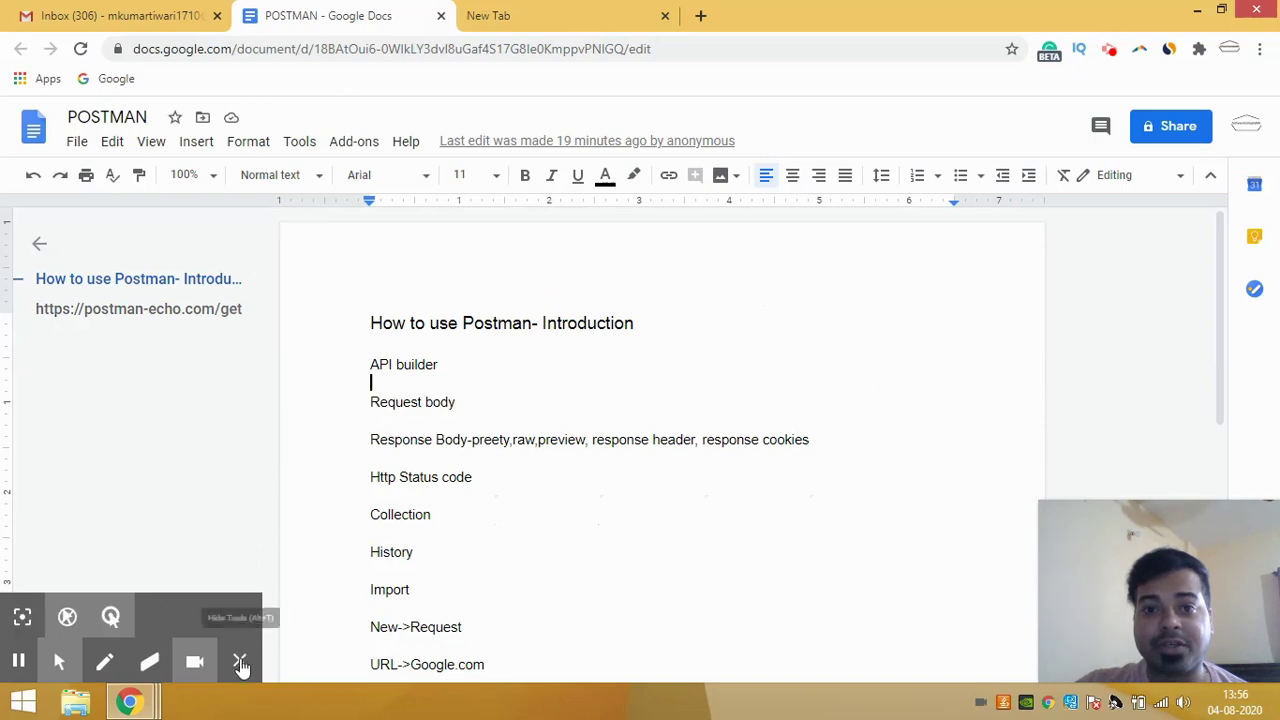
{"action": "left_click", "coordinate": [242, 662]}
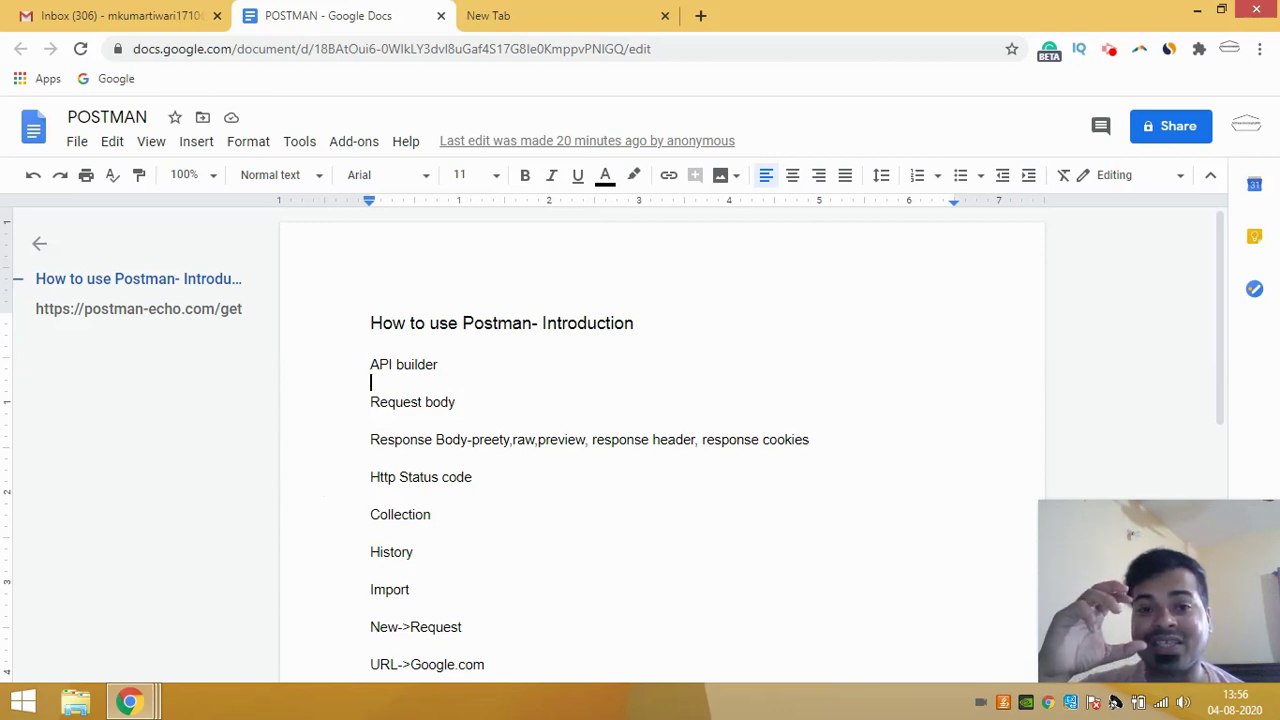
Search Google for "postman" in the empty browser tab
{"action": "left_click", "coordinate": [524, 8]}
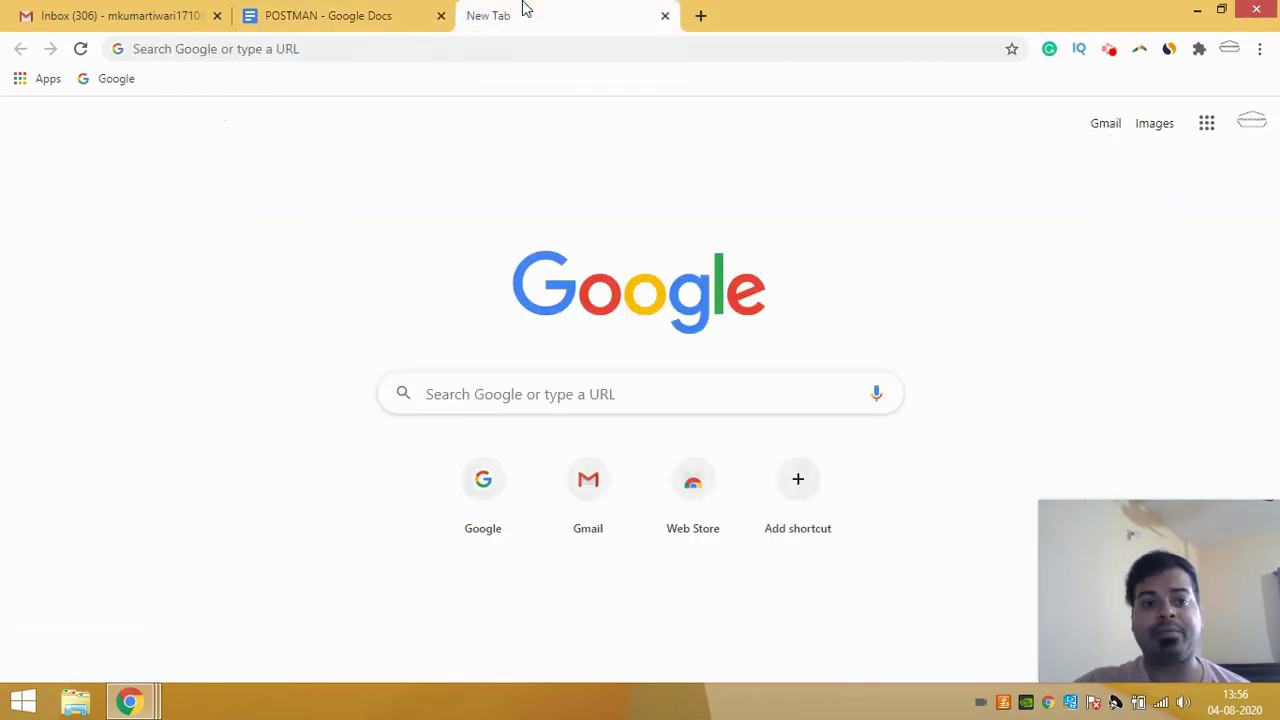
{"action": "left_click", "coordinate": [117, 86]}
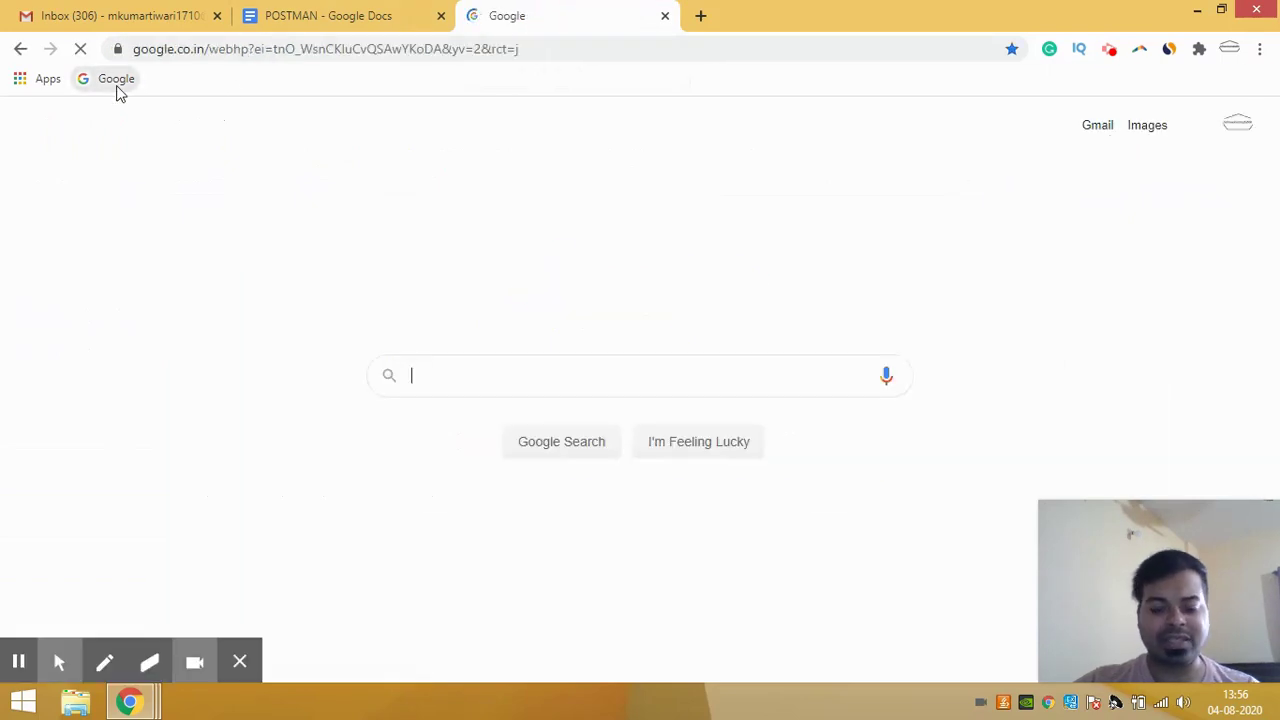
{"action": "type", "text": "postman"}
{"action": "key", "text": "Return"}
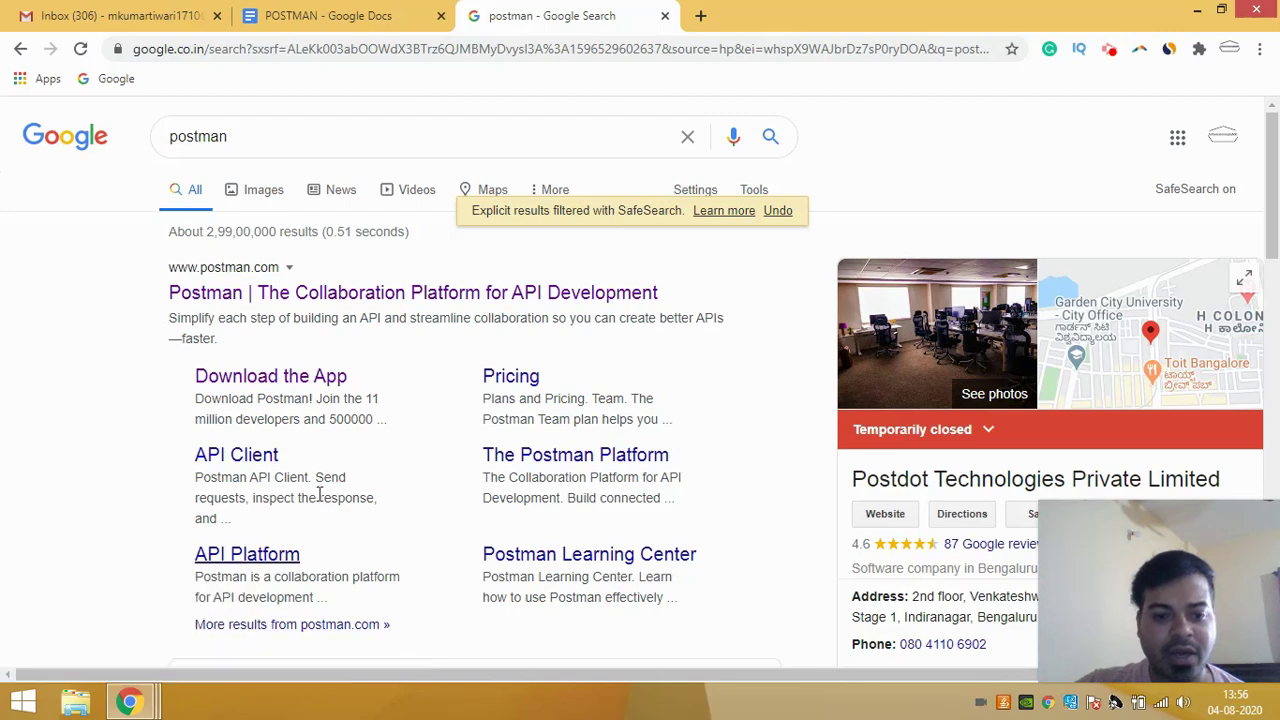
Download the Windows 64-bit version of Postman from its download page and access the downloaded installer file
{"action": "left_click", "coordinate": [326, 384]}
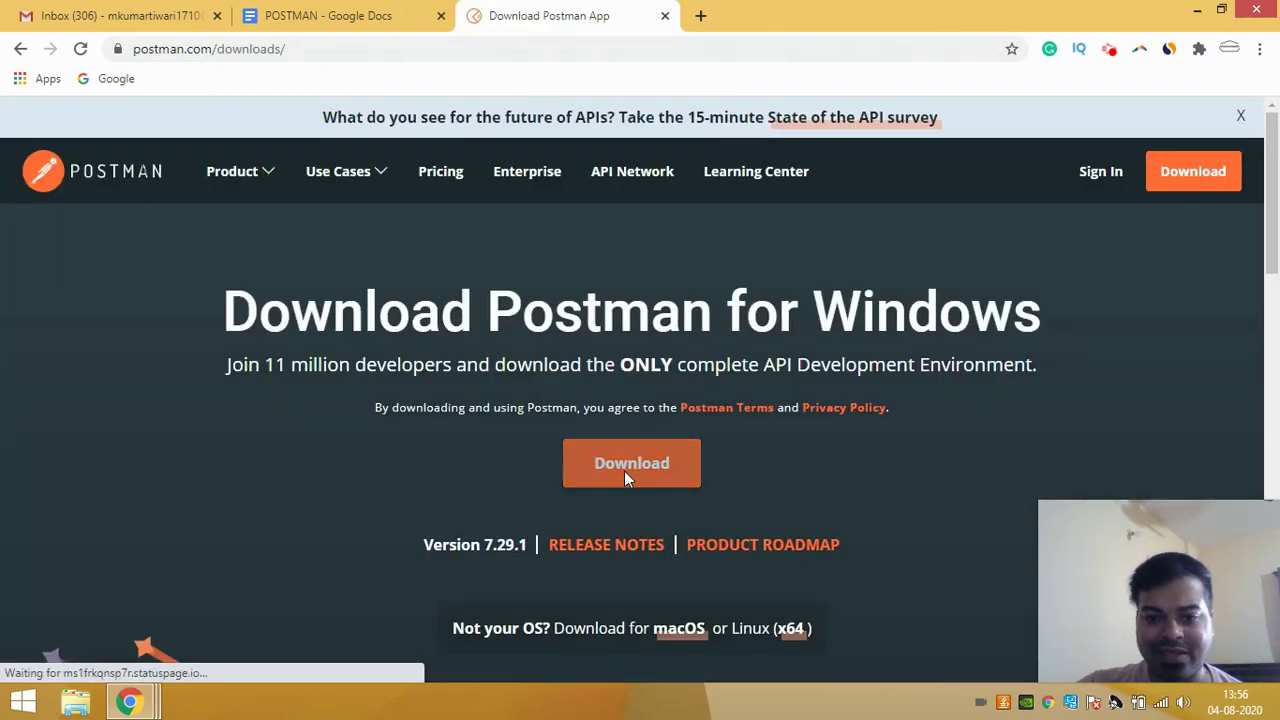
{"action": "left_click", "coordinate": [624, 474]}
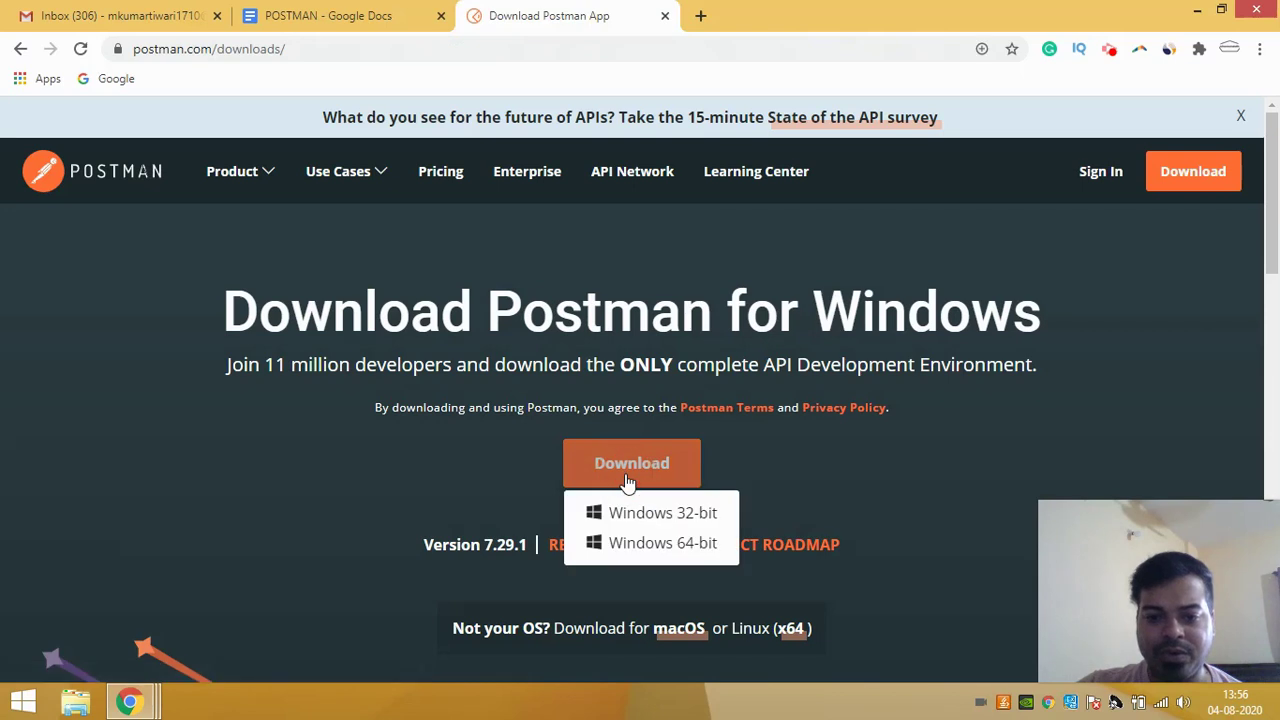
{"action": "left_click", "coordinate": [663, 548]}
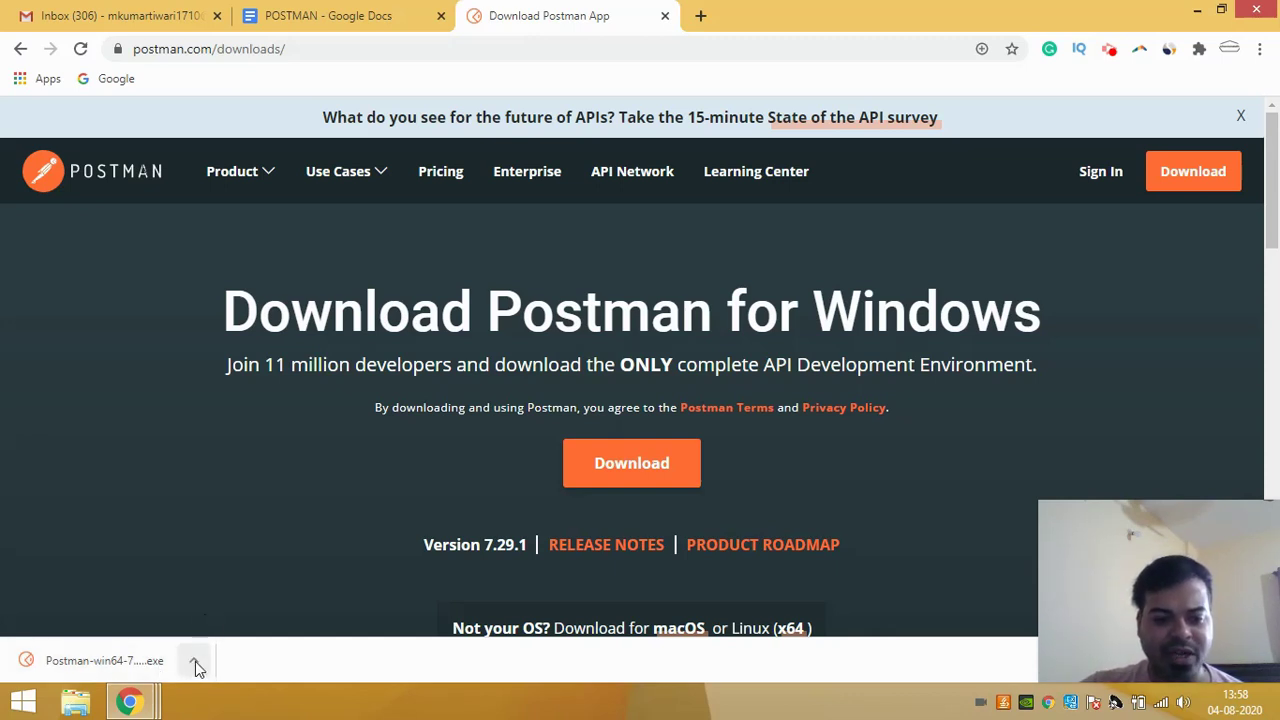
{"action": "left_click", "coordinate": [195, 661]}
{"action": "left_click", "coordinate": [249, 594]}
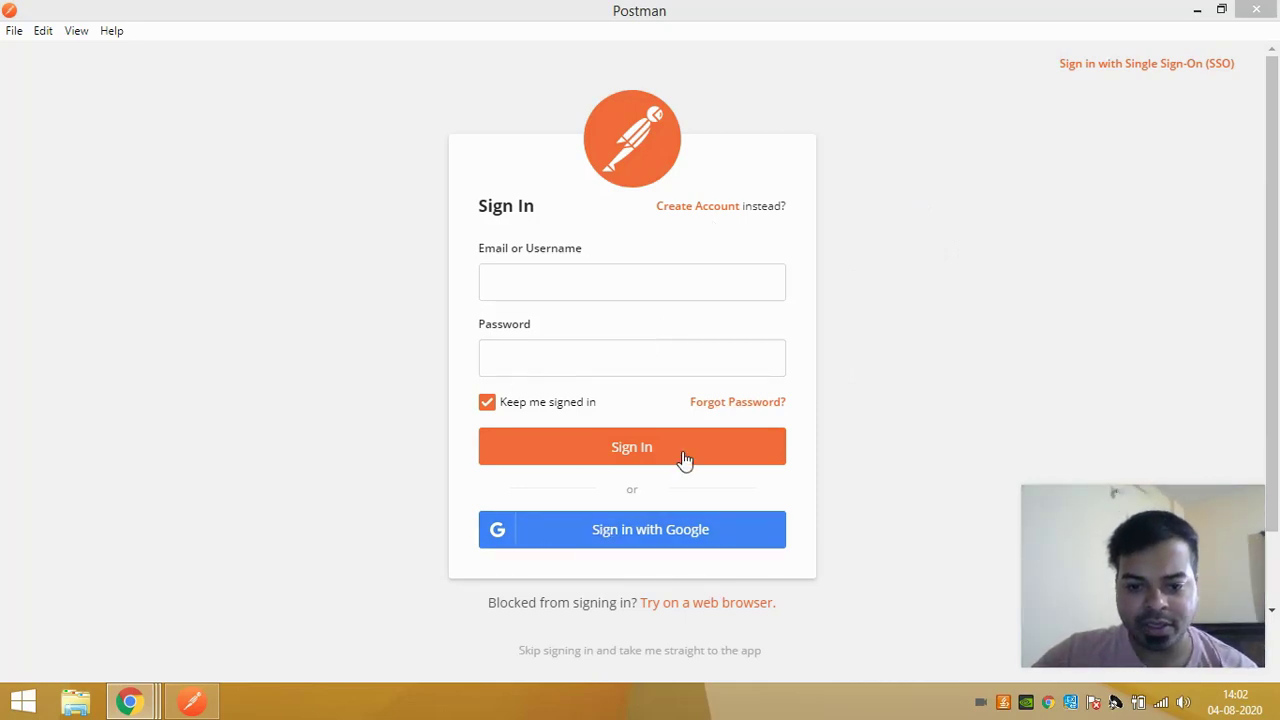
In the Postman app, skip signing in and close the Launchpad
{"action": "left_click", "coordinate": [654, 652]}
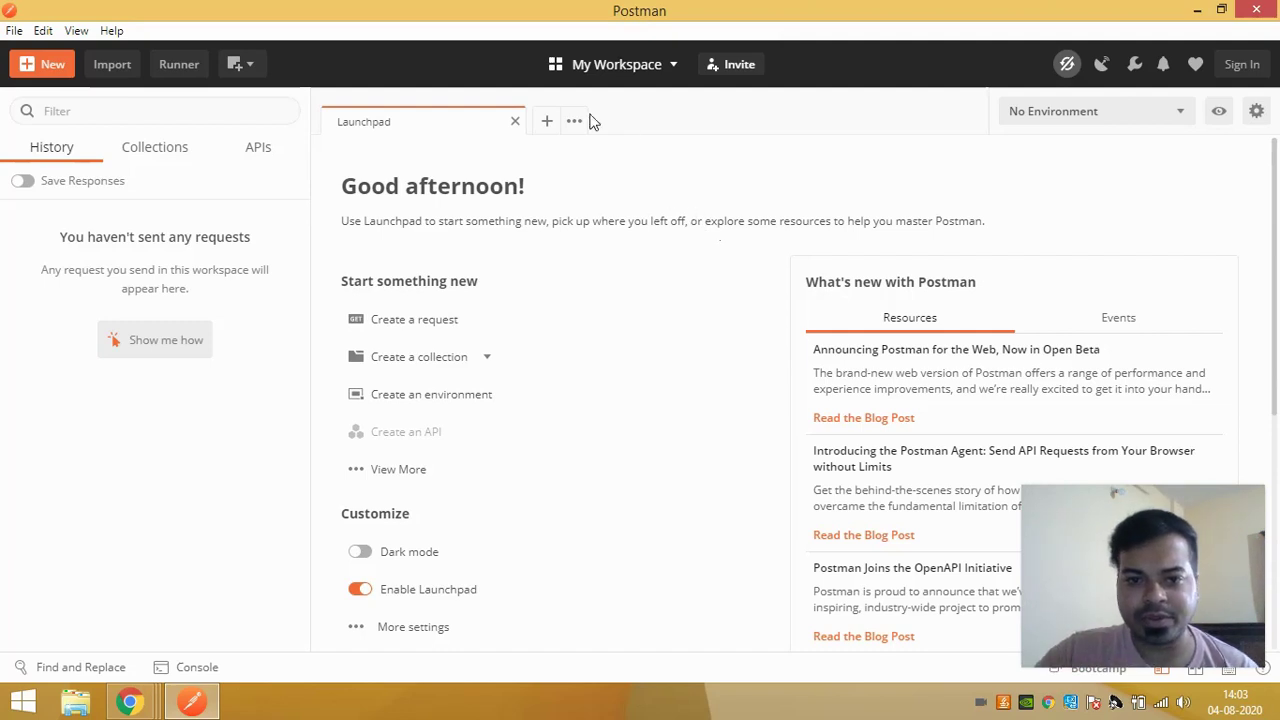
{"action": "left_click", "coordinate": [513, 122]}
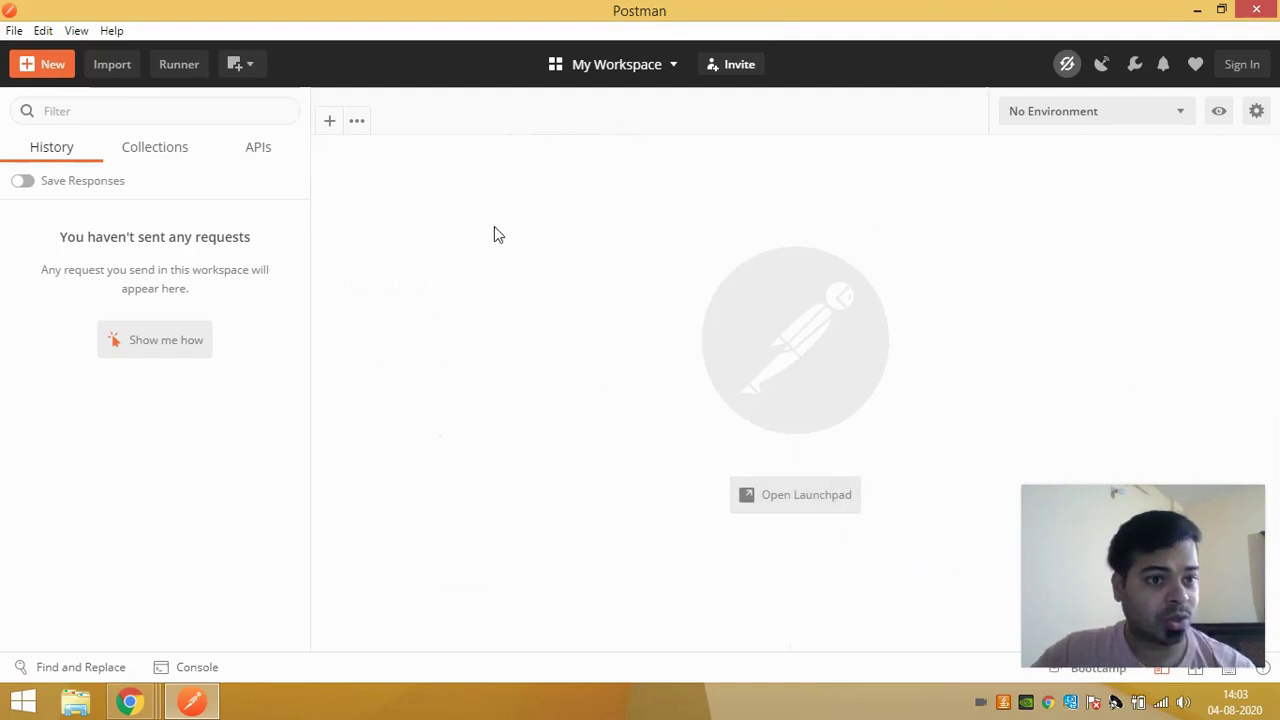
Start a new request with the author's first name as its name and "sdfdfgvggb" as its description
{"action": "left_click", "coordinate": [52, 67]}
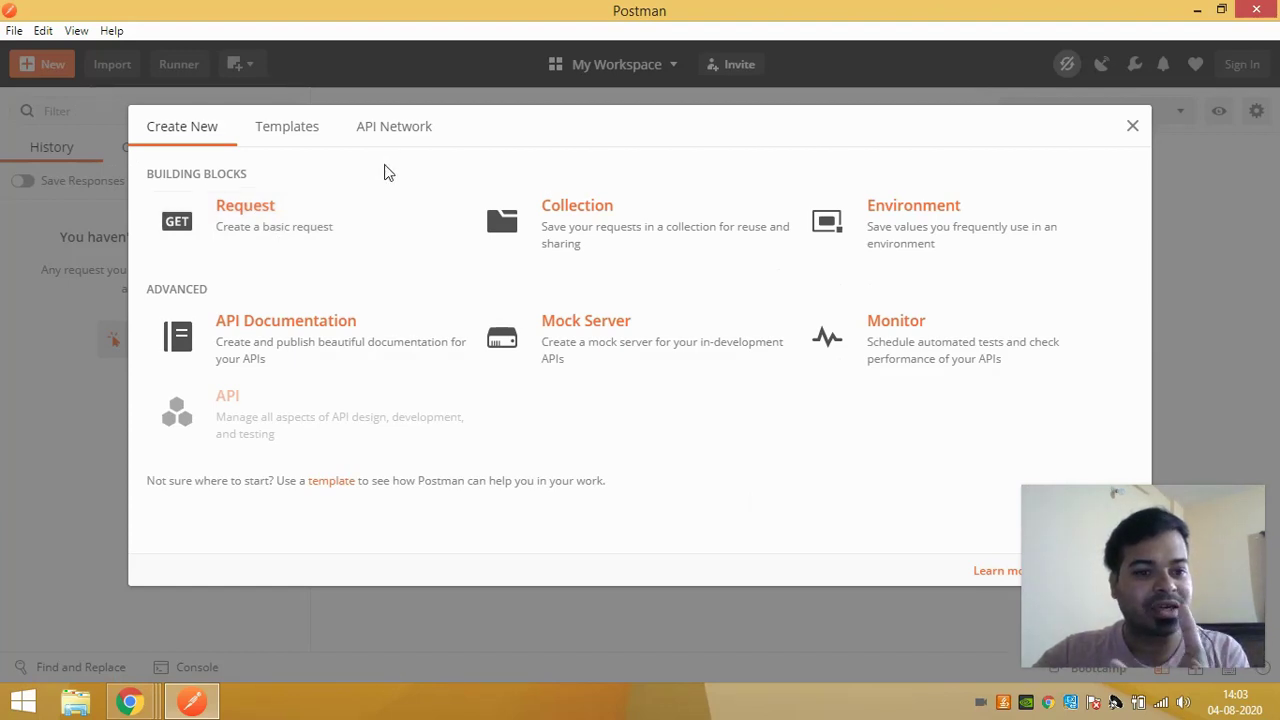
{"action": "left_click", "coordinate": [278, 244]}
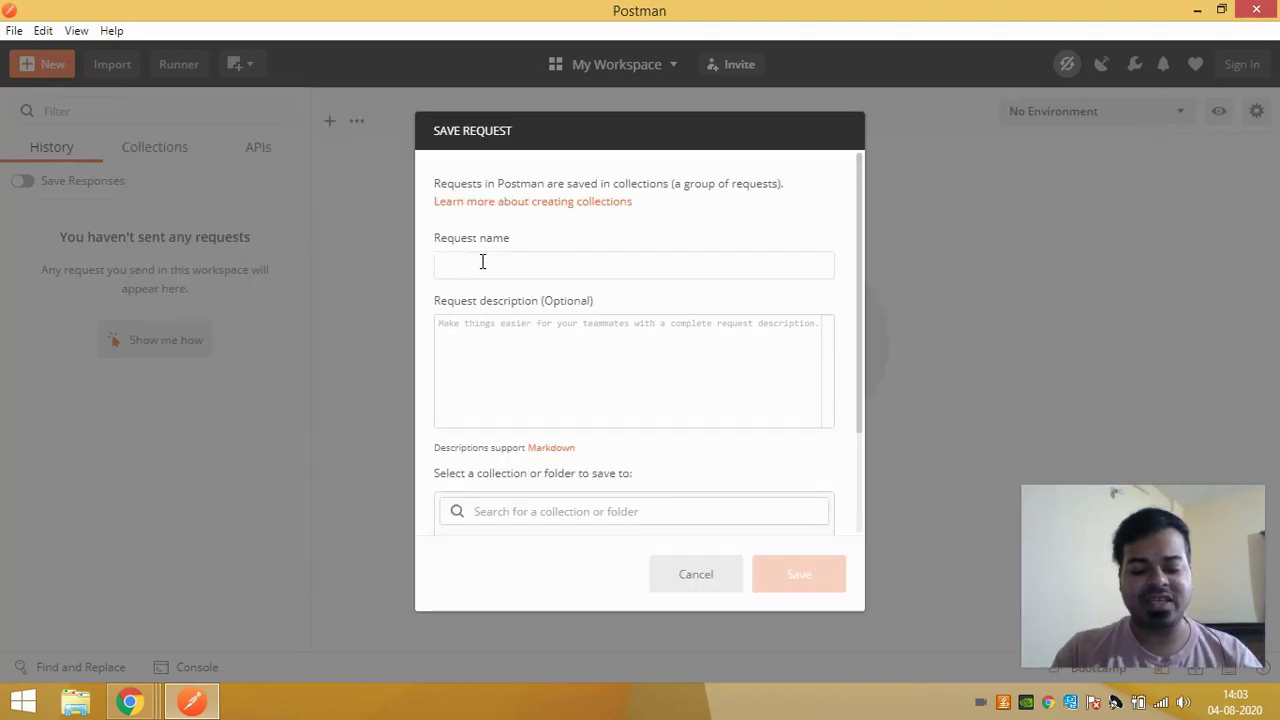
{"action": "type", "text": "Manish"}
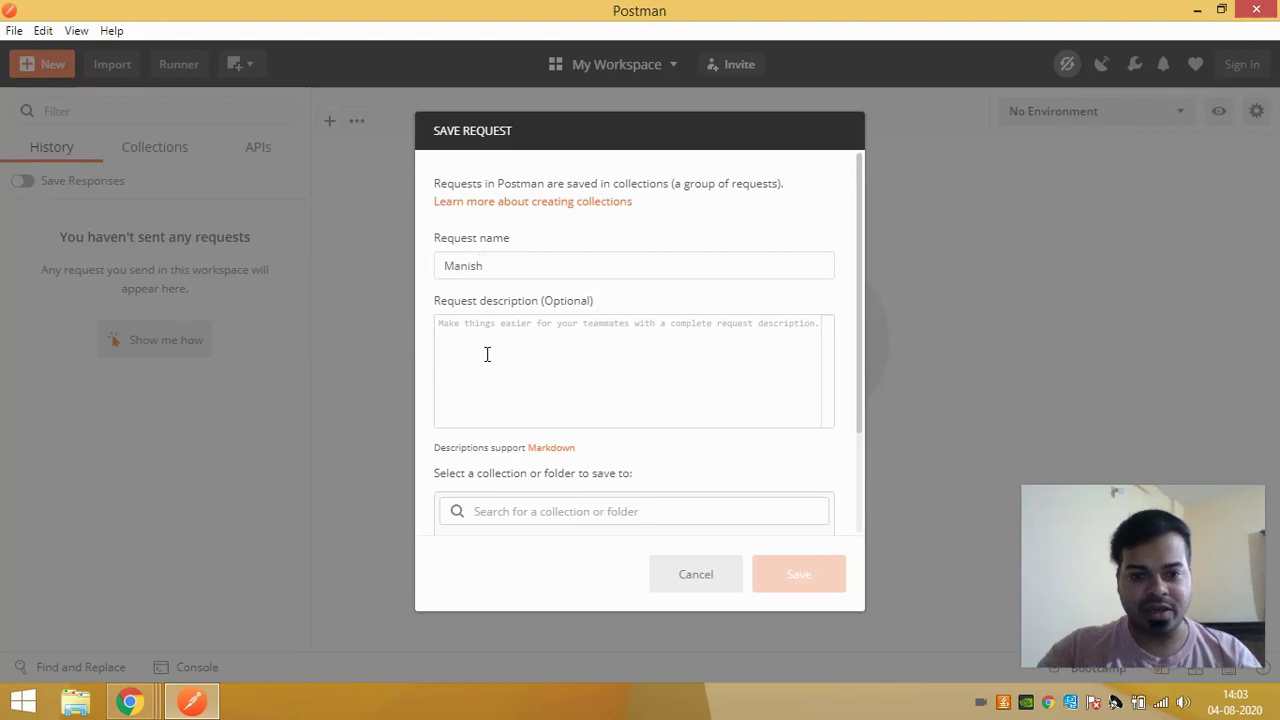
{"action": "left_click", "coordinate": [487, 354]}
{"action": "type", "text": "sdfdf"}
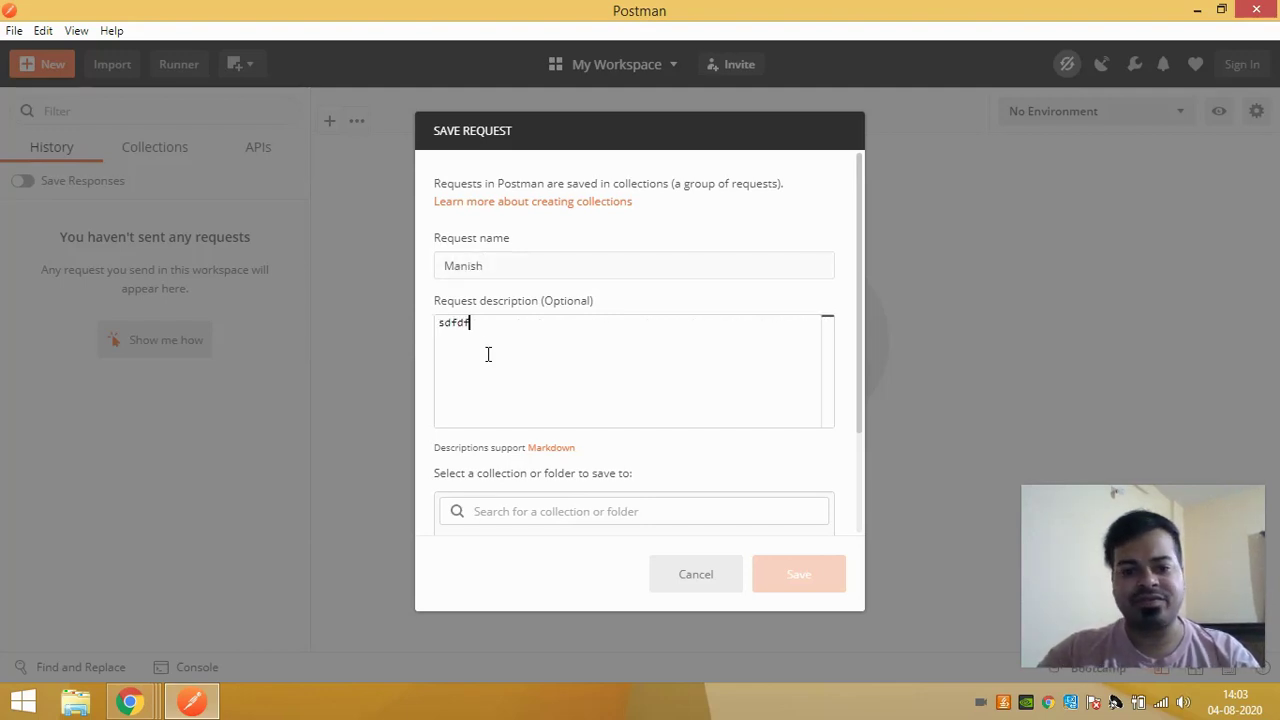
{"action": "type", "text": "gvggb"}
{"action": "scroll", "coordinate": [489, 355], "scroll_direction": "down", "scroll_amount": 3}
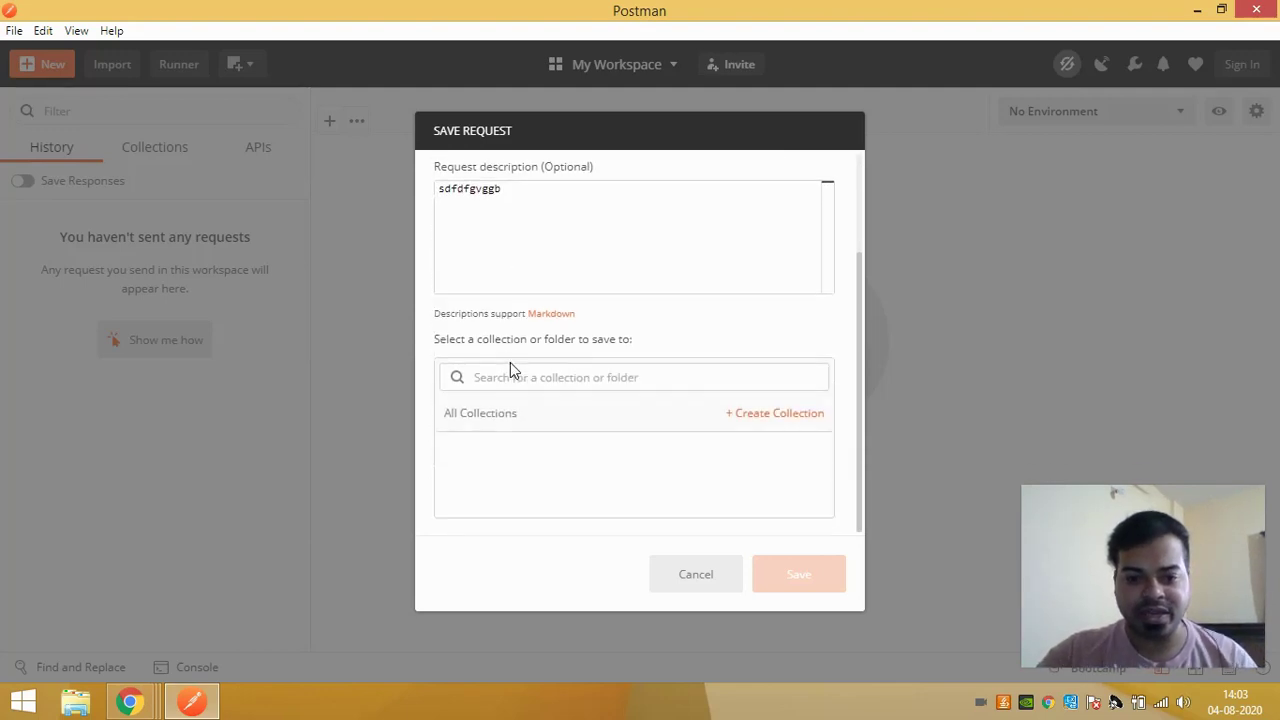
Create a collection named MKT and save the new request to it
{"action": "left_click", "coordinate": [765, 420]}
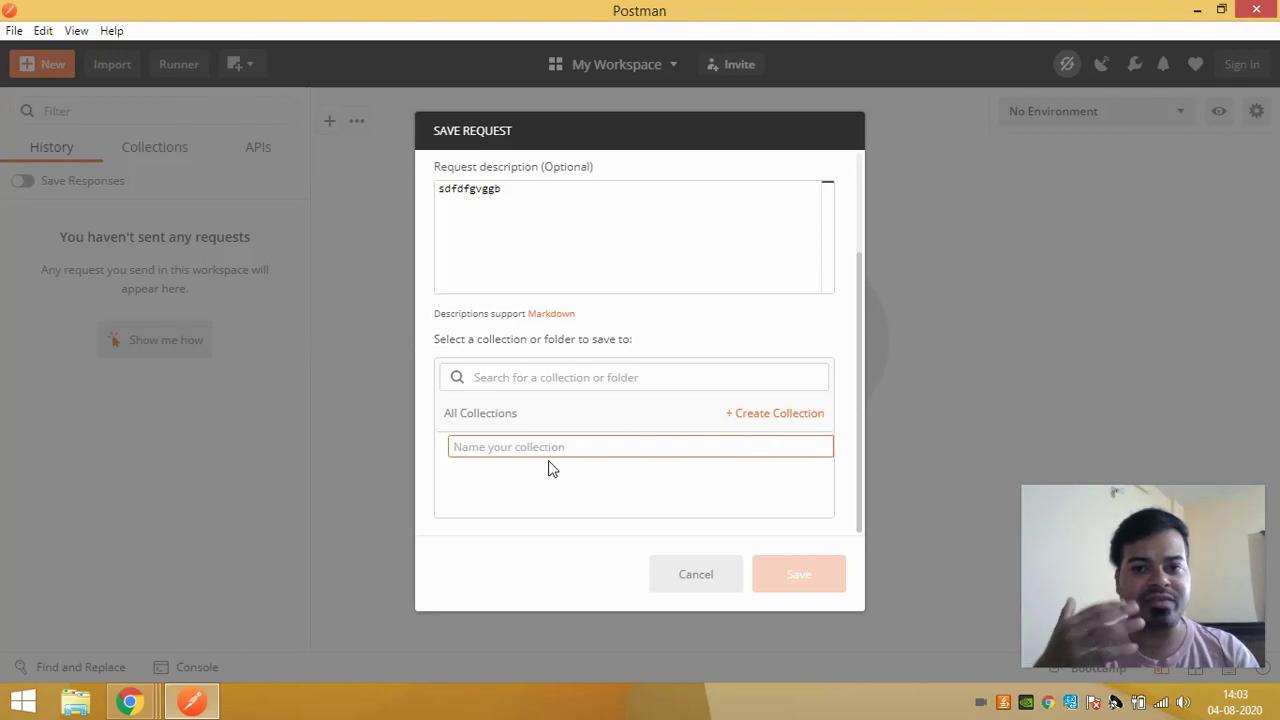
{"action": "type", "text": "M"}
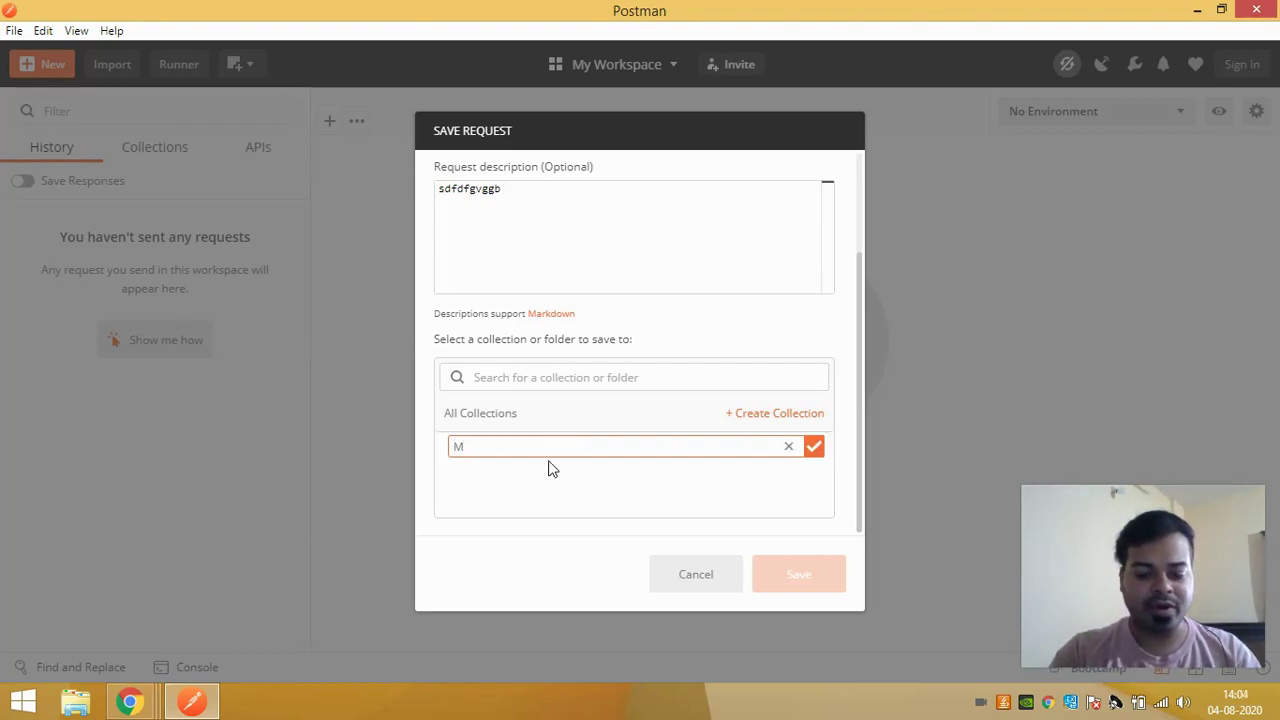
{"action": "type", "text": "KT"}
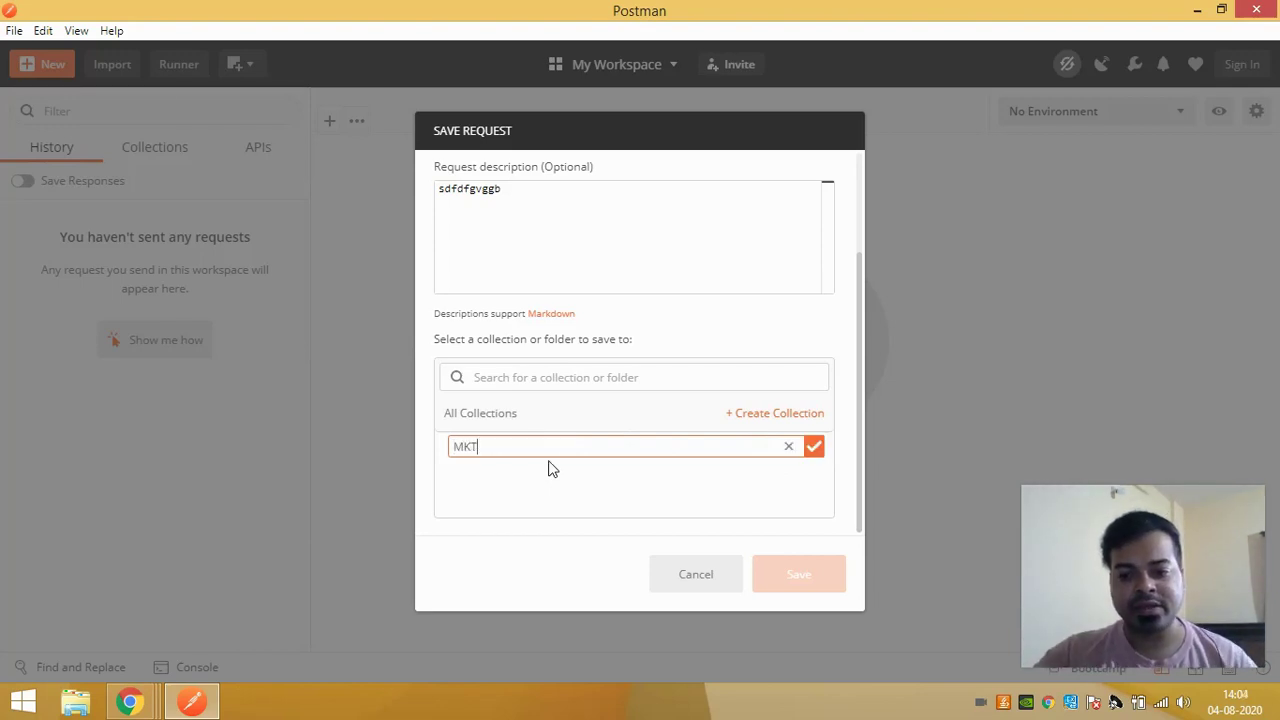
{"action": "key", "text": "Return"}
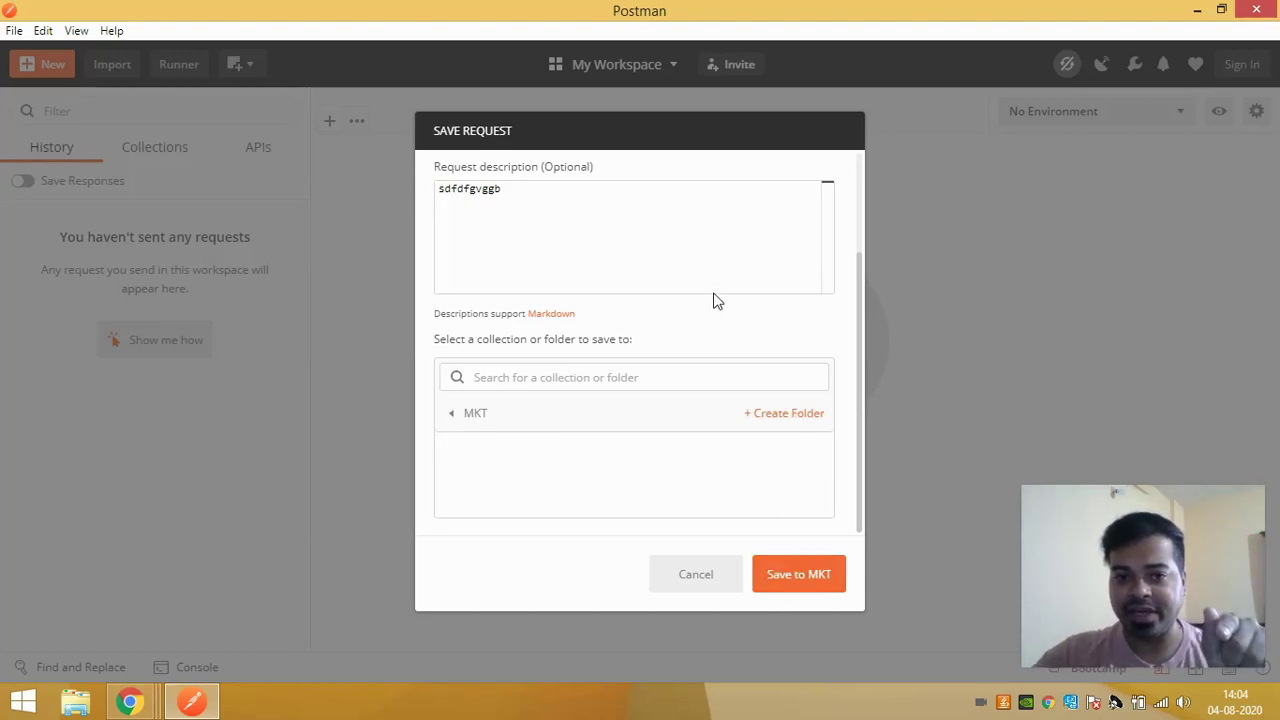
{"action": "scroll", "coordinate": [716, 300], "scroll_direction": "up", "scroll_amount": 3}
{"action": "left_click", "coordinate": [526, 266]}
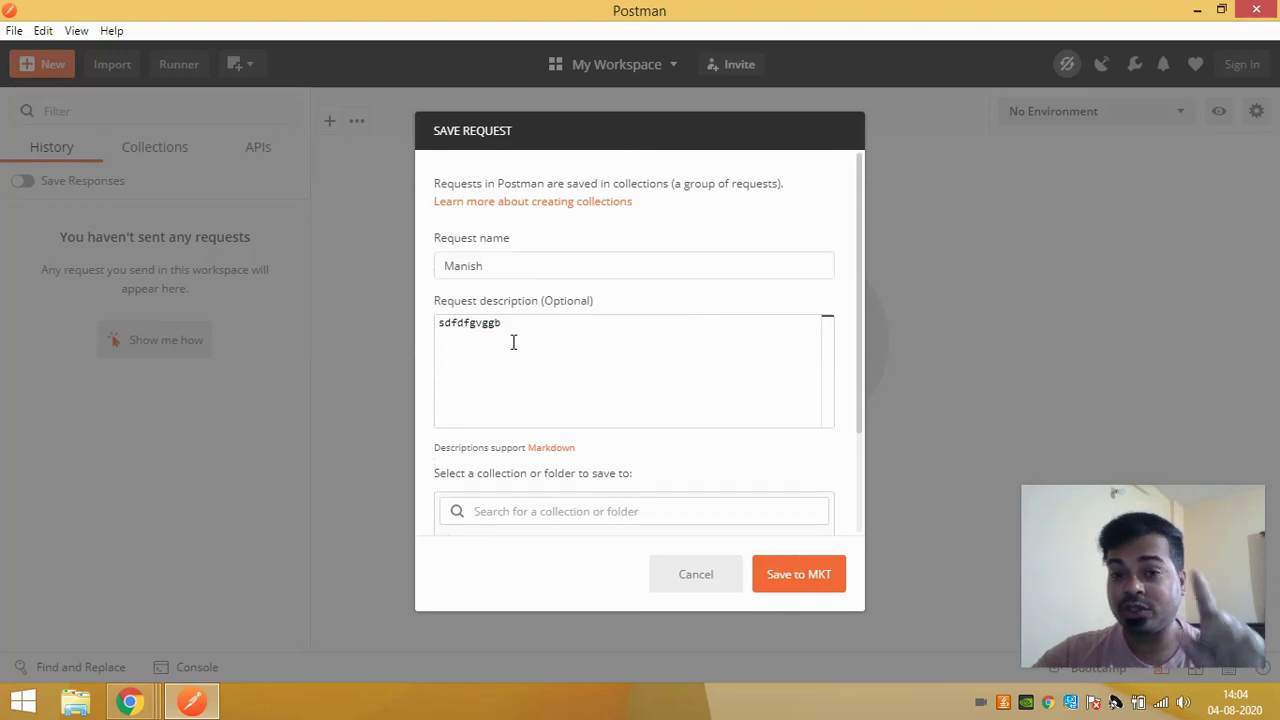
{"action": "scroll", "coordinate": [555, 360], "scroll_direction": "down", "scroll_amount": 3}
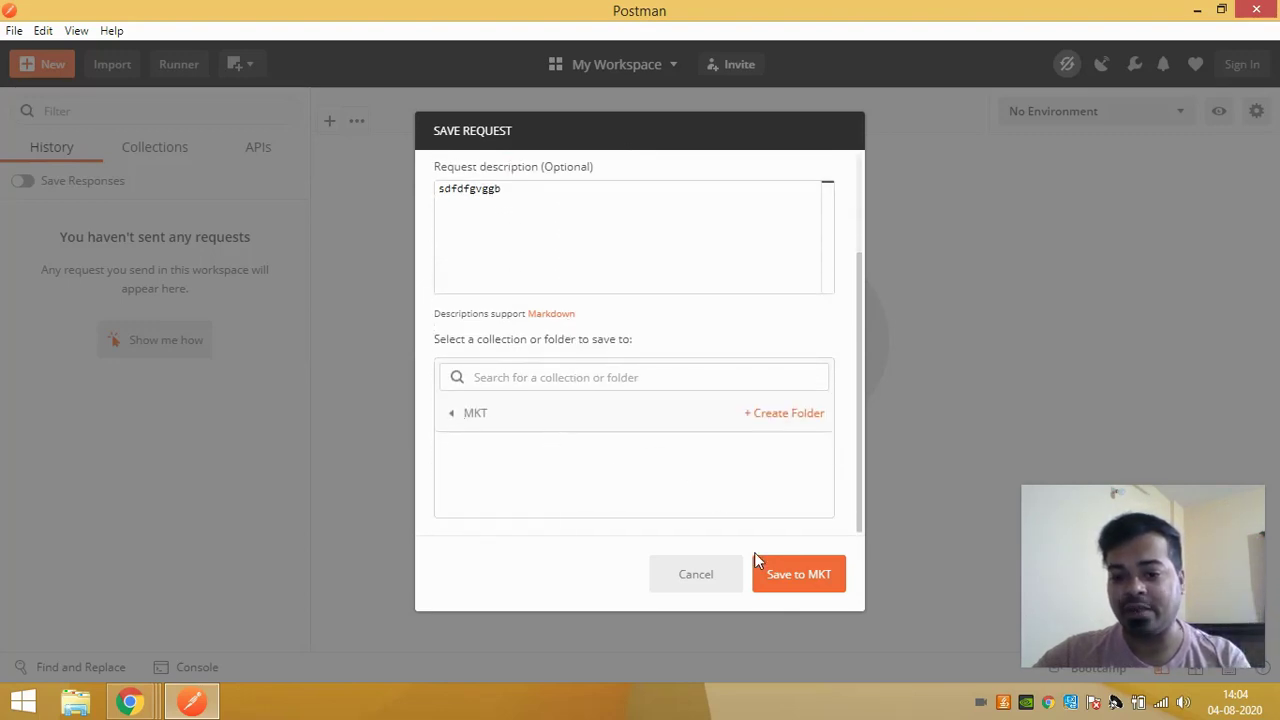
{"action": "left_click", "coordinate": [775, 585]}
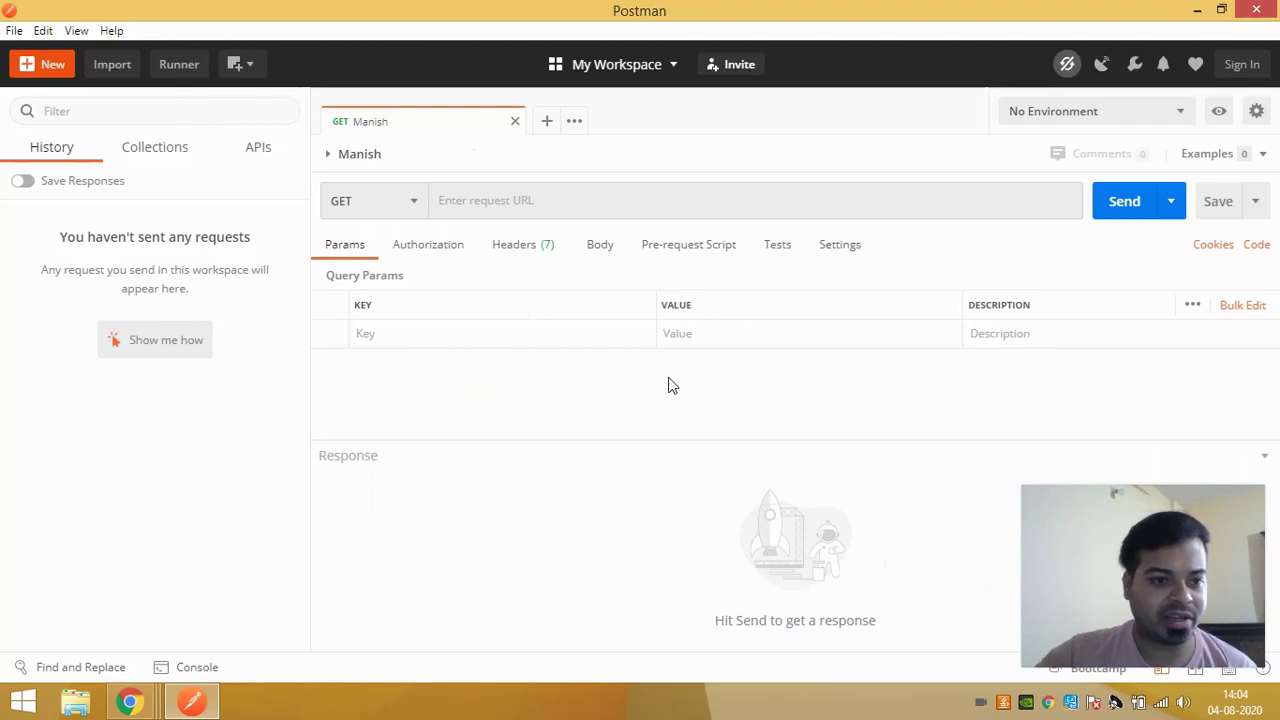
Expand the MKT collection and open the GET request saved in it
{"action": "left_click", "coordinate": [167, 158]}
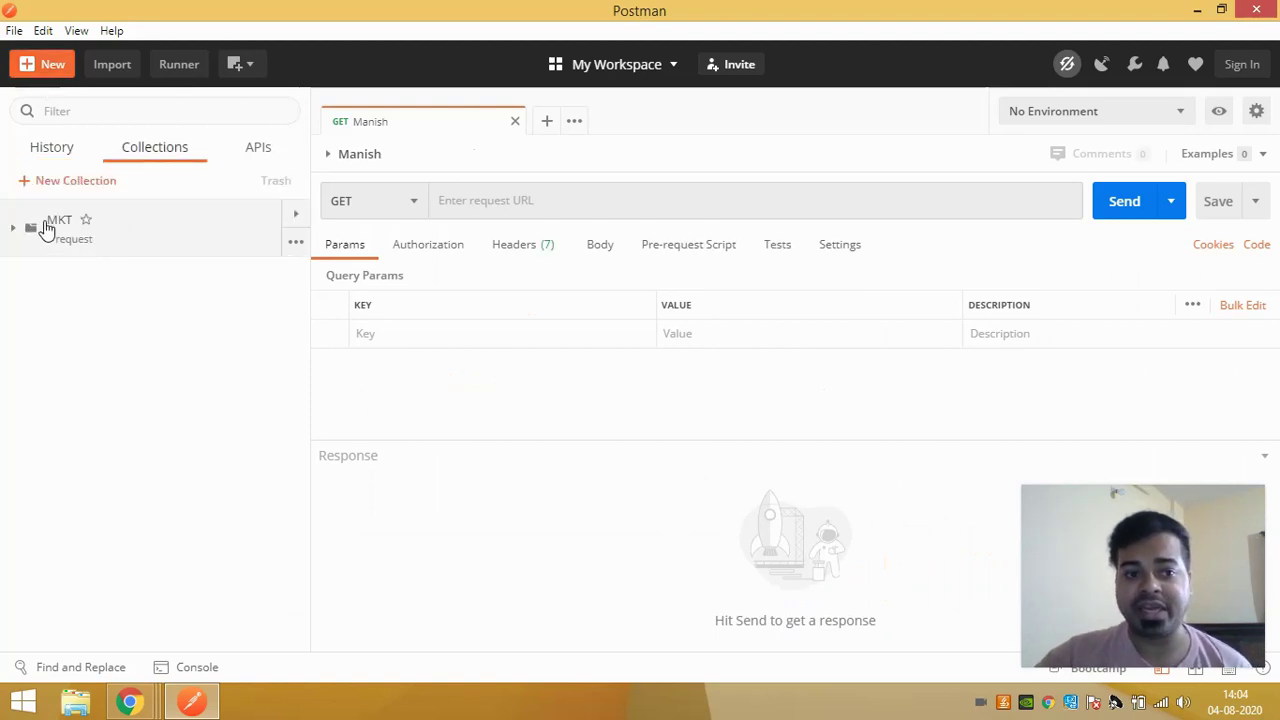
{"action": "left_click", "coordinate": [45, 228]}
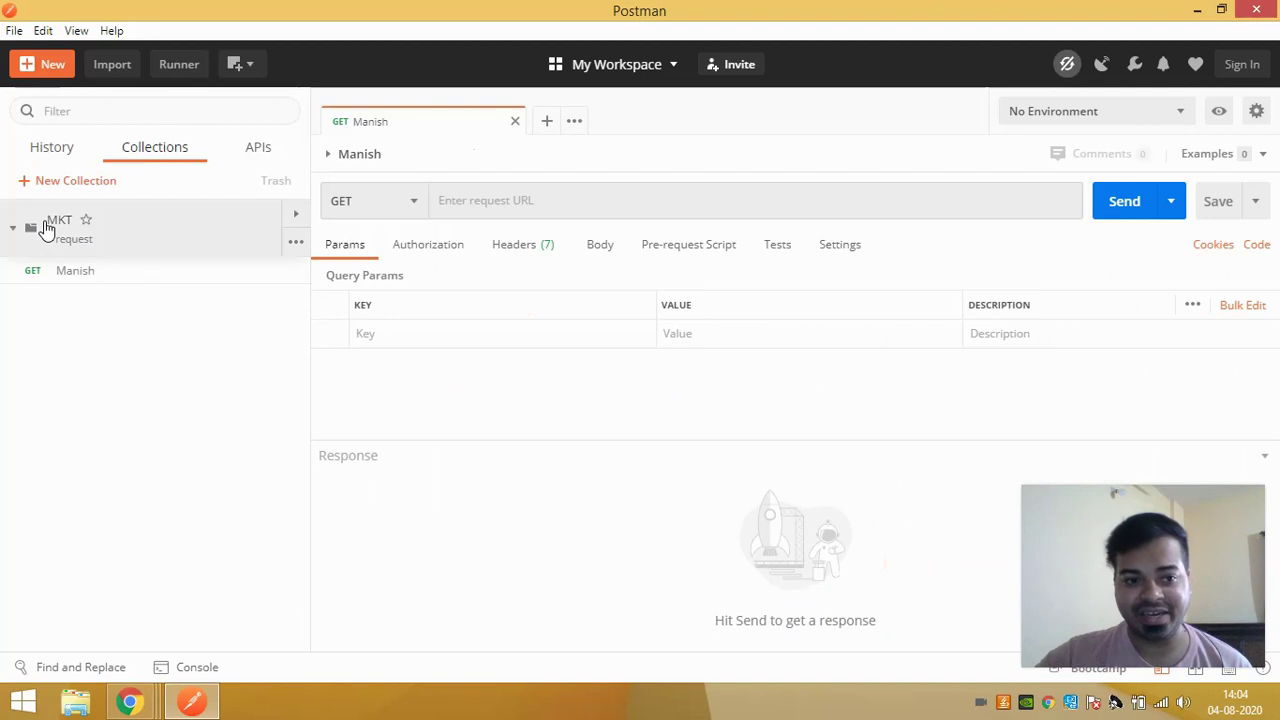
{"action": "left_click", "coordinate": [84, 284]}
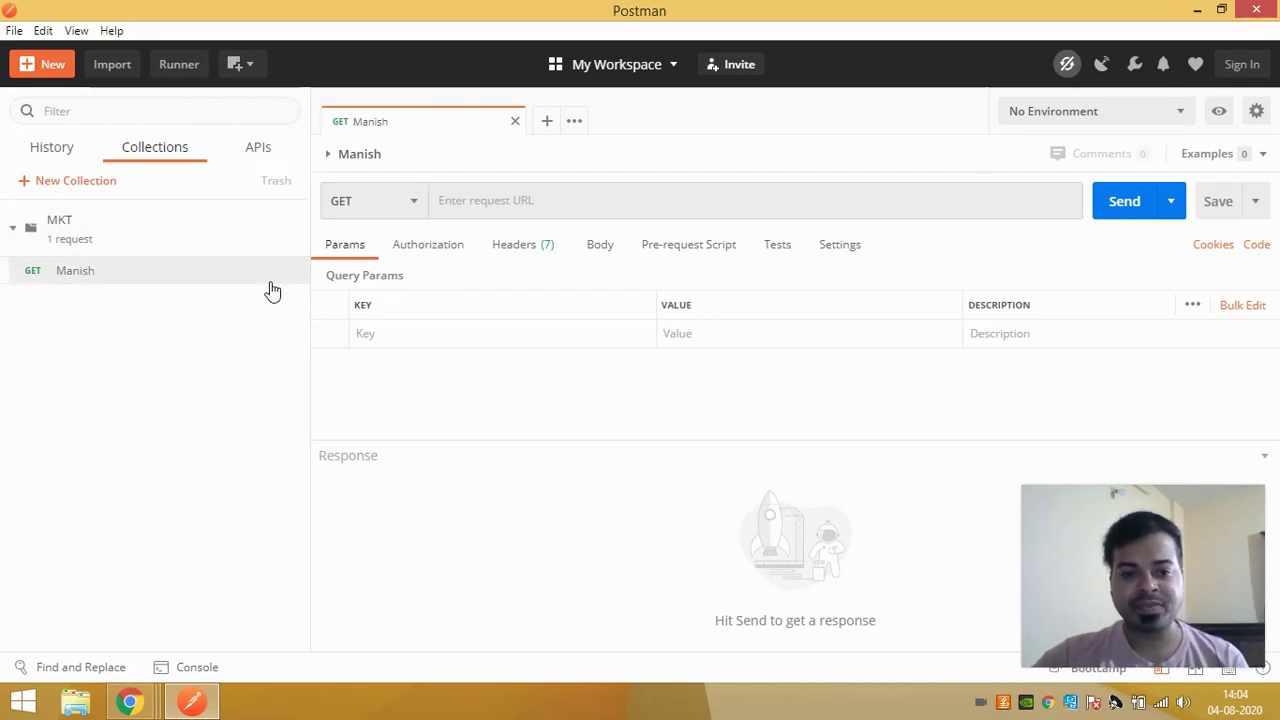
Examine the request builder area and the list of HTTP methods available for the request
{"action": "left_click", "coordinate": [403, 203]}
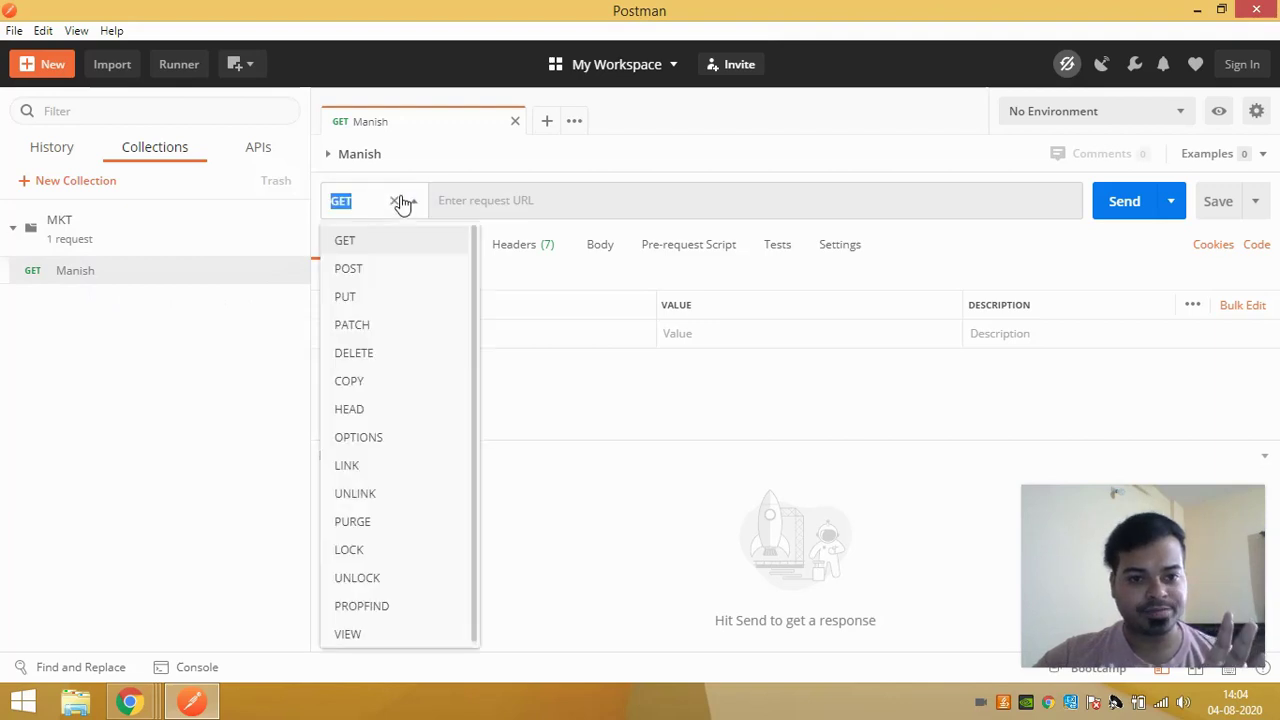
{"action": "left_click", "coordinate": [570, 375]}
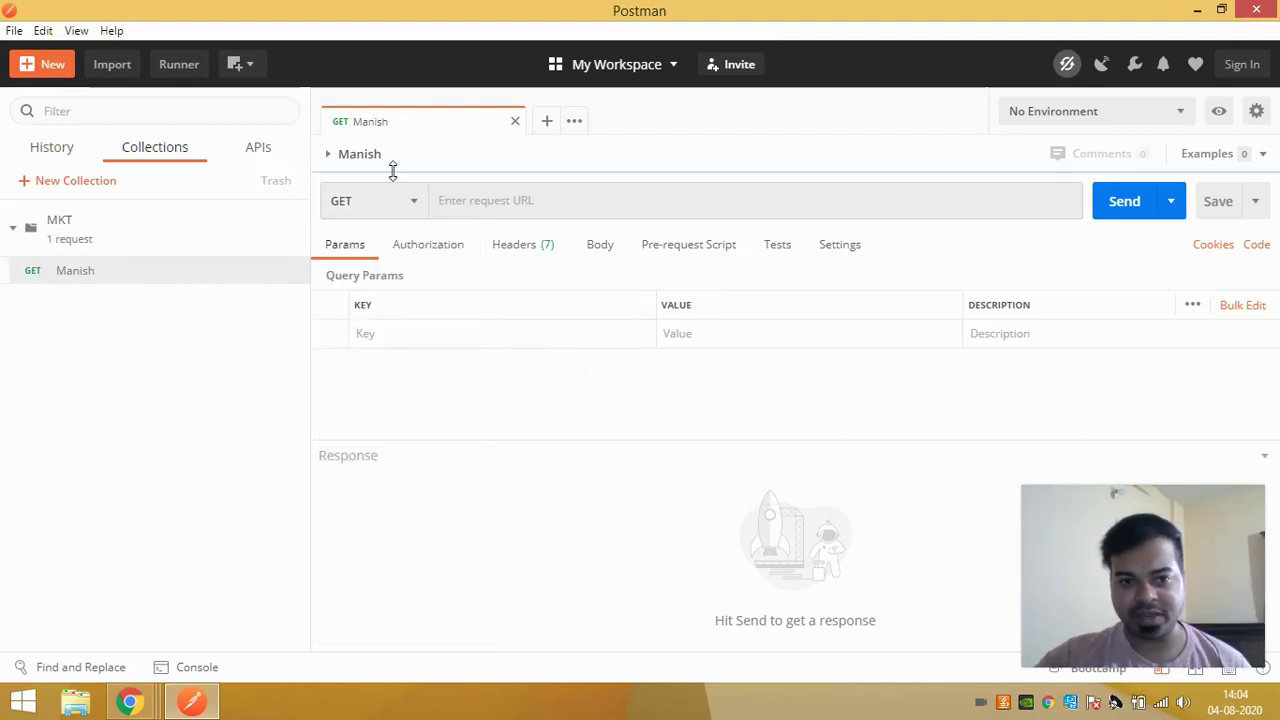
{"action": "left_click_drag", "start_coordinate": [315, 172], "coordinate": [344, 228]}
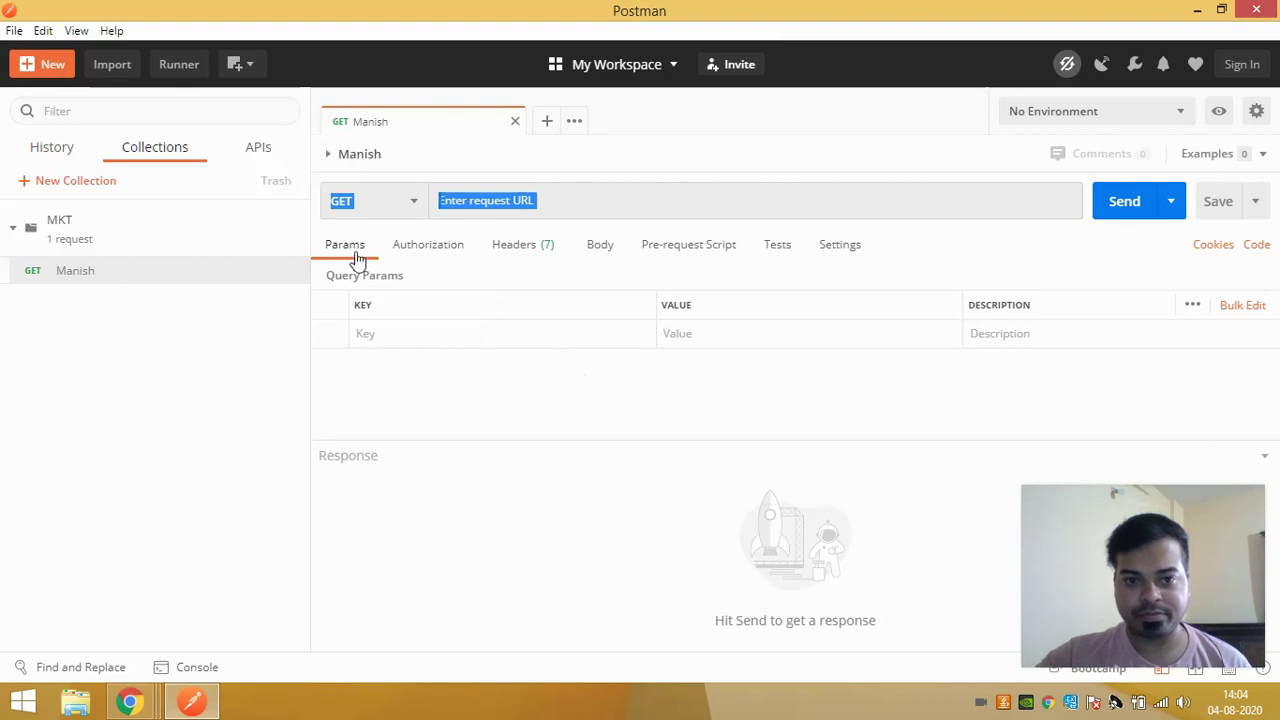
{"action": "left_click", "coordinate": [499, 391]}
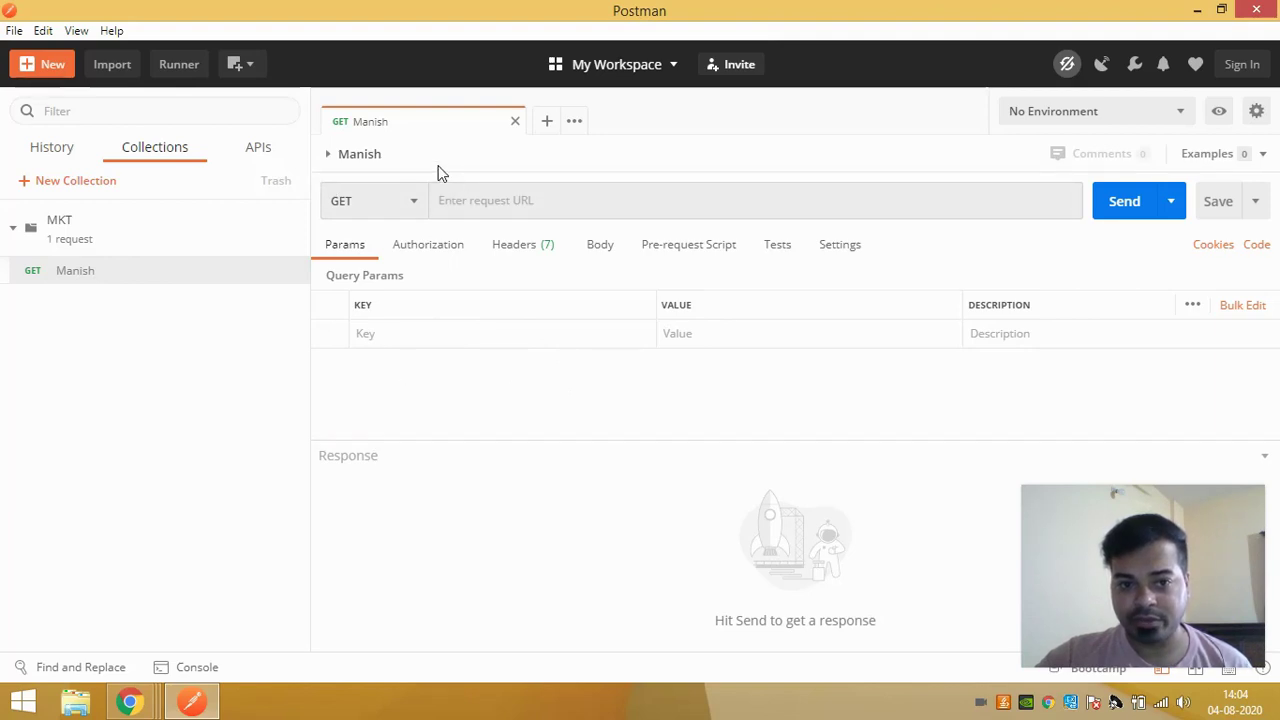
{"action": "mouse_move", "coordinate": [438, 172]}
{"action": "left_mouse_down"}
{"action": "mouse_move", "coordinate": [429, 221]}
{"action": "mouse_move", "coordinate": [458, 166]}
{"action": "left_mouse_up"}
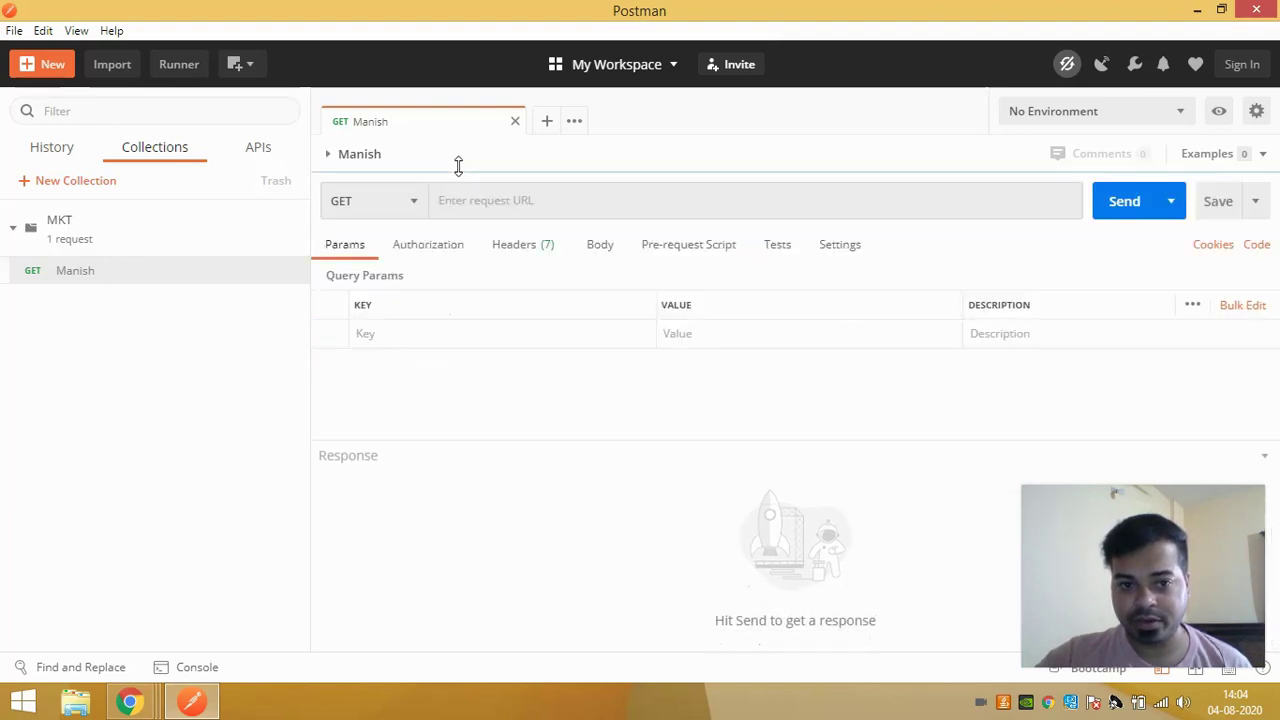
{"action": "left_click_drag", "start_coordinate": [411, 432], "coordinate": [412, 441]}
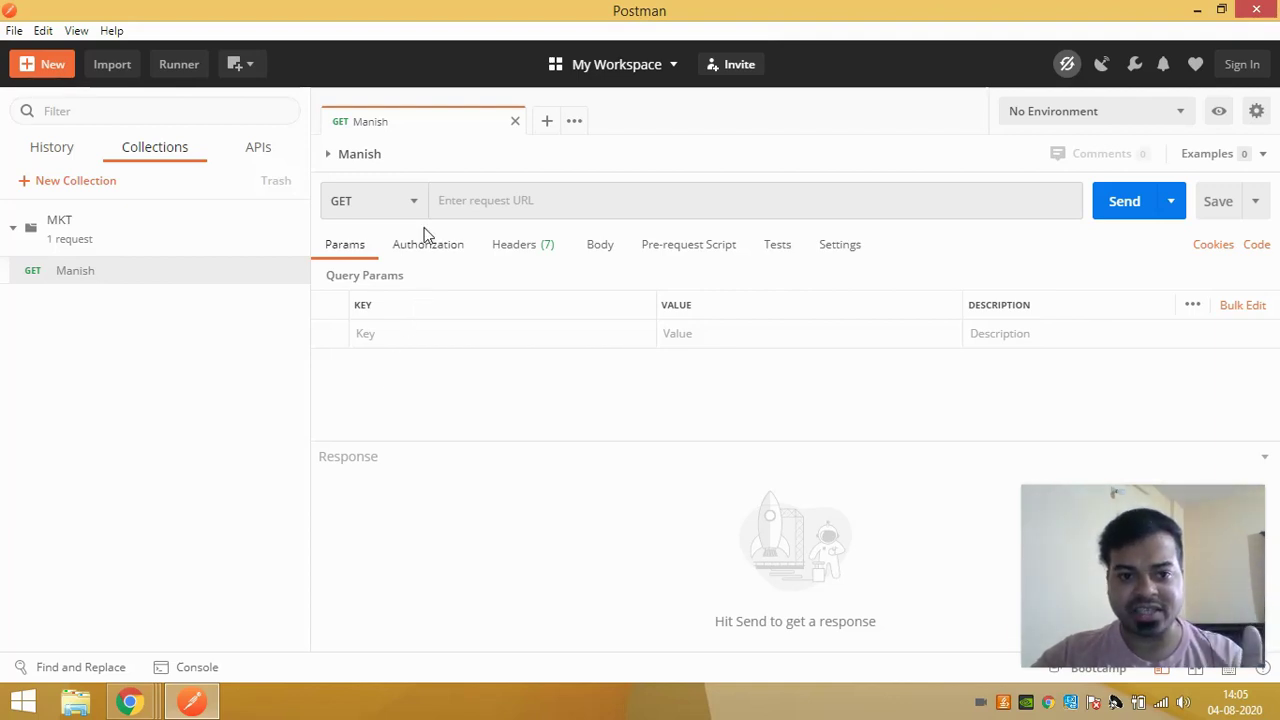
{"action": "left_click", "coordinate": [392, 204]}
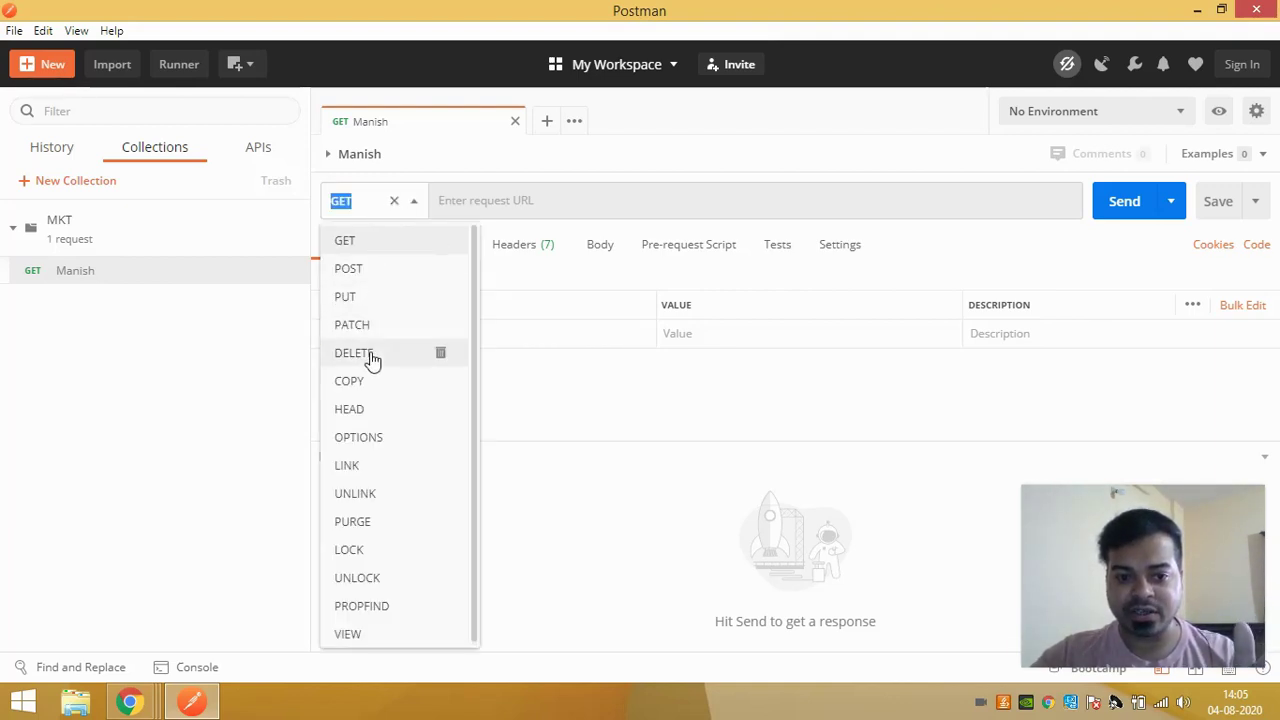
{"action": "left_click", "coordinate": [365, 203]}
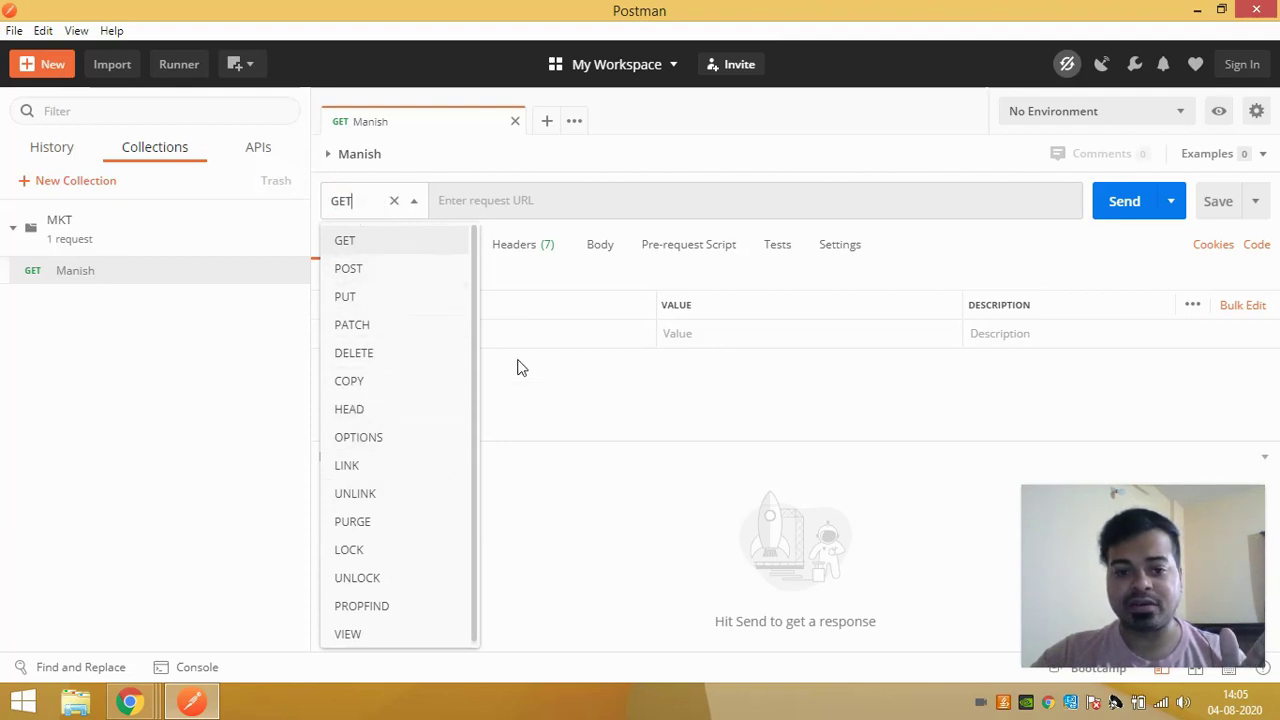
{"action": "left_click", "coordinate": [531, 400]}
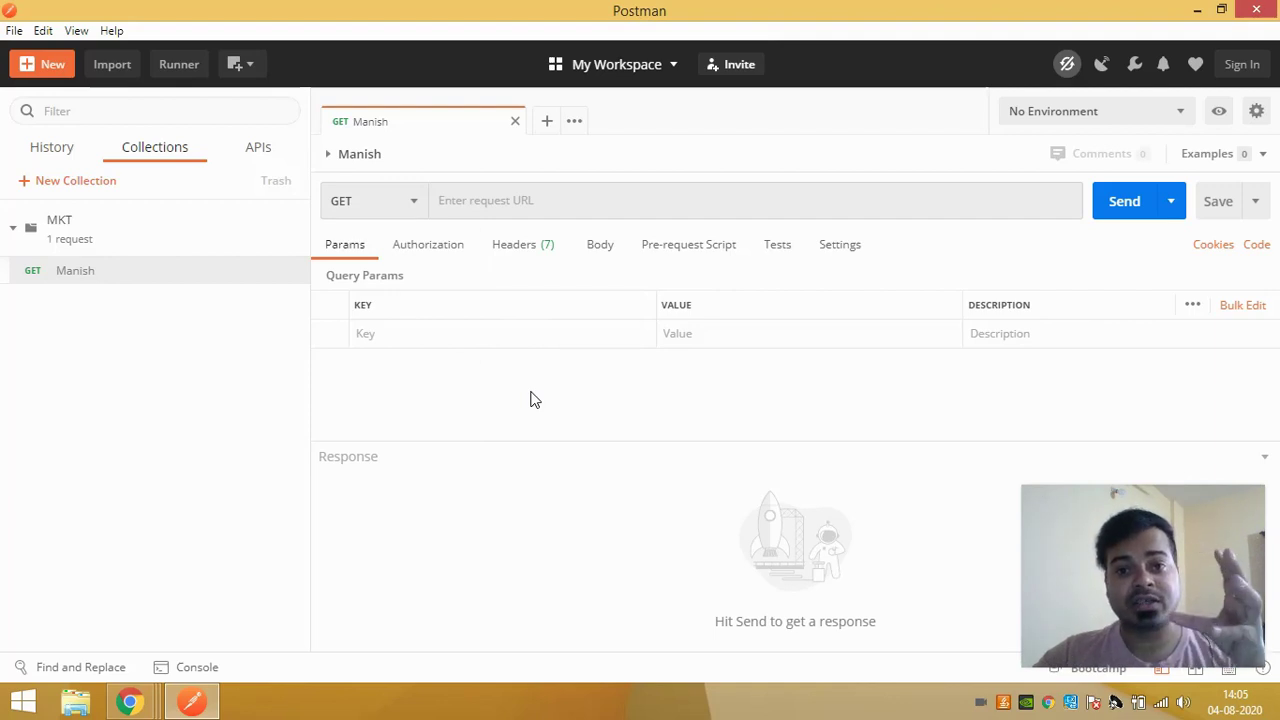
{"action": "left_click", "coordinate": [355, 200]}
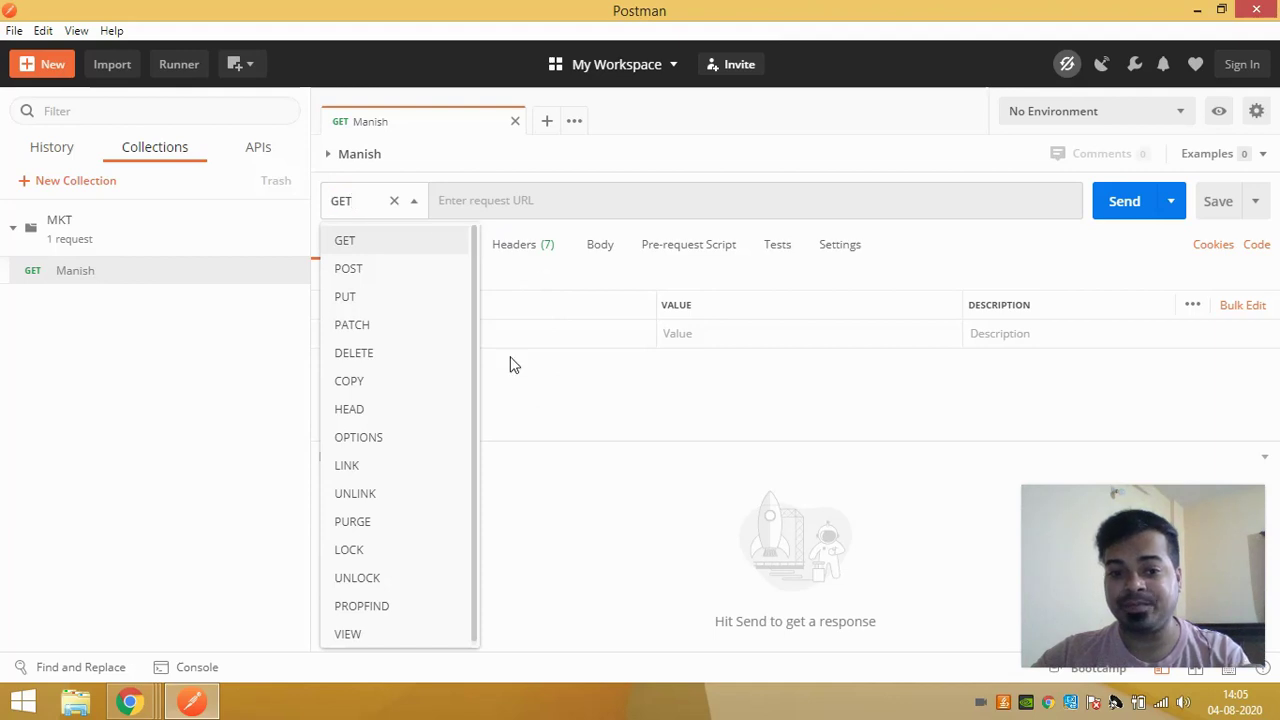
Open the request's headers and enter mya[ikey as the key of a new header
{"action": "left_click", "coordinate": [504, 406]}
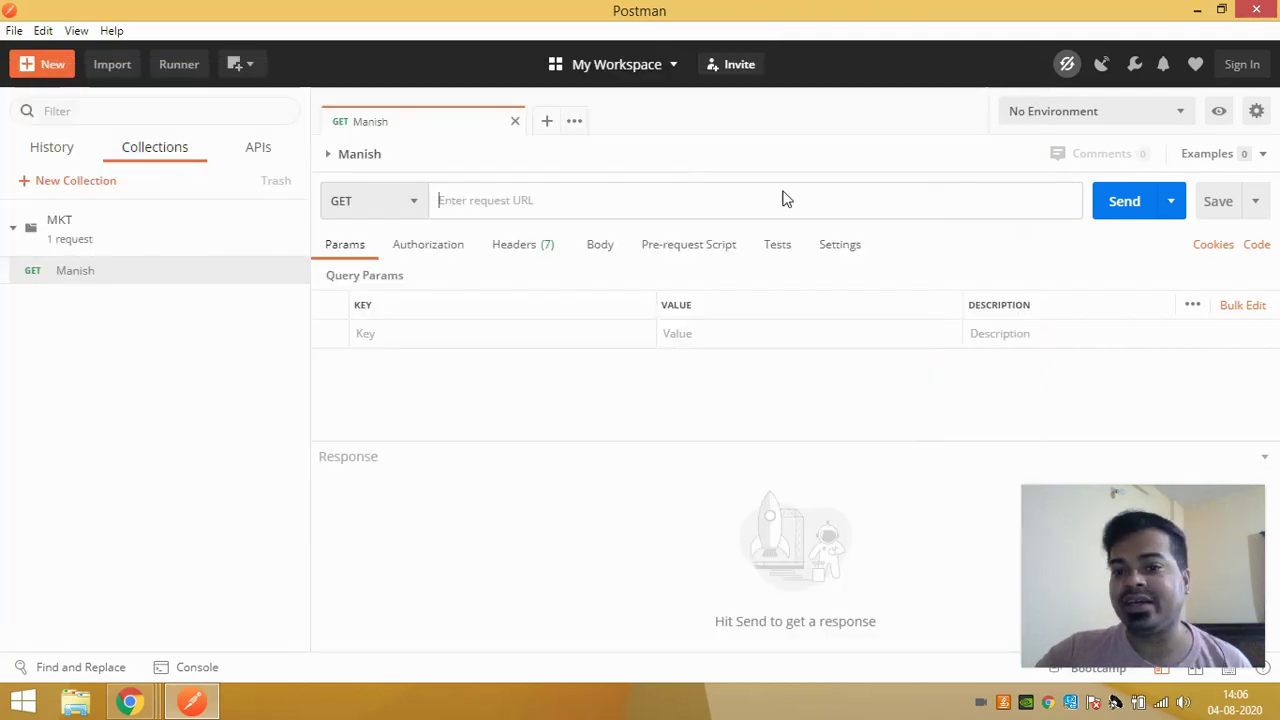
{"action": "left_click", "coordinate": [535, 253]}
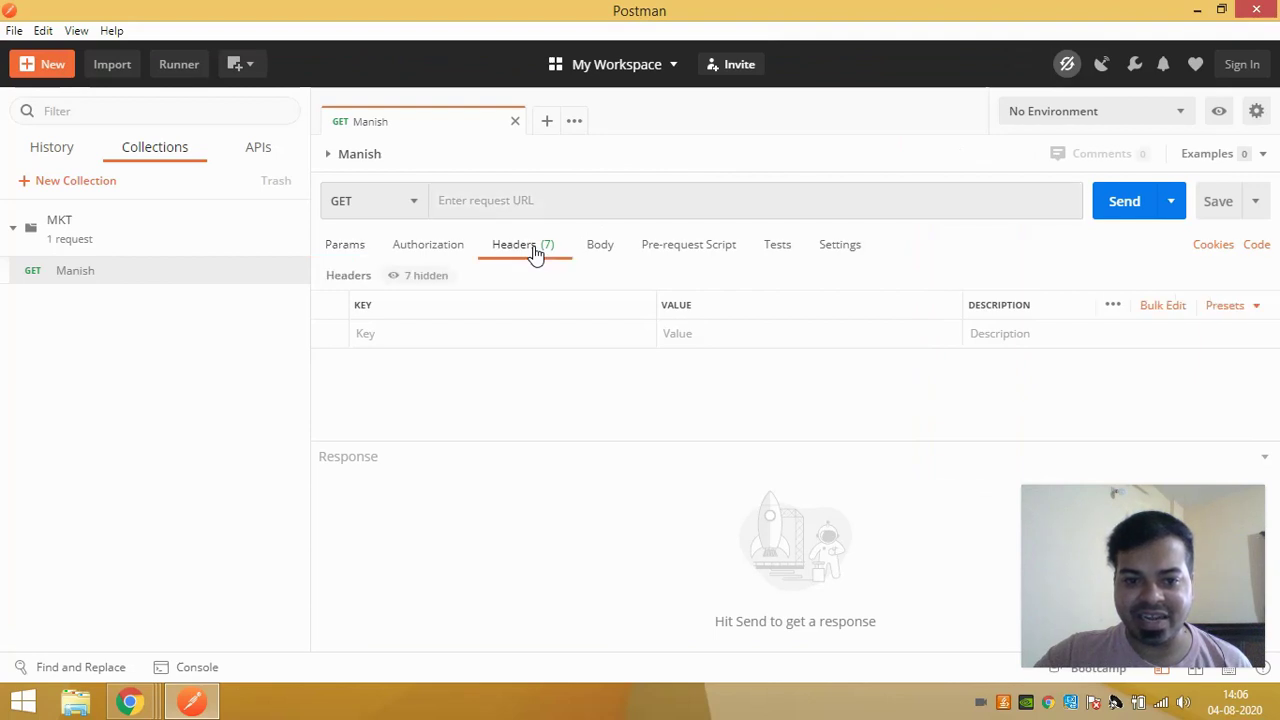
{"action": "left_click", "coordinate": [445, 337]}
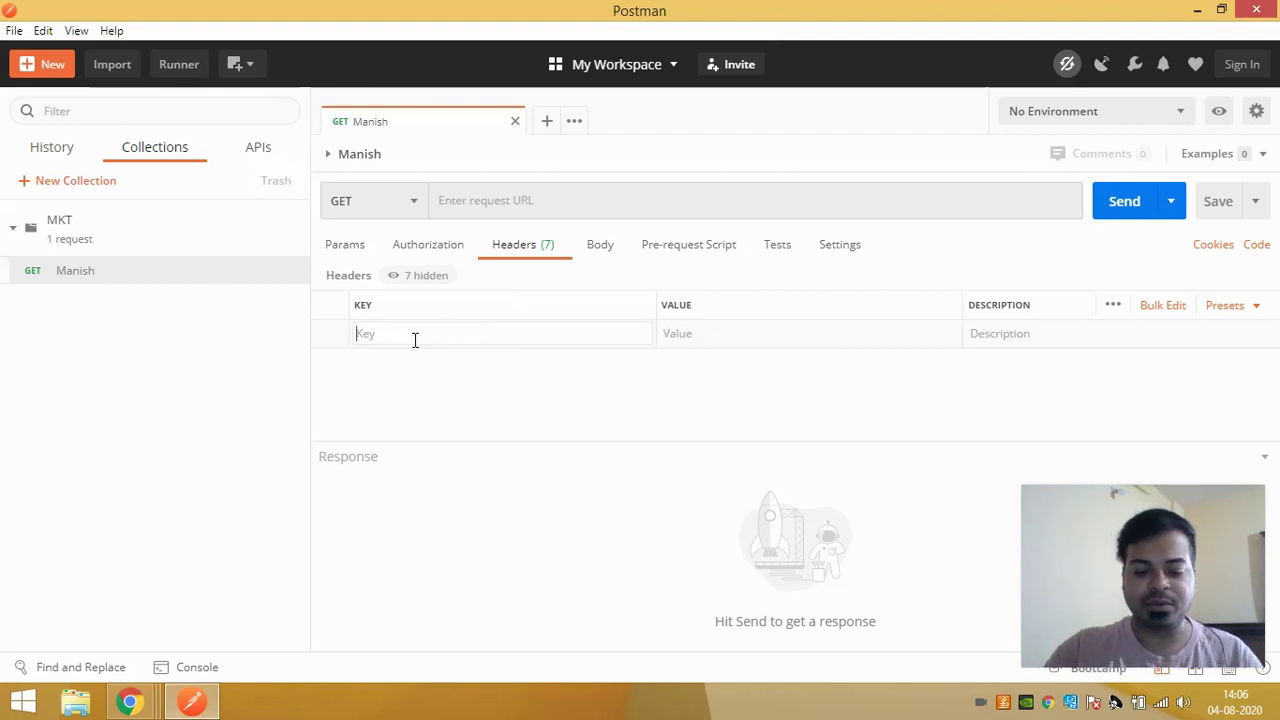
{"action": "type", "text": "ani"}
{"action": "key", "text": "BackSpace"}
{"action": "key", "text": "BackSpace"}
{"action": "type", "text": "pa"}
{"action": "key", "text": "BackSpace"}
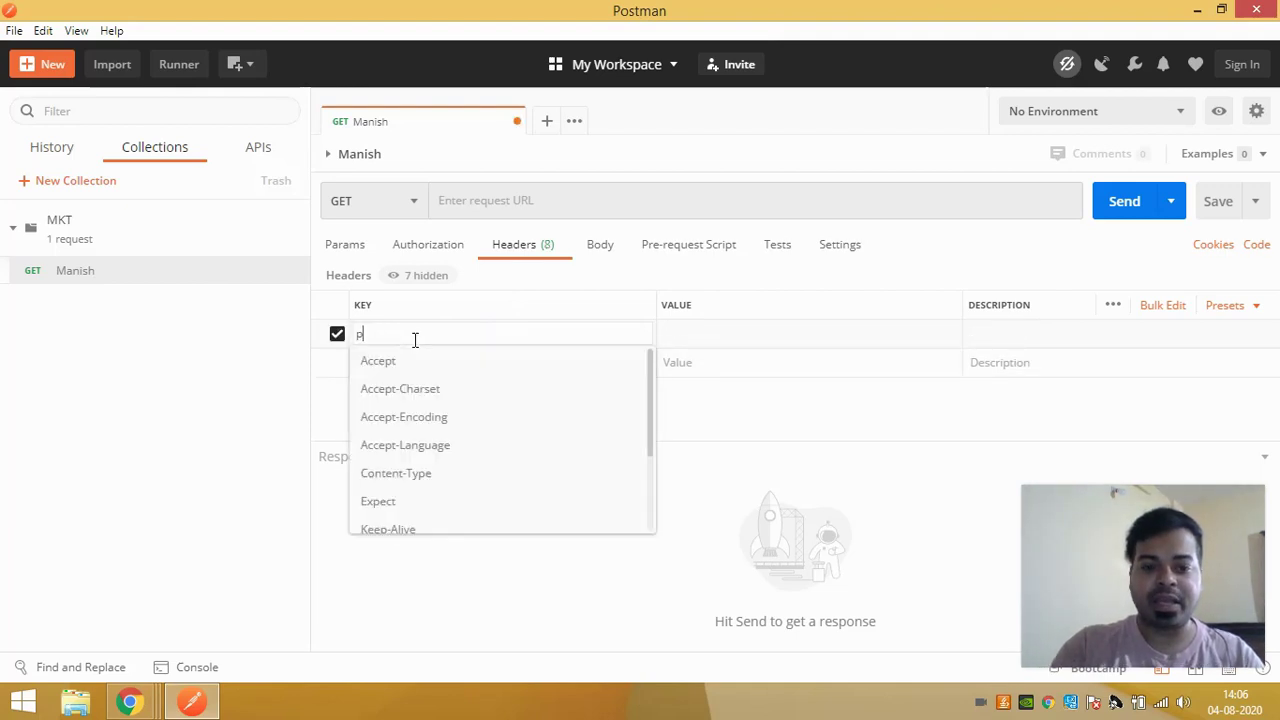
{"action": "key", "text": "BackSpace"}
{"action": "type", "text": "myapikey"}
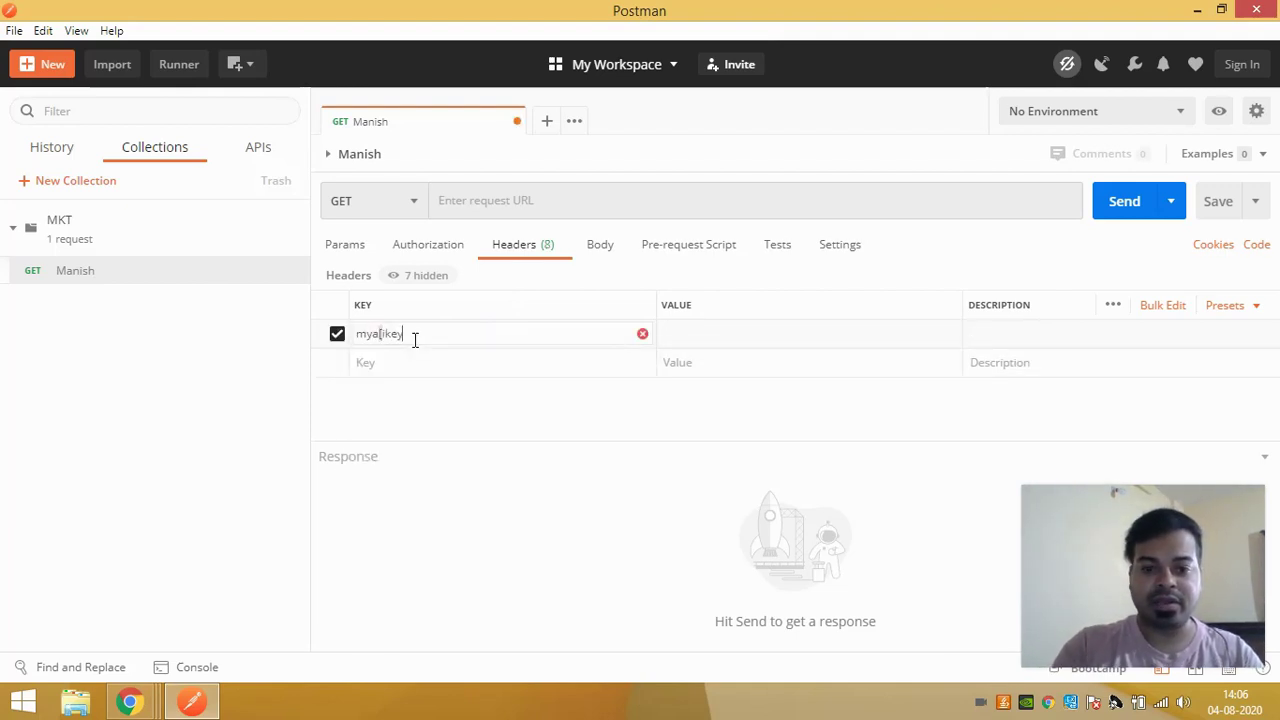
{"action": "key", "text": "Tab"}
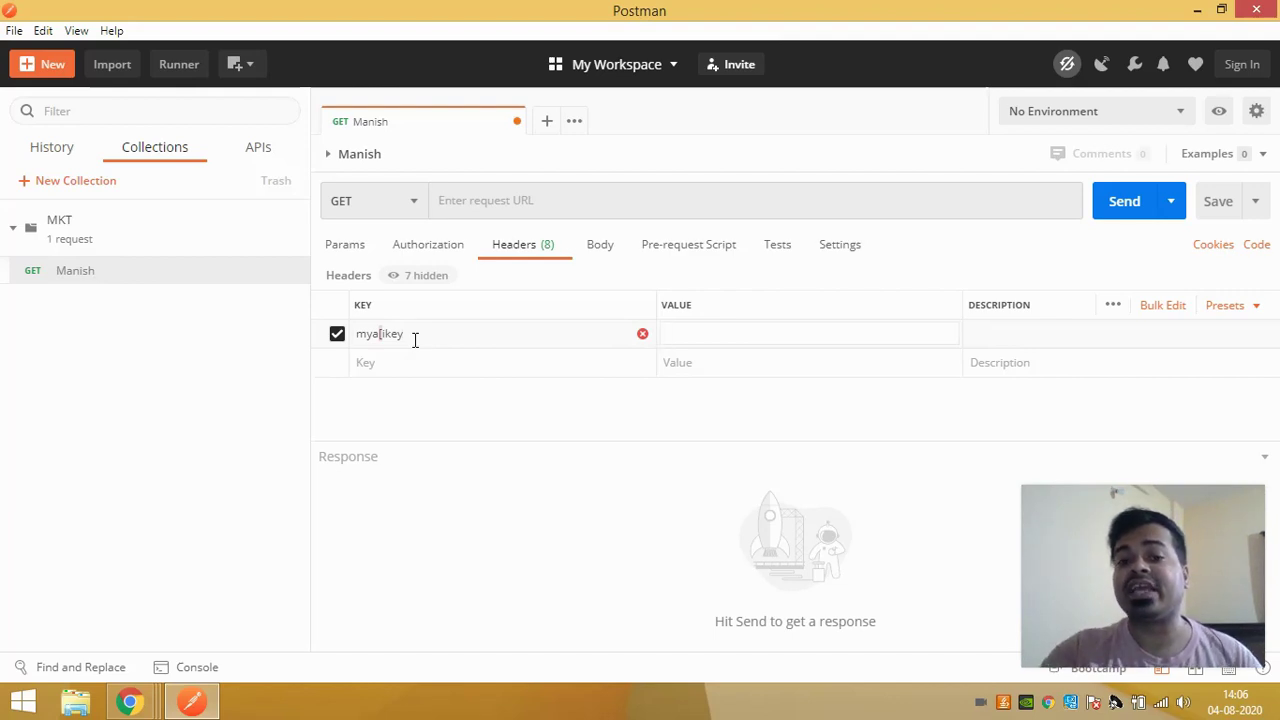
Clear the key text from the new header row
{"action": "left_click", "coordinate": [611, 331]}
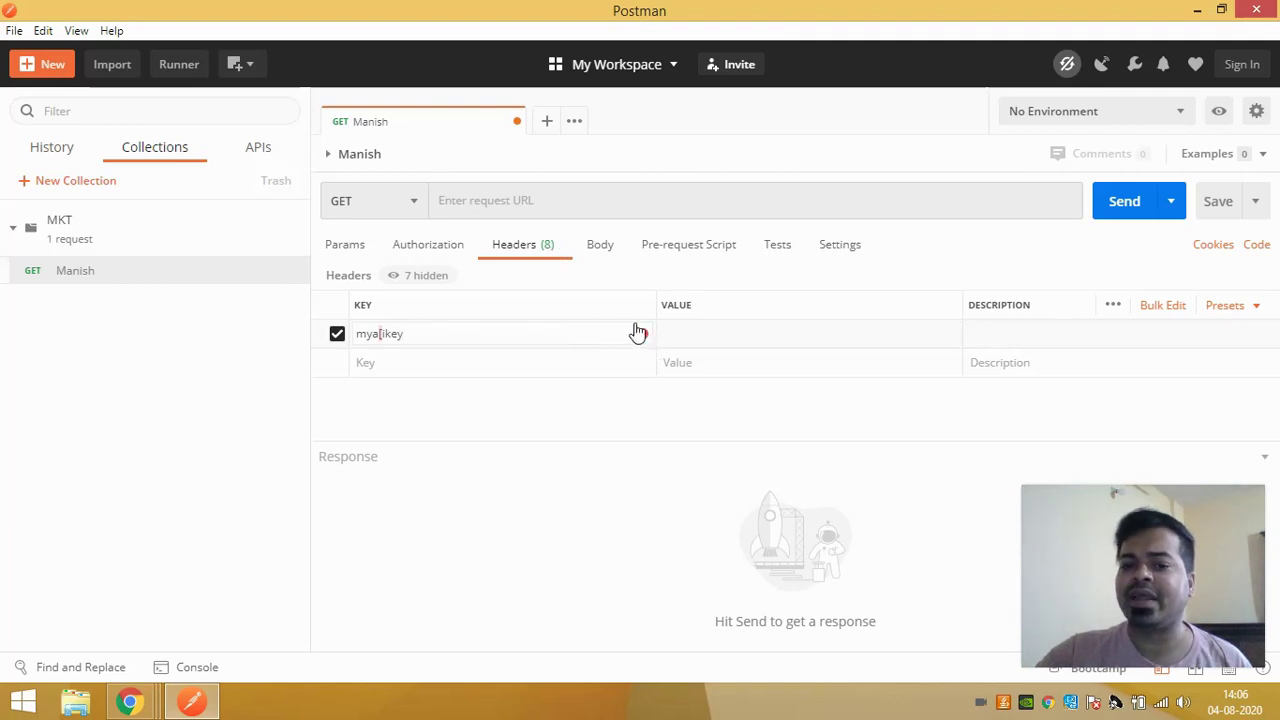
{"action": "double_click", "coordinate": [458, 334]}
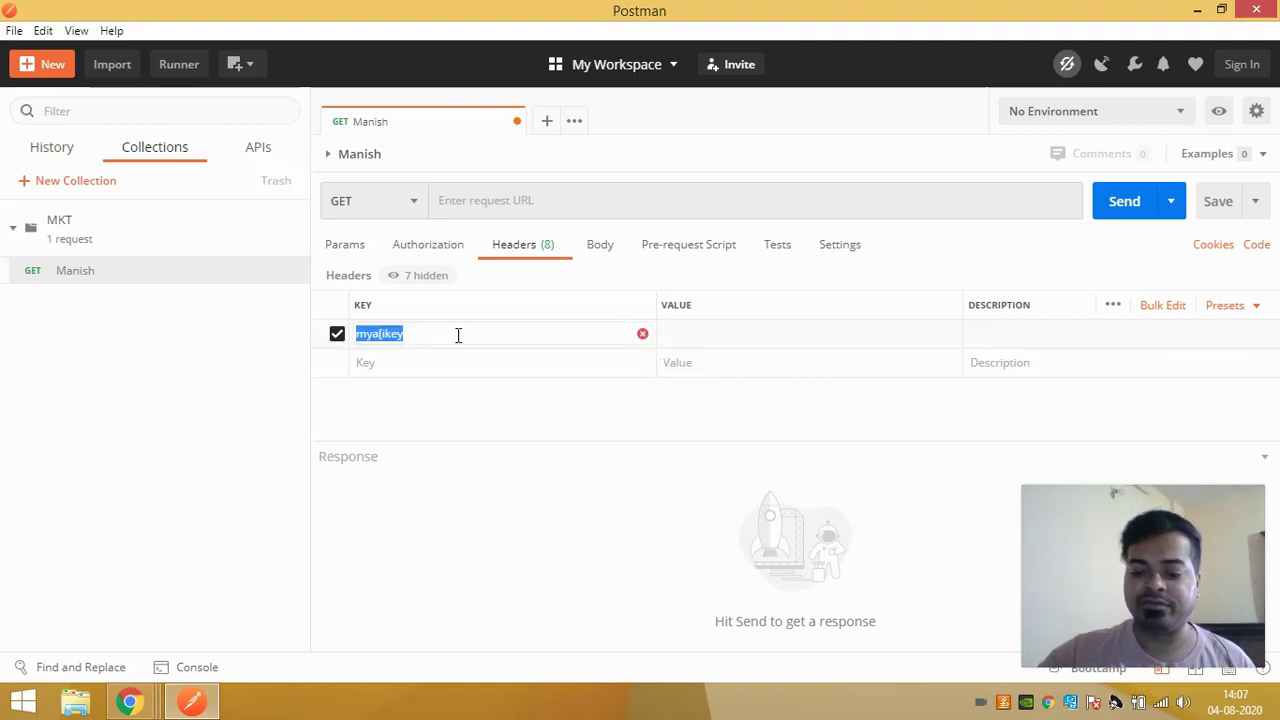
{"action": "key", "text": "BackSpace"}
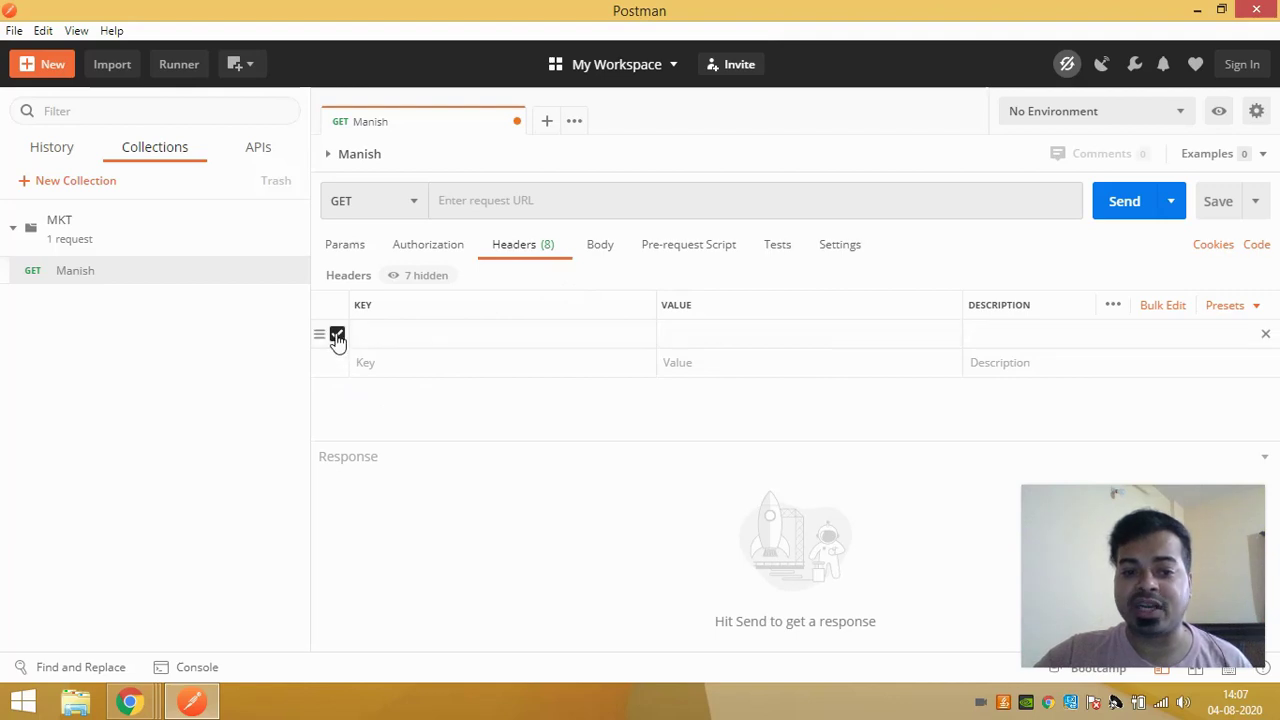
Show the request's body options and set the request method to POST
{"action": "left_click", "coordinate": [600, 244]}
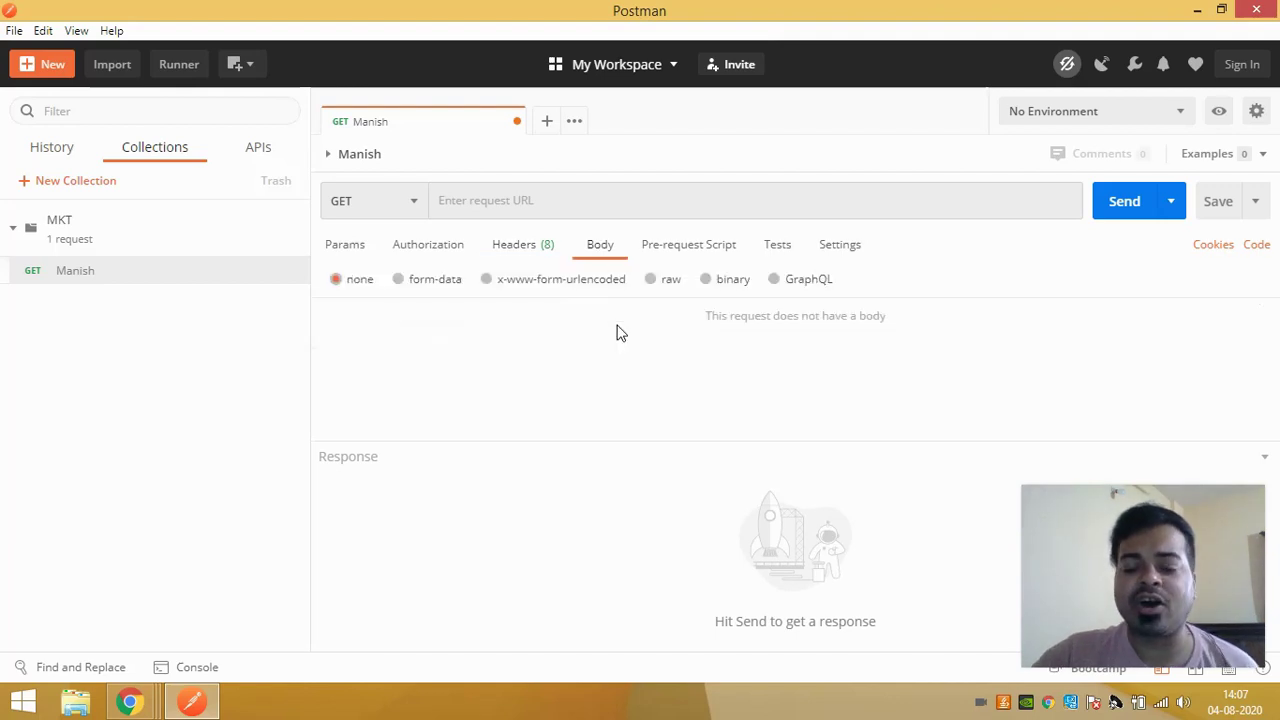
{"action": "left_click", "coordinate": [415, 203]}
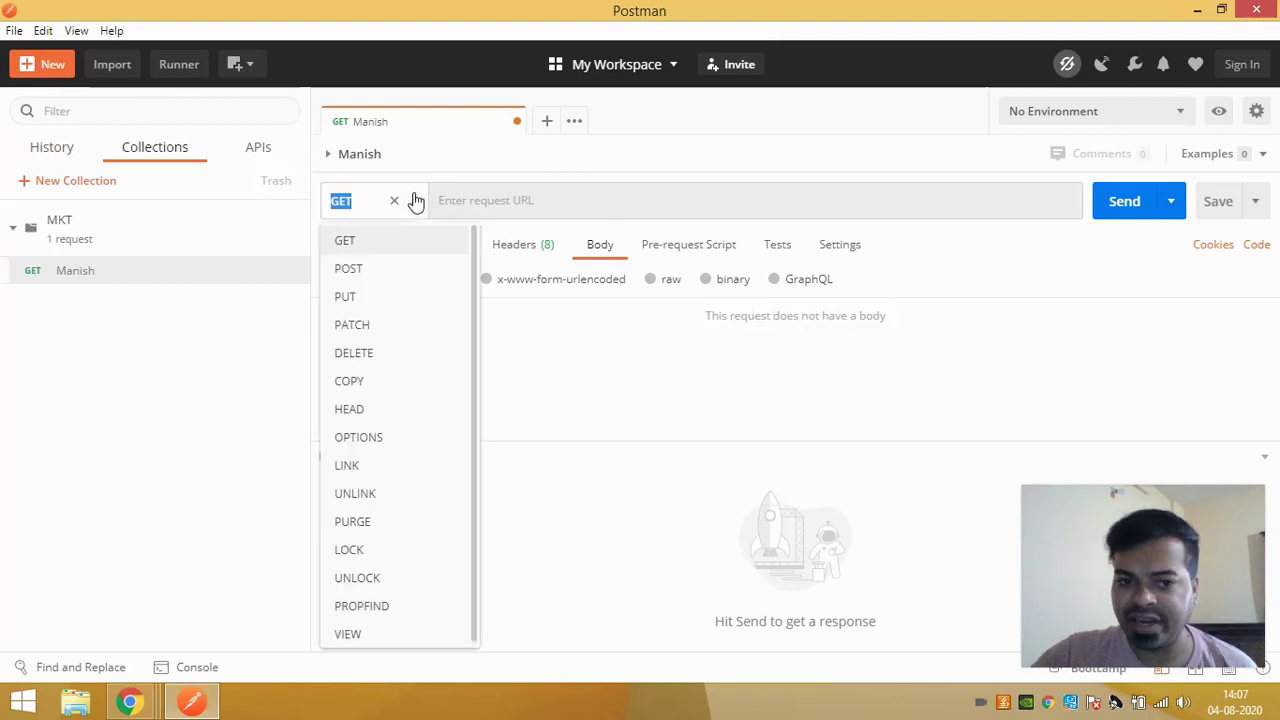
{"action": "left_click", "coordinate": [371, 267]}
{"action": "left_click", "coordinate": [387, 206]}
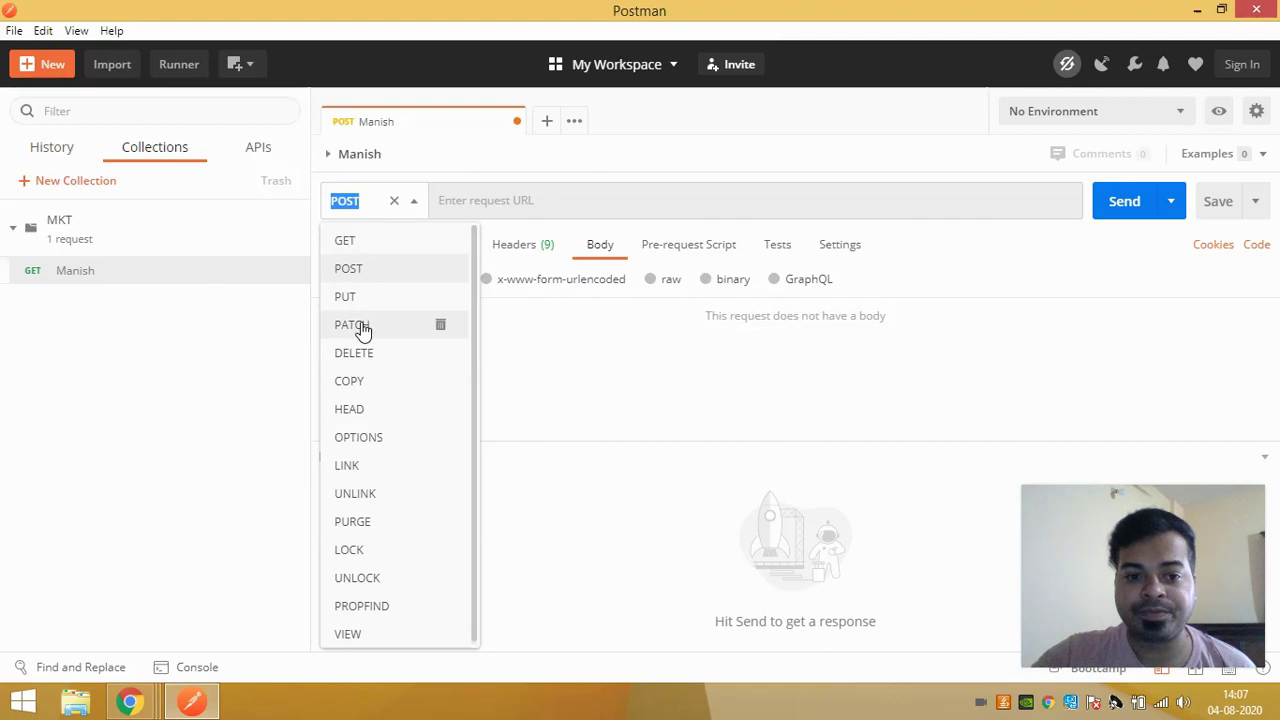
{"action": "left_click", "coordinate": [644, 295]}
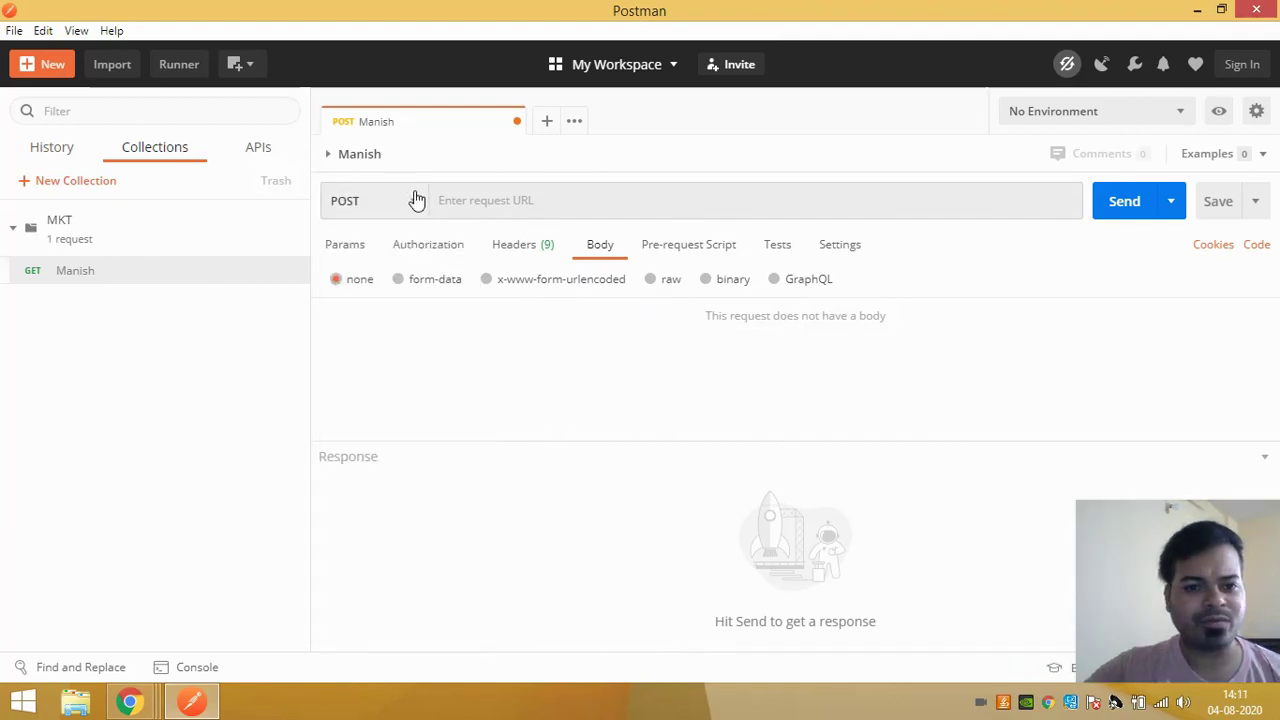
Change the request method back to GET and review the list of methods
{"action": "left_click", "coordinate": [375, 202]}
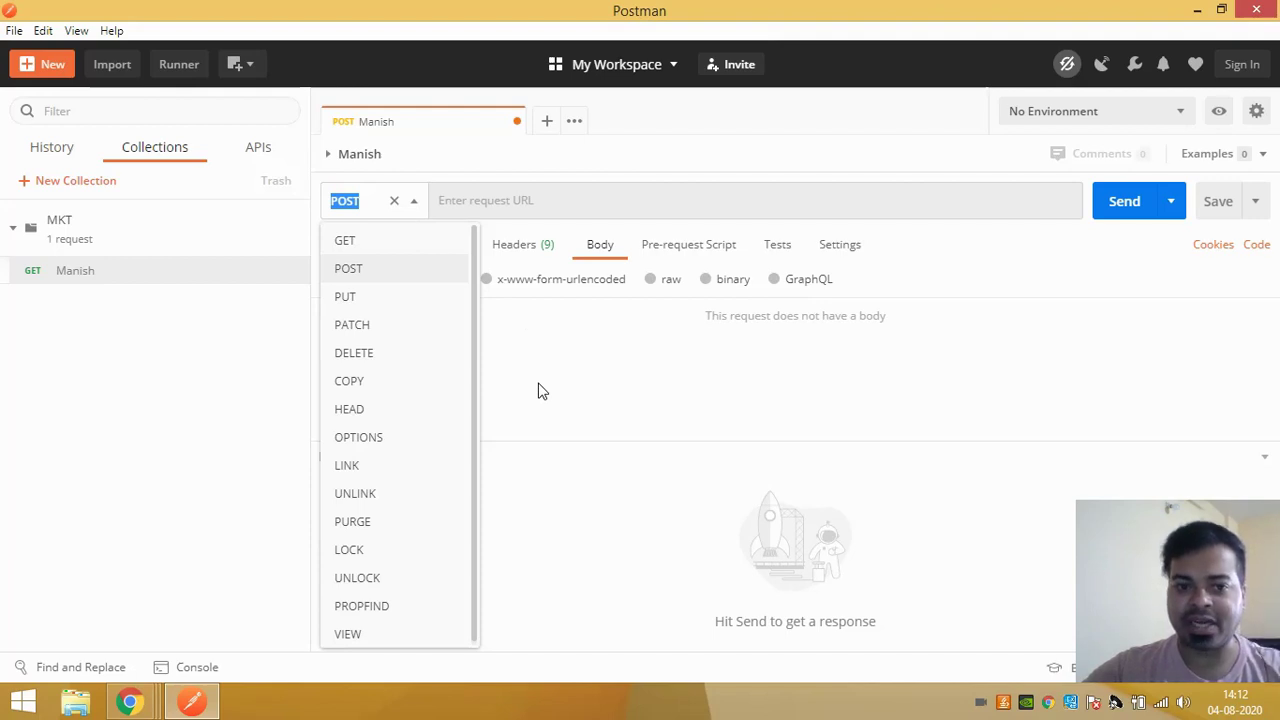
{"action": "left_click", "coordinate": [358, 240]}
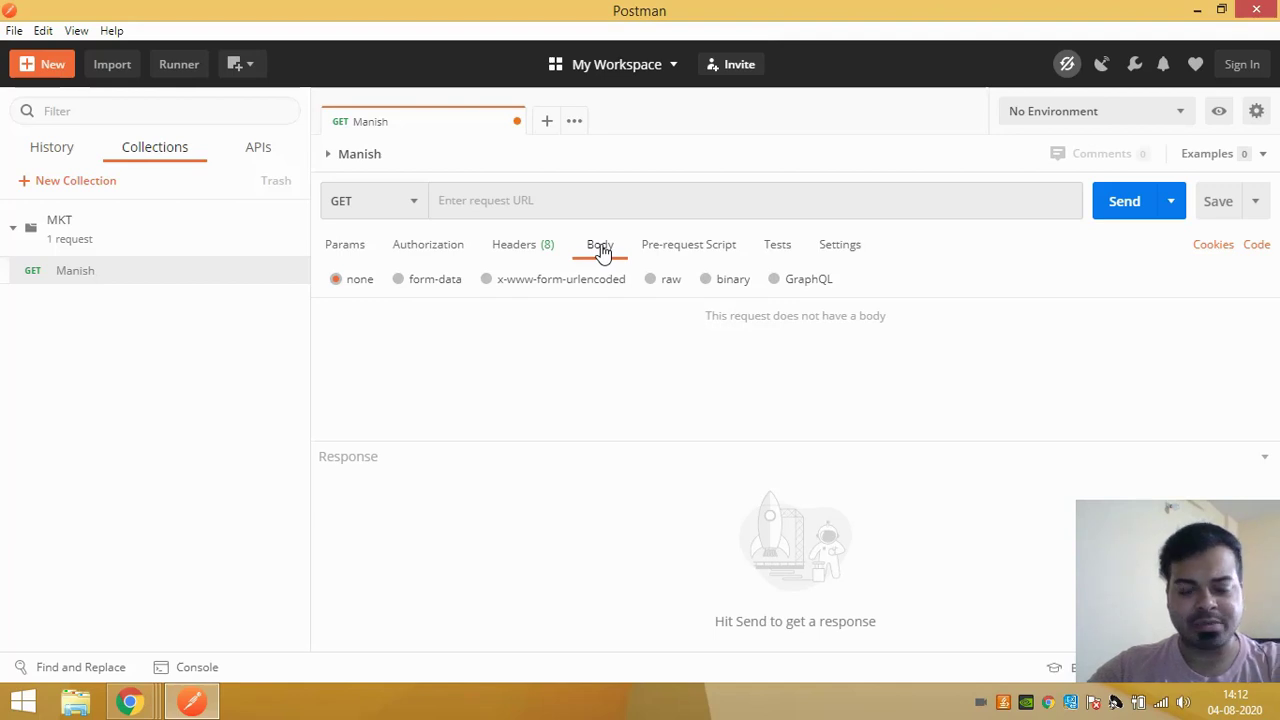
{"action": "left_click", "coordinate": [370, 200]}
{"action": "left_click", "coordinate": [370, 200]}
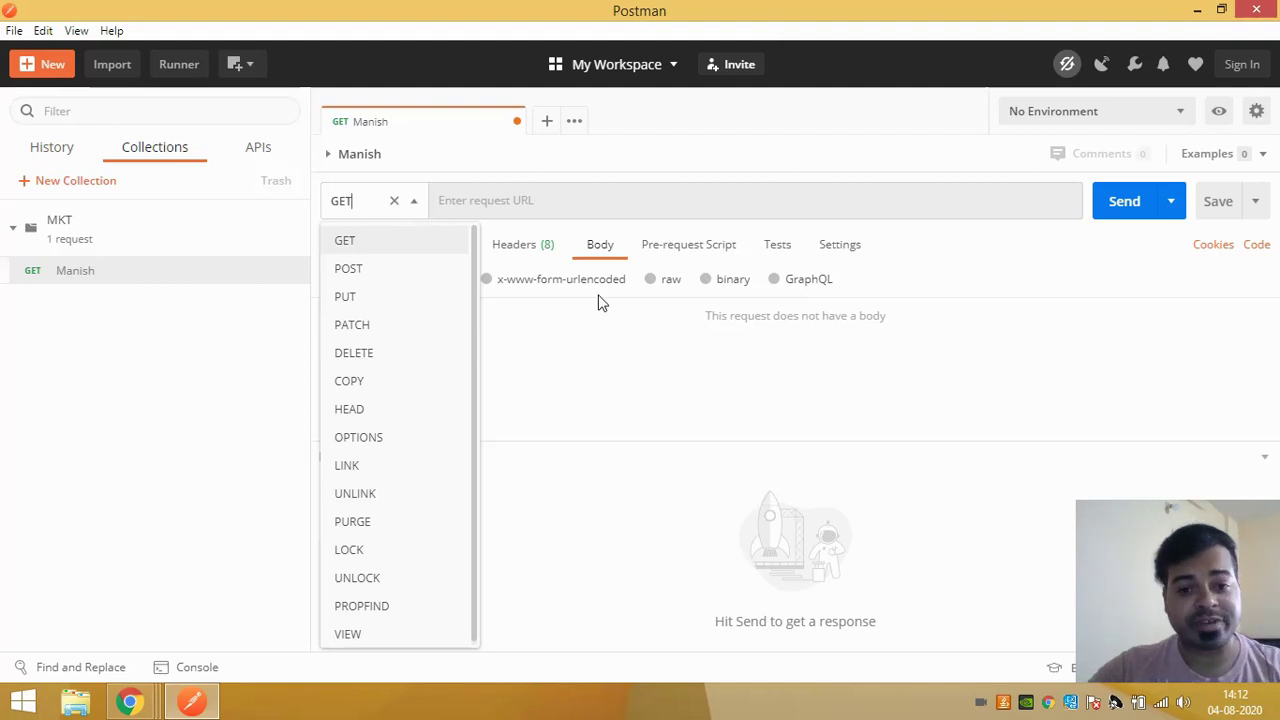
{"action": "left_click", "coordinate": [589, 340]}
Examine the request's URL field, its query parameter key and value fields, and the collapsible response area
{"action": "left_click", "coordinate": [529, 200]}
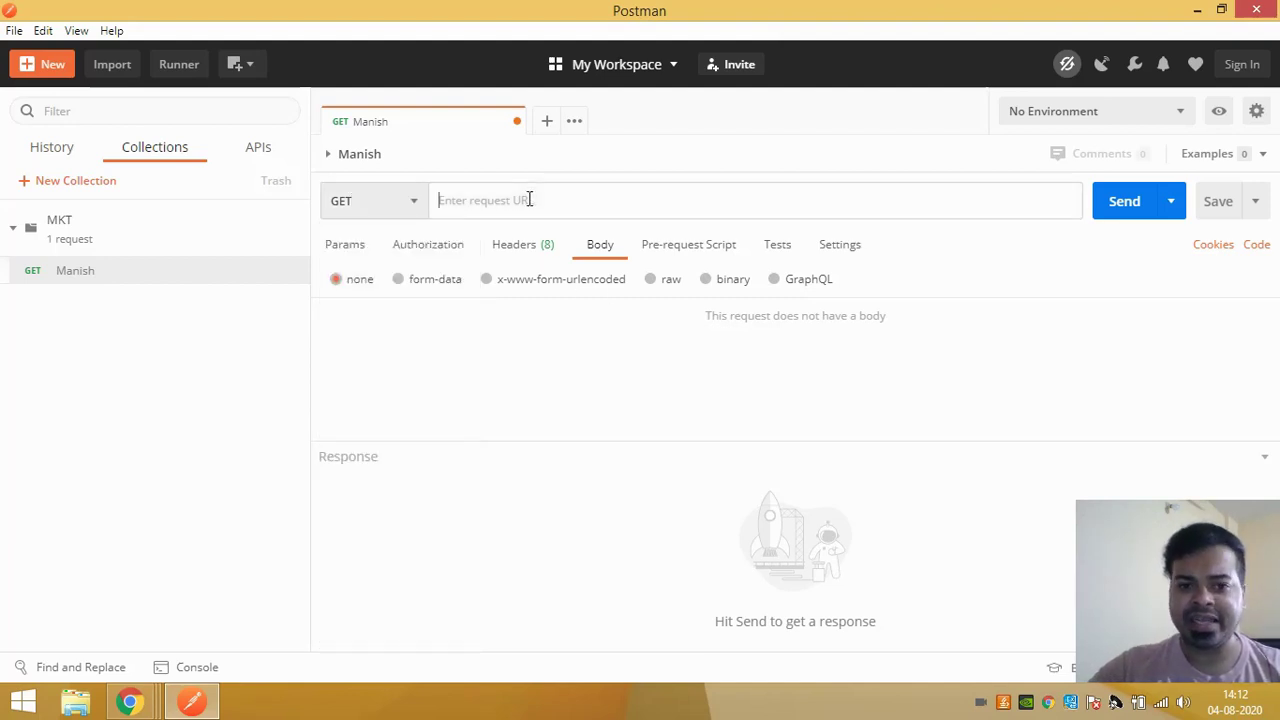
{"action": "left_click", "coordinate": [354, 250]}
{"action": "left_click", "coordinate": [449, 331]}
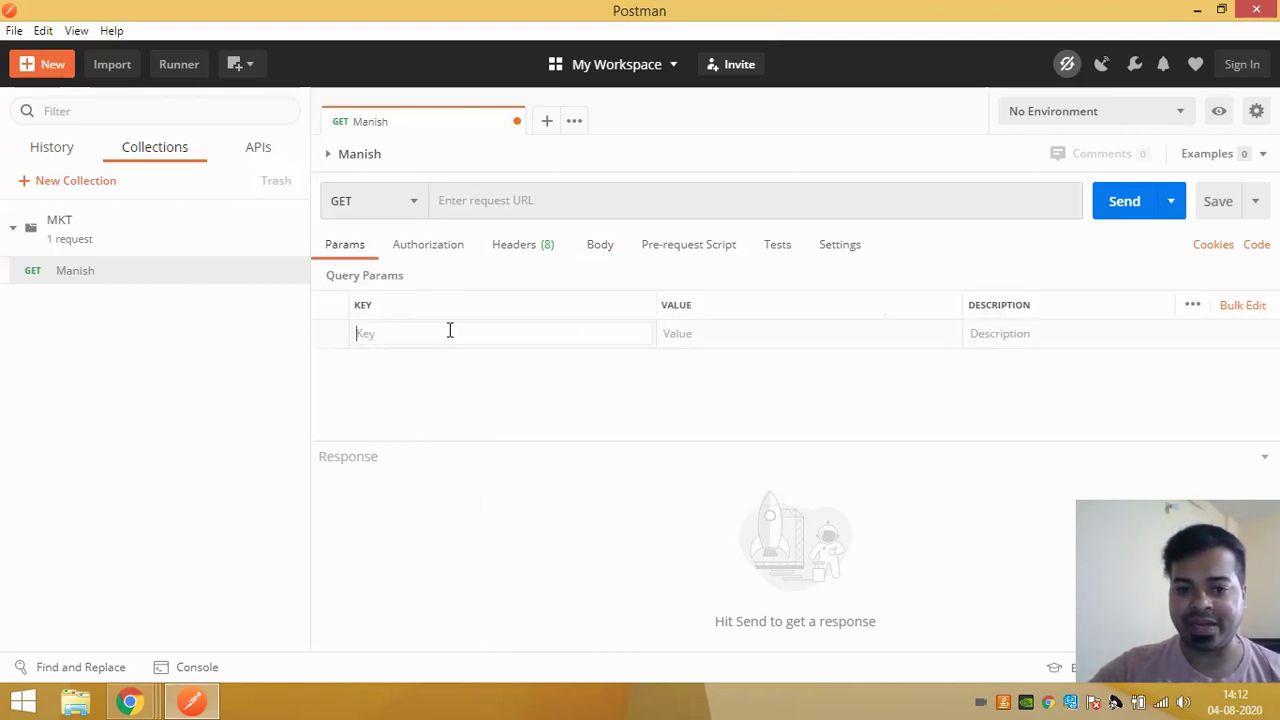
{"action": "key", "text": "Tab"}
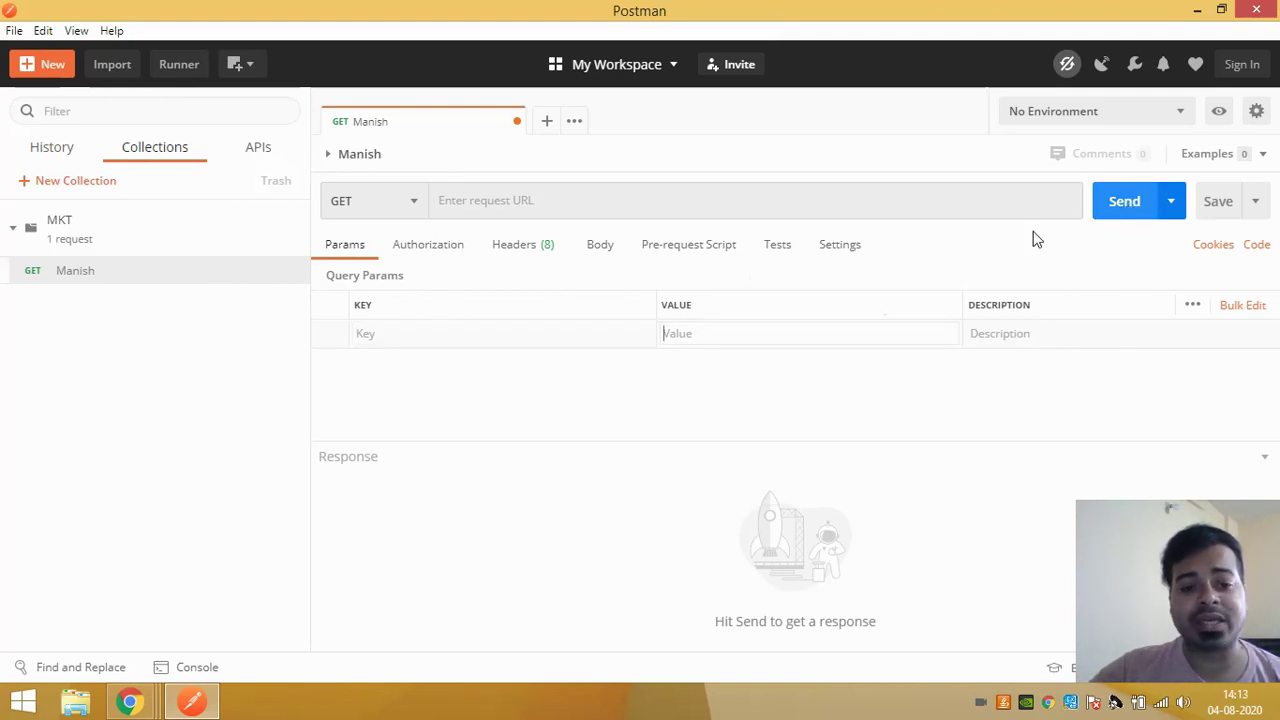
{"action": "left_click", "coordinate": [355, 462]}
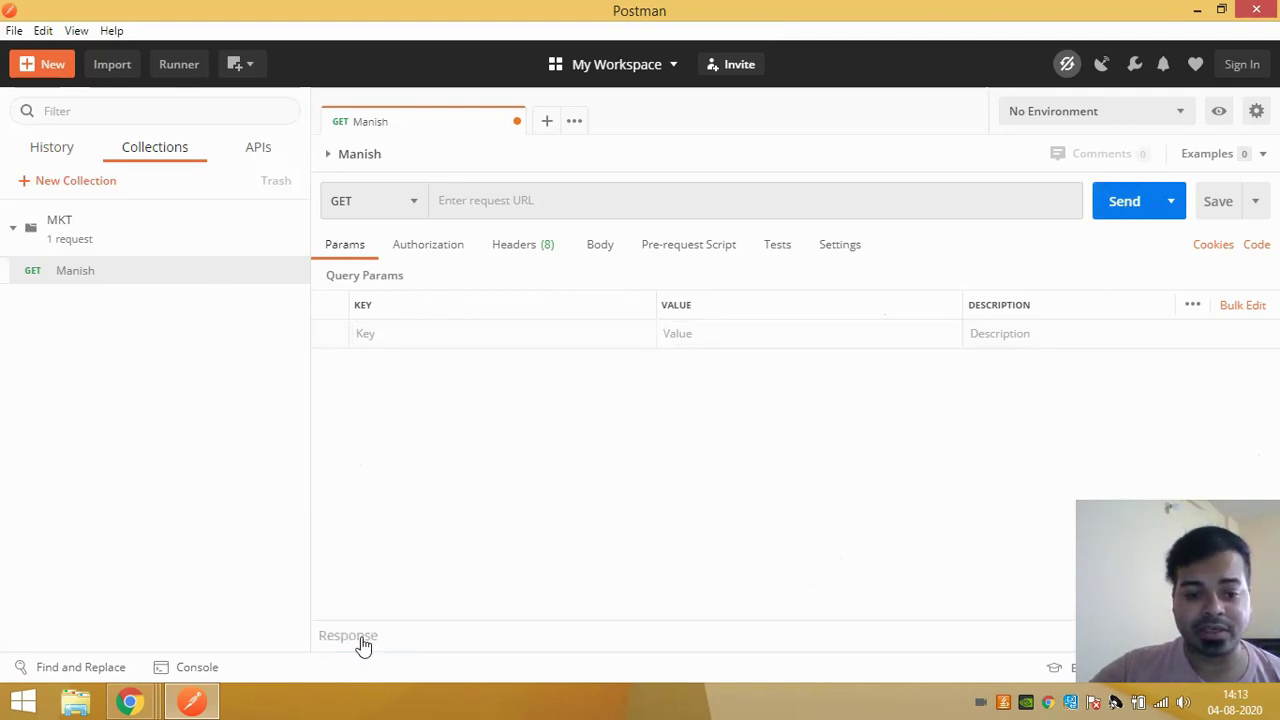
{"action": "left_click", "coordinate": [362, 637]}
{"action": "left_click", "coordinate": [374, 464]}
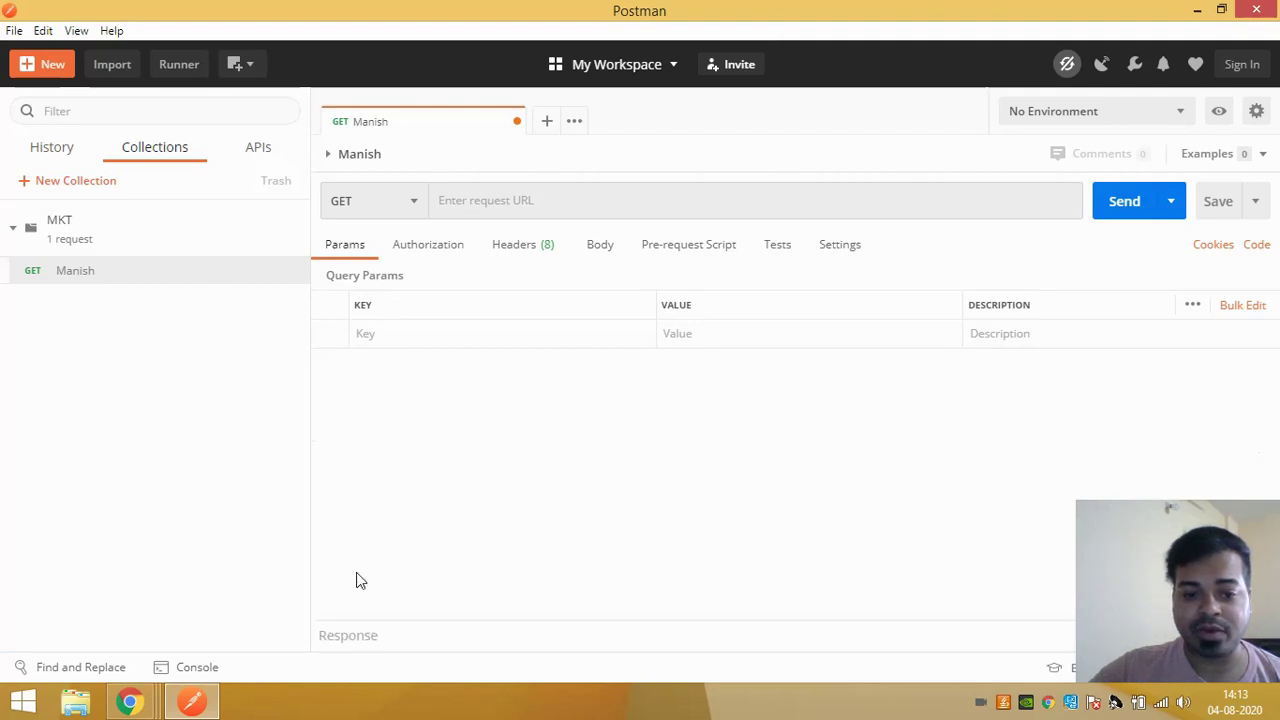
{"action": "left_click", "coordinate": [358, 645]}
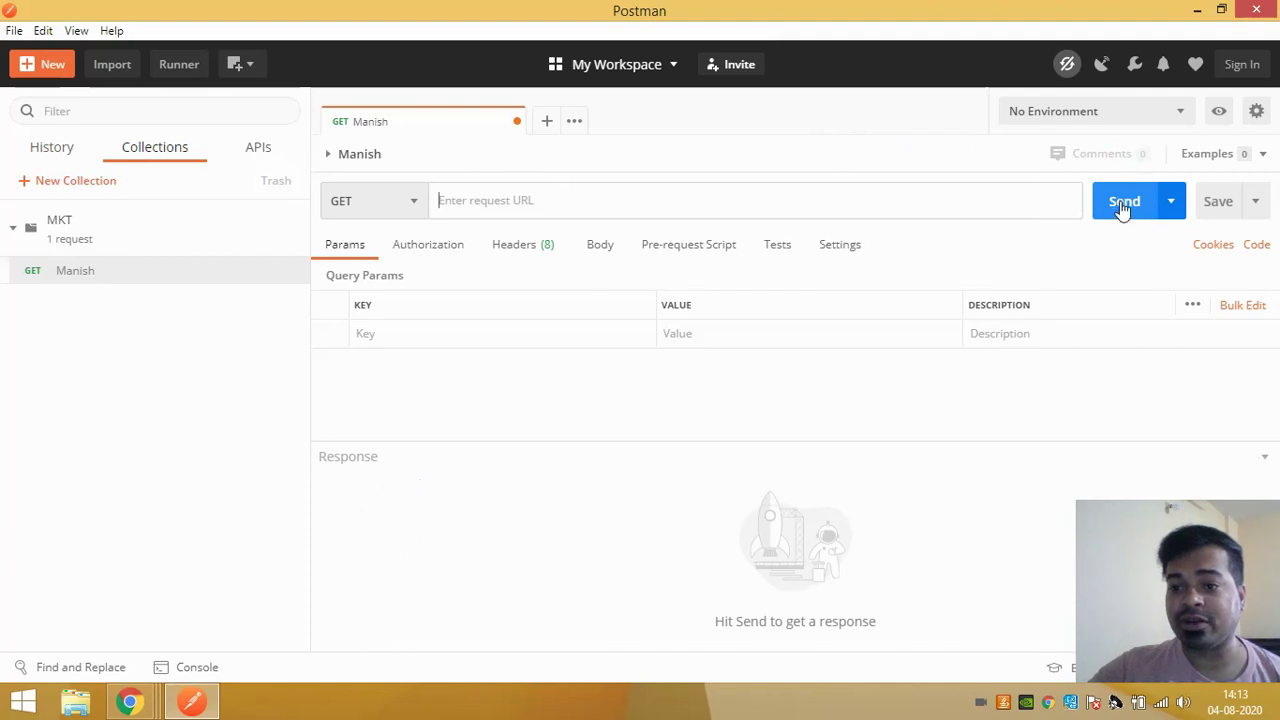
Check the additional send option and save the changes to the GET request
{"action": "left_click", "coordinate": [1172, 208]}
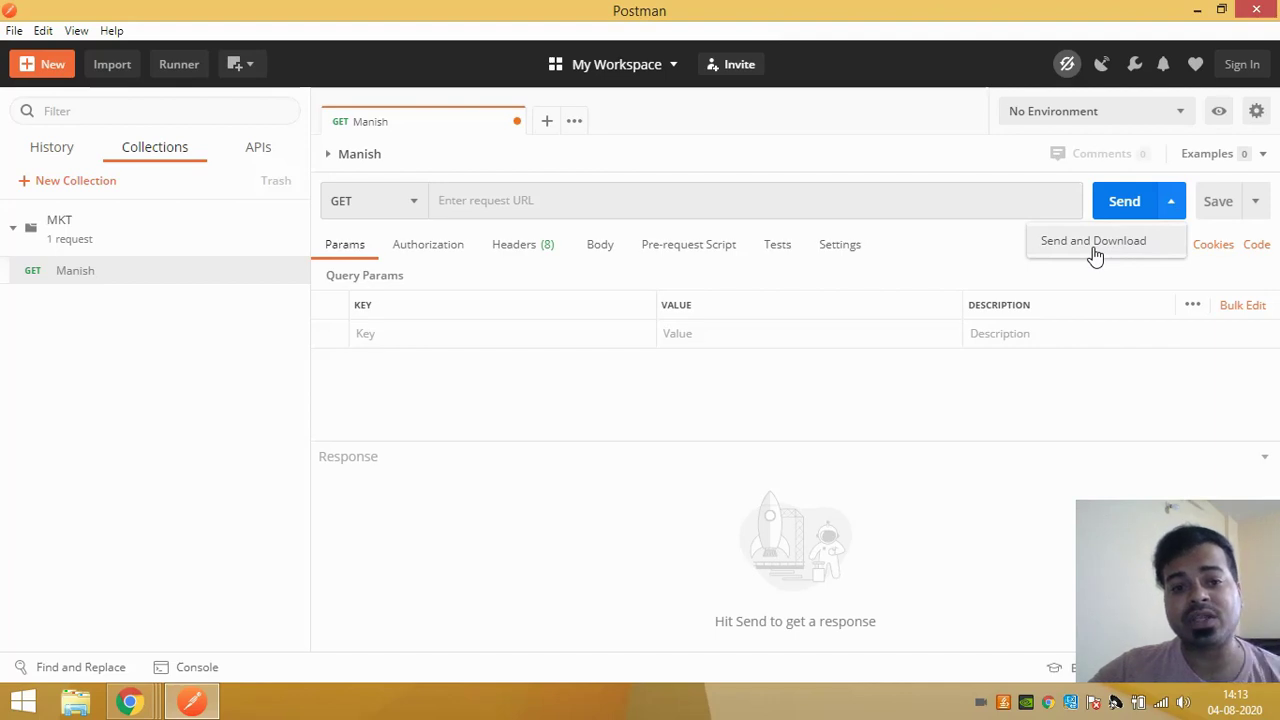
{"action": "left_click", "coordinate": [1213, 215]}
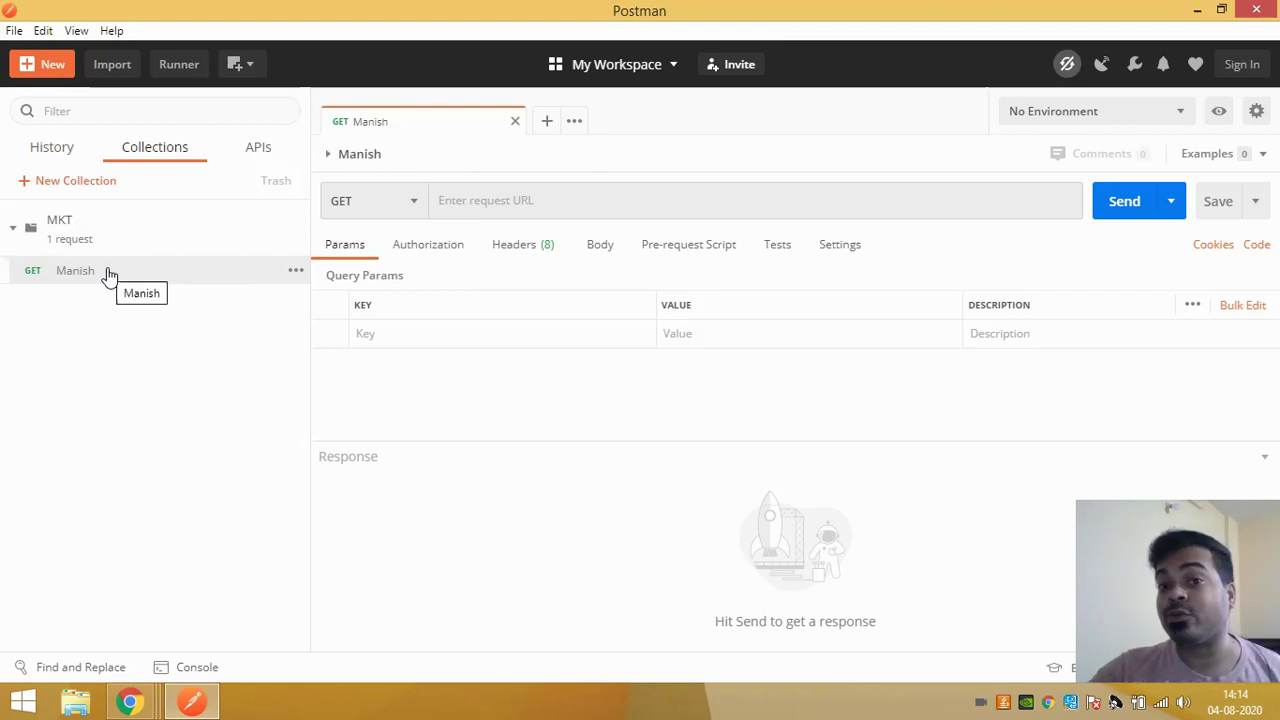
Examine the full list of actions available for the MKT collection
{"action": "left_click", "coordinate": [296, 242]}
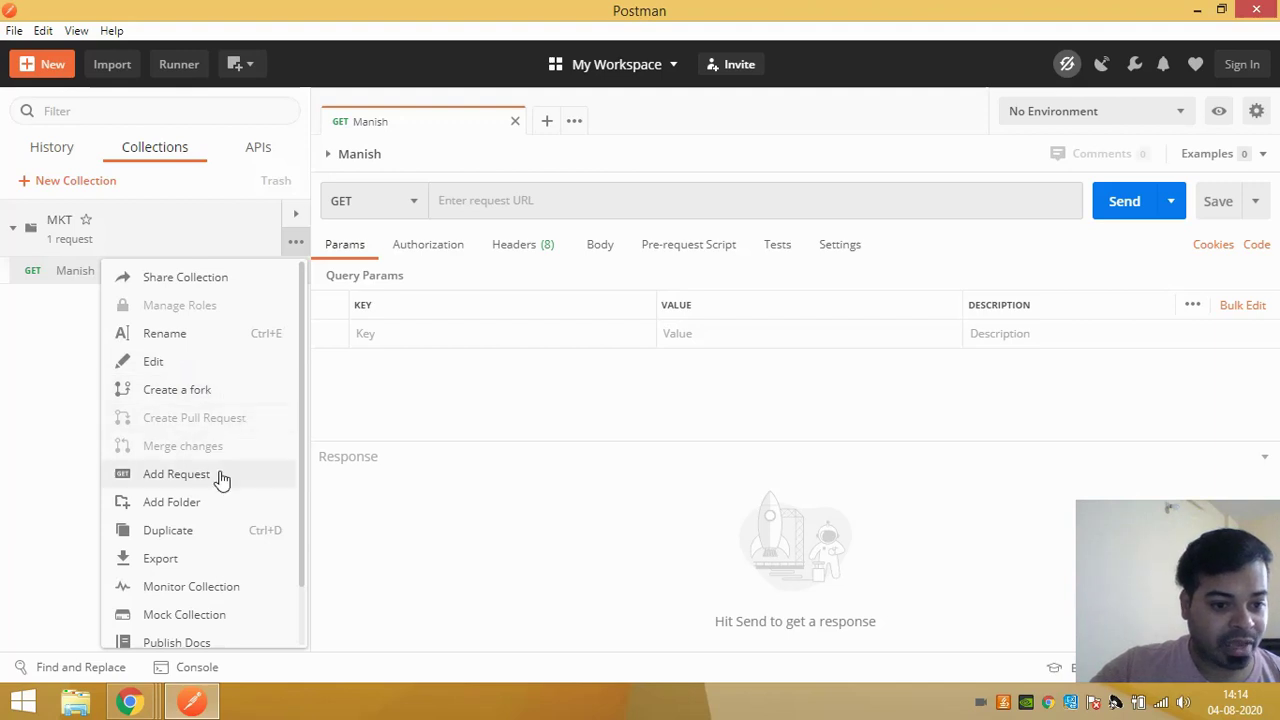
{"action": "scroll", "coordinate": [220, 480], "scroll_direction": "down", "scroll_amount": 1}
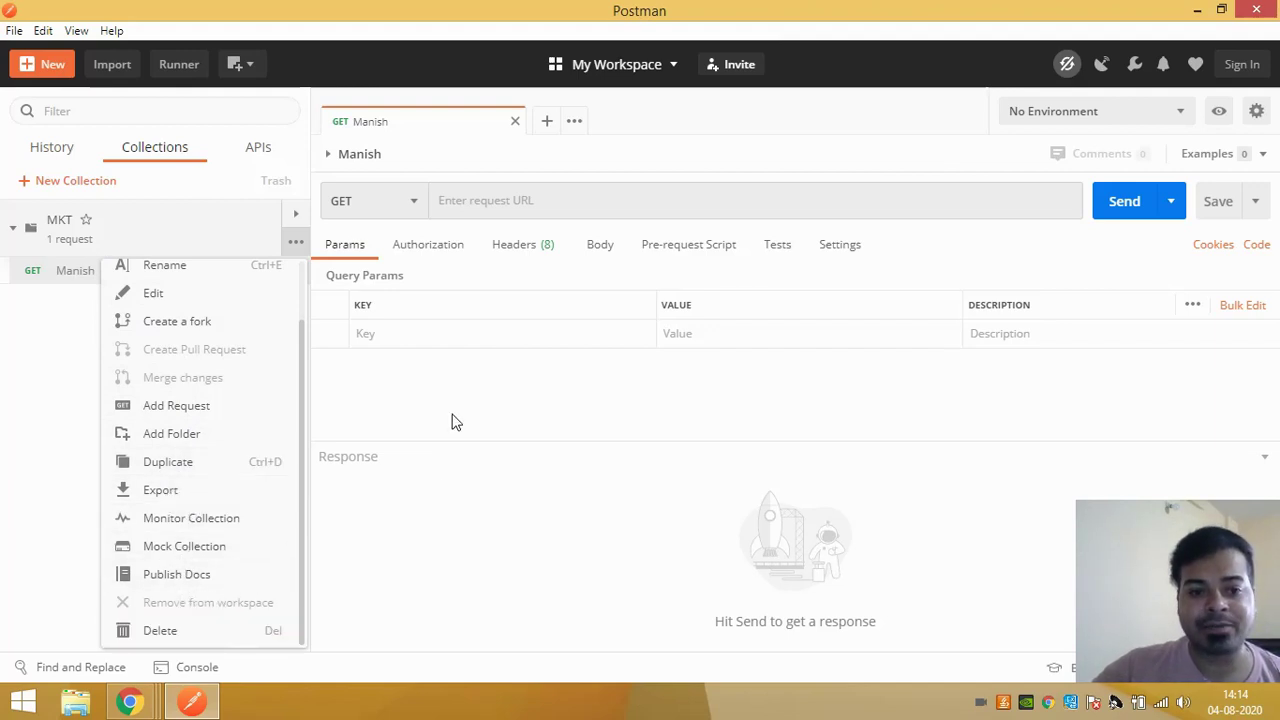
{"action": "left_click", "coordinate": [388, 422]}
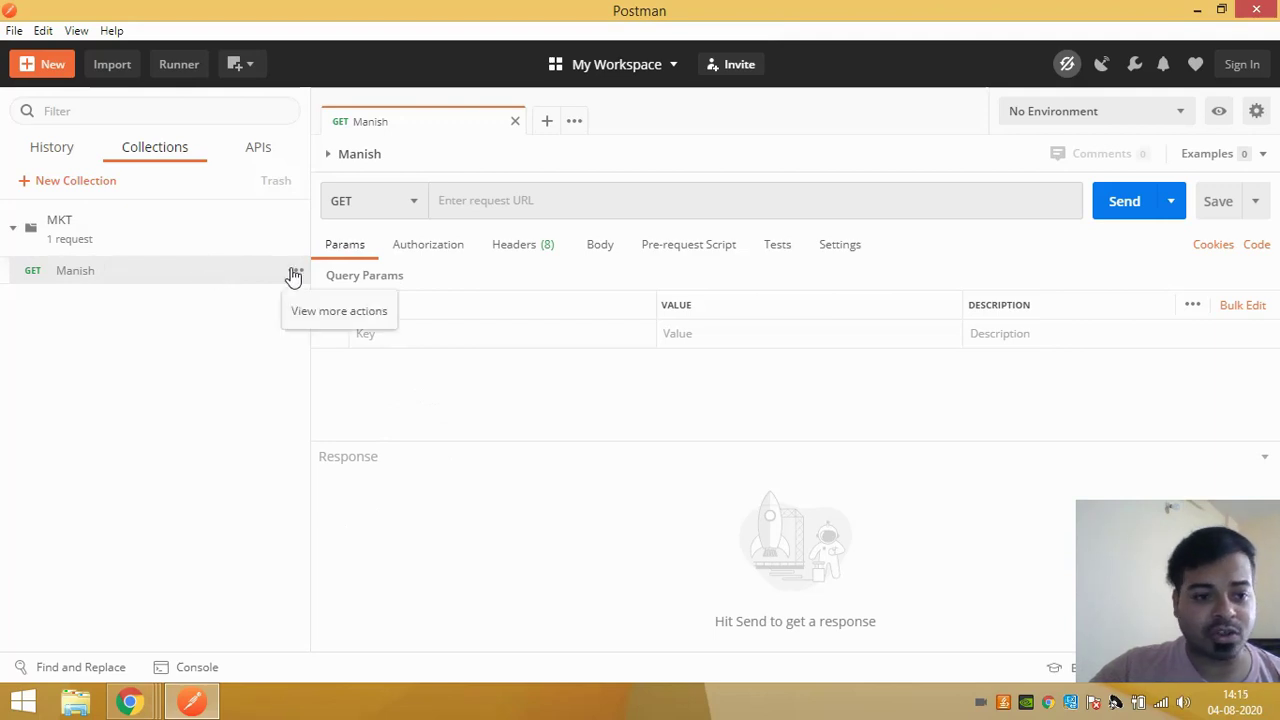
Duplicate the GET request in the MKT collection and rename the copy to a different person's first name
{"action": "left_click", "coordinate": [294, 272]}
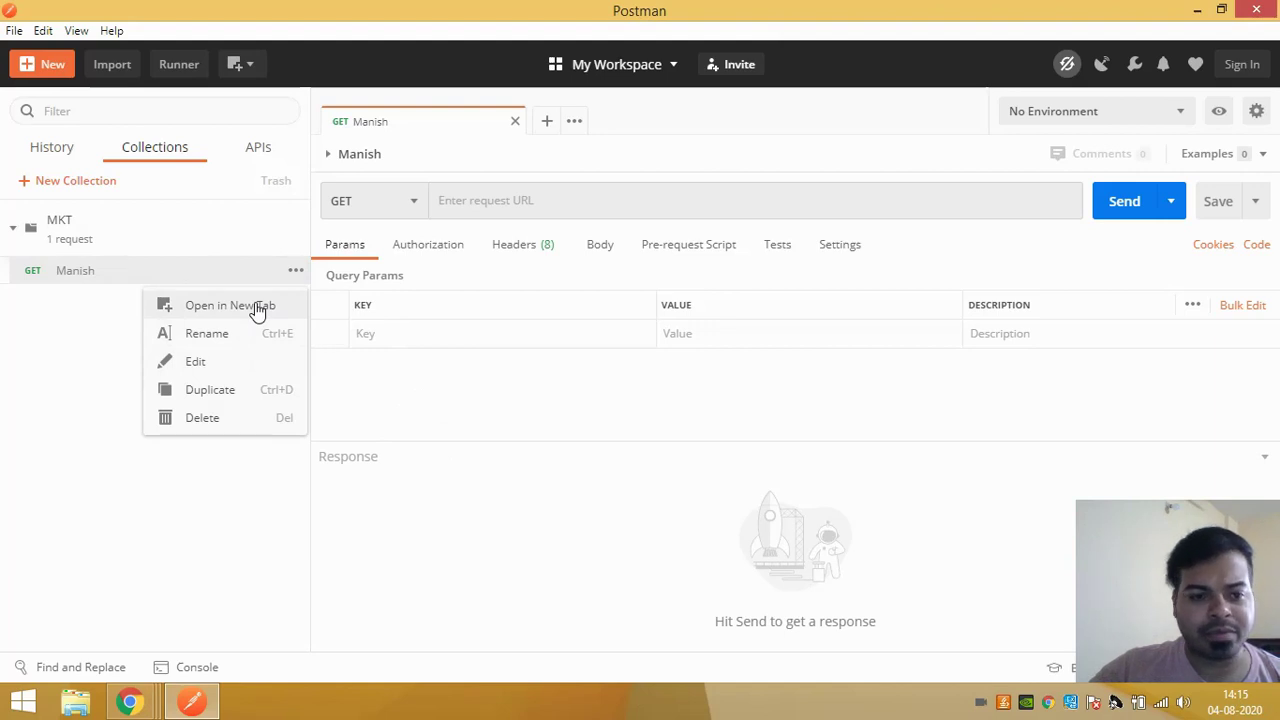
{"action": "left_click", "coordinate": [237, 390]}
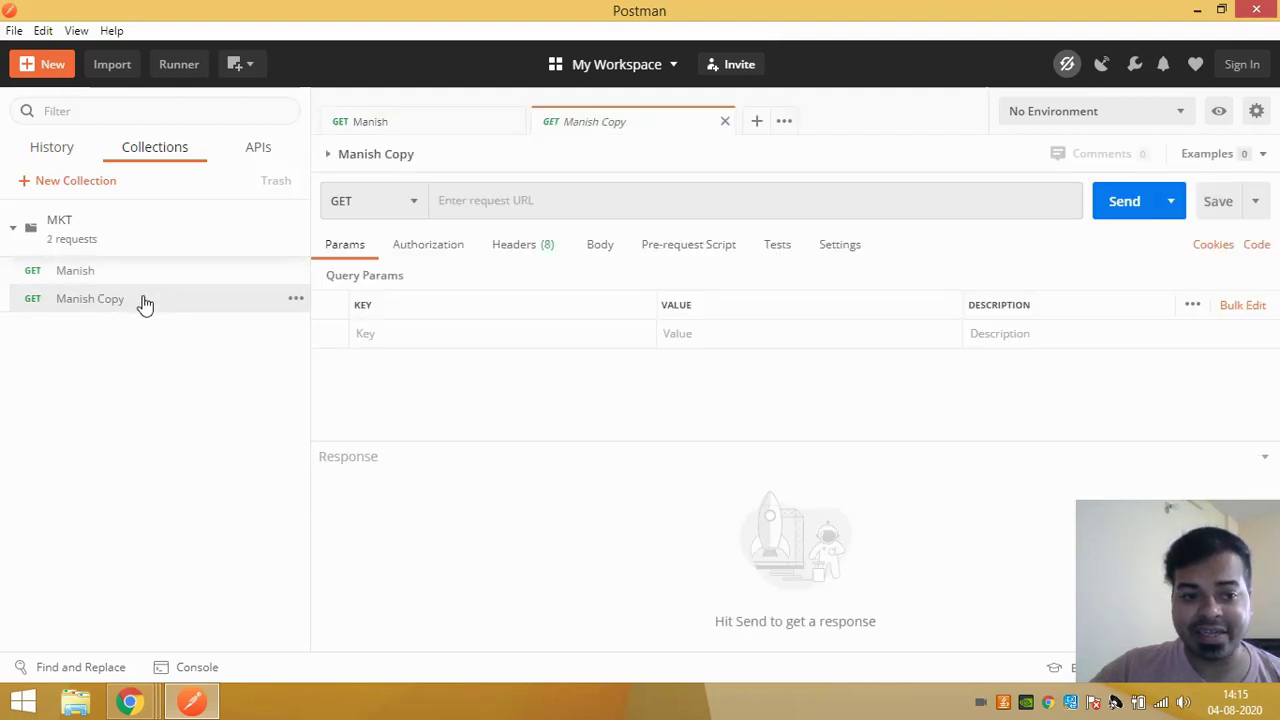
{"action": "right_click", "coordinate": [145, 300]}
{"action": "left_click", "coordinate": [205, 340]}
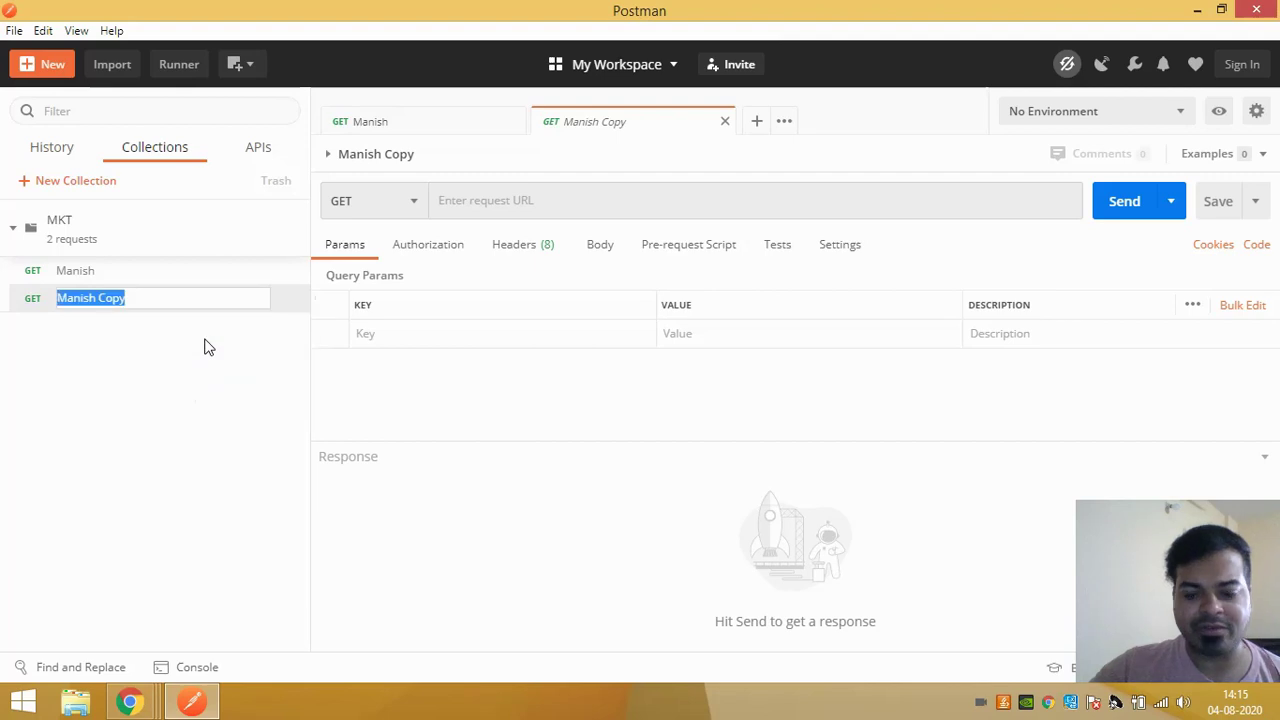
{"action": "key", "text": "BackSpace"}
{"action": "type", "text": "Abhishek"}
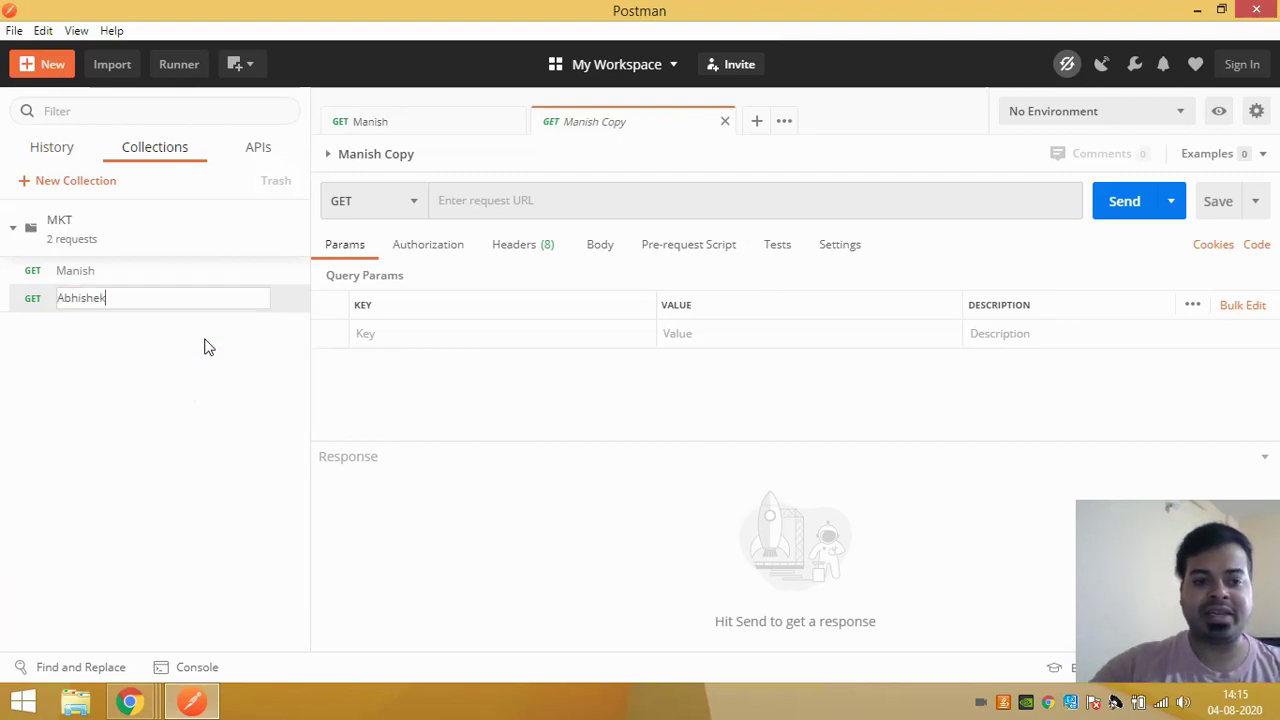
{"action": "key", "text": "Return"}
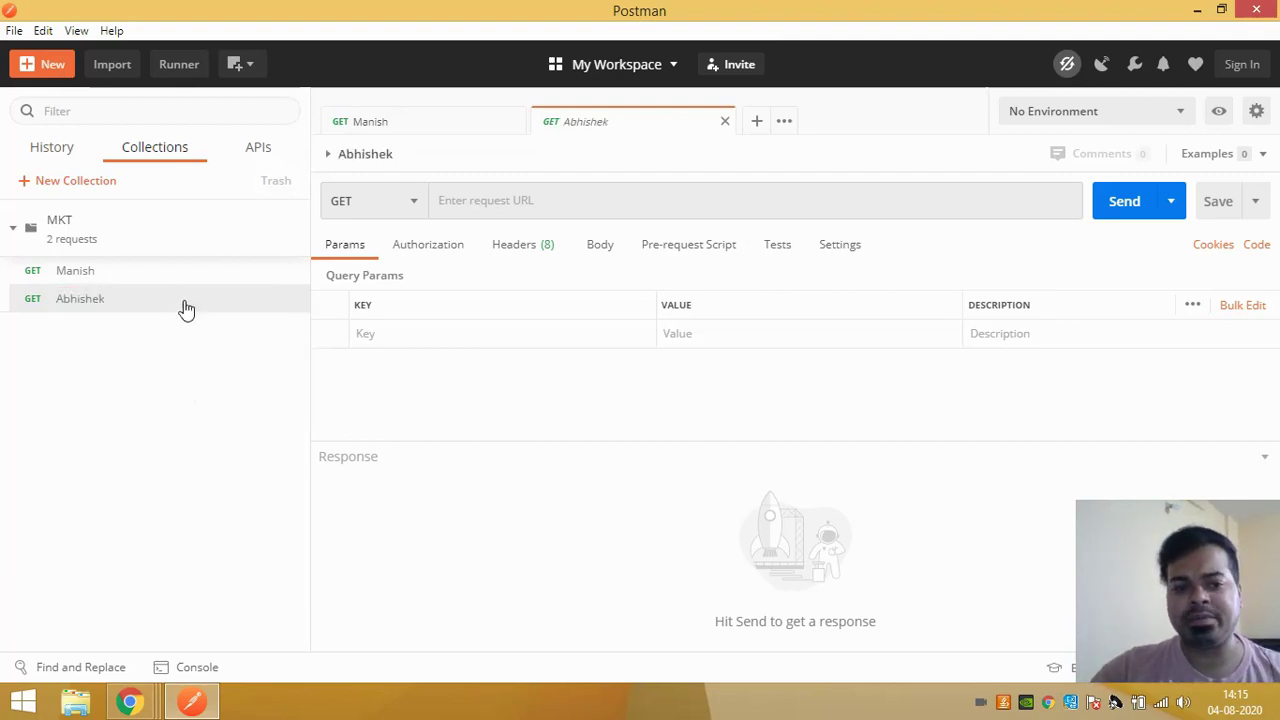
Set the method of the duplicated request to POST
{"action": "left_click", "coordinate": [362, 204]}
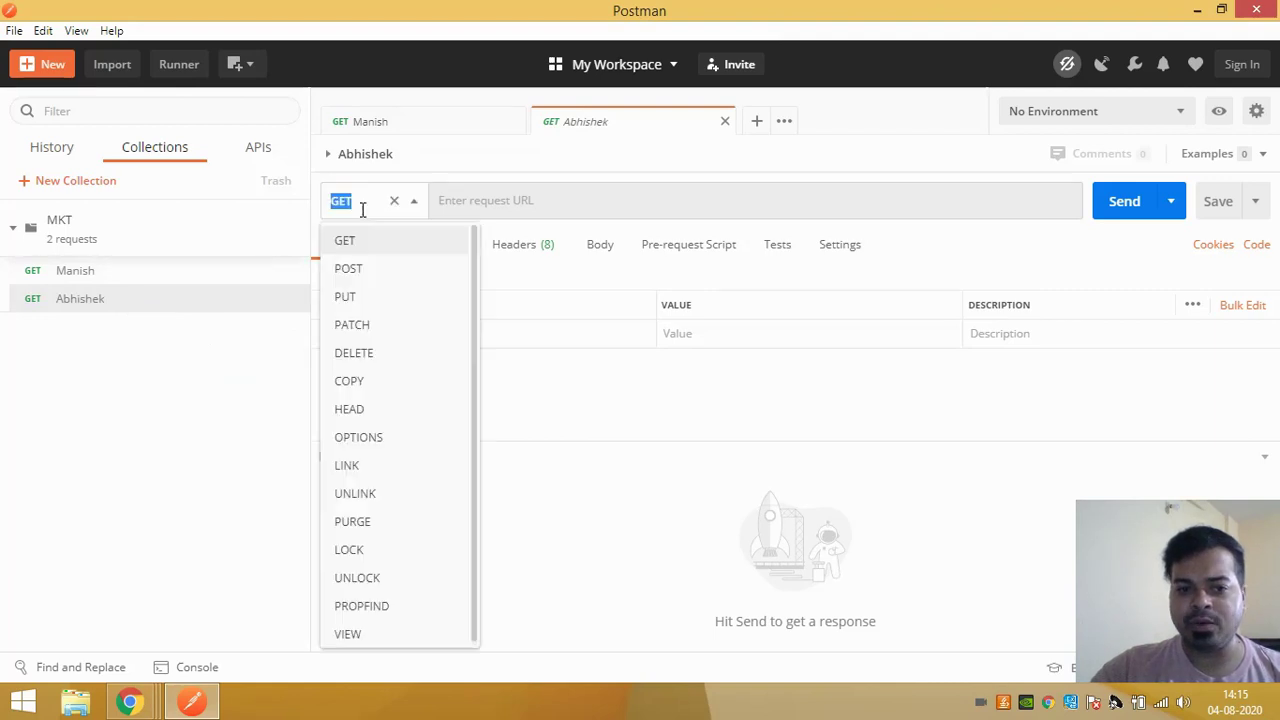
{"action": "left_click", "coordinate": [372, 278]}
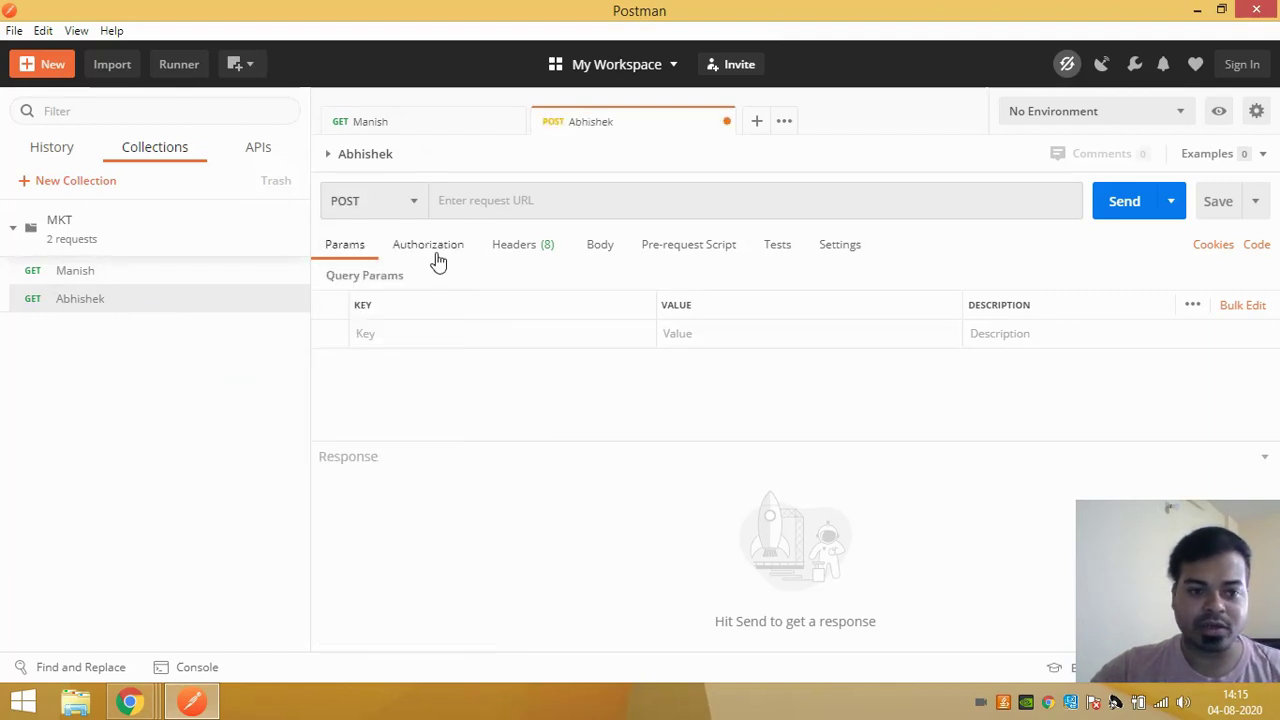
{"action": "left_click", "coordinate": [505, 203]}
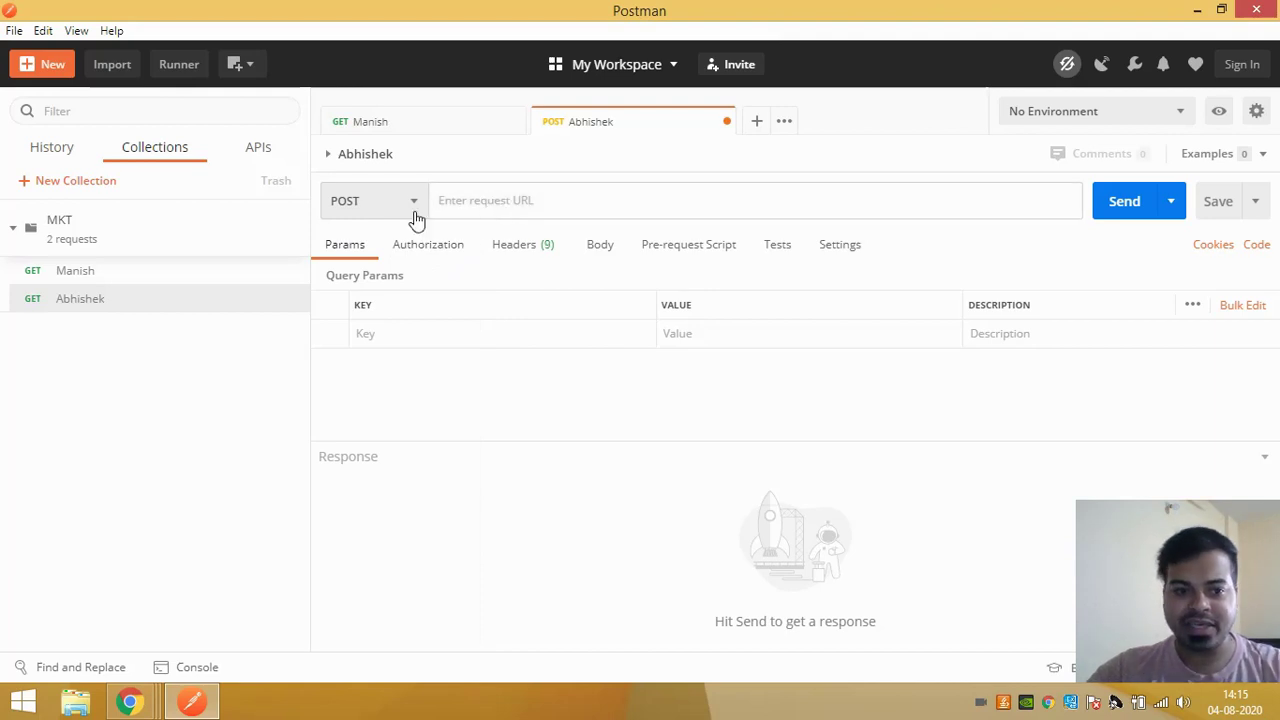
Save the duplicated request in the MKT collection with its POST method
{"action": "left_click", "coordinate": [34, 303]}
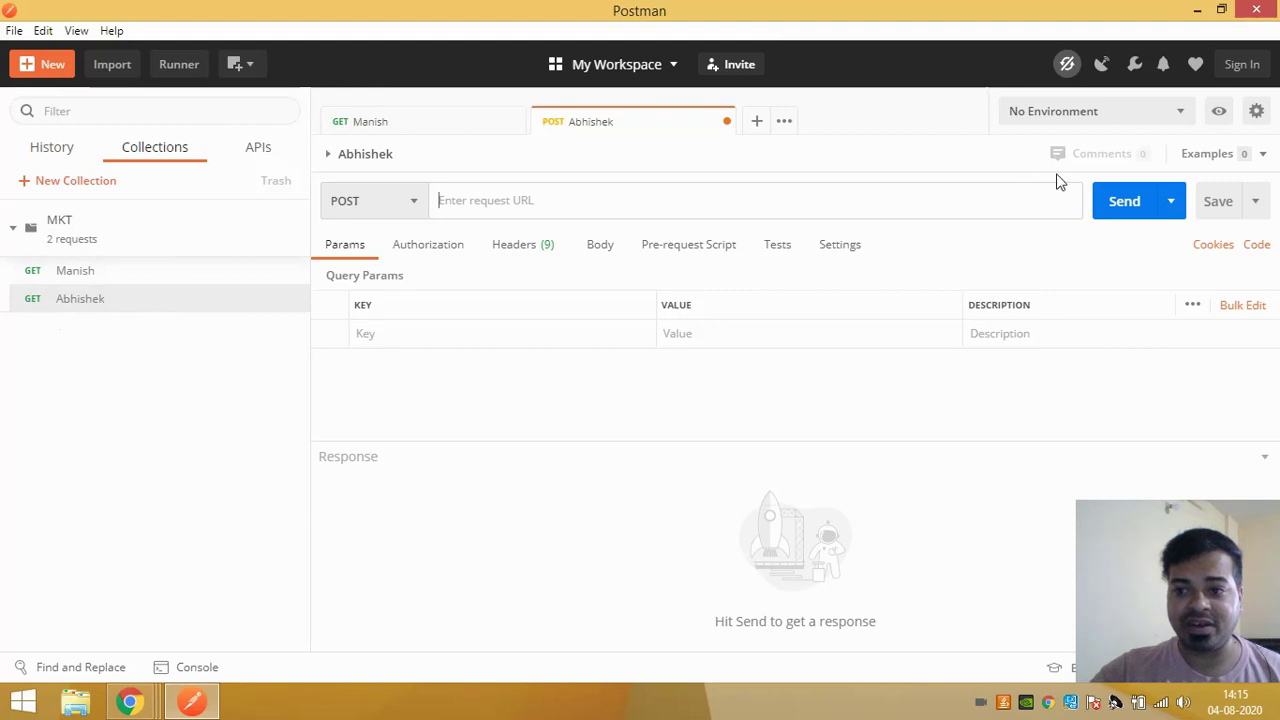
{"action": "left_click", "coordinate": [1222, 202]}
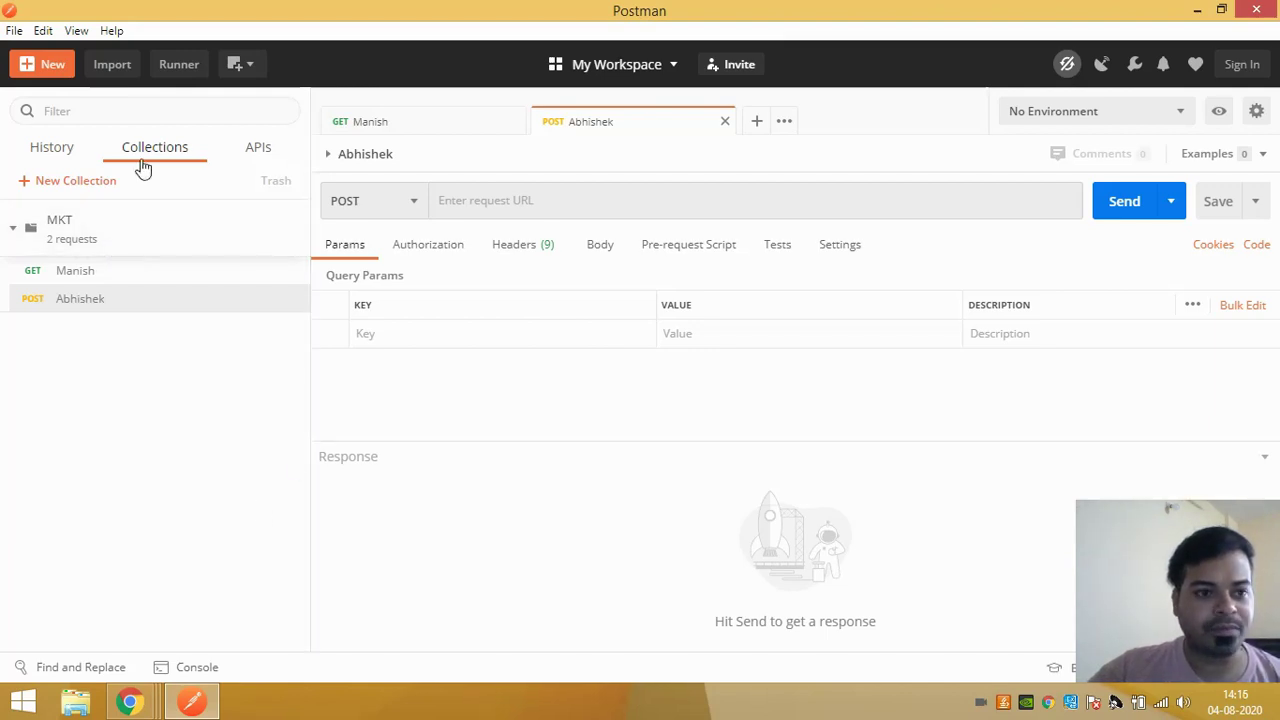
Open the application settings and review the general request, header, user interface and working directory options
{"action": "left_click", "coordinate": [14, 31]}
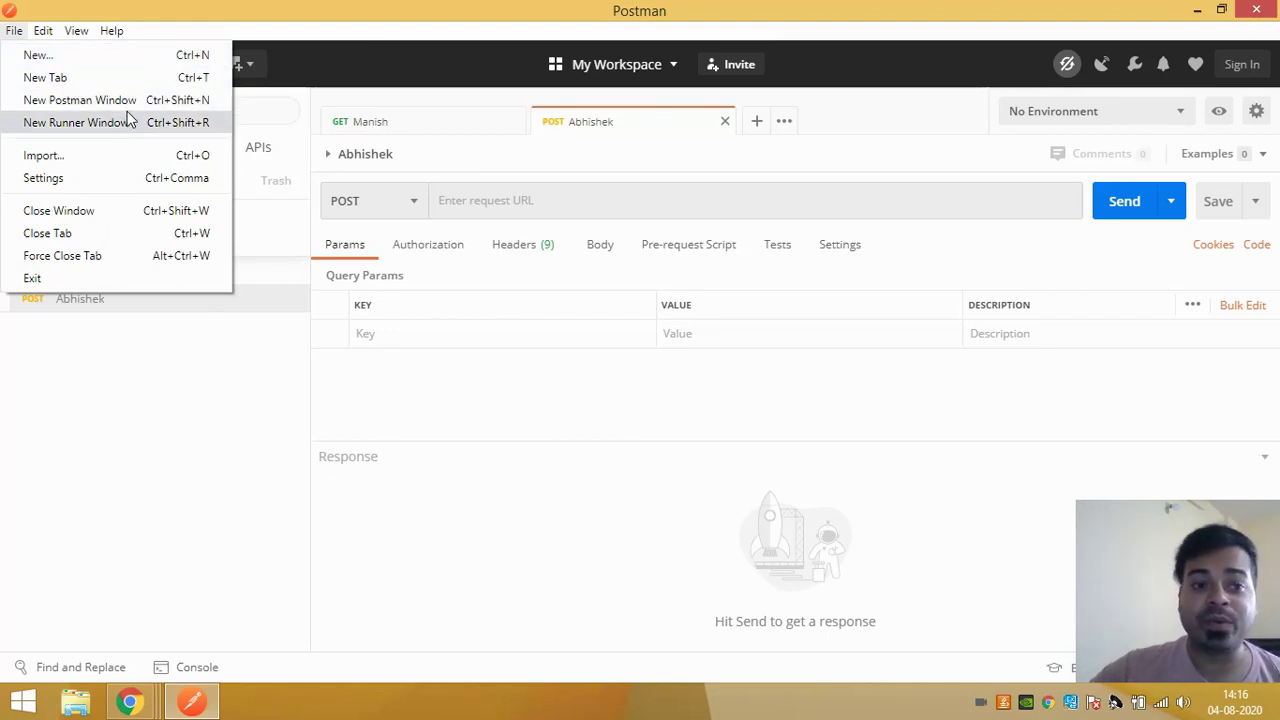
{"action": "left_click", "coordinate": [76, 180]}
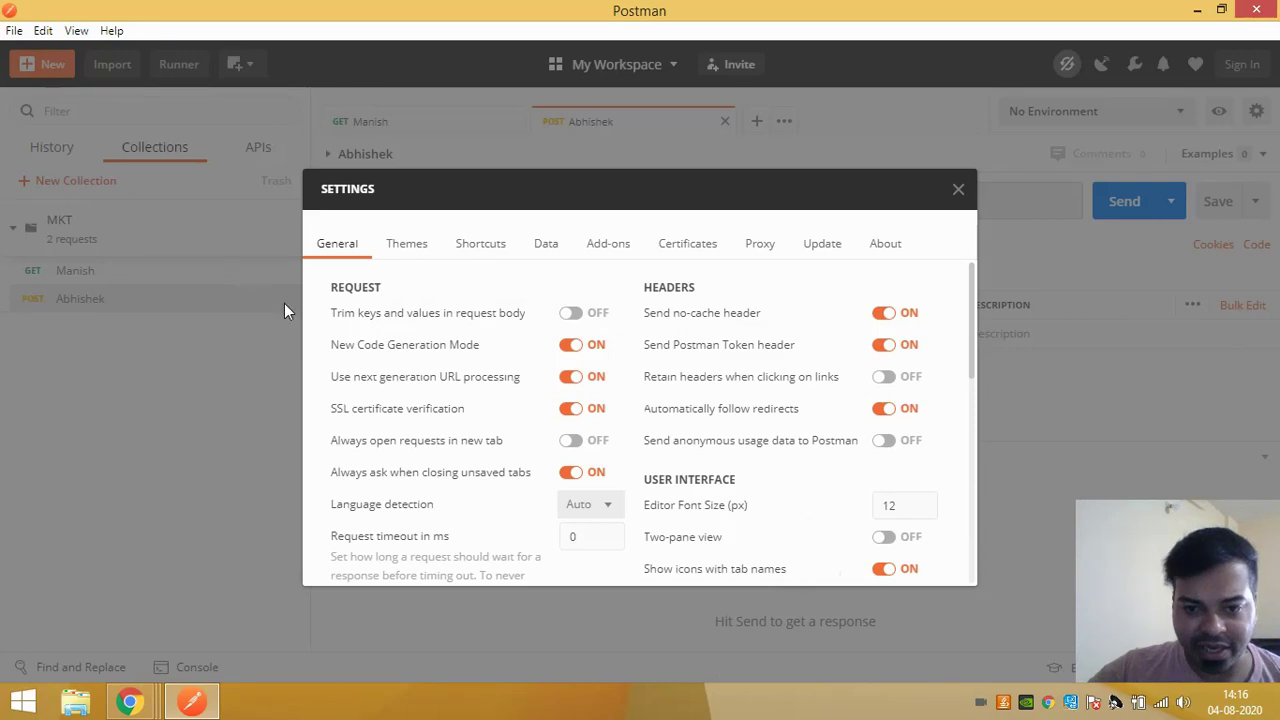
{"action": "scroll", "coordinate": [446, 467], "scroll_direction": "down", "scroll_amount": 10}
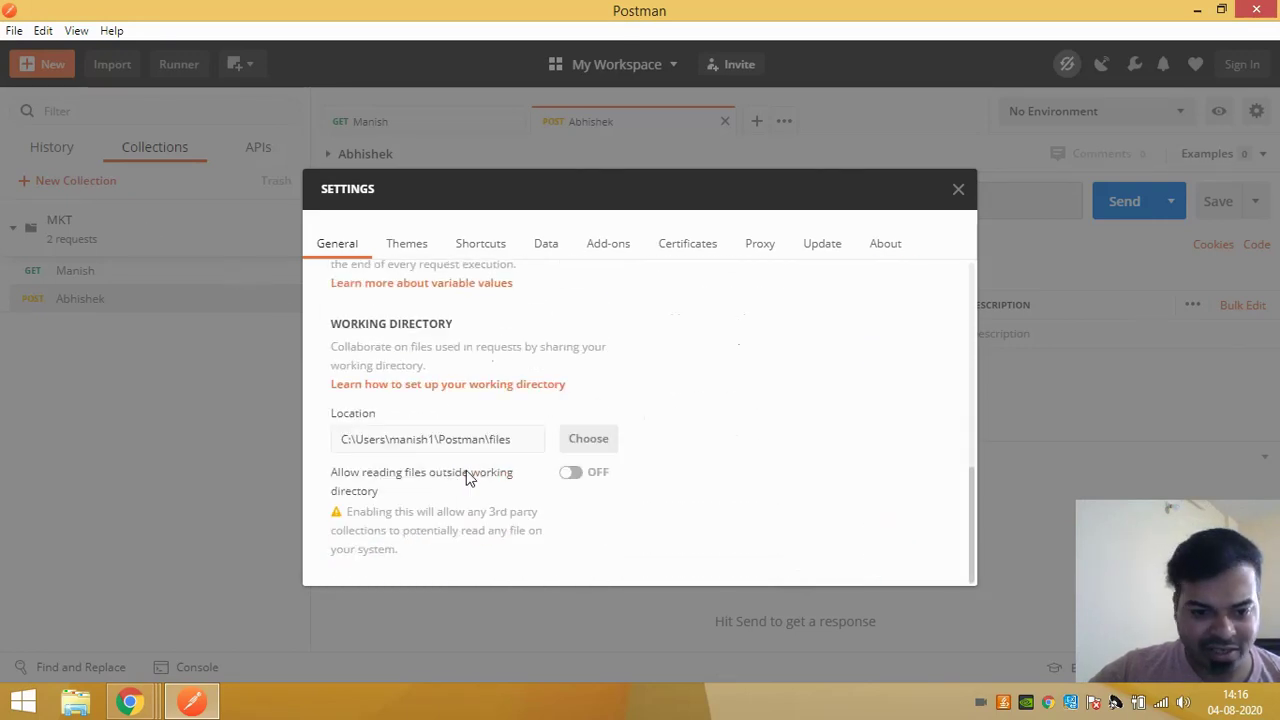
{"action": "scroll", "coordinate": [466, 476], "scroll_direction": "up", "scroll_amount": 10}
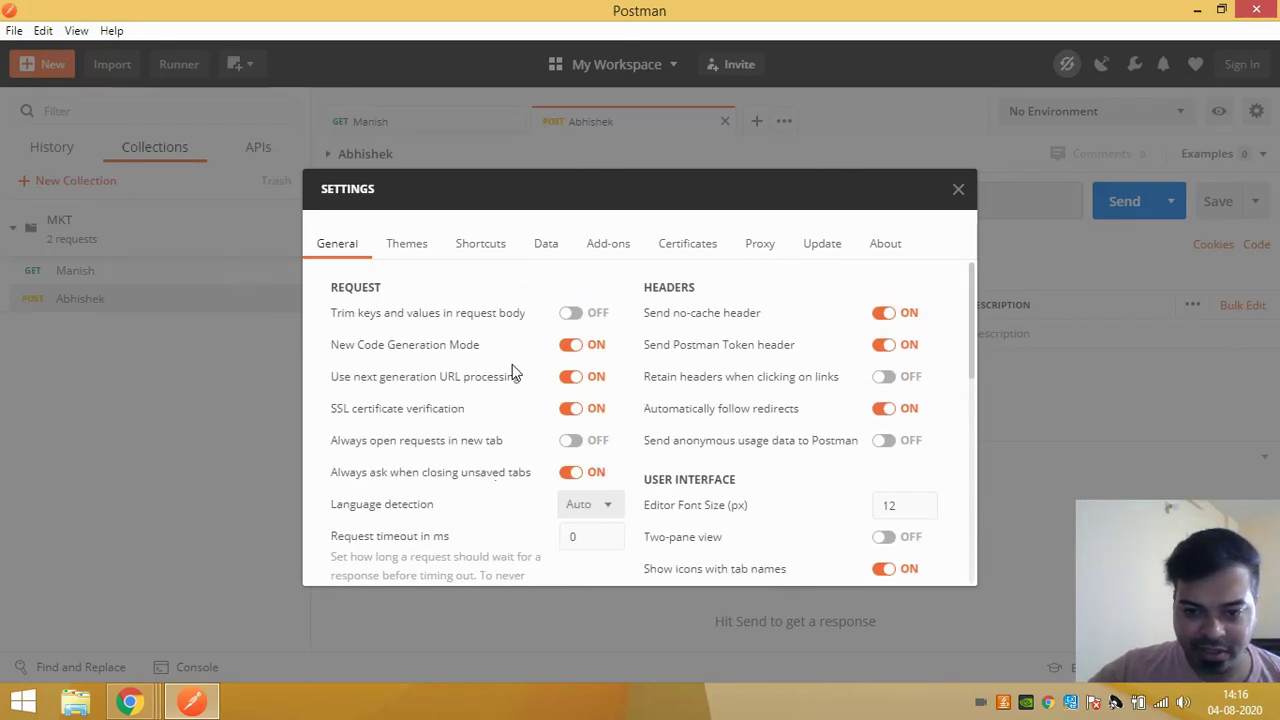
Try the dark theme in the settings and switch back to the light theme
{"action": "left_click", "coordinate": [420, 246]}
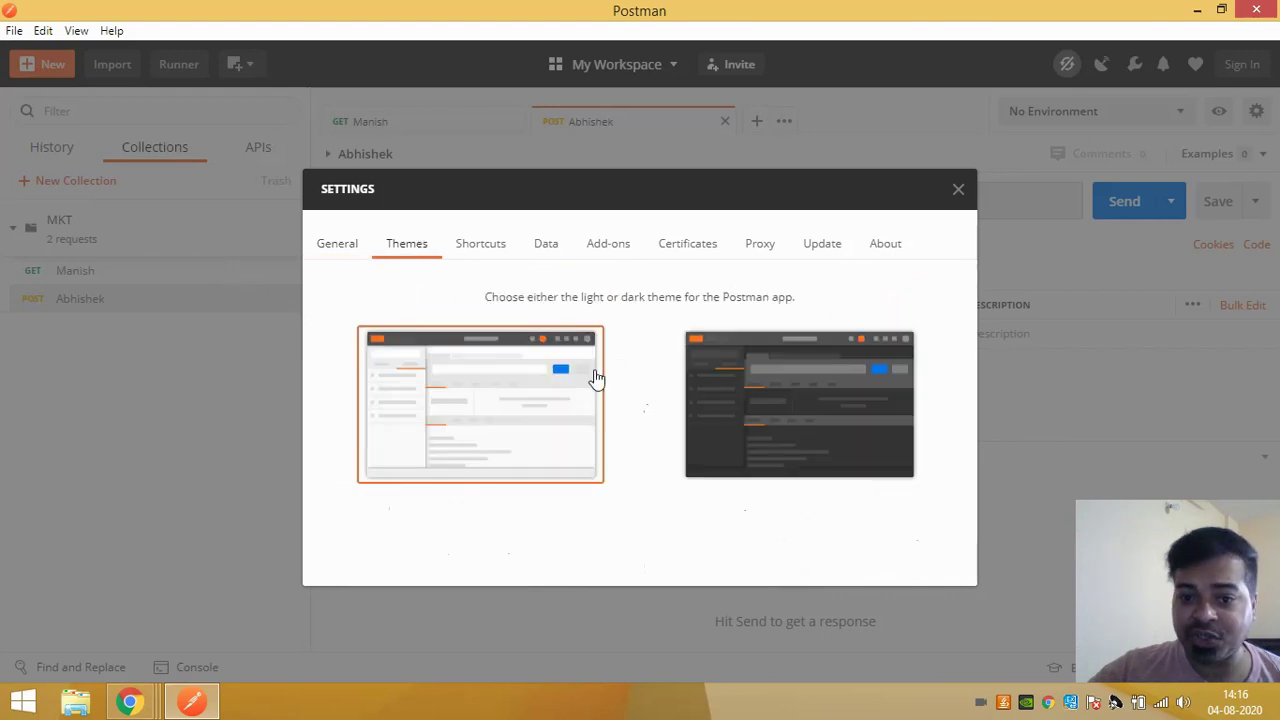
{"action": "left_click", "coordinate": [810, 458]}
{"action": "left_click", "coordinate": [537, 400]}
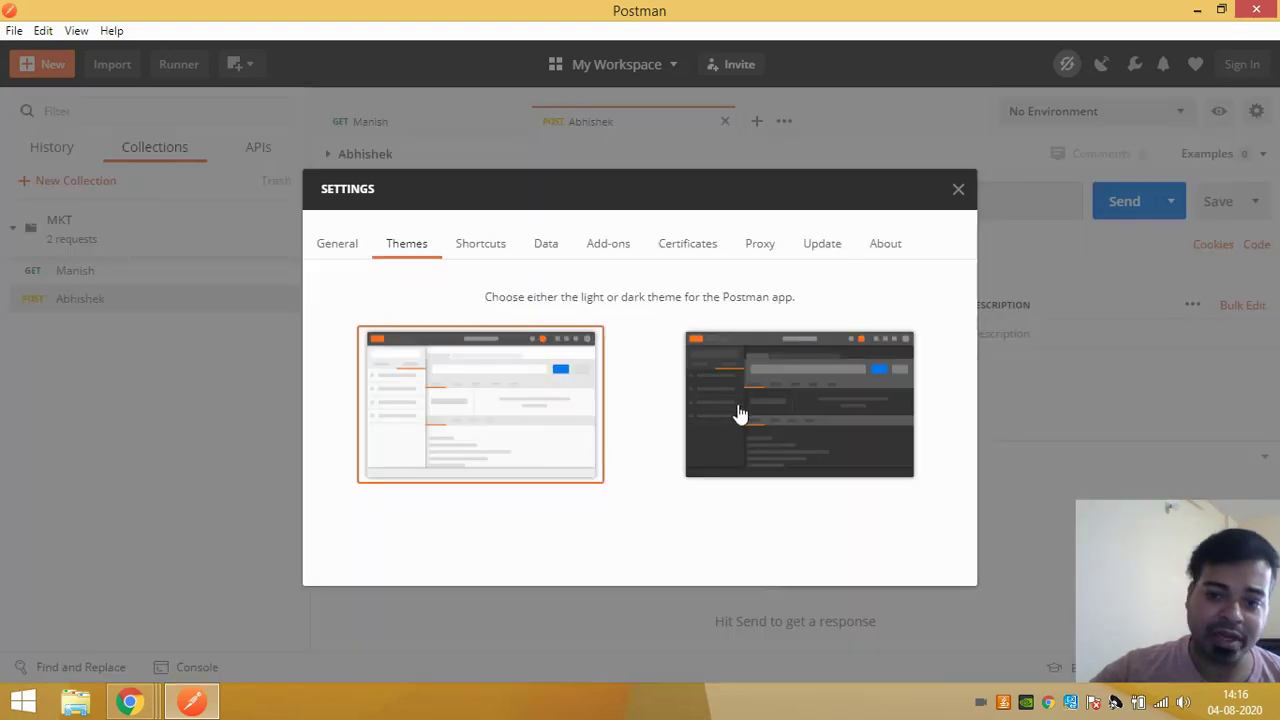
{"action": "left_click", "coordinate": [795, 420]}
{"action": "left_click", "coordinate": [571, 409]}
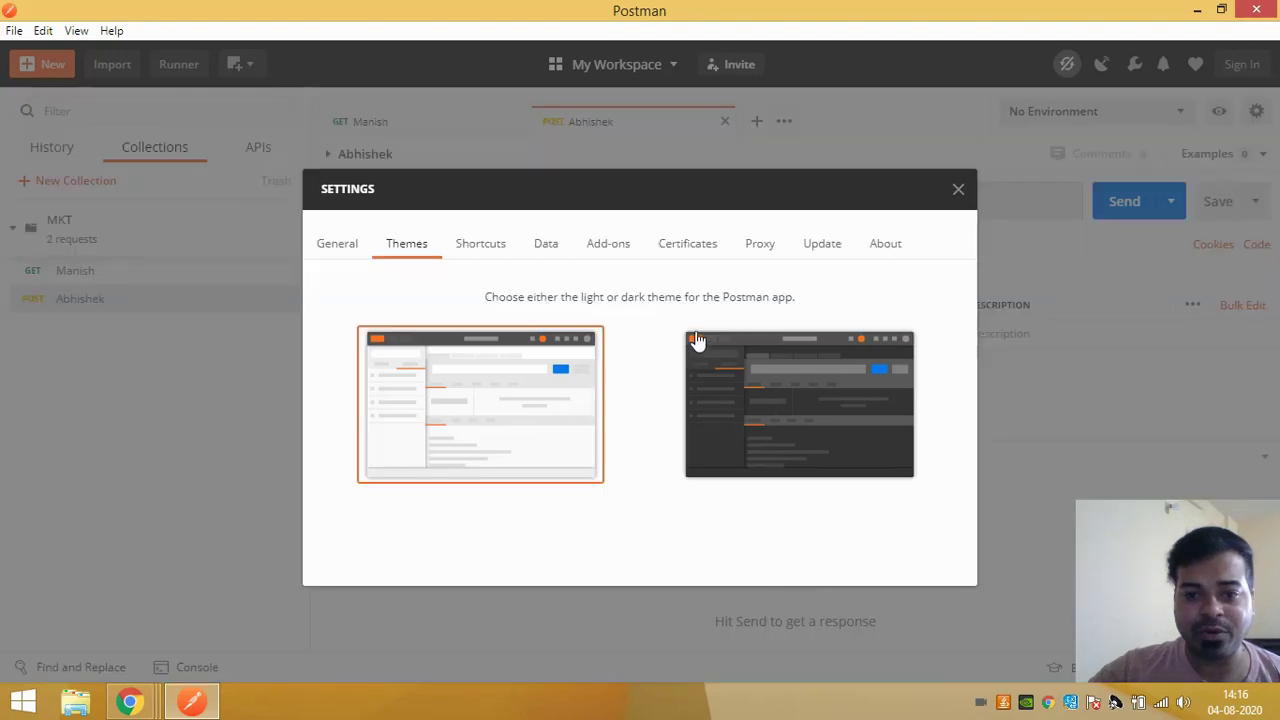
Examine the full list of keyboard shortcuts in the settings
{"action": "left_click", "coordinate": [492, 251]}
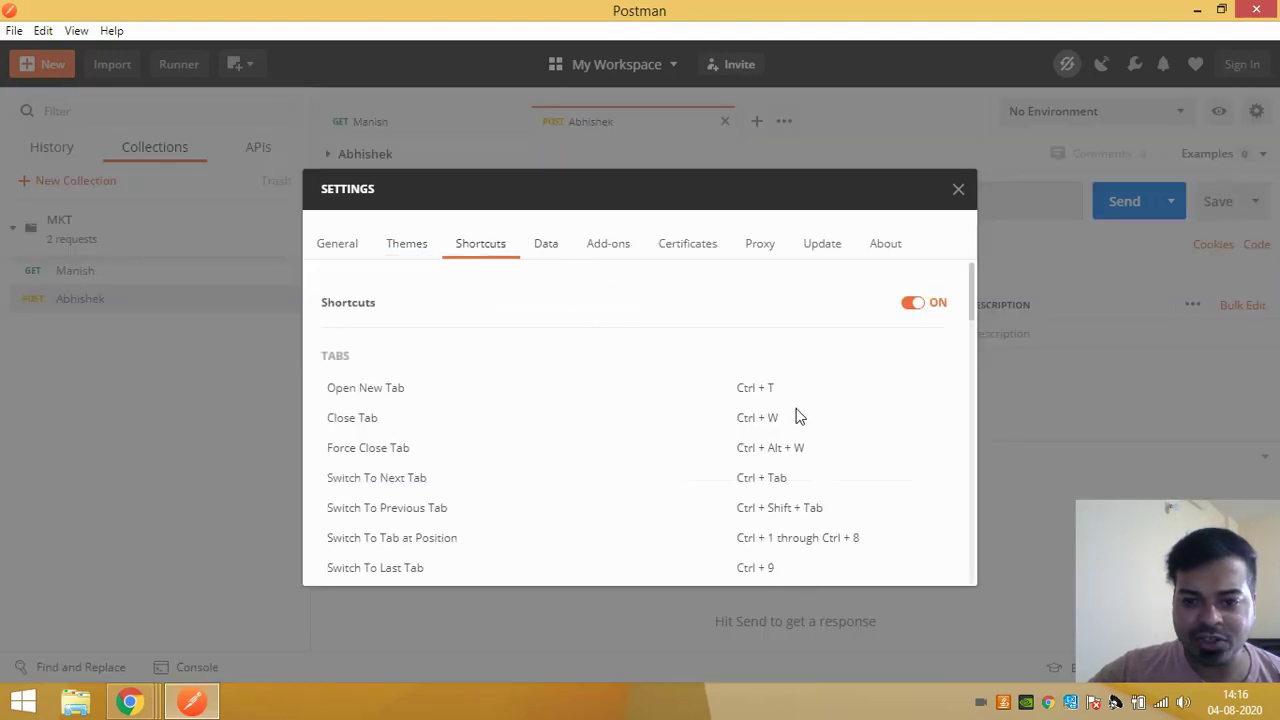
{"action": "scroll", "coordinate": [800, 418], "scroll_direction": "down", "scroll_amount": 3}
{"action": "scroll", "coordinate": [809, 423], "scroll_direction": "down", "scroll_amount": 10}
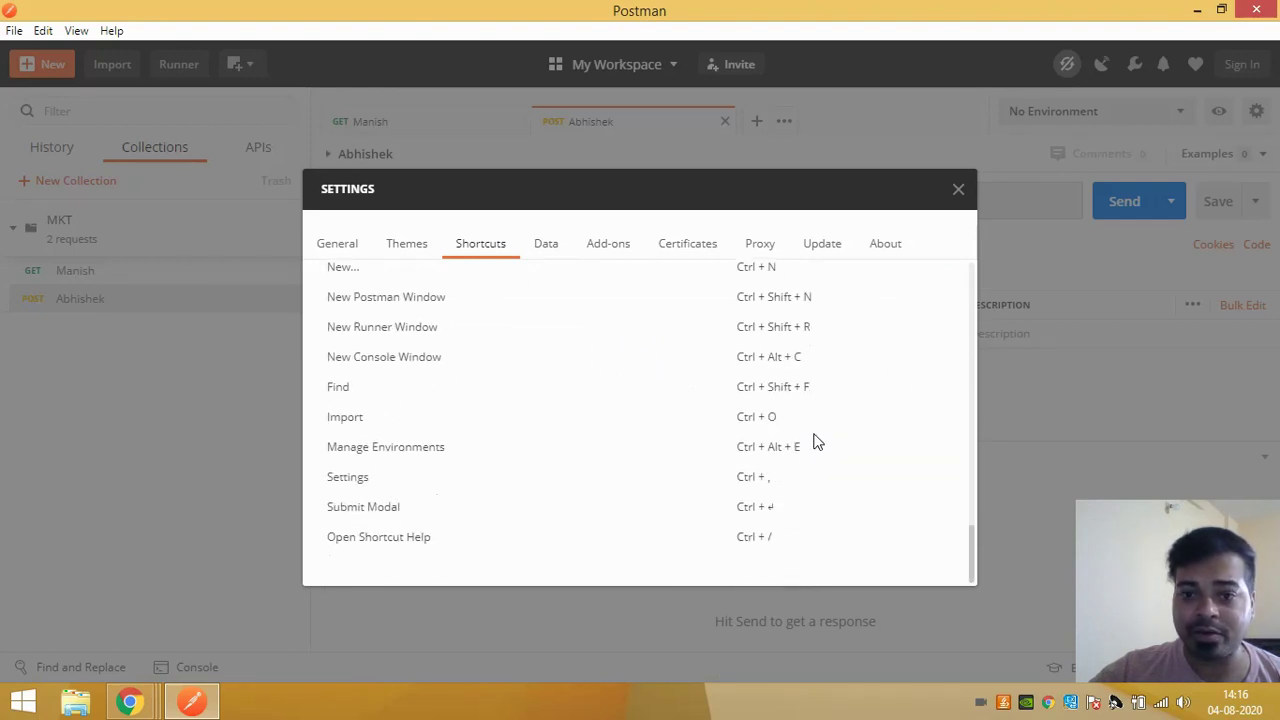
{"action": "scroll", "coordinate": [815, 443], "scroll_direction": "up", "scroll_amount": 15}
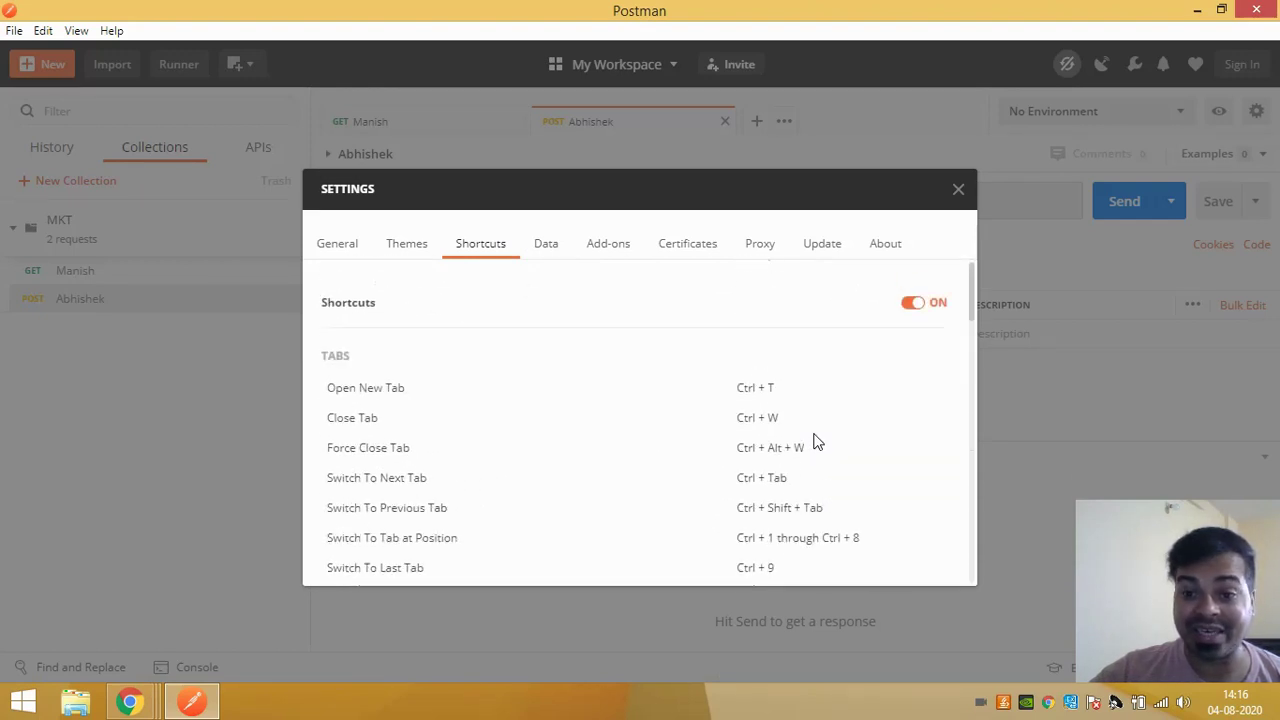
{"action": "scroll", "coordinate": [822, 478], "scroll_direction": "down", "scroll_amount": 15}
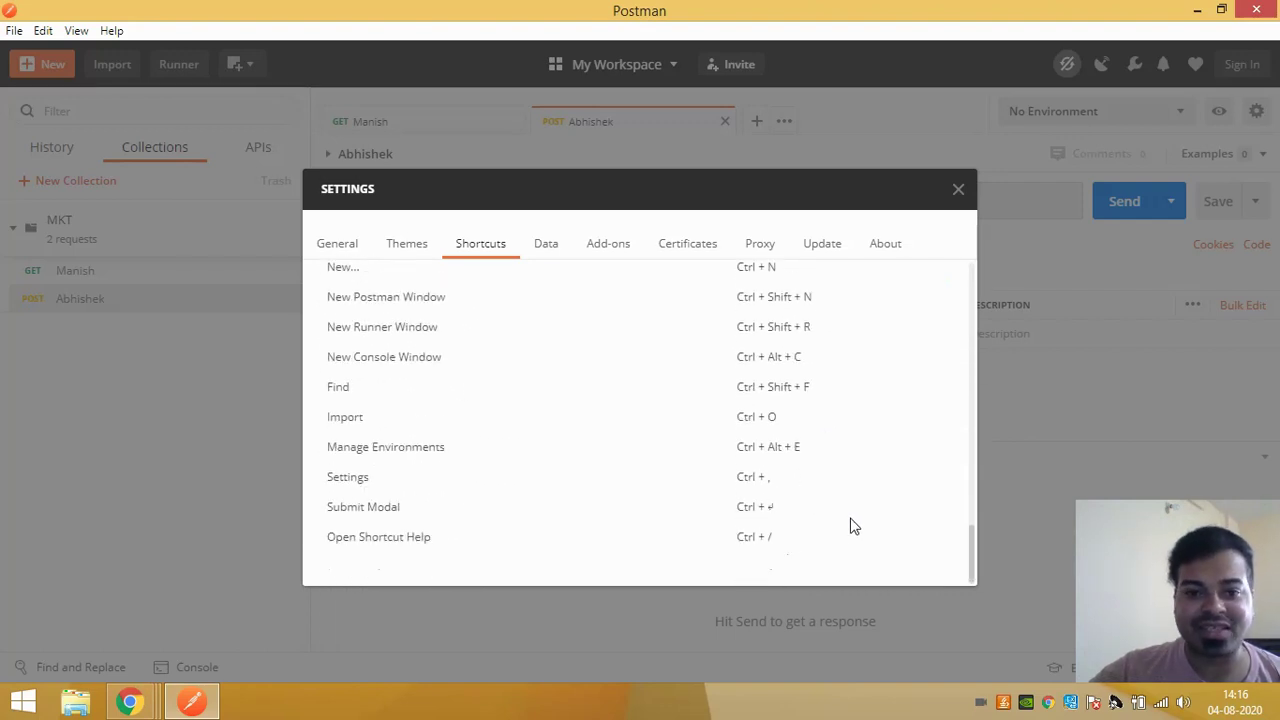
{"action": "scroll", "coordinate": [851, 525], "scroll_direction": "up", "scroll_amount": 15}
Review the add-ons, certificates and proxy configuration sections of the settings
{"action": "left_click", "coordinate": [580, 252]}
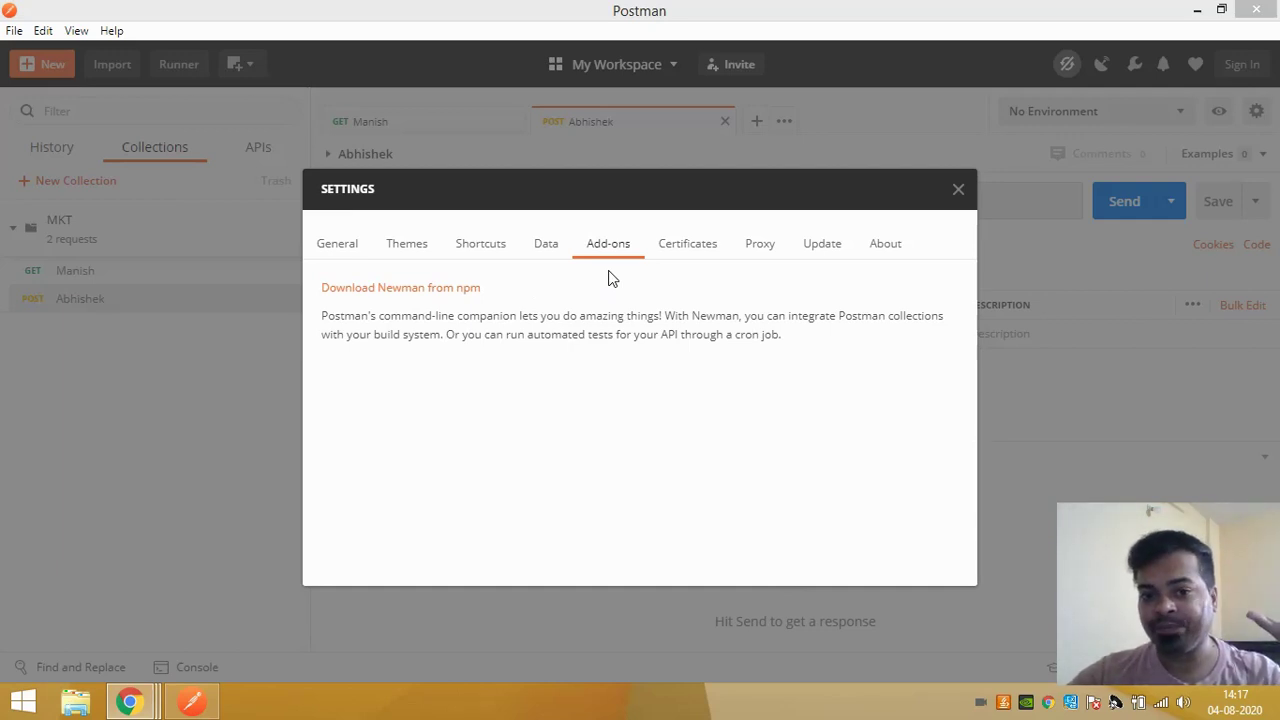
{"action": "left_click", "coordinate": [674, 257]}
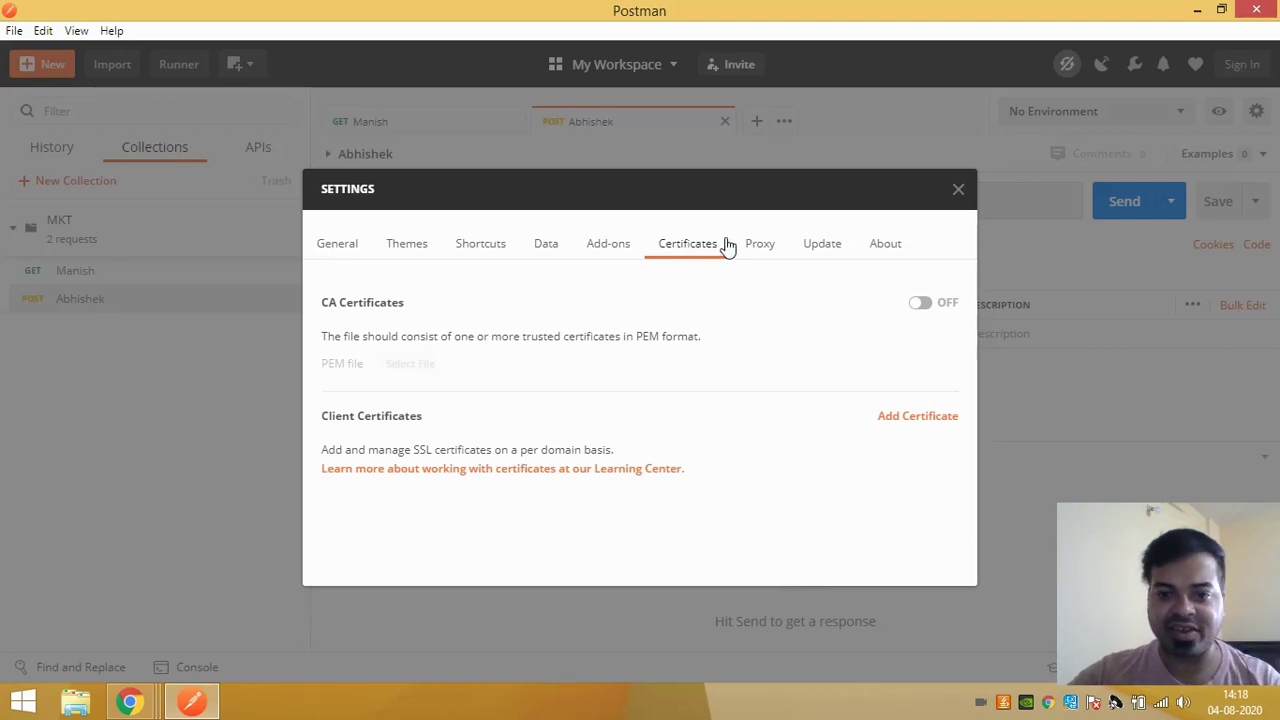
{"action": "left_click", "coordinate": [760, 250]}
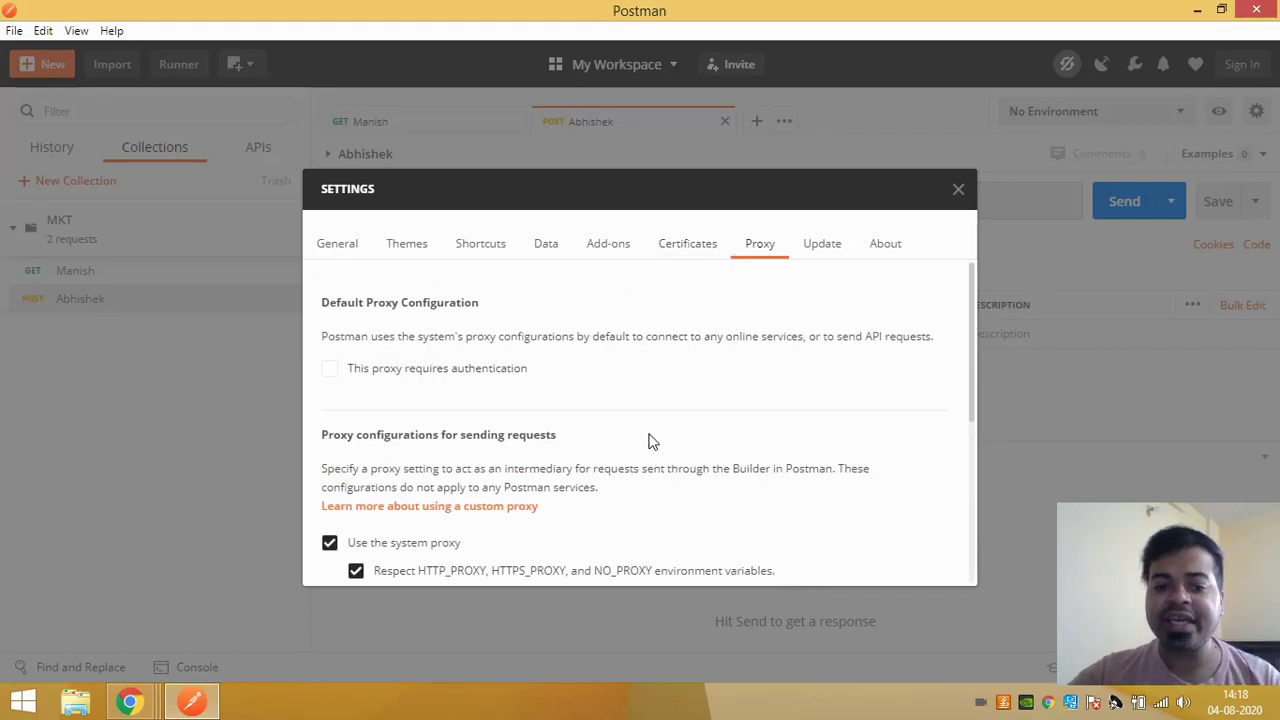
{"action": "scroll", "coordinate": [645, 455], "scroll_direction": "down", "scroll_amount": 3}
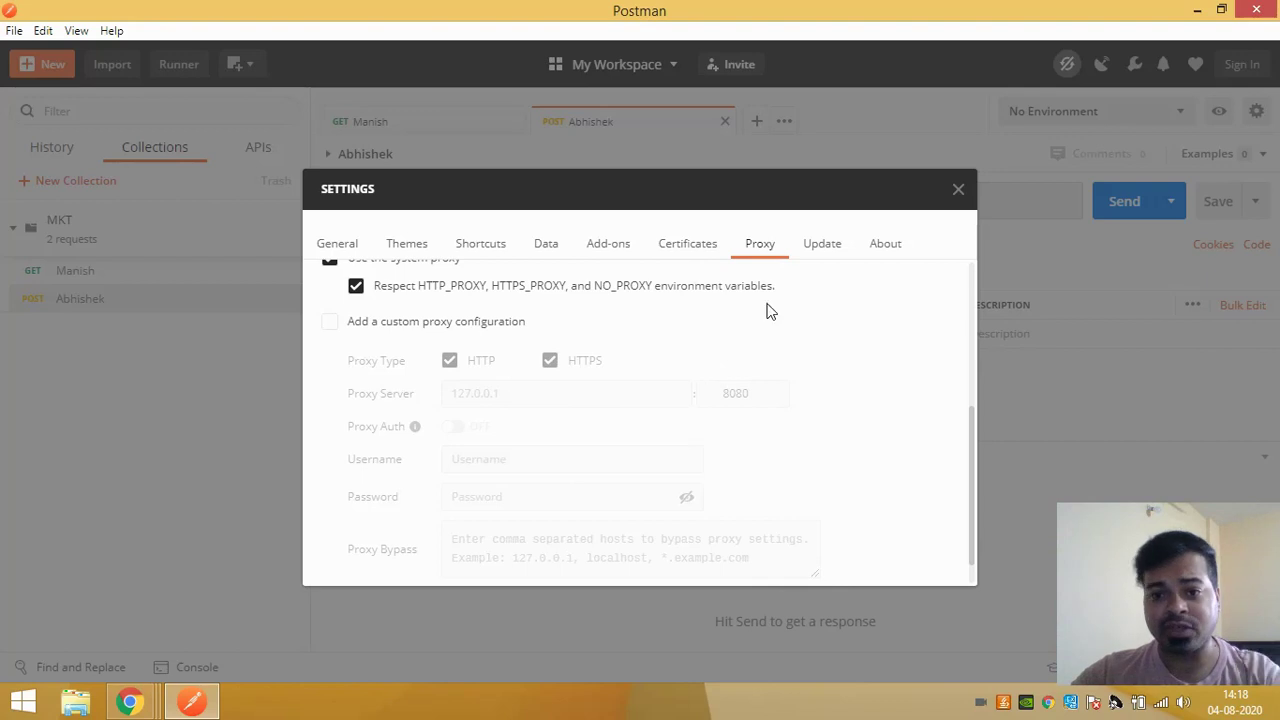
Check the update status, the latest version information and the automatic major update option in the settings
{"action": "left_click", "coordinate": [824, 244]}
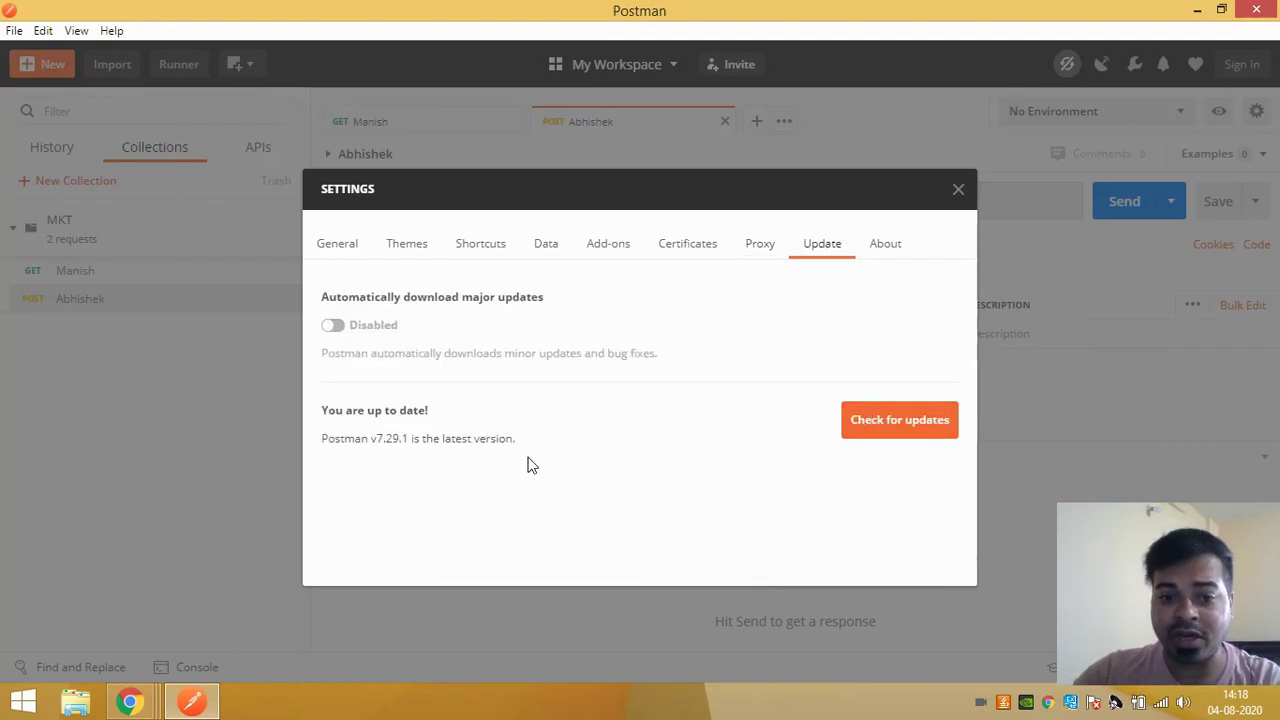
{"action": "triple_click", "coordinate": [386, 409]}
{"action": "left_click", "coordinate": [380, 409]}
{"action": "triple_click", "coordinate": [380, 409]}
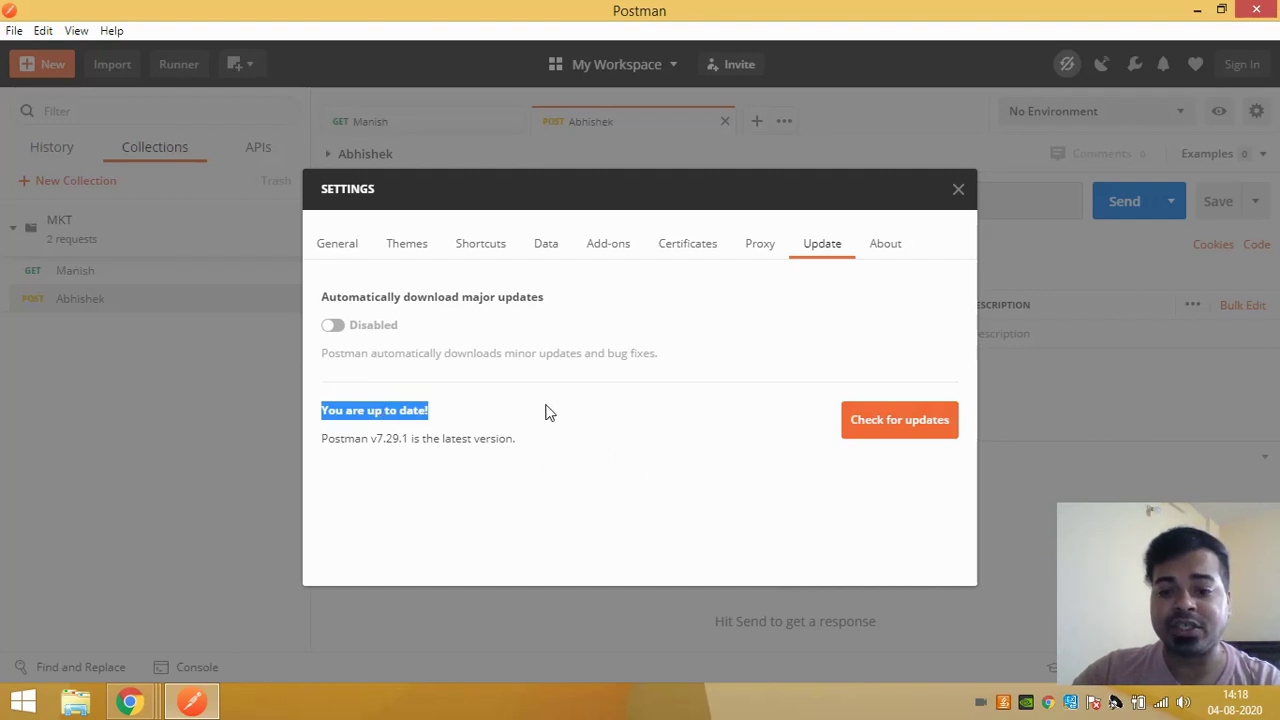
{"action": "double_click", "coordinate": [418, 410]}
{"action": "triple_click", "coordinate": [394, 440]}
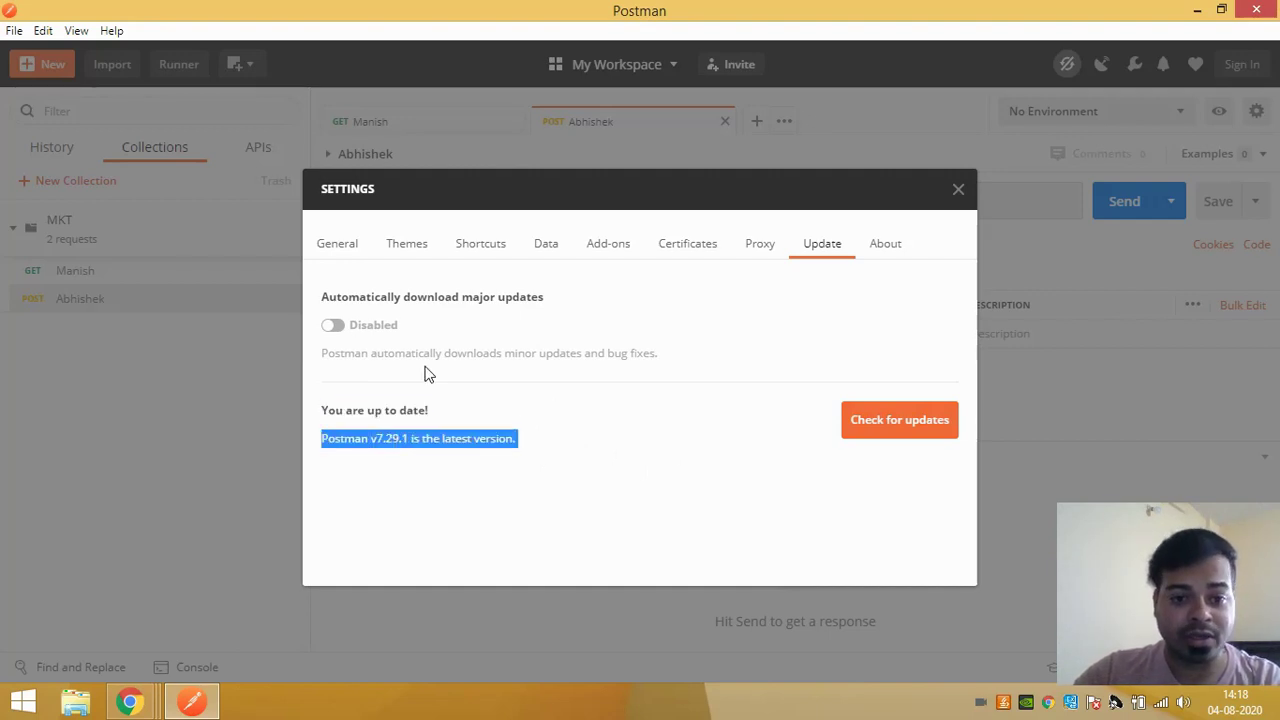
{"action": "left_click", "coordinate": [333, 327]}
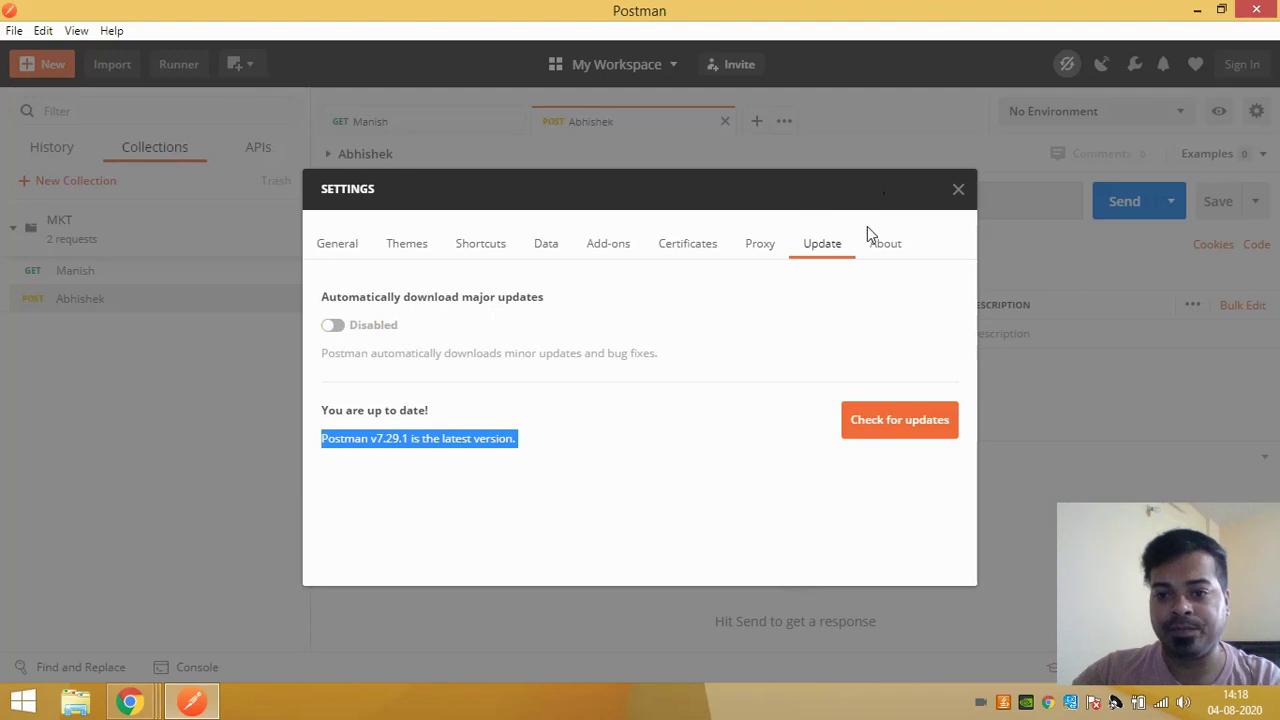
Check the platform and version details in the application's About information and close the settings
{"action": "left_click", "coordinate": [885, 244]}
{"action": "left_click", "coordinate": [845, 371]}
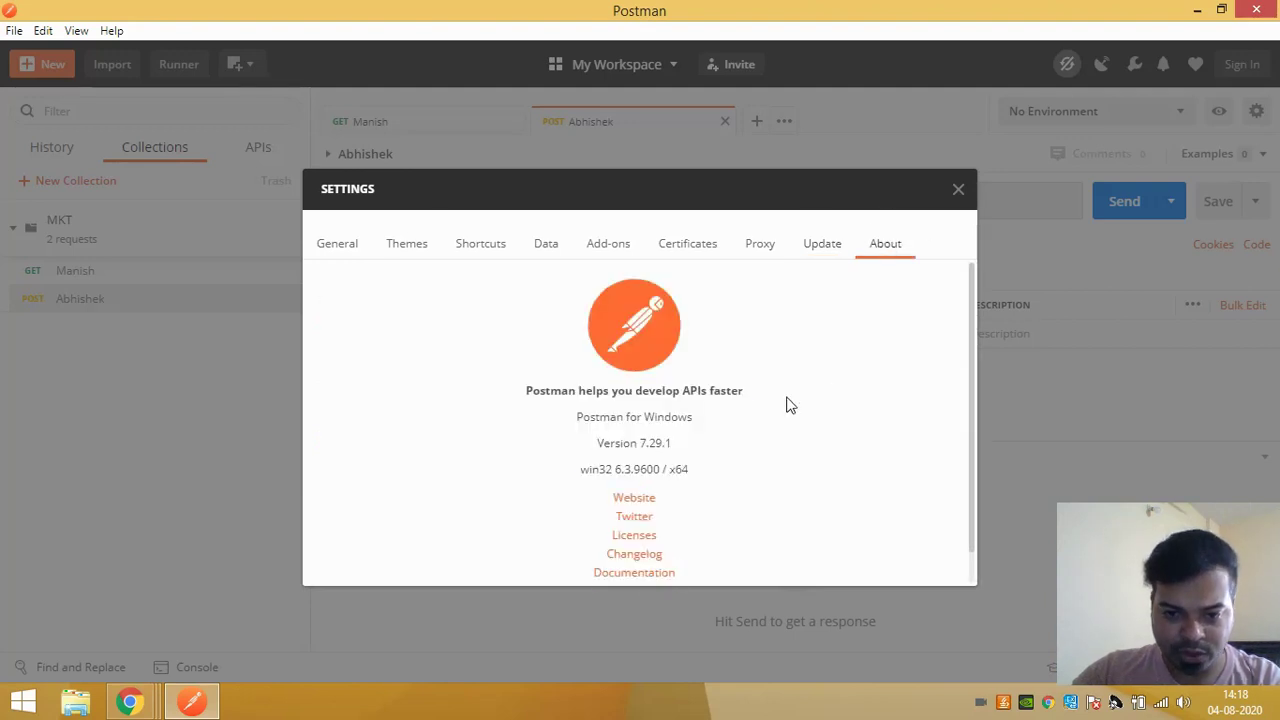
{"action": "scroll", "coordinate": [778, 409], "scroll_direction": "down", "scroll_amount": 1}
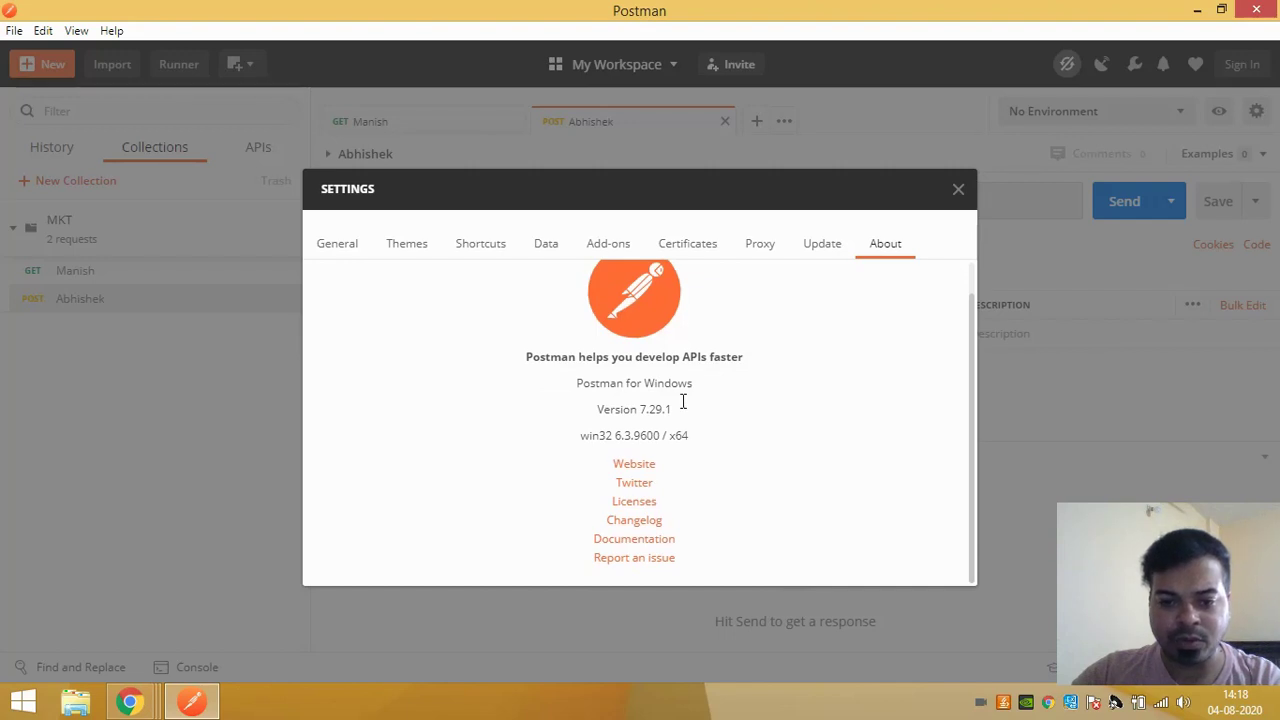
{"action": "triple_click", "coordinate": [649, 384]}
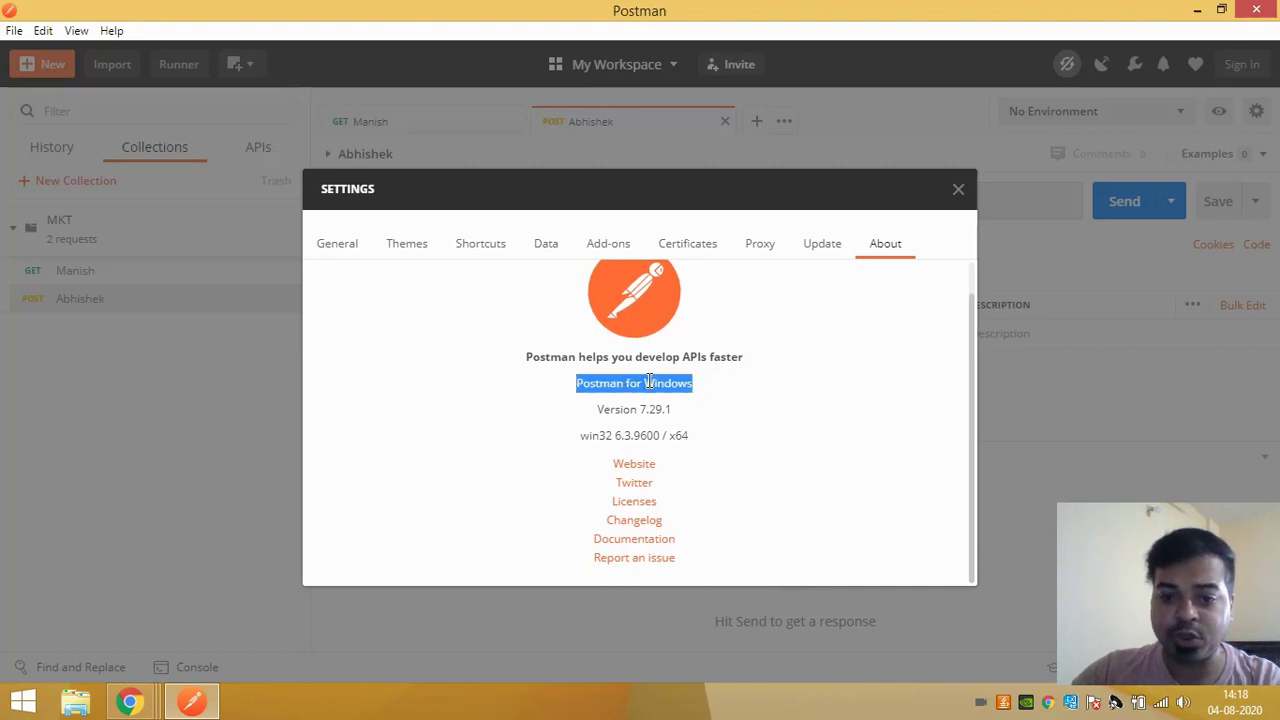
{"action": "left_click", "coordinate": [673, 411]}
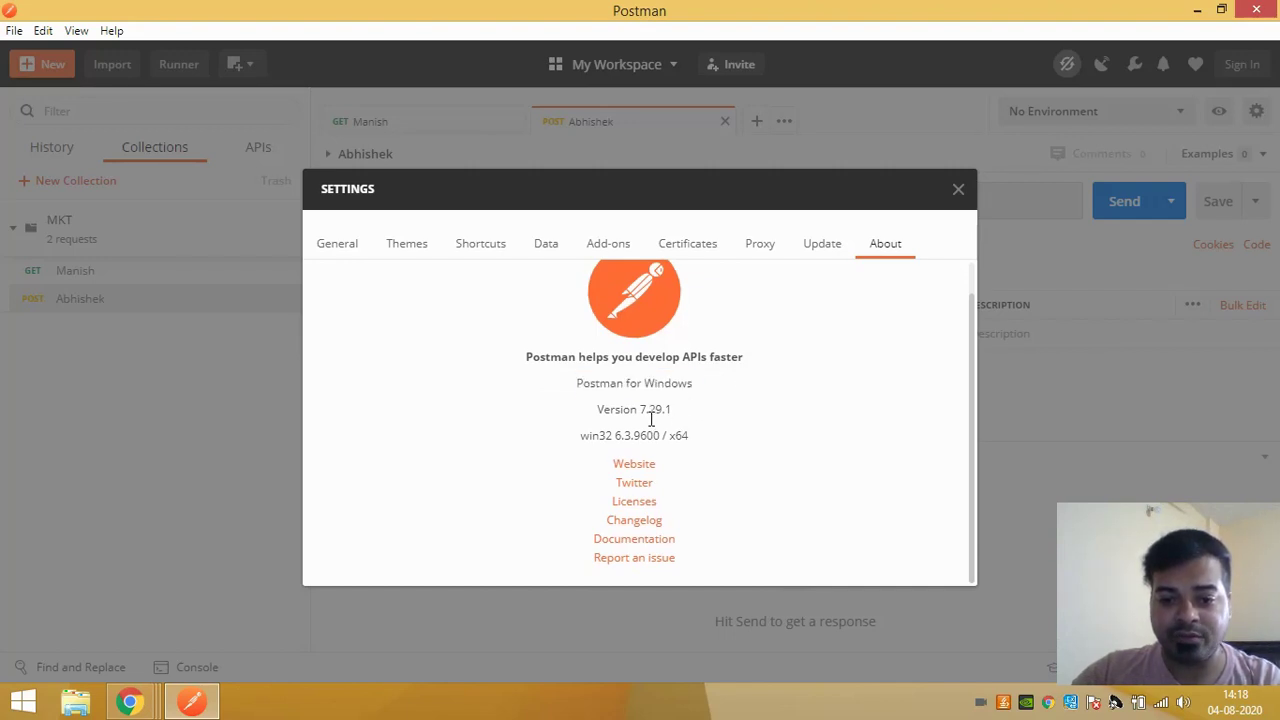
{"action": "triple_click", "coordinate": [655, 412]}
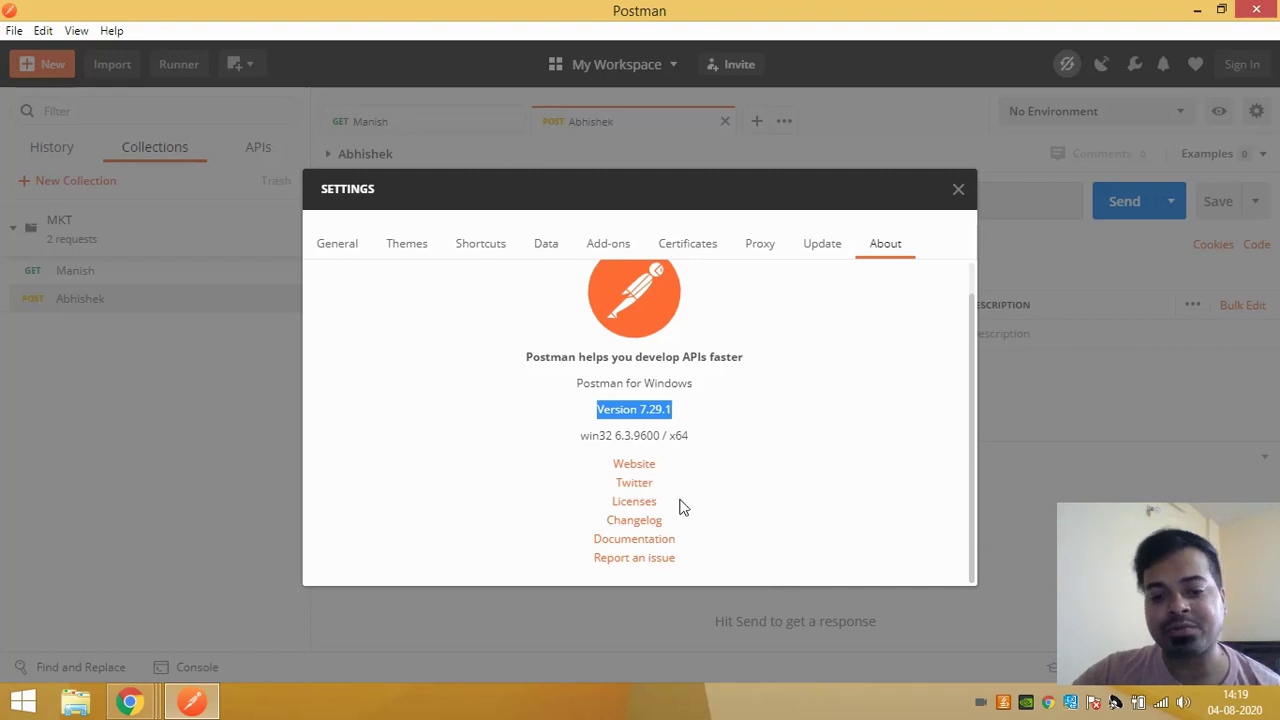
{"action": "left_click", "coordinate": [959, 193]}
Show the Postman Console in its own window, move it around over the request builder and close it
{"action": "left_click", "coordinate": [43, 31]}
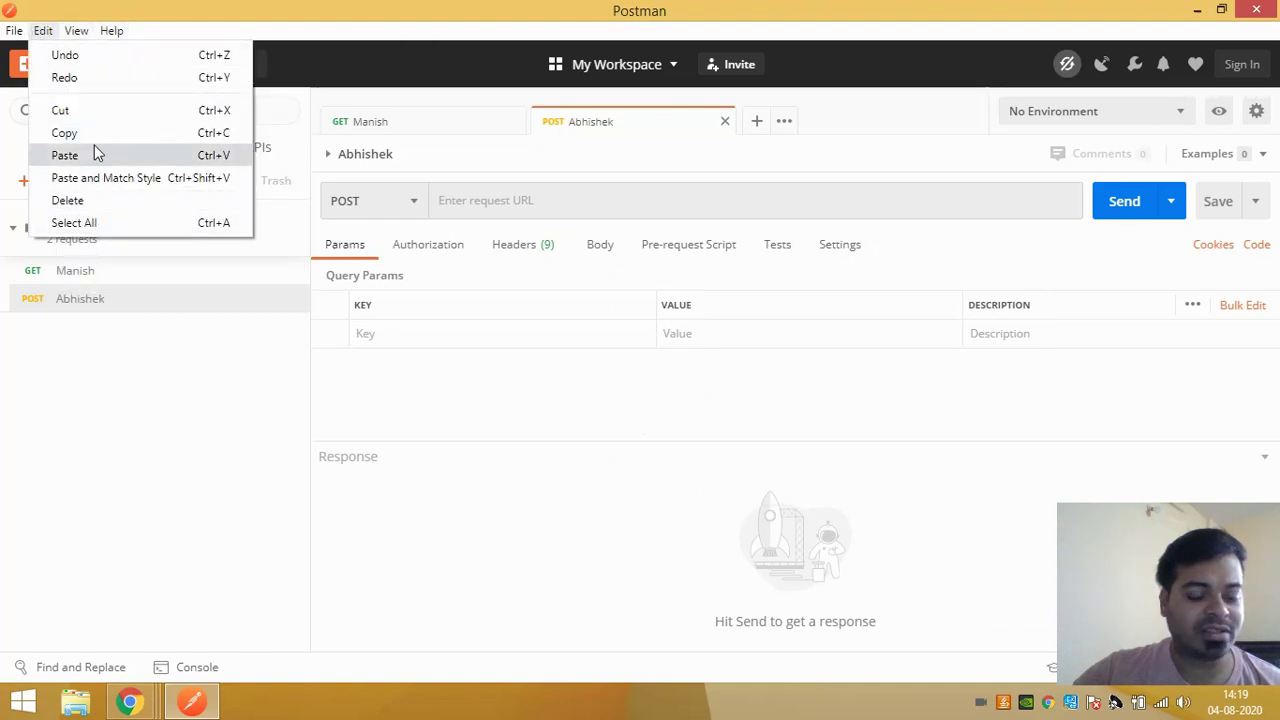
{"action": "mouse_move", "coordinate": [72, 33]}
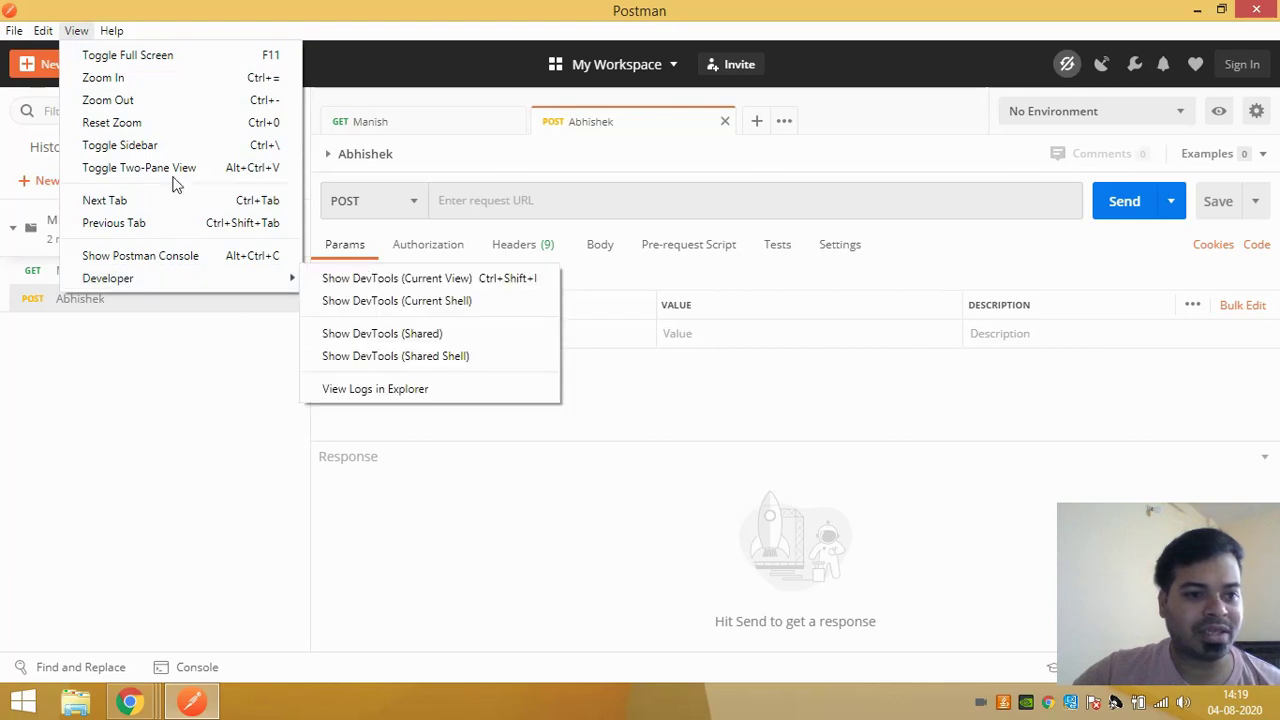
{"action": "left_click", "coordinate": [140, 258]}
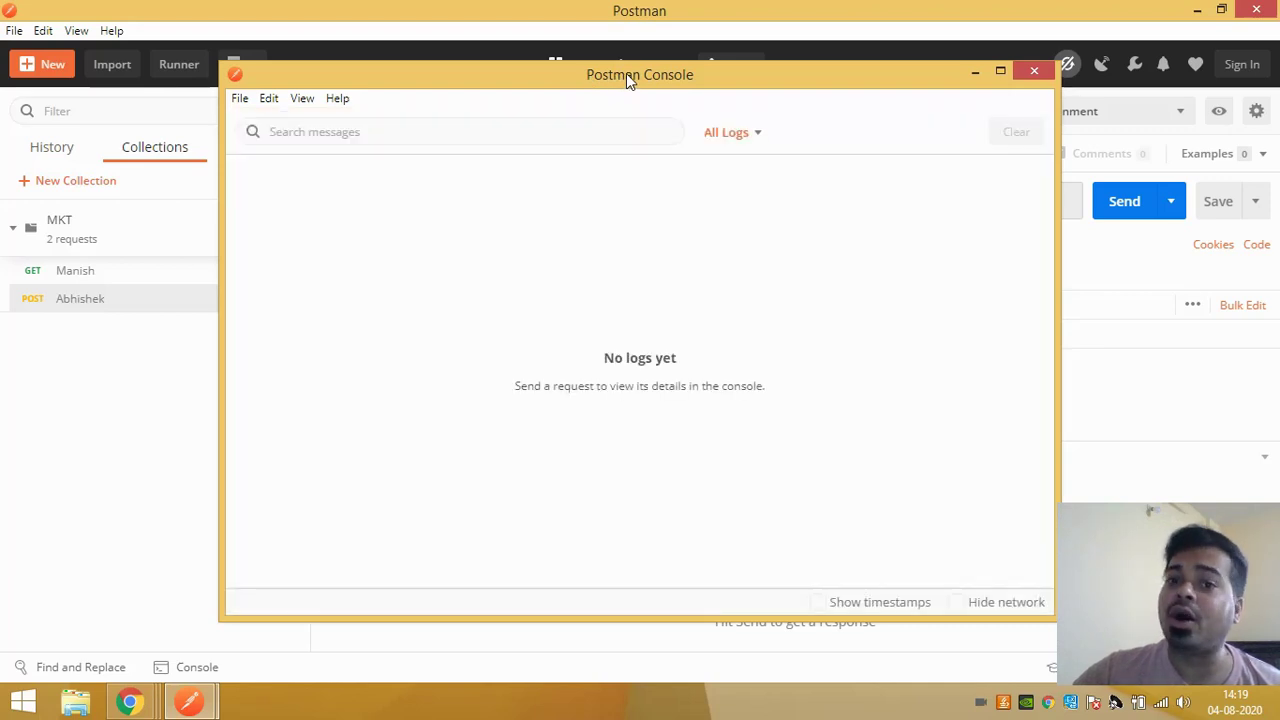
{"action": "left_click_drag", "start_coordinate": [626, 73], "coordinate": [601, 484]}
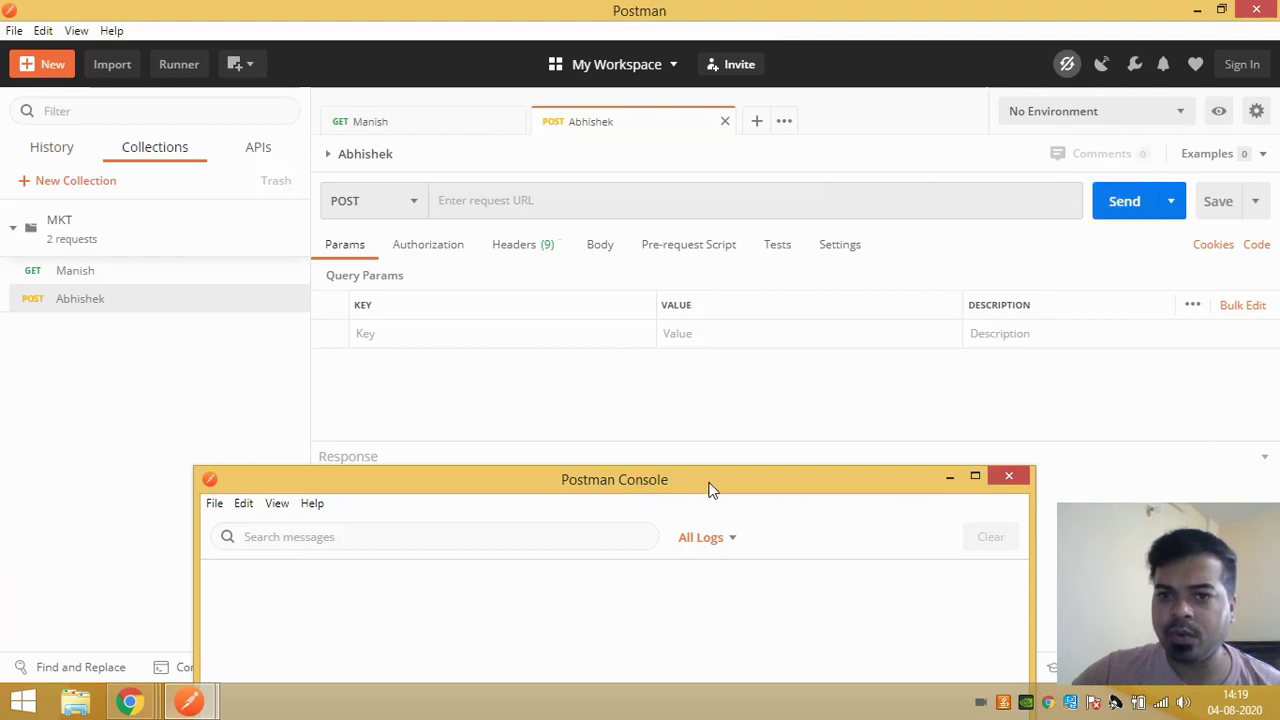
{"action": "left_click_drag", "start_coordinate": [708, 483], "coordinate": [760, 353]}
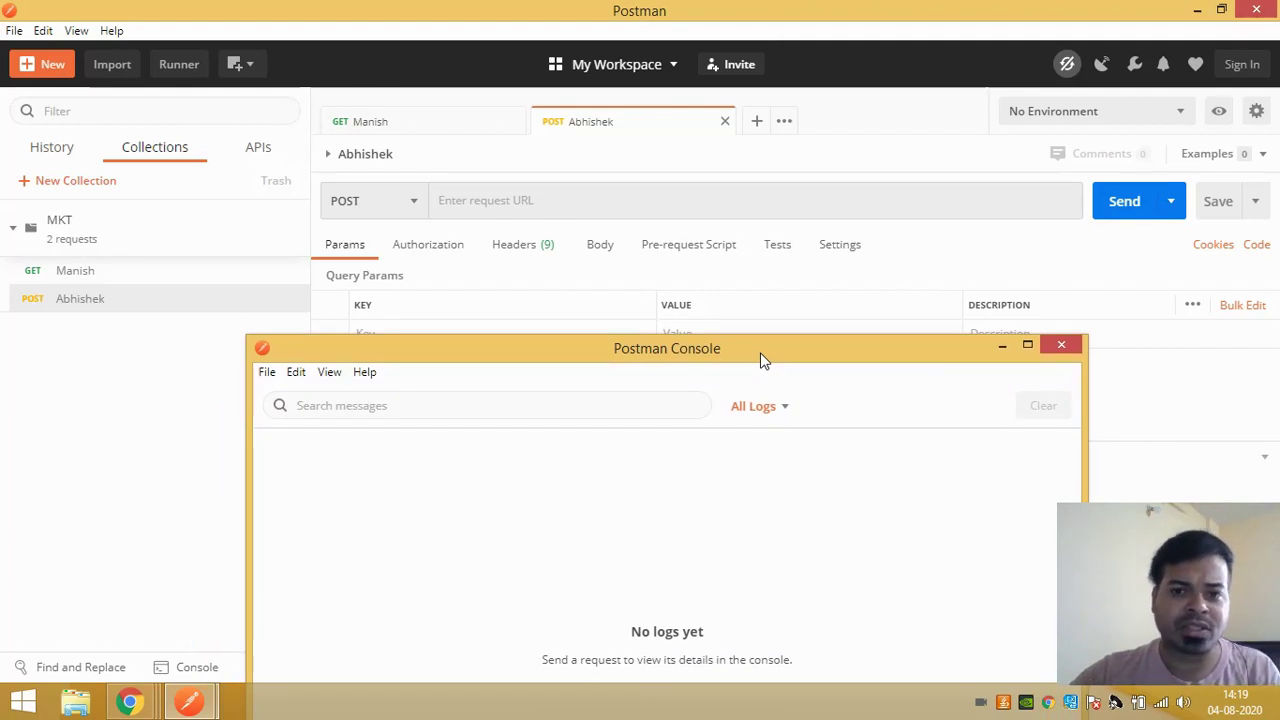
{"action": "left_click_drag", "start_coordinate": [760, 354], "coordinate": [762, 177]}
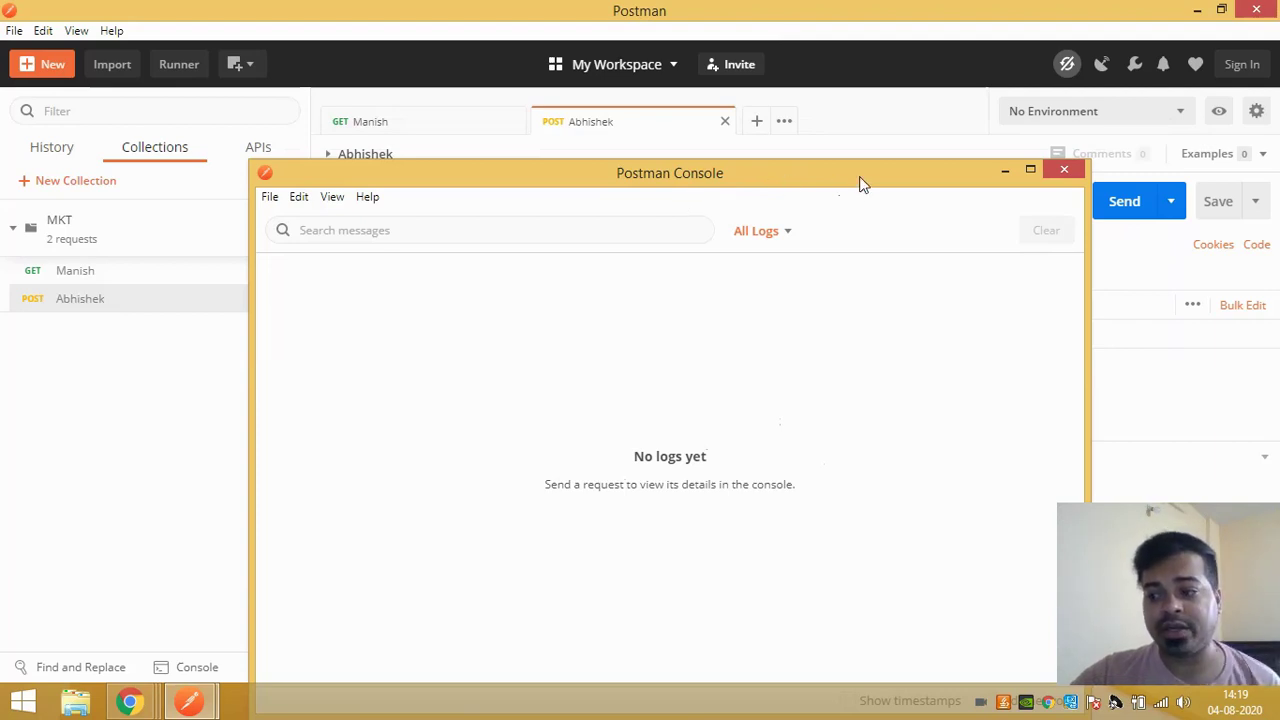
{"action": "left_click", "coordinate": [1064, 170]}
Check the view and help options available in the application
{"action": "left_click", "coordinate": [64, 31]}
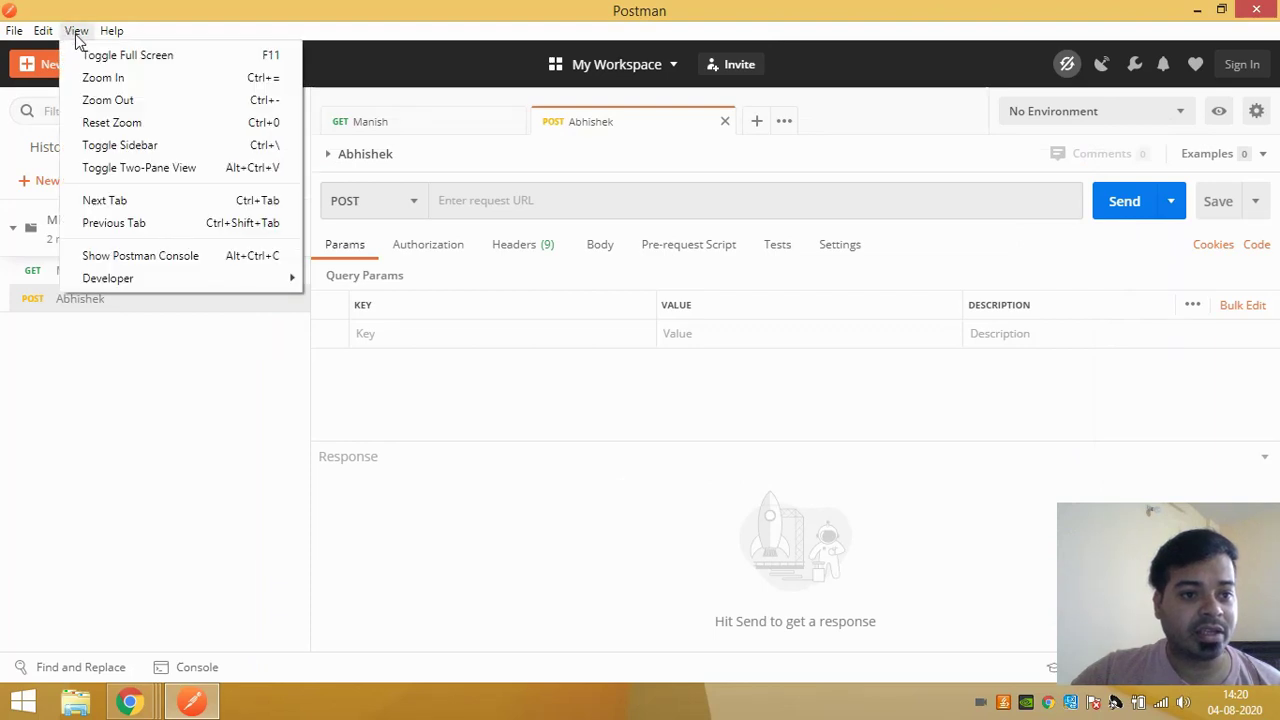
{"action": "mouse_move", "coordinate": [112, 32]}
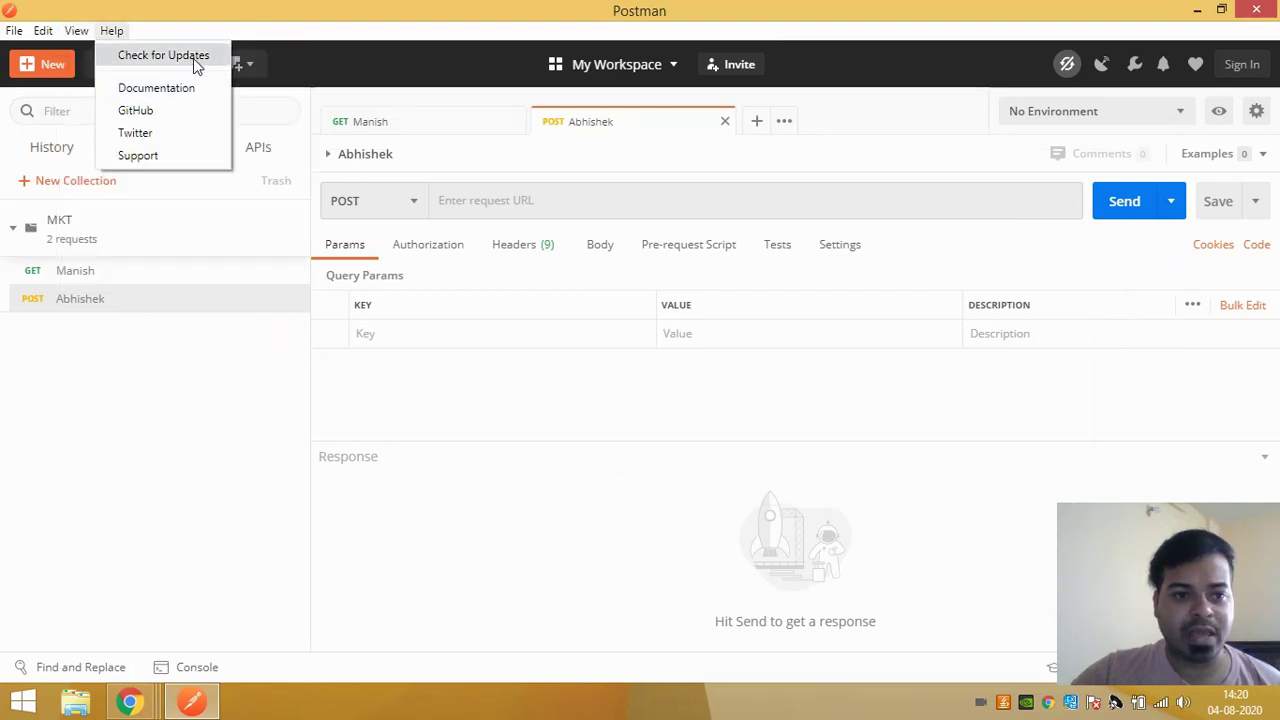
{"action": "left_click", "coordinate": [556, 509]}
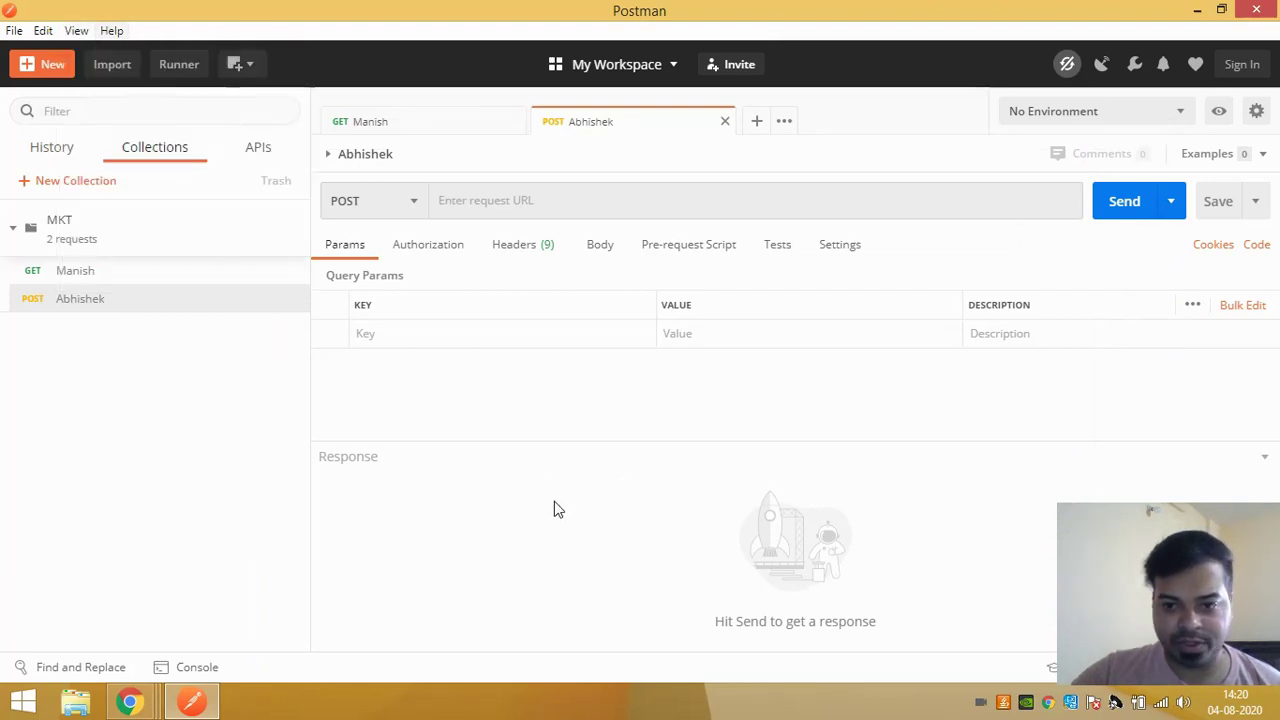
Show the console pane below the request builder, reduce its height and close it
{"action": "left_click", "coordinate": [190, 668]}
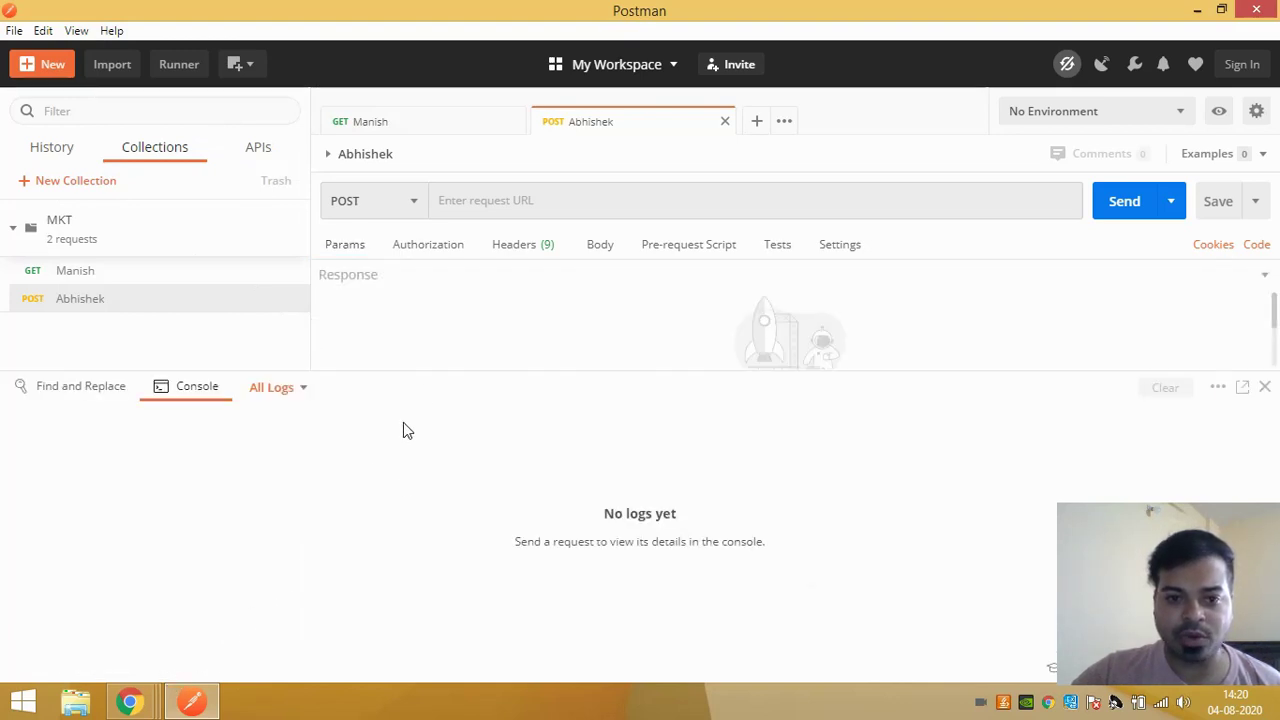
{"action": "left_click", "coordinate": [470, 201]}
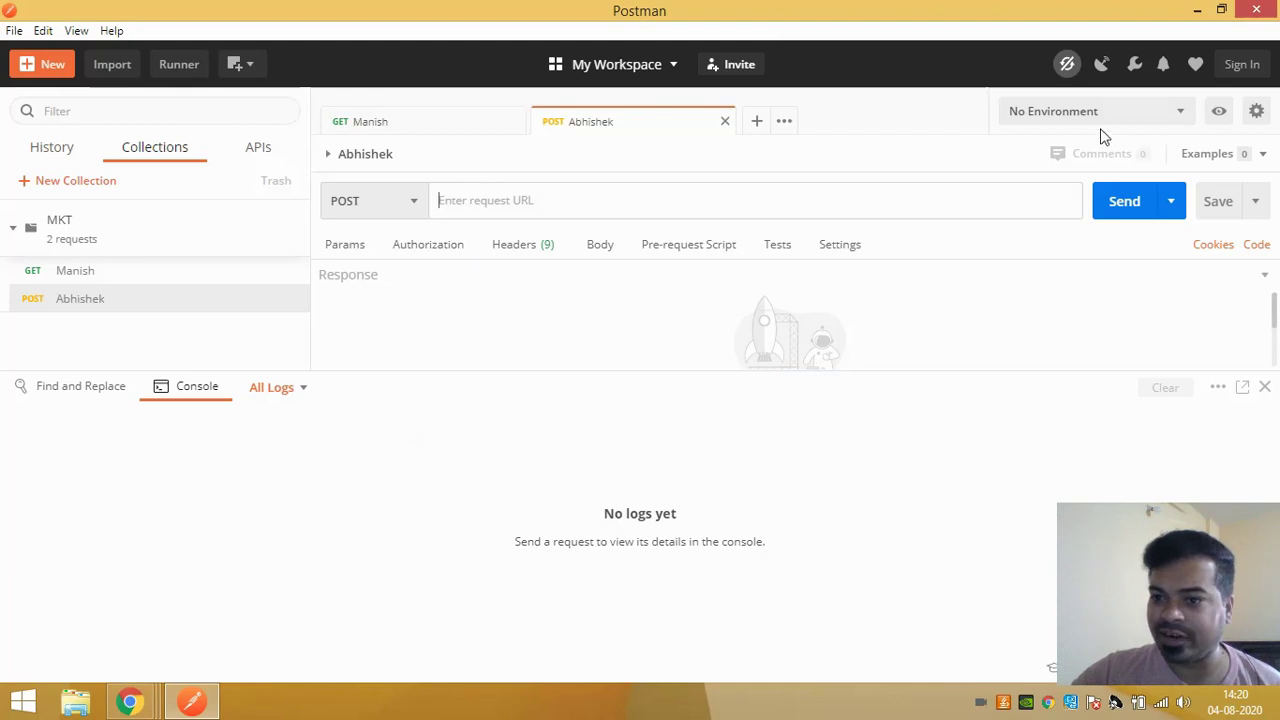
{"action": "scroll", "coordinate": [490, 325], "scroll_direction": "down", "scroll_amount": 1}
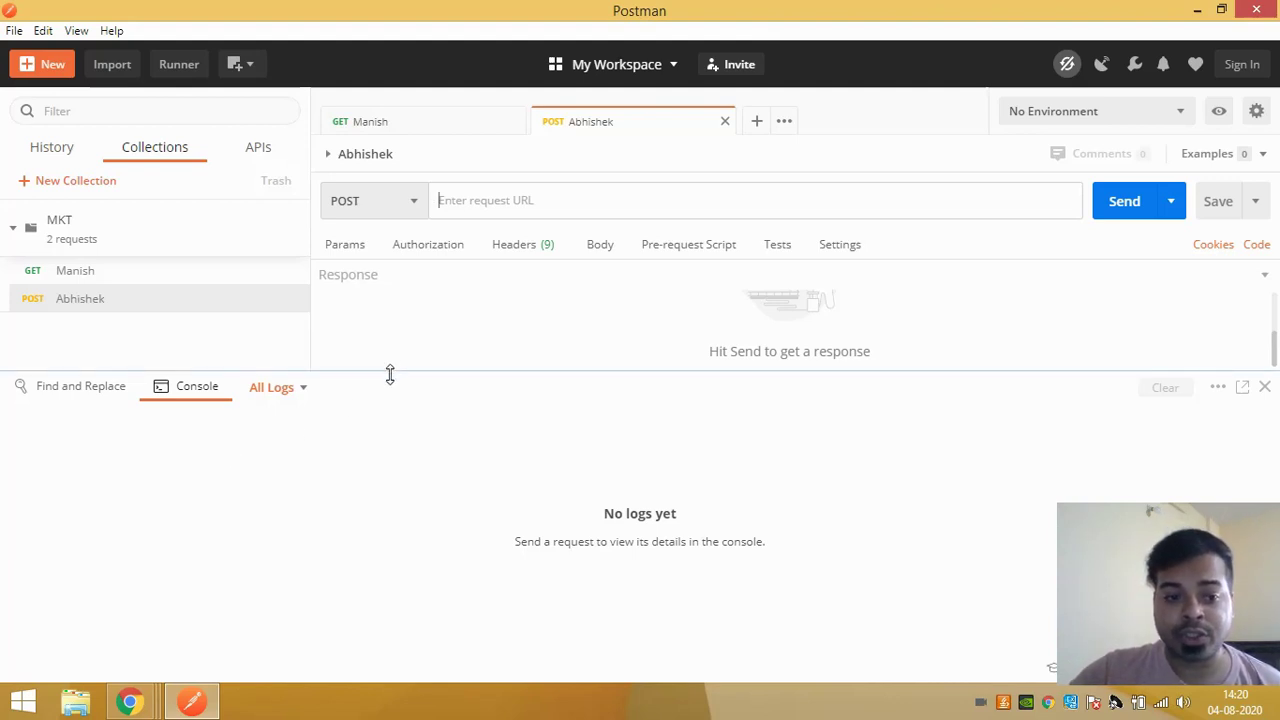
{"action": "left_click_drag", "start_coordinate": [390, 374], "coordinate": [471, 535]}
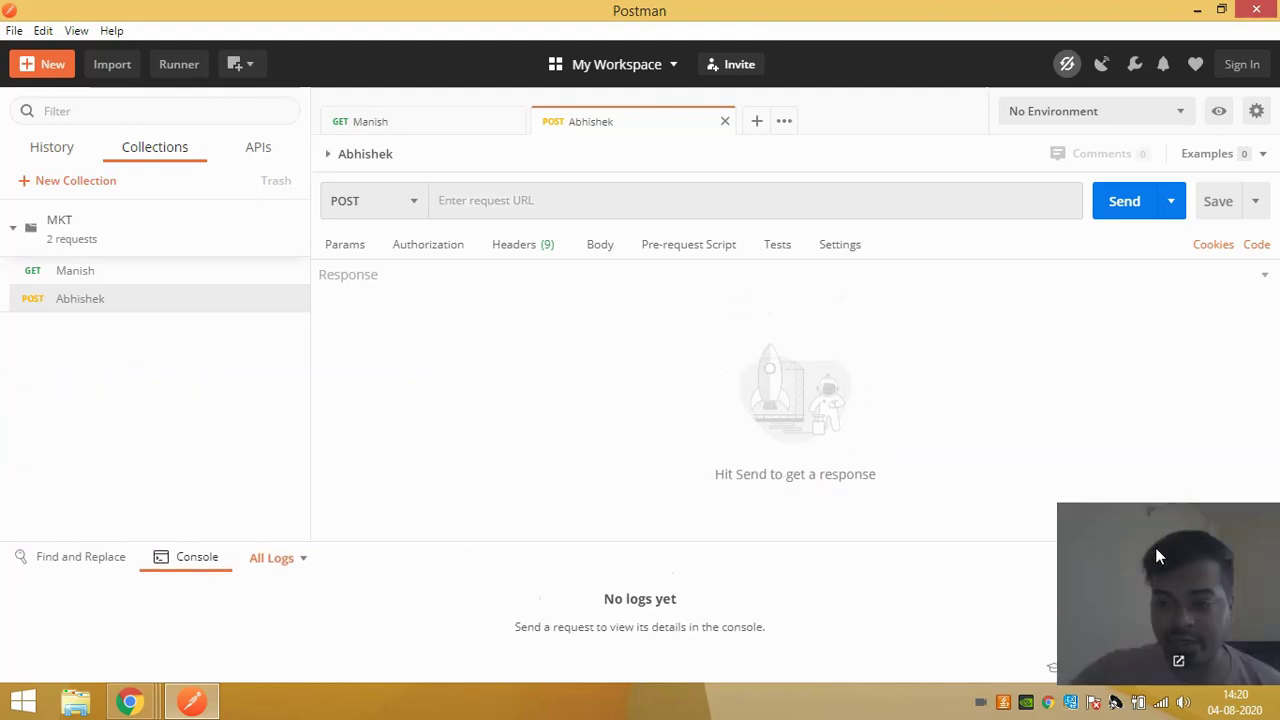
{"action": "left_click", "coordinate": [1262, 558]}
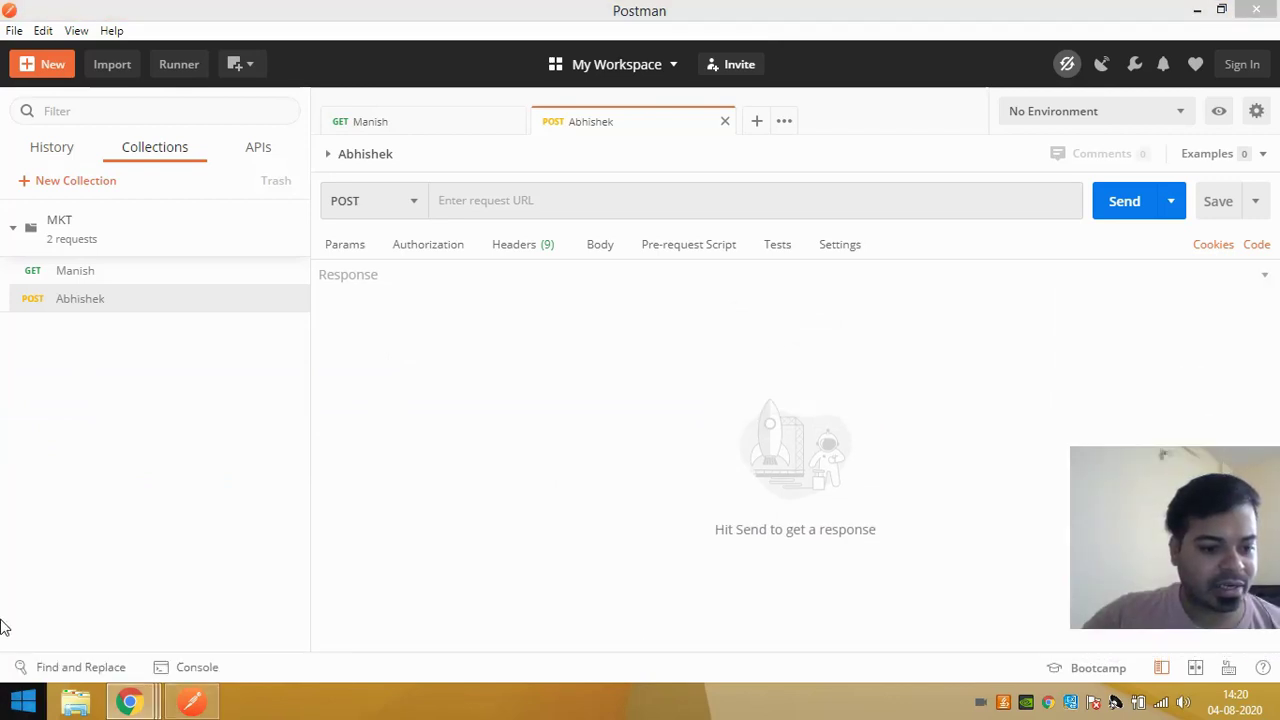
Search everything for the GET request's name and examine the collection matches in an enlarged Find and Replace pane
{"action": "left_click", "coordinate": [80, 667]}
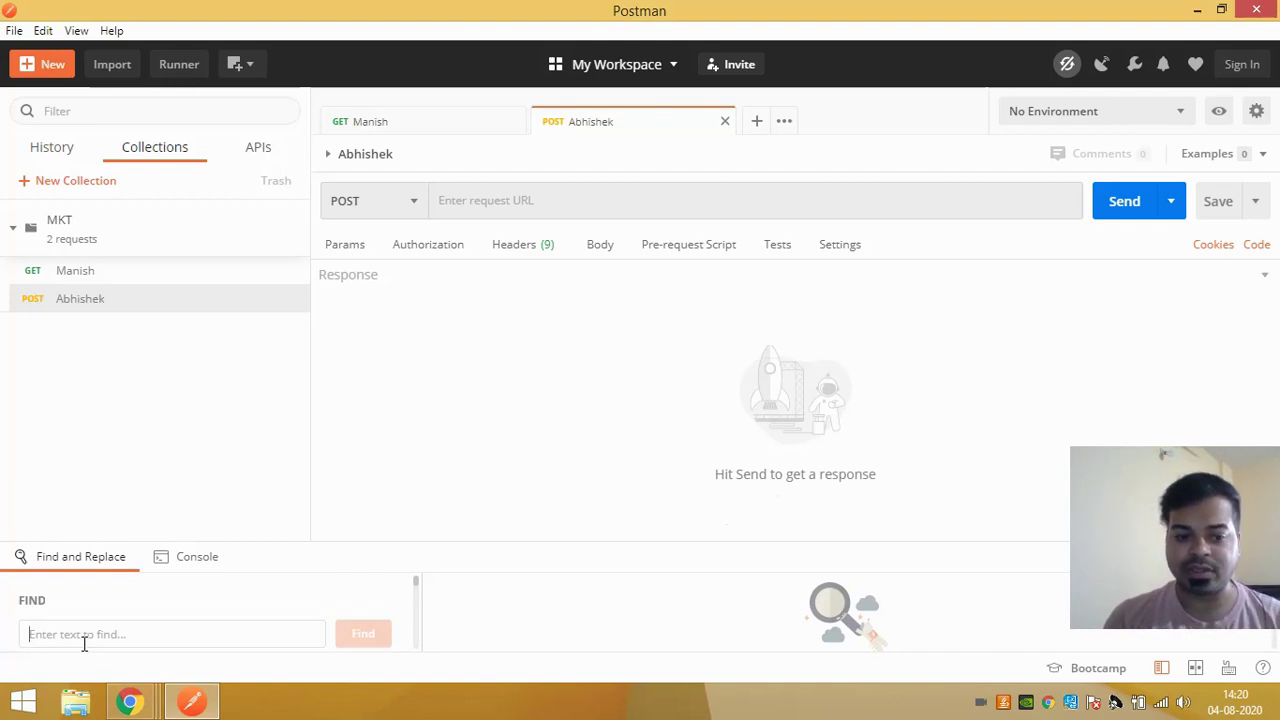
{"action": "type", "text": "manish"}
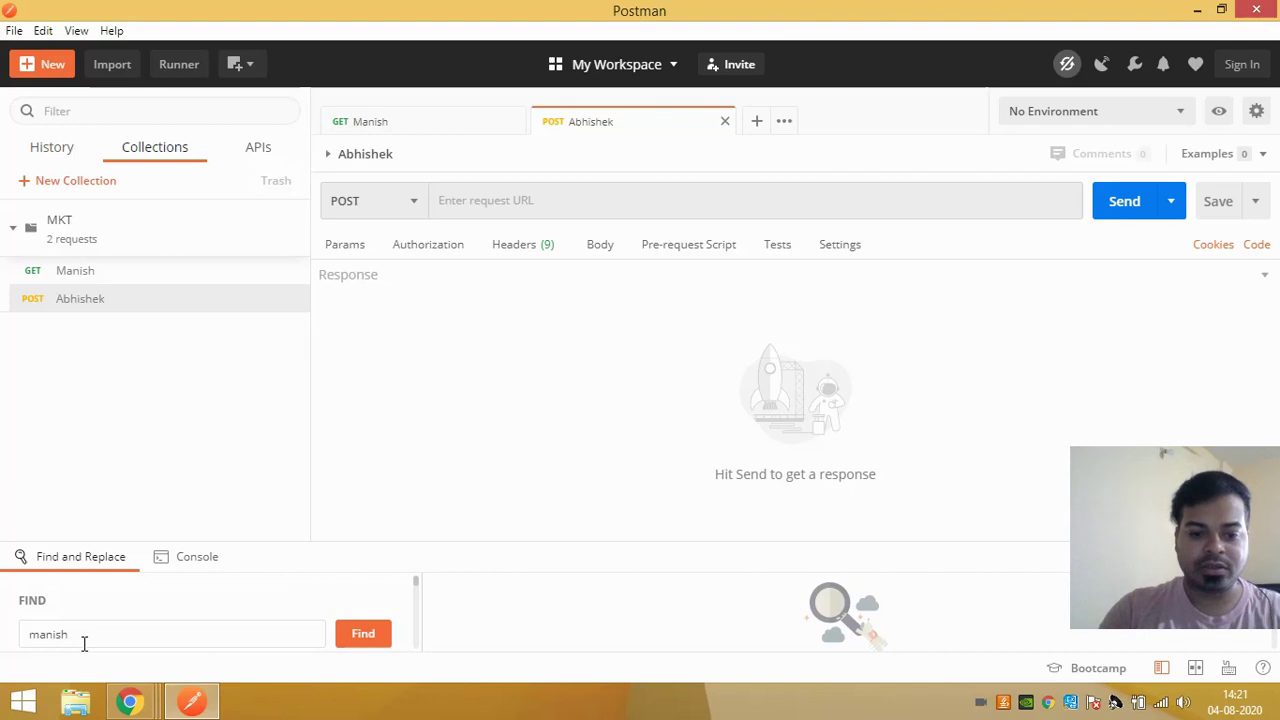
{"action": "left_click", "coordinate": [363, 636]}
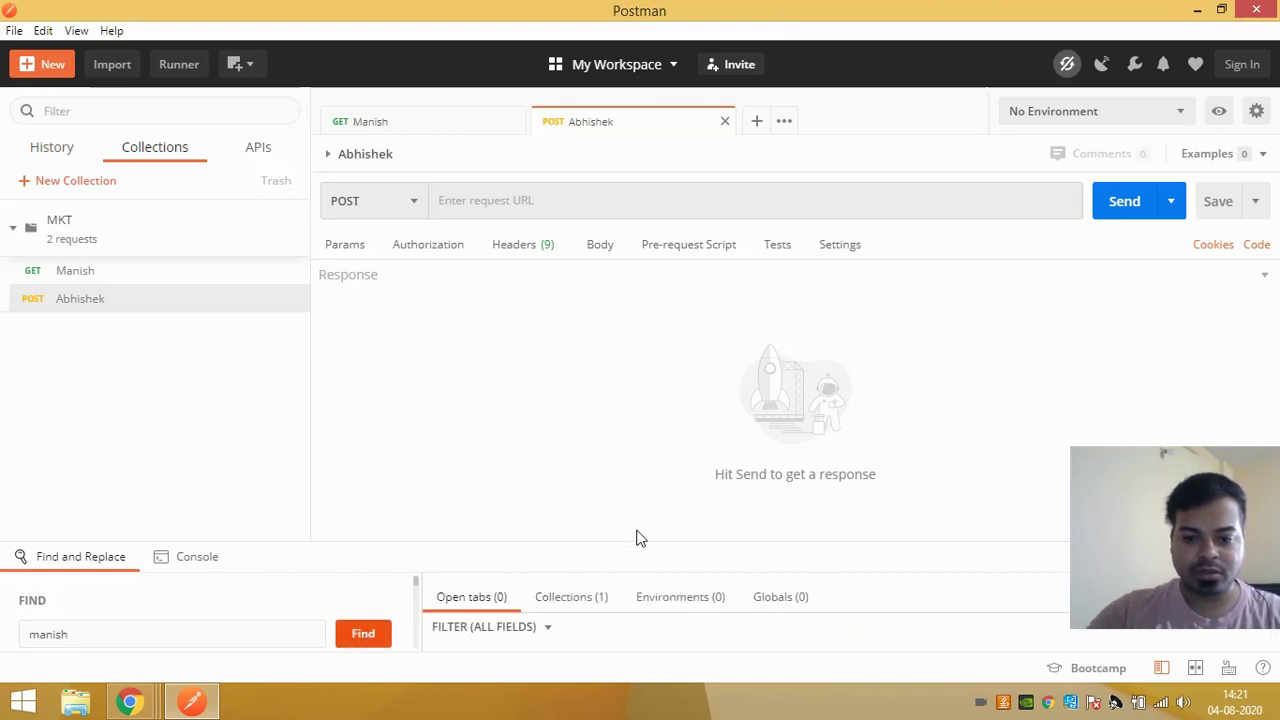
{"action": "left_click", "coordinate": [571, 597]}
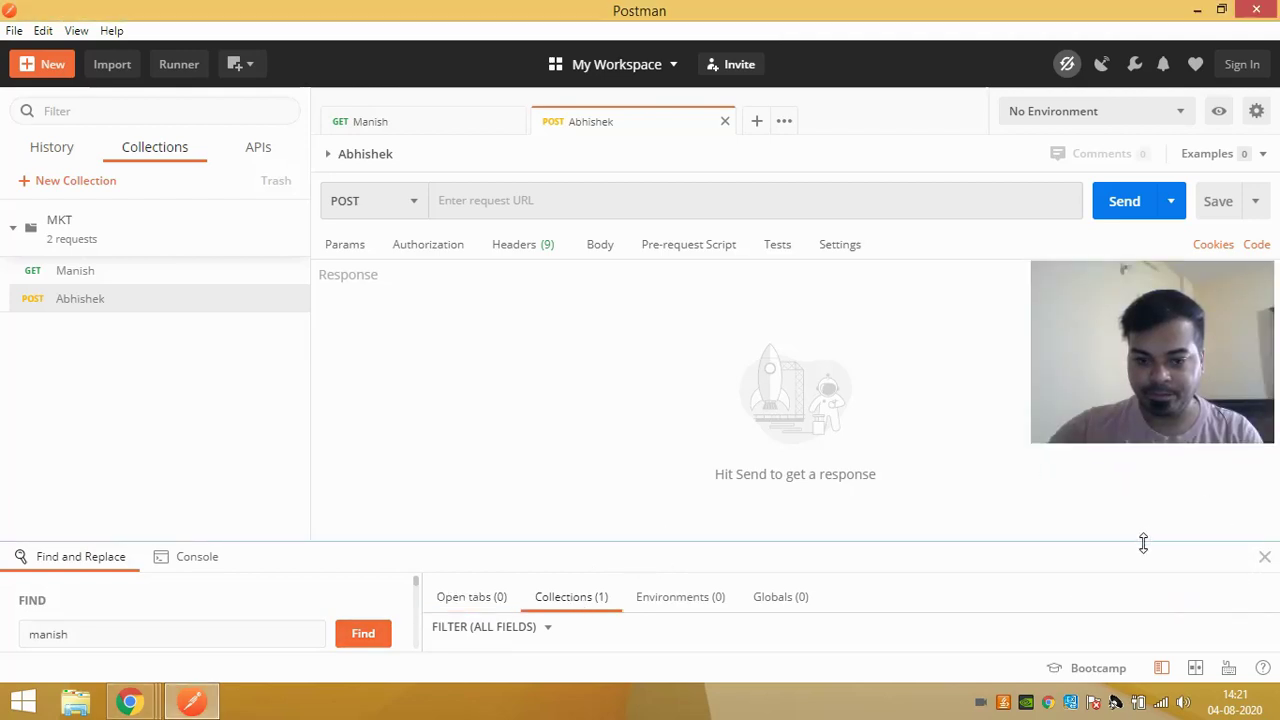
{"action": "left_click_drag", "start_coordinate": [1143, 540], "coordinate": [1140, 307]}
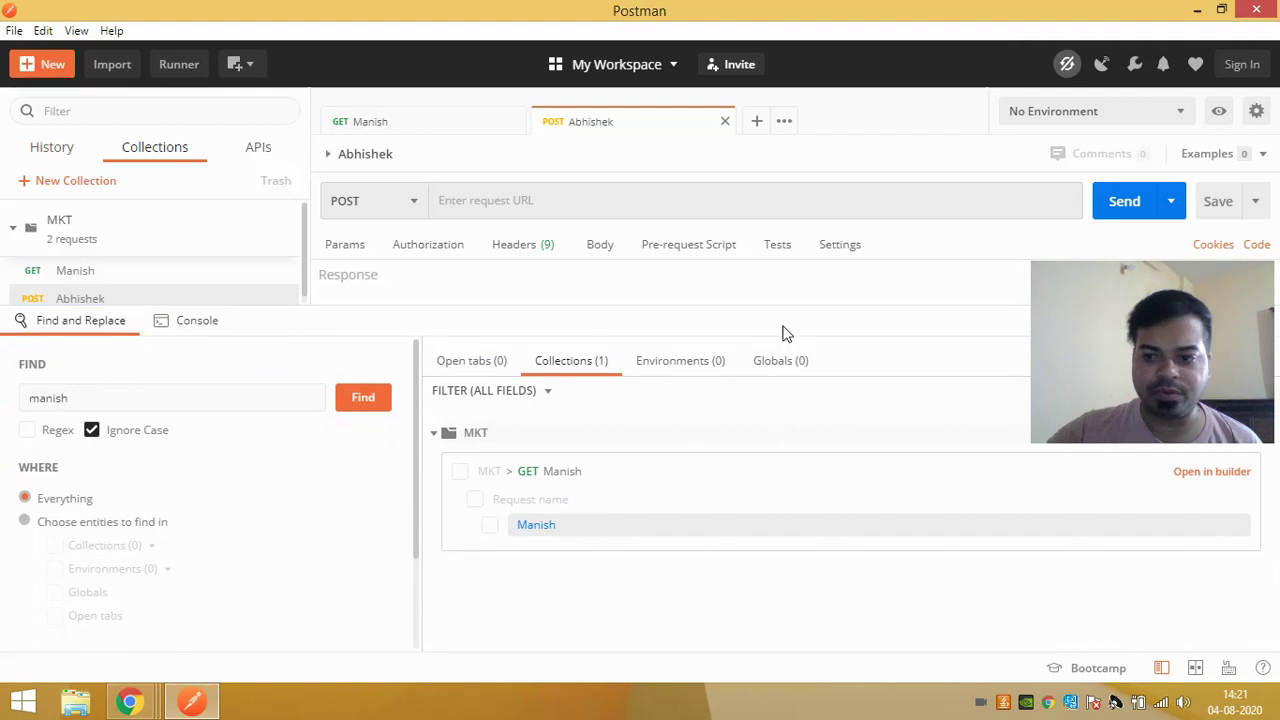
{"action": "left_click_drag", "start_coordinate": [1105, 343], "coordinate": [1192, 78]}
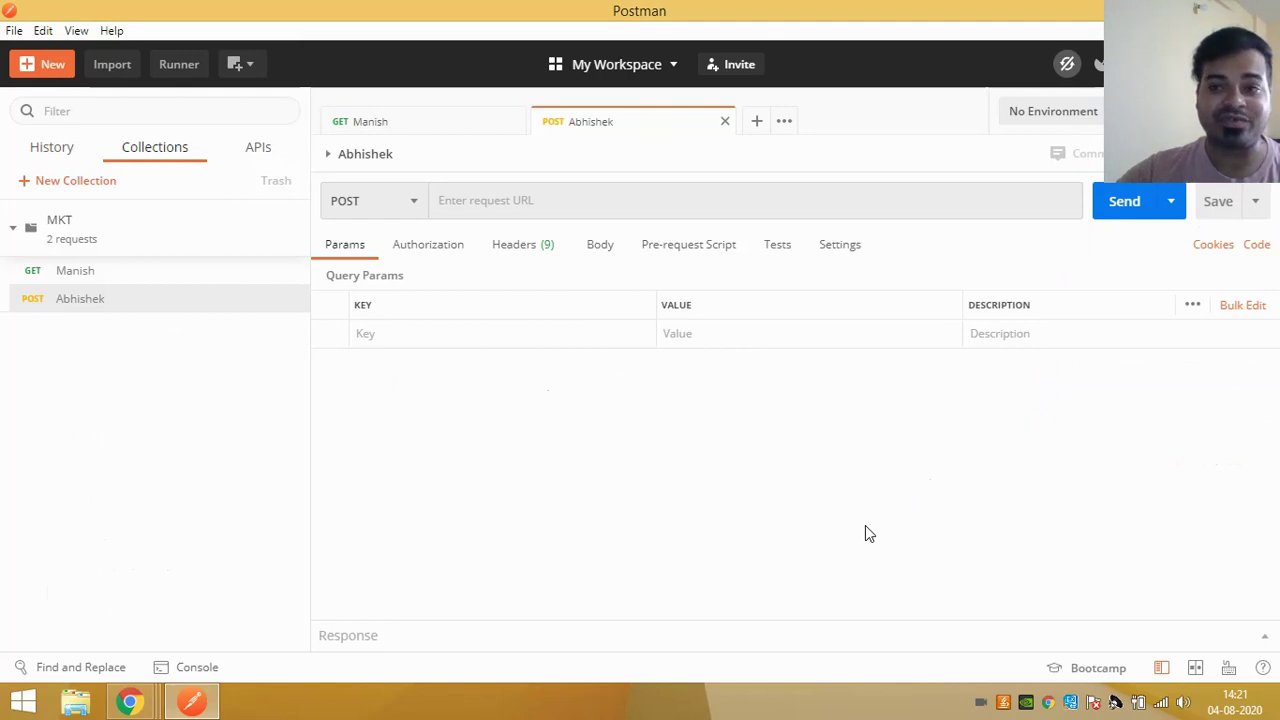
{"action": "left_click_drag", "start_coordinate": [1204, 145], "coordinate": [1130, 155]}
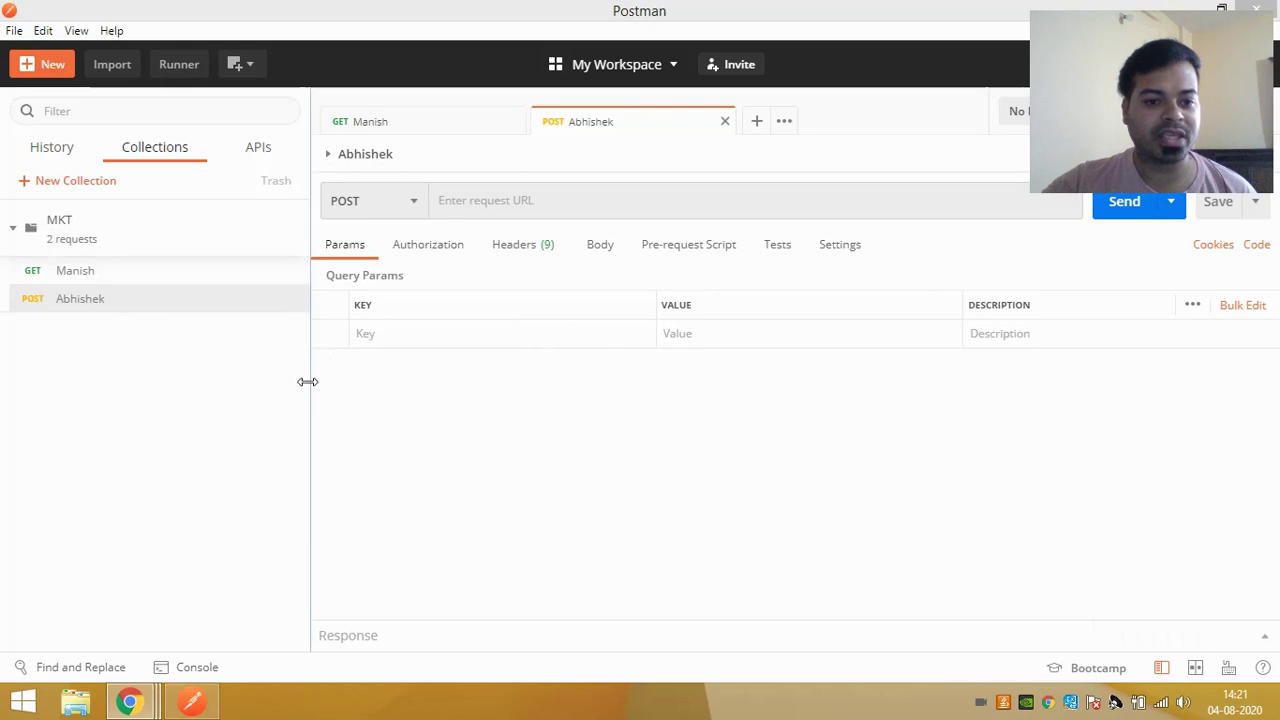
Narrow the collections sidebar slightly, and try hiding and restoring it
{"action": "left_click_drag", "start_coordinate": [309, 380], "coordinate": [269, 354]}
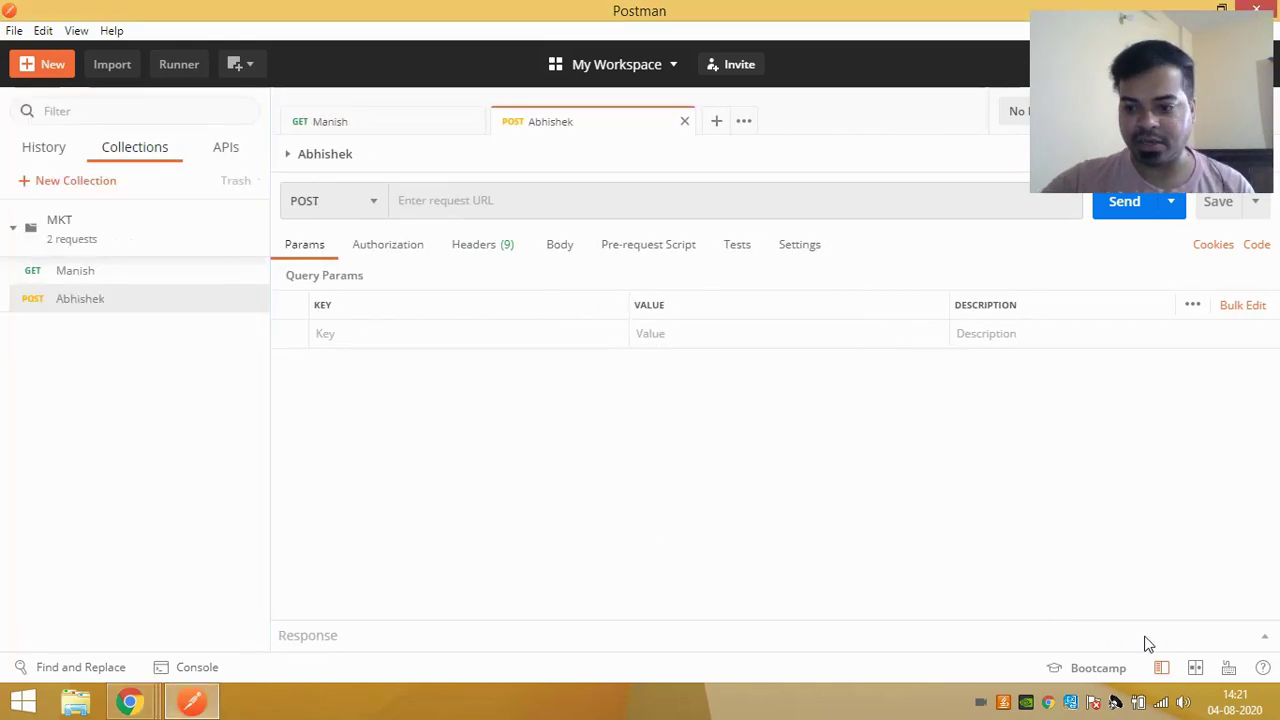
{"action": "left_click", "coordinate": [1162, 670]}
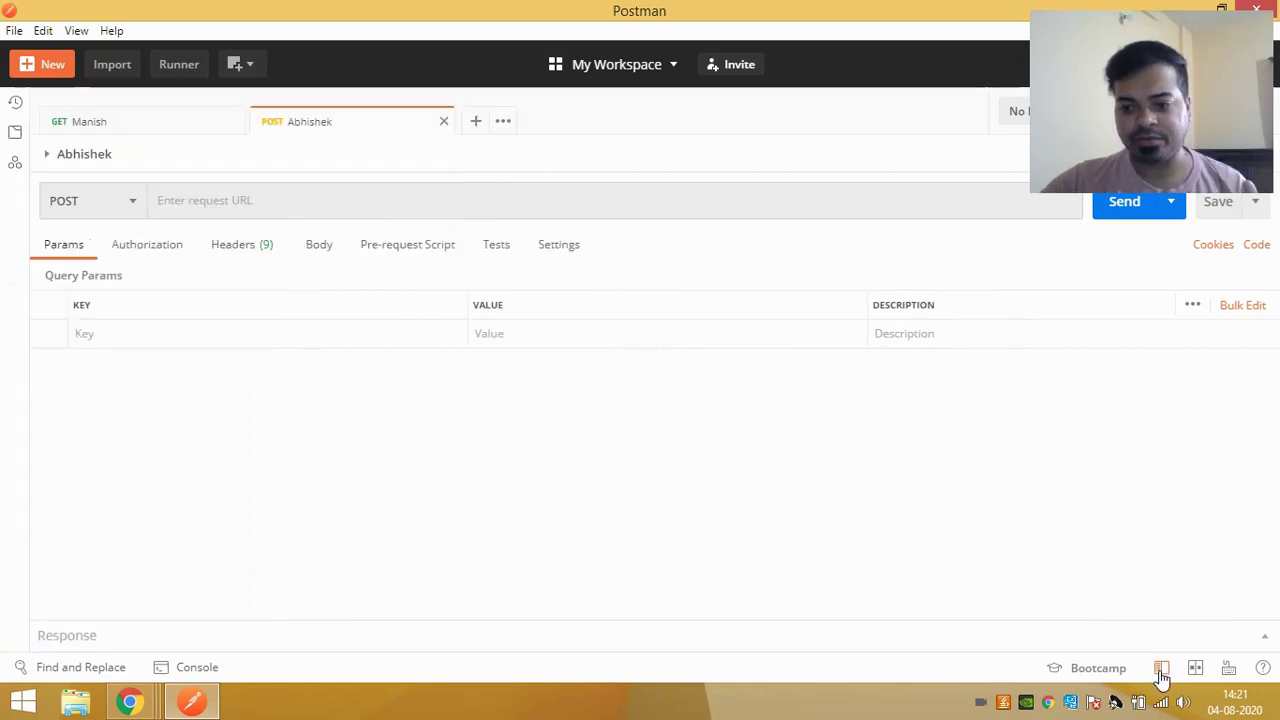
{"action": "left_click", "coordinate": [1162, 670]}
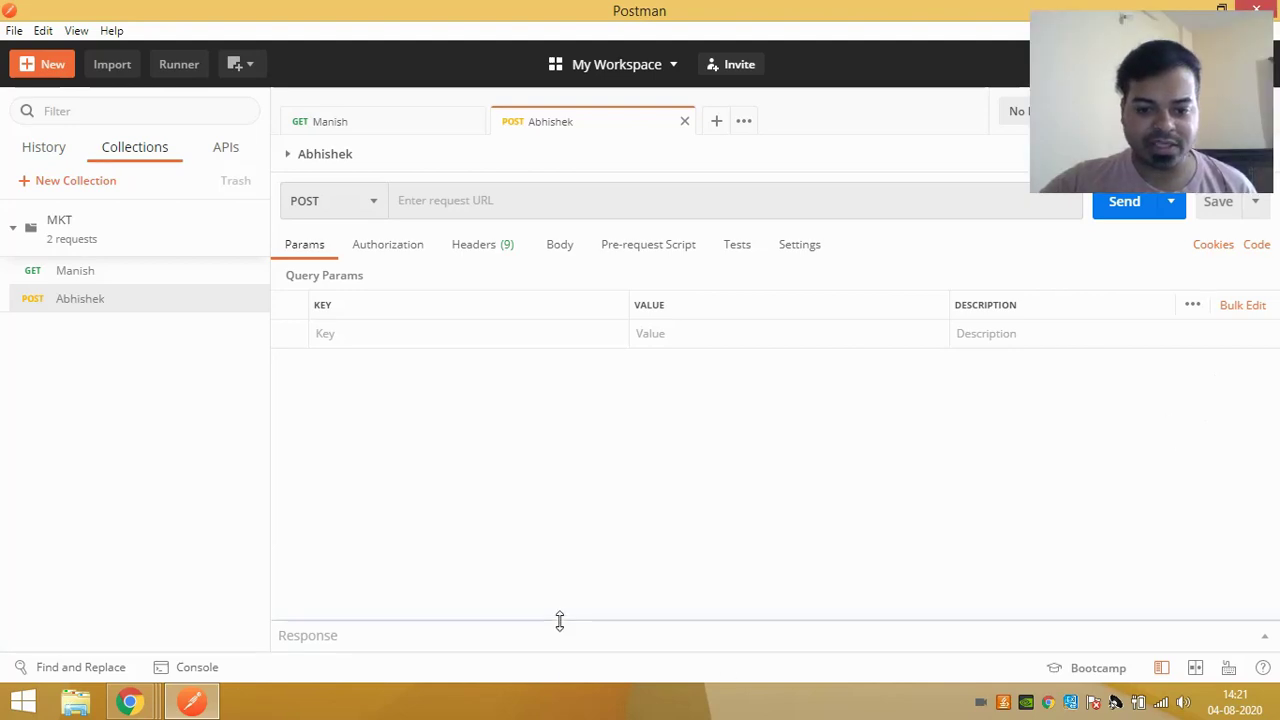
Try enlarging, collapsing and restoring the response area, and switch to the two-pane layout with the response beside the request
{"action": "left_click_drag", "start_coordinate": [560, 620], "coordinate": [611, 383]}
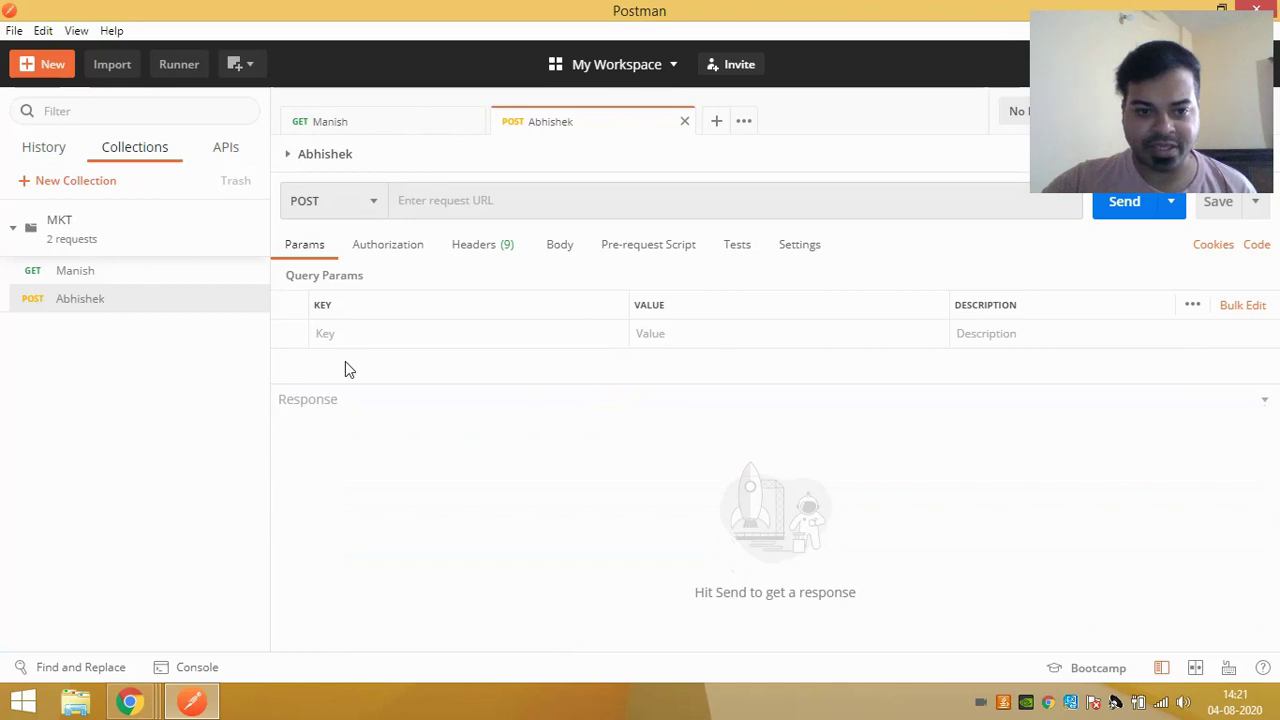
{"action": "left_click", "coordinate": [310, 405]}
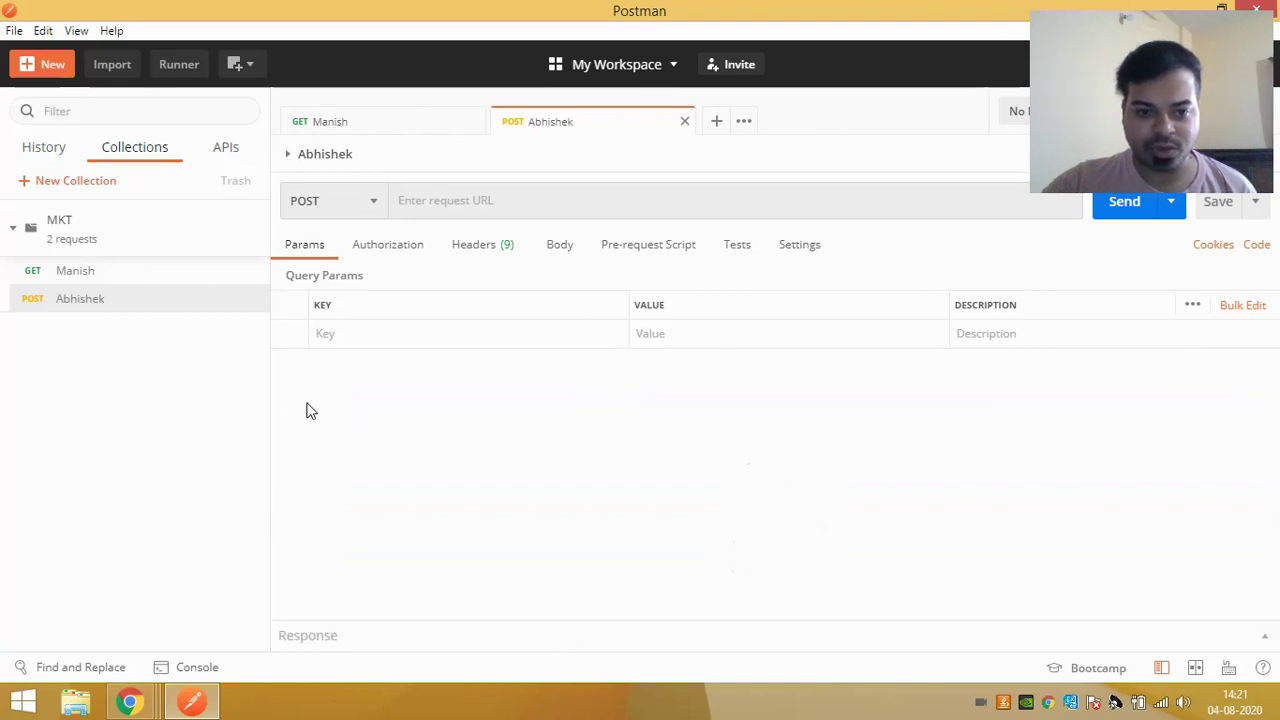
{"action": "left_click", "coordinate": [316, 638]}
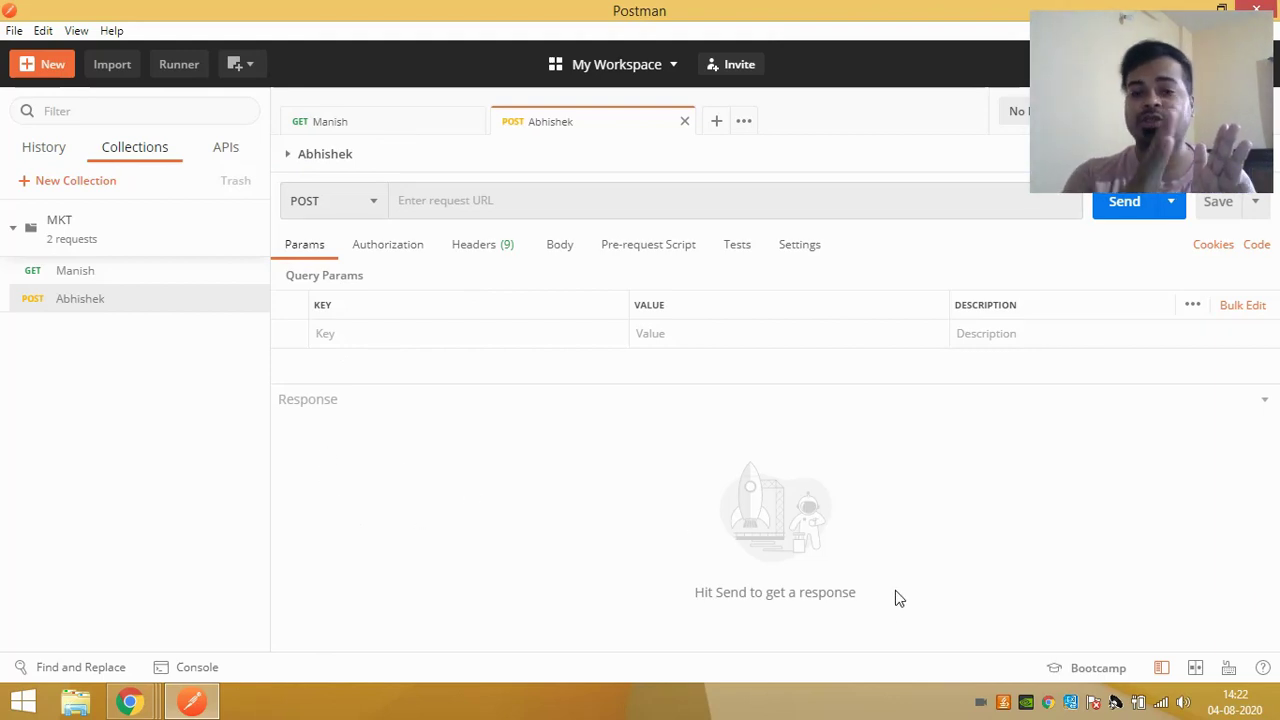
{"action": "left_click", "coordinate": [1195, 673]}
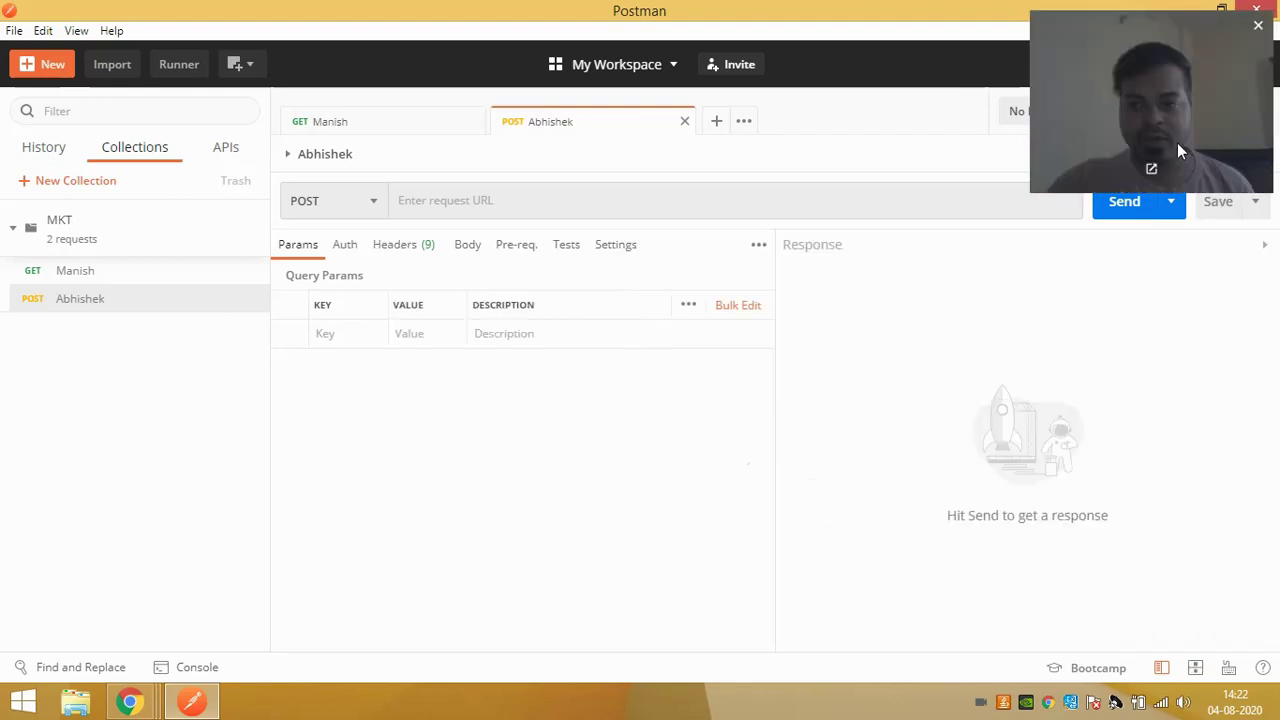
Review the list of keyboard shortcuts down to its end and close the settings
{"action": "left_click_drag", "start_coordinate": [1178, 150], "coordinate": [1212, 662]}
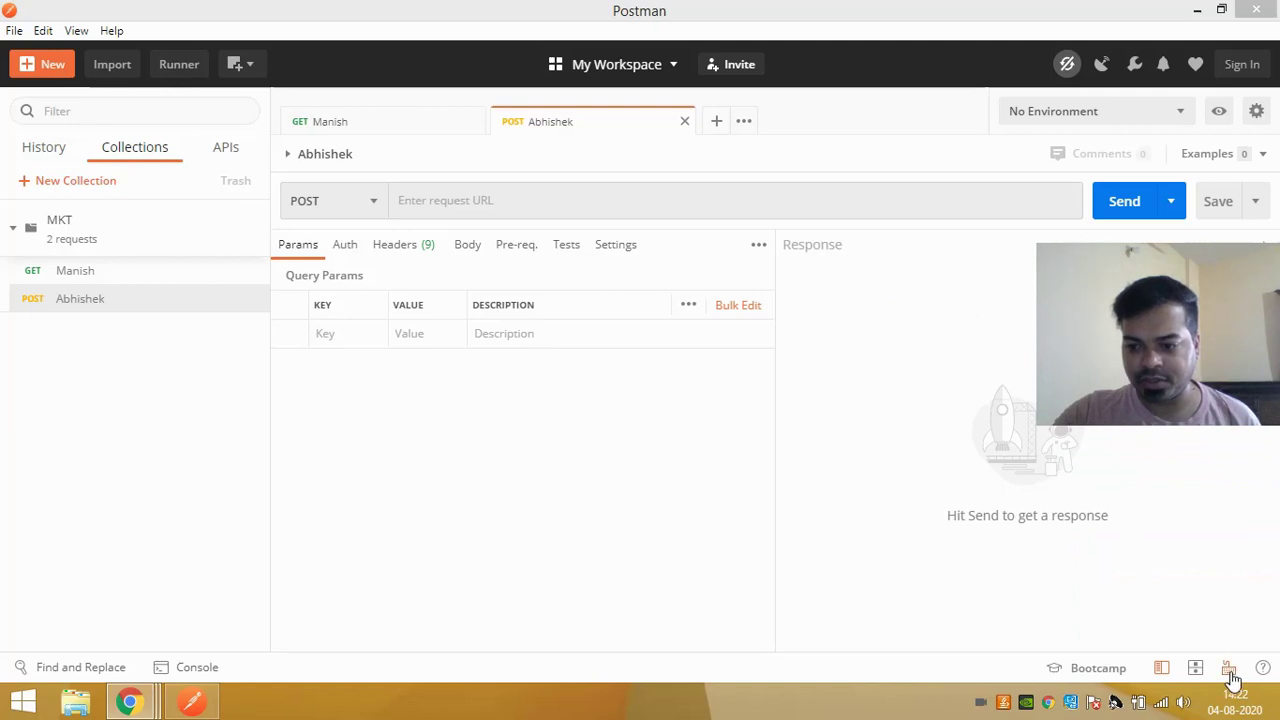
{"action": "left_click", "coordinate": [1230, 670]}
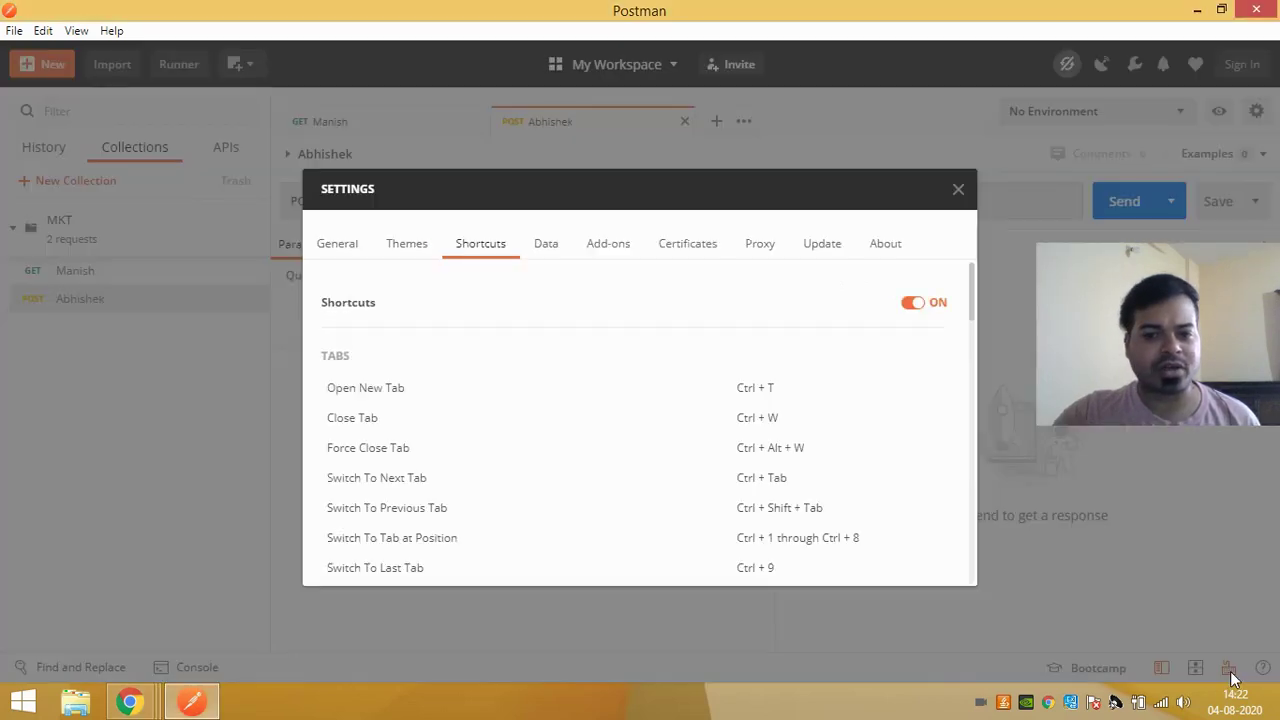
{"action": "scroll", "coordinate": [540, 416], "scroll_direction": "down", "scroll_amount": 15}
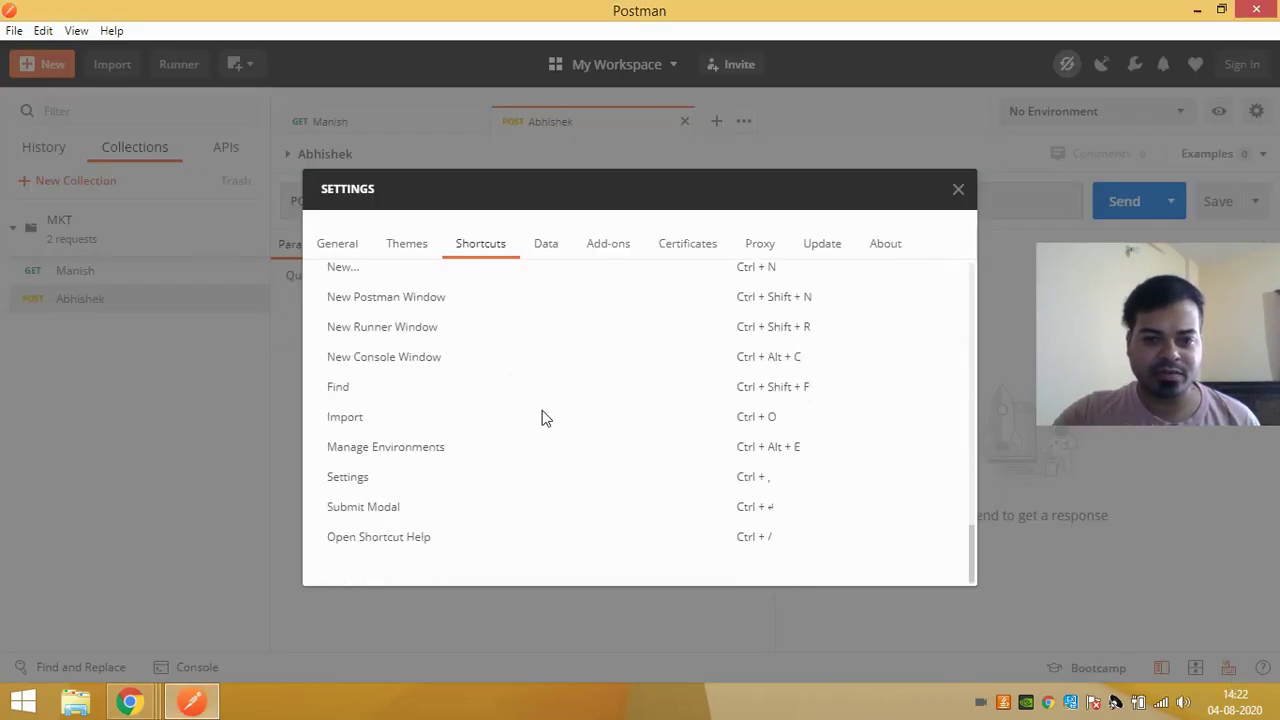
{"action": "left_click", "coordinate": [957, 190]}
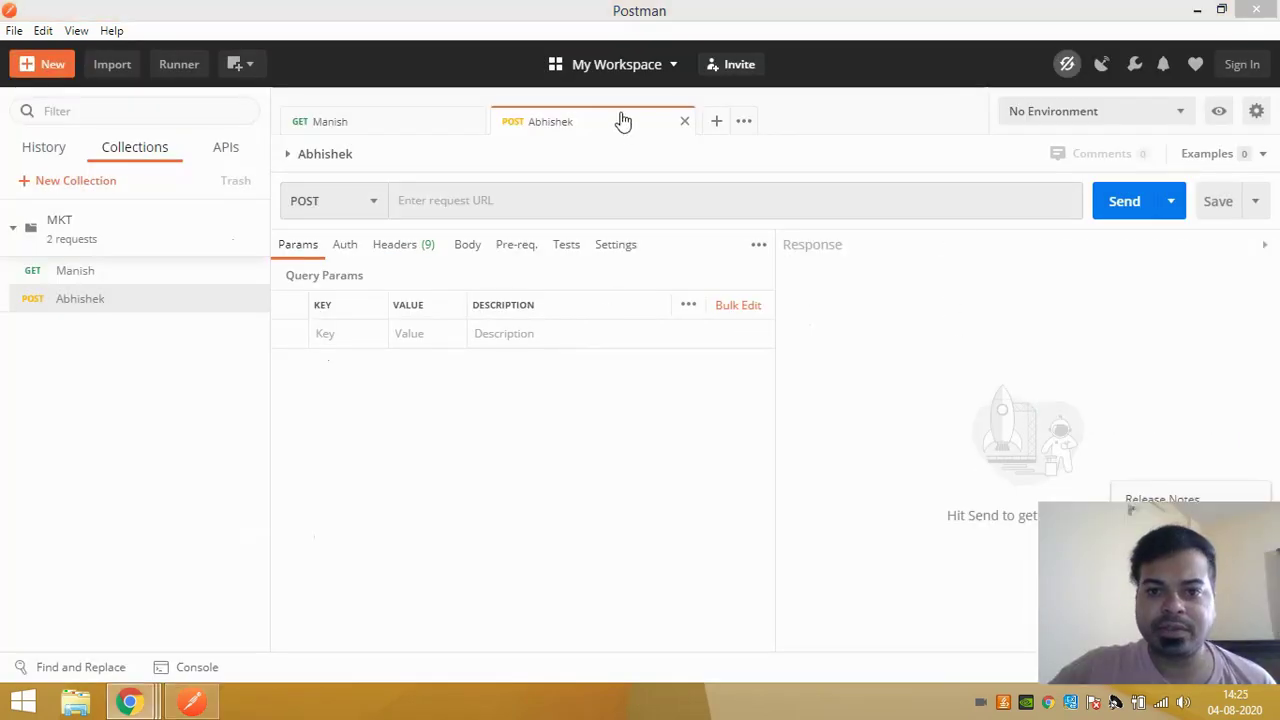
Check the workspace switcher and the invite option while signed out, and dismiss the account prompt
{"action": "left_click", "coordinate": [616, 66]}
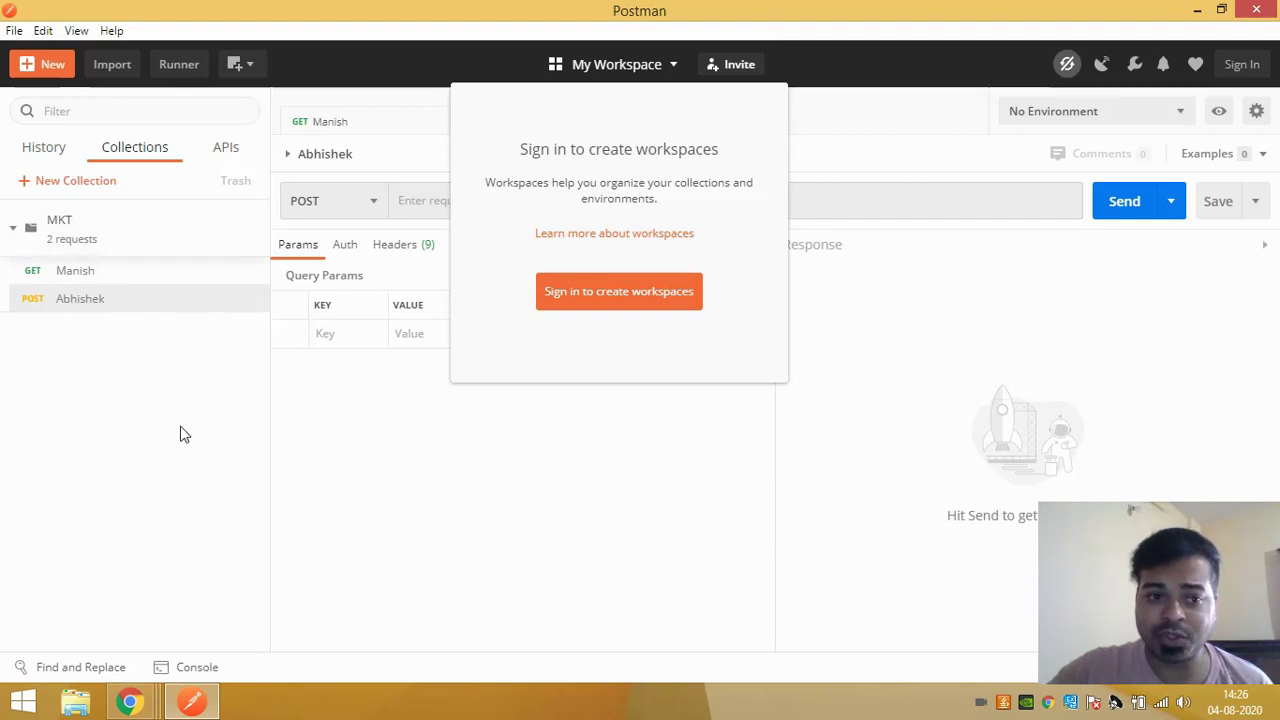
{"action": "left_click", "coordinate": [600, 417]}
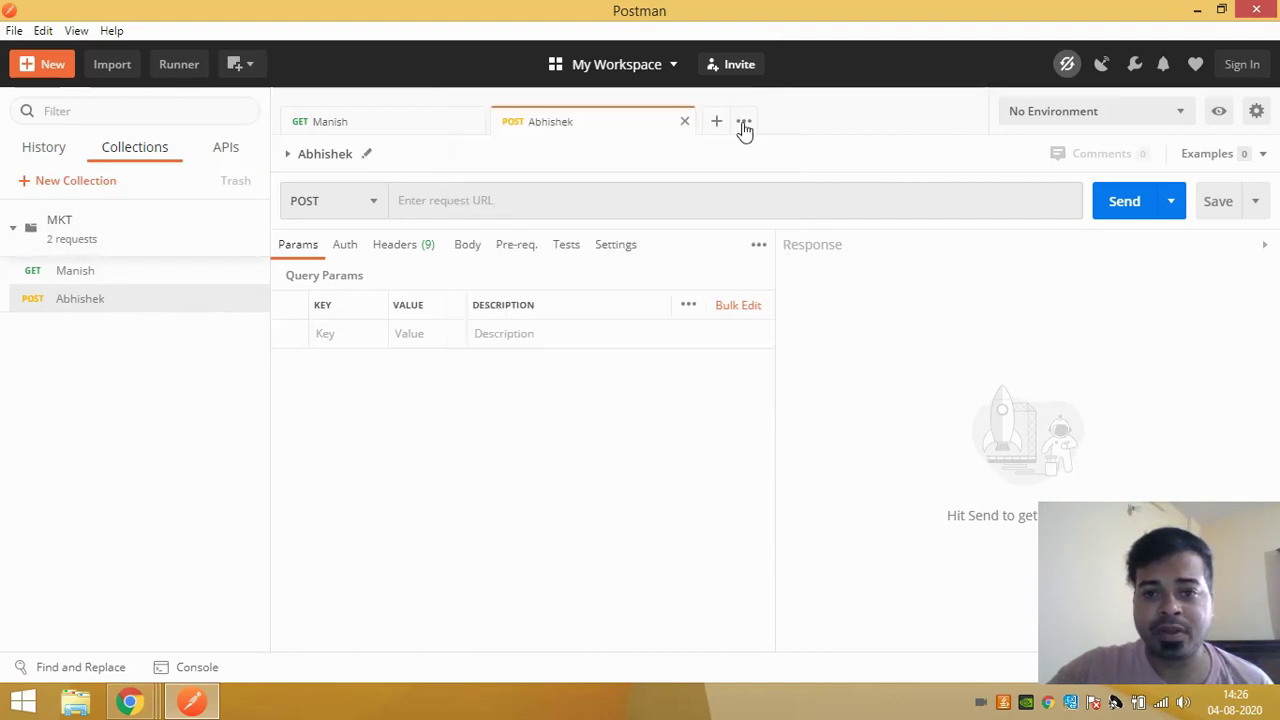
{"action": "left_click", "coordinate": [618, 68]}
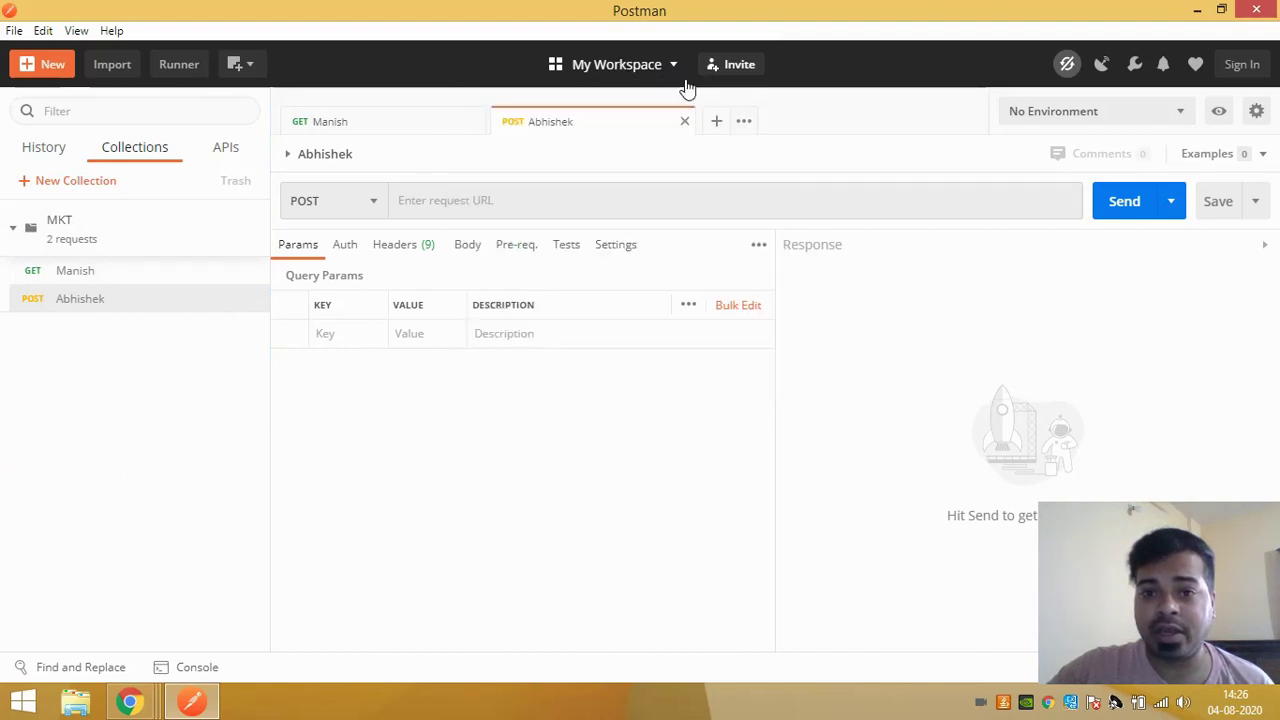
{"action": "left_click", "coordinate": [730, 64]}
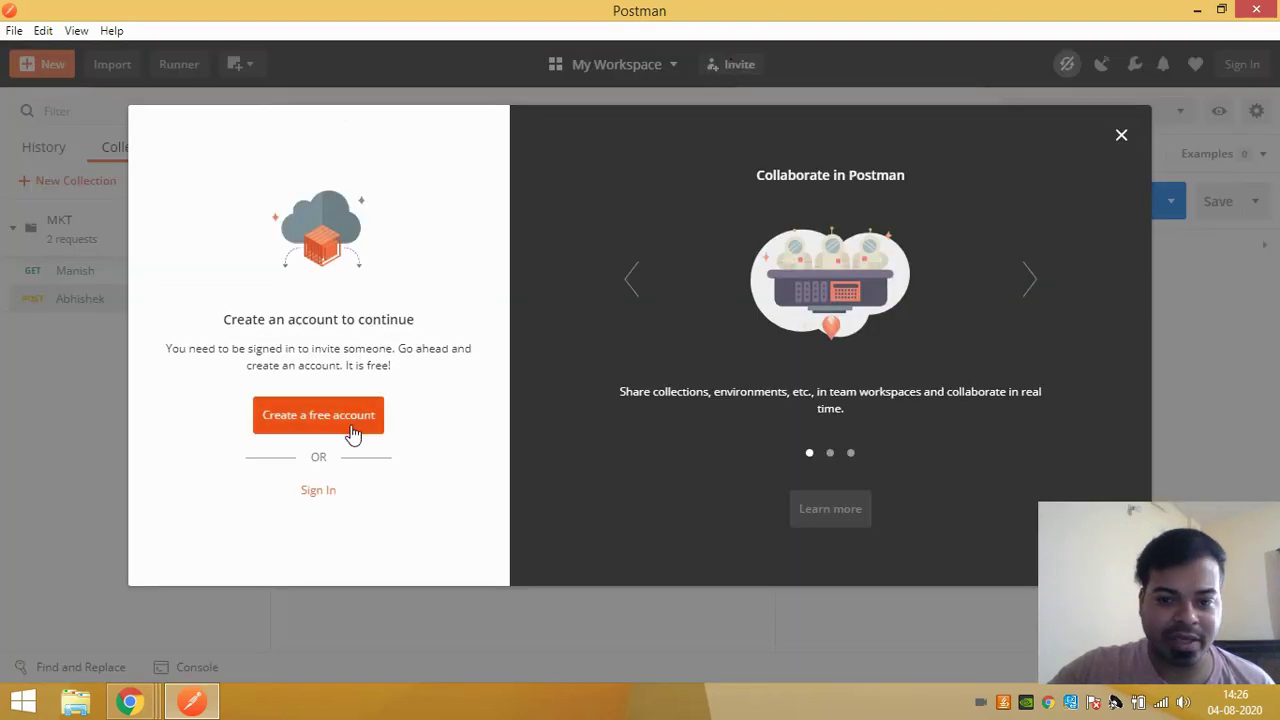
{"action": "left_click", "coordinate": [1120, 138]}
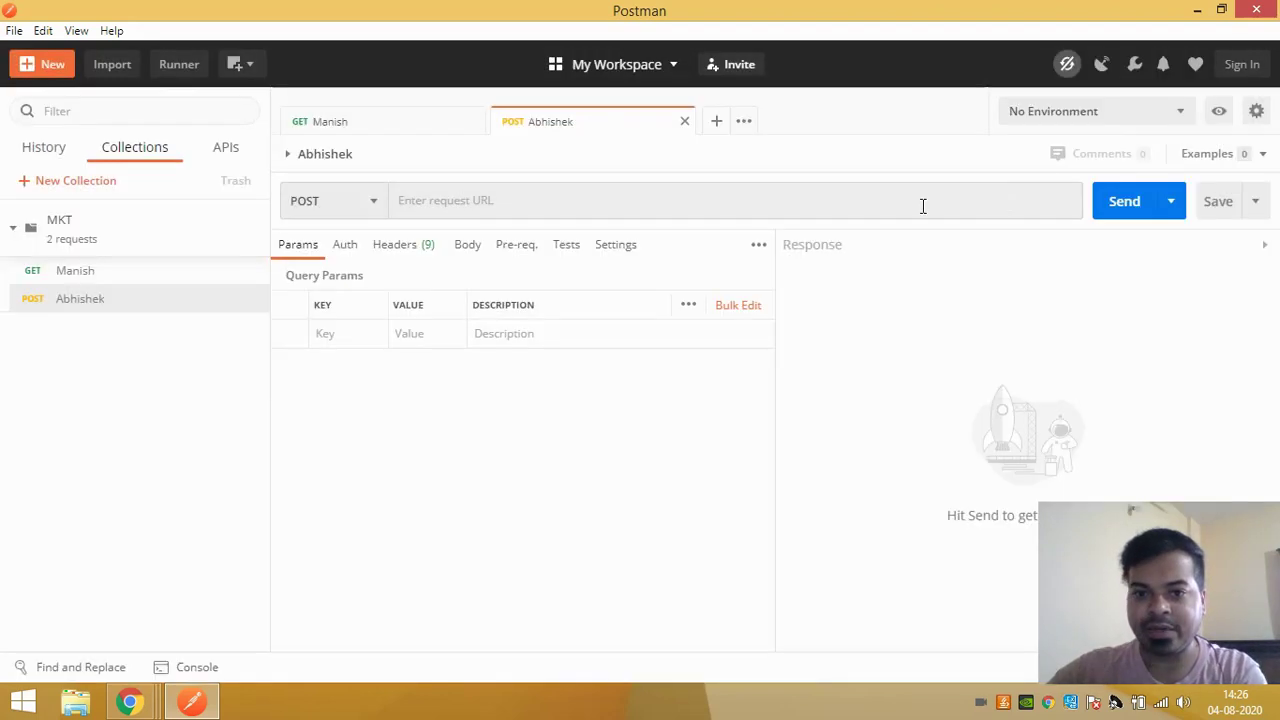
Sign in to Postman with the Google account by entering the account password, and close the browser sign-in window
{"action": "left_click", "coordinate": [736, 66]}
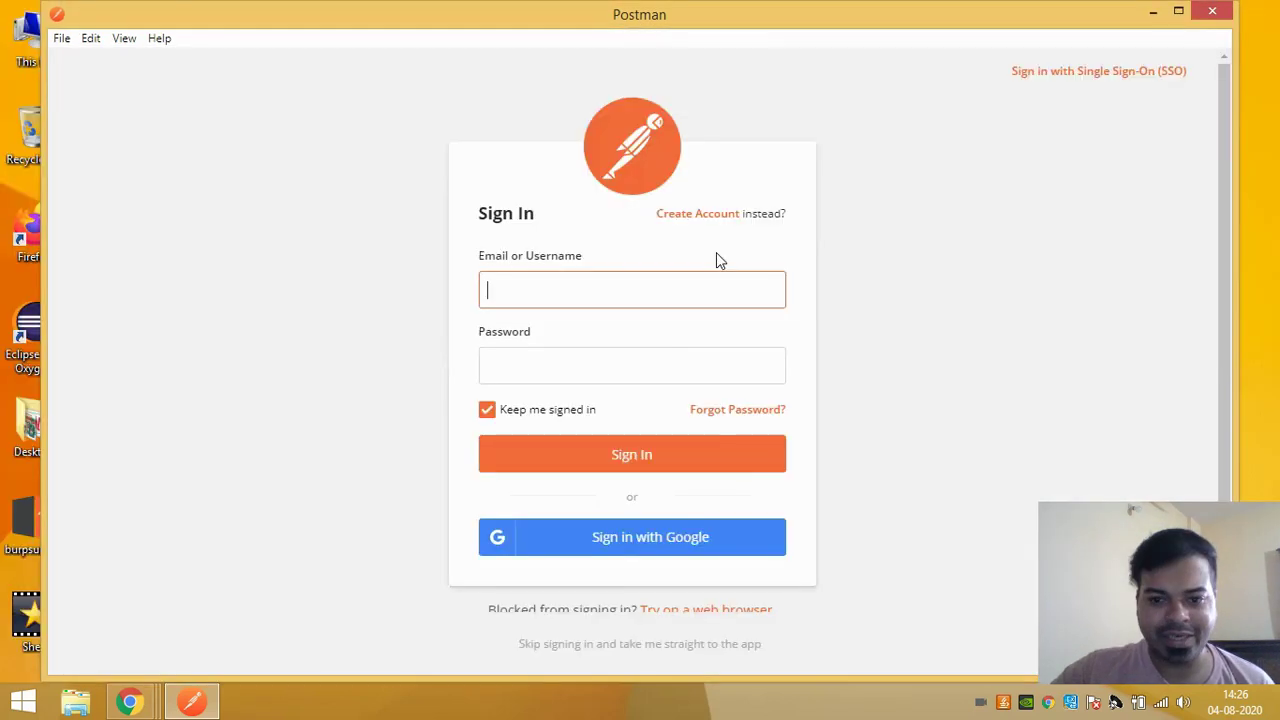
{"action": "left_click", "coordinate": [697, 545]}
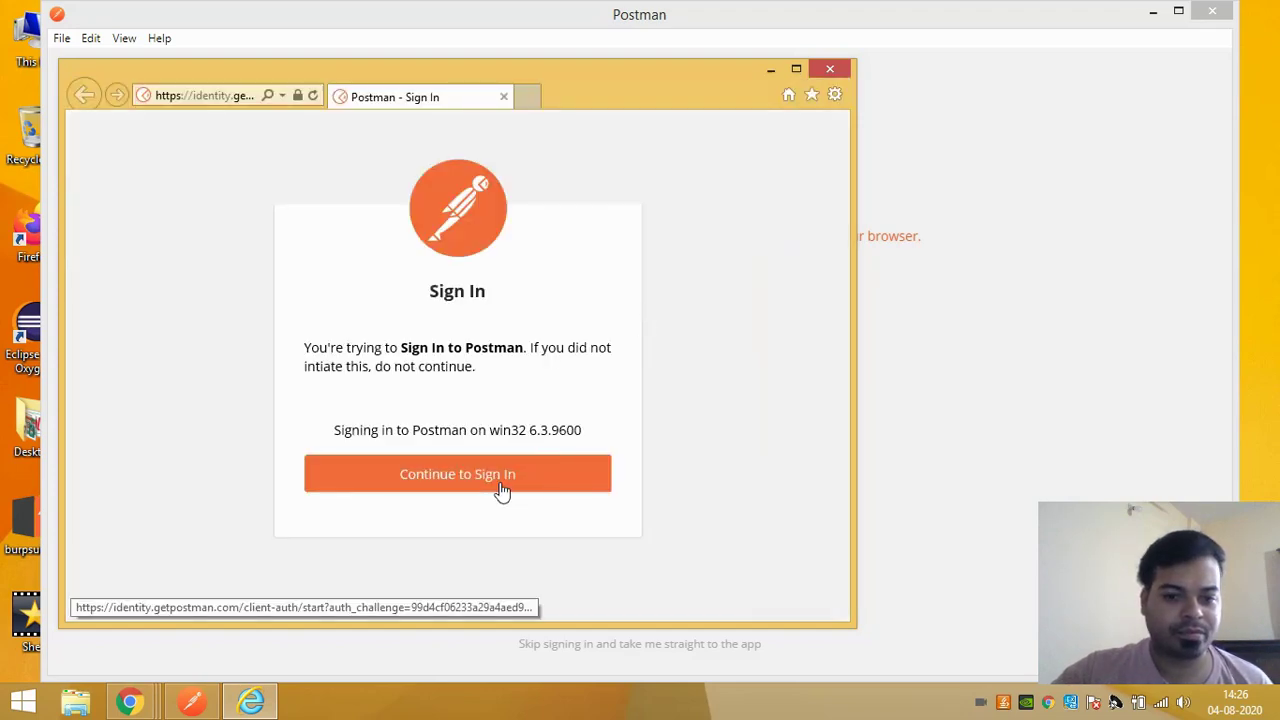
{"action": "left_click", "coordinate": [502, 483]}
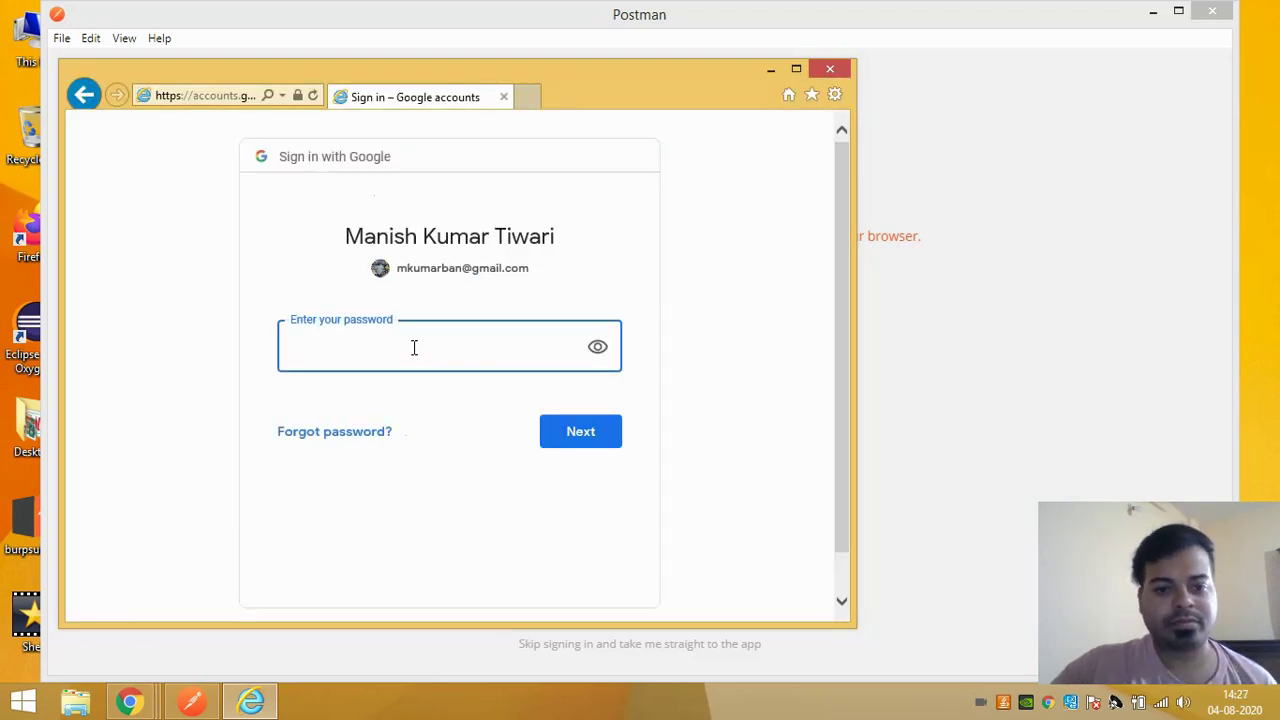
{"action": "type", "text": "••"}
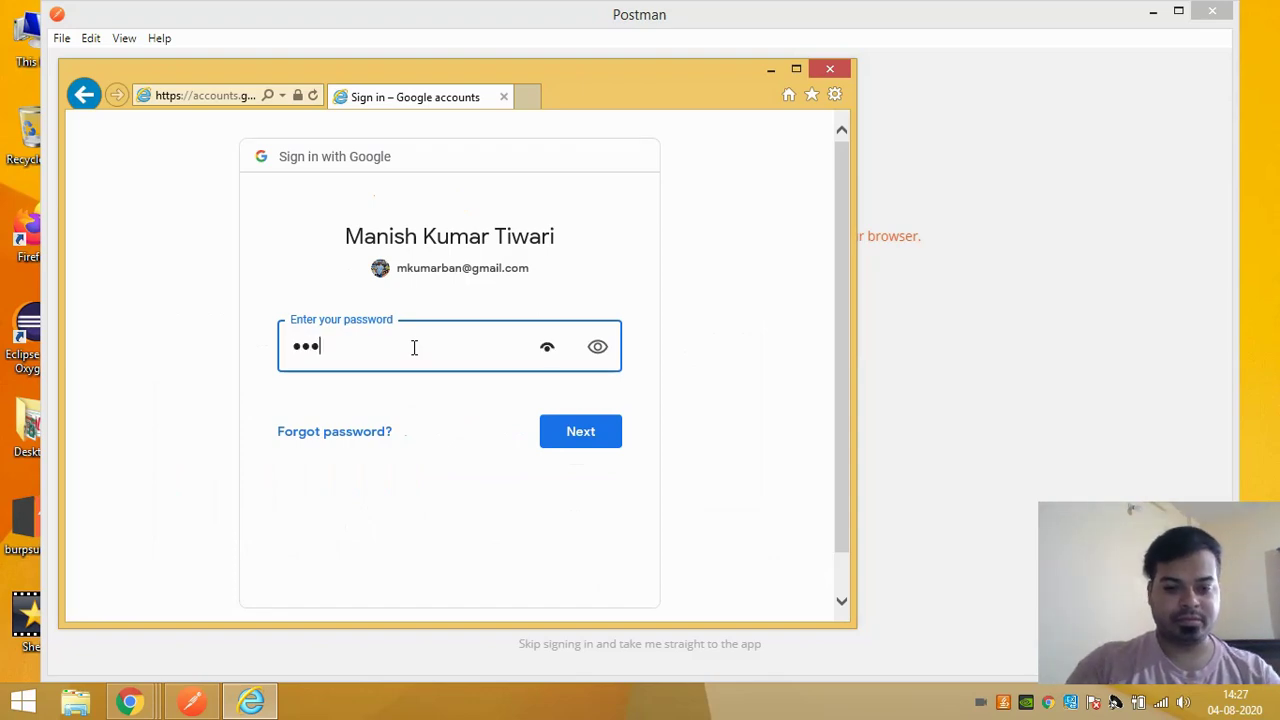
{"action": "type", "text": "••••••••••••••"}
{"action": "key", "text": "Return"}
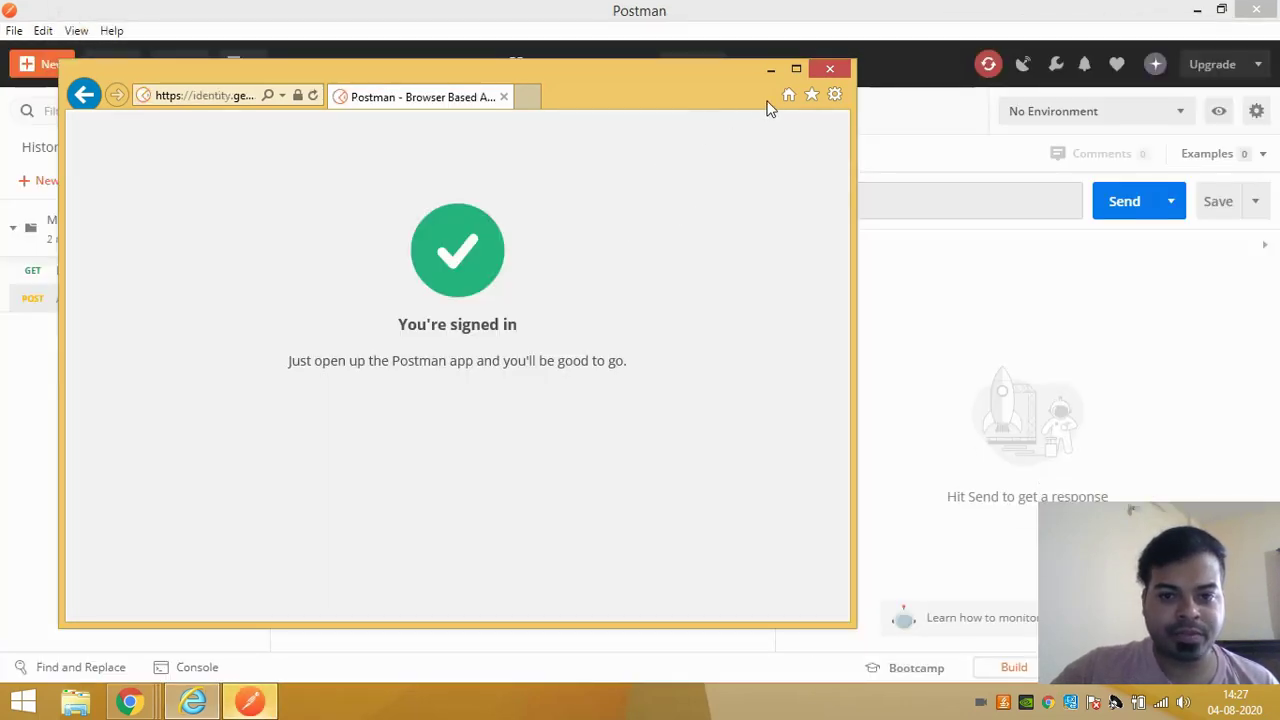
{"action": "left_click", "coordinate": [838, 72]}
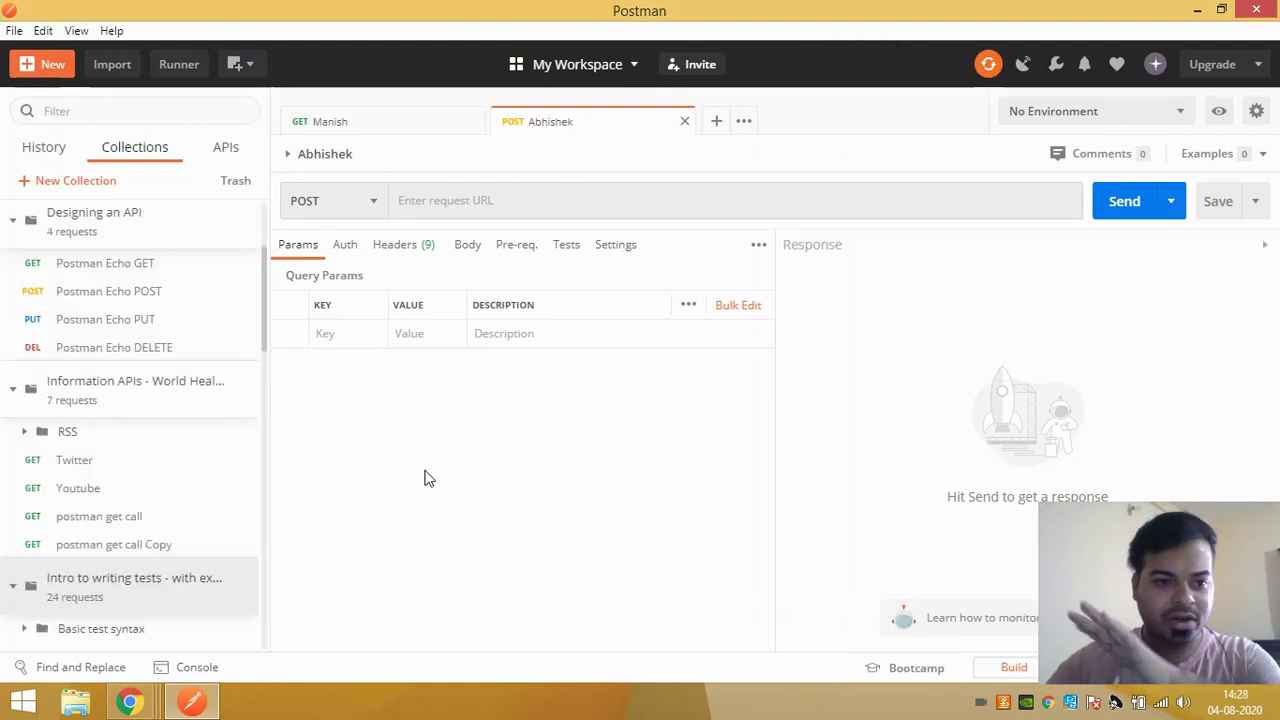
View the actions available for My Workspace, open its invitation form and close it without inviting anyone
{"action": "left_click", "coordinate": [548, 68]}
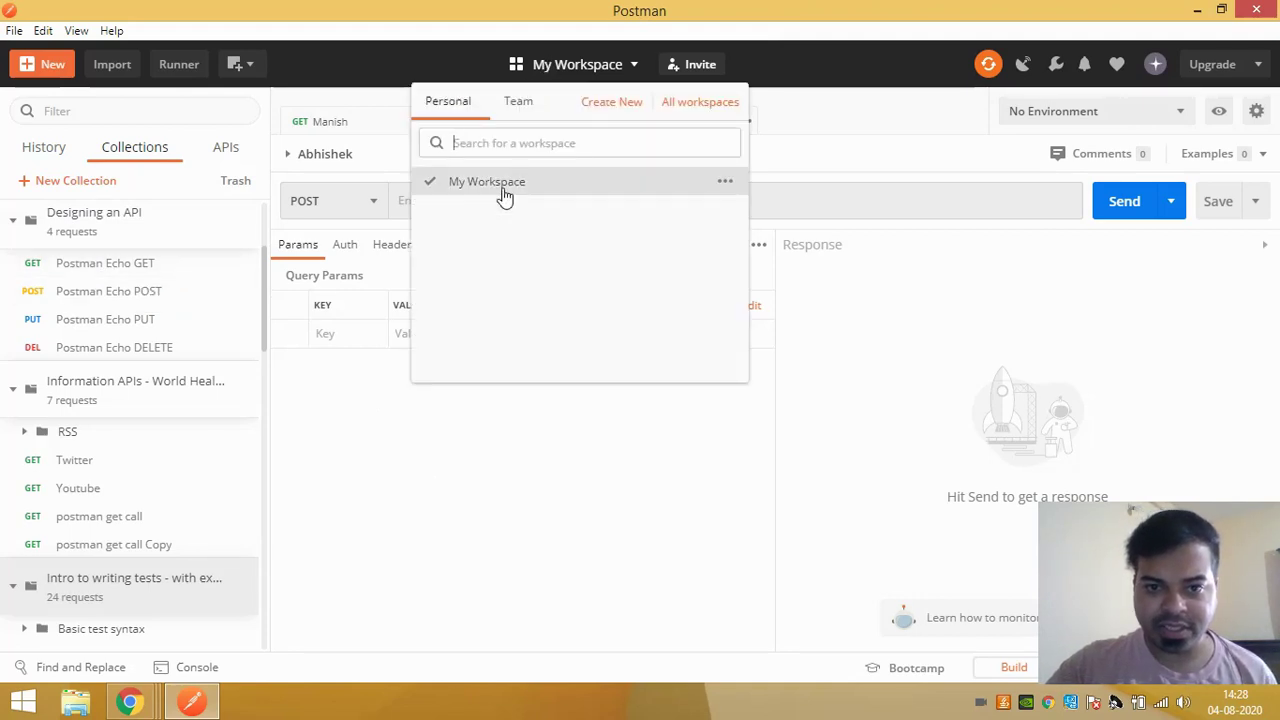
{"action": "left_click", "coordinate": [725, 182]}
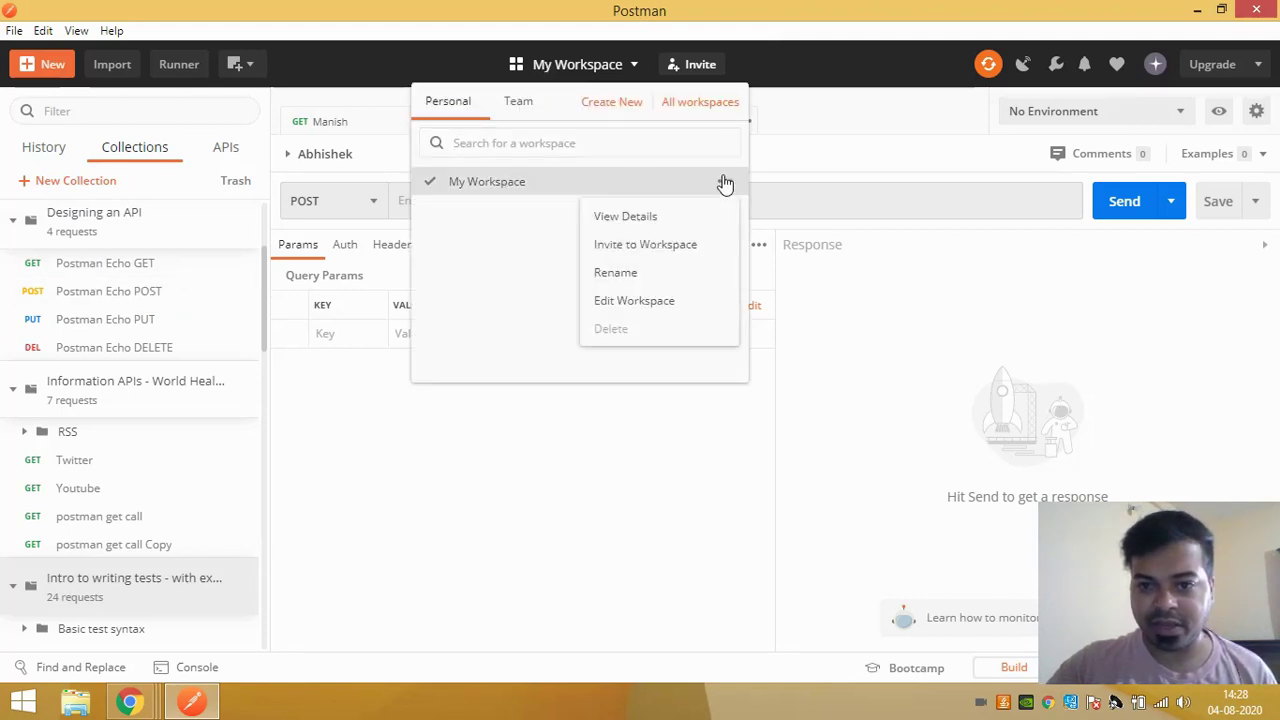
{"action": "left_click", "coordinate": [660, 256]}
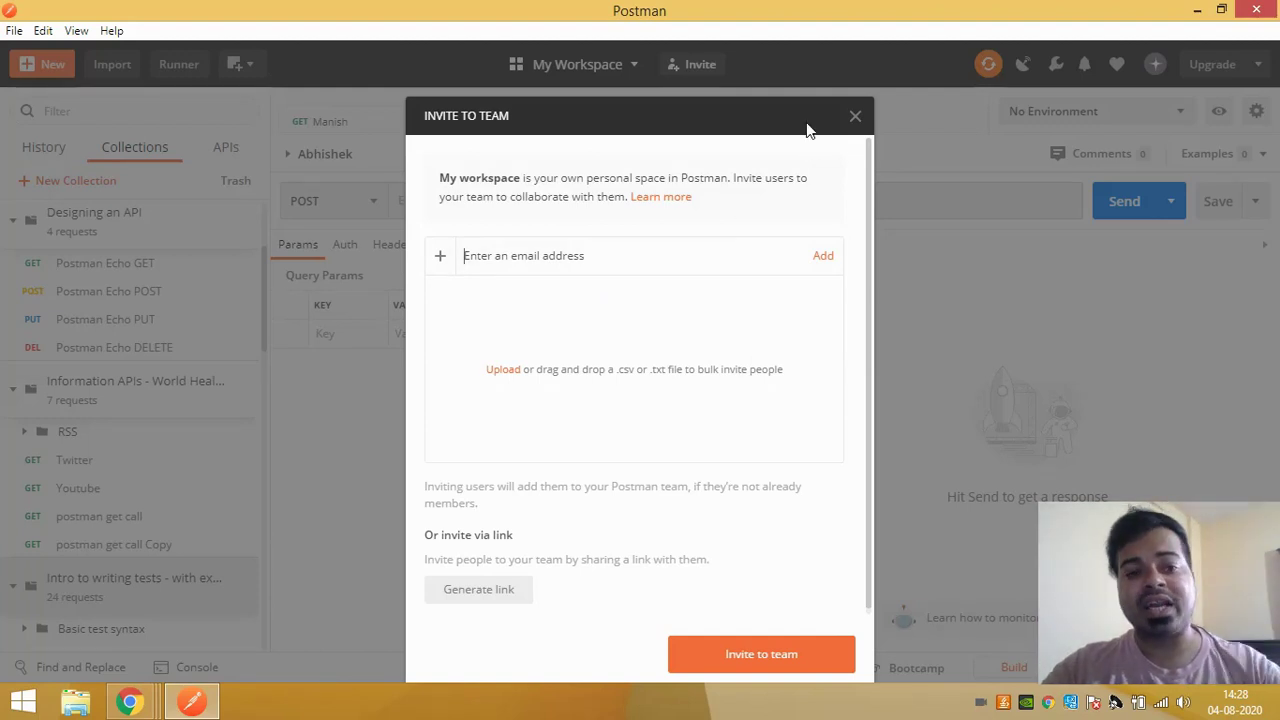
{"action": "left_click", "coordinate": [853, 117]}
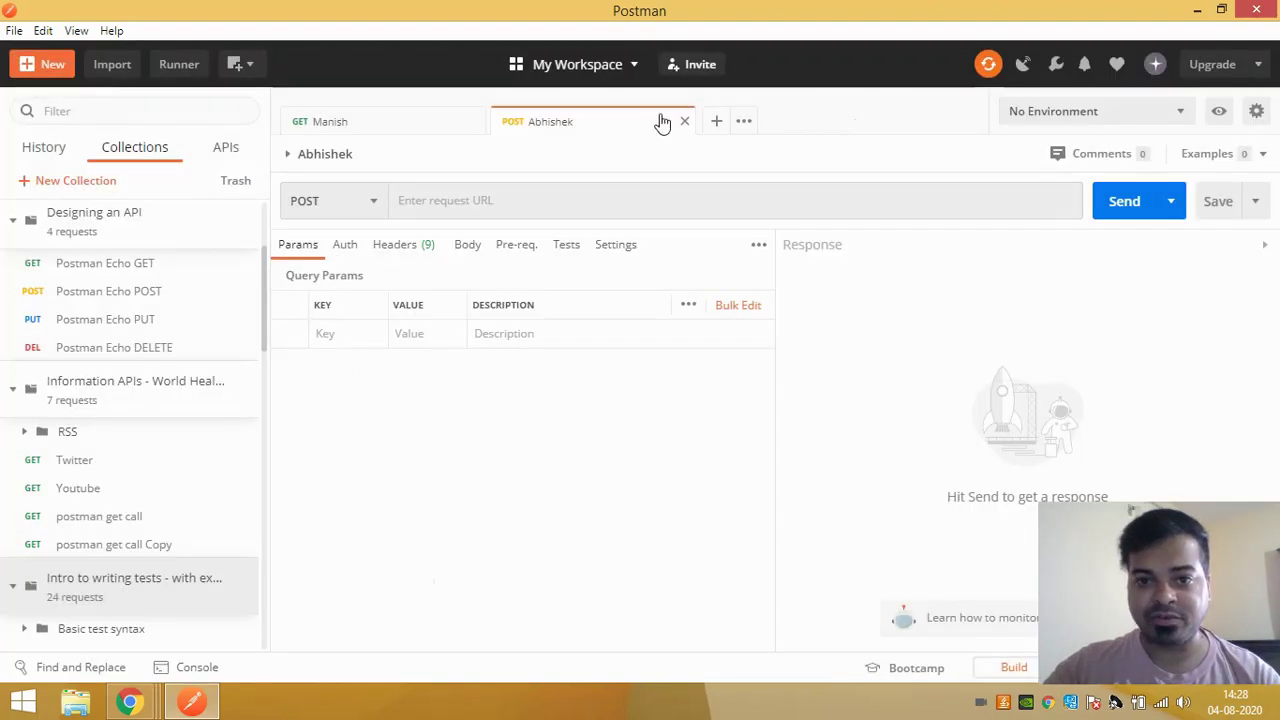
Check the workspace switcher again and view the team invitation form from the header, closing both
{"action": "left_click", "coordinate": [632, 66]}
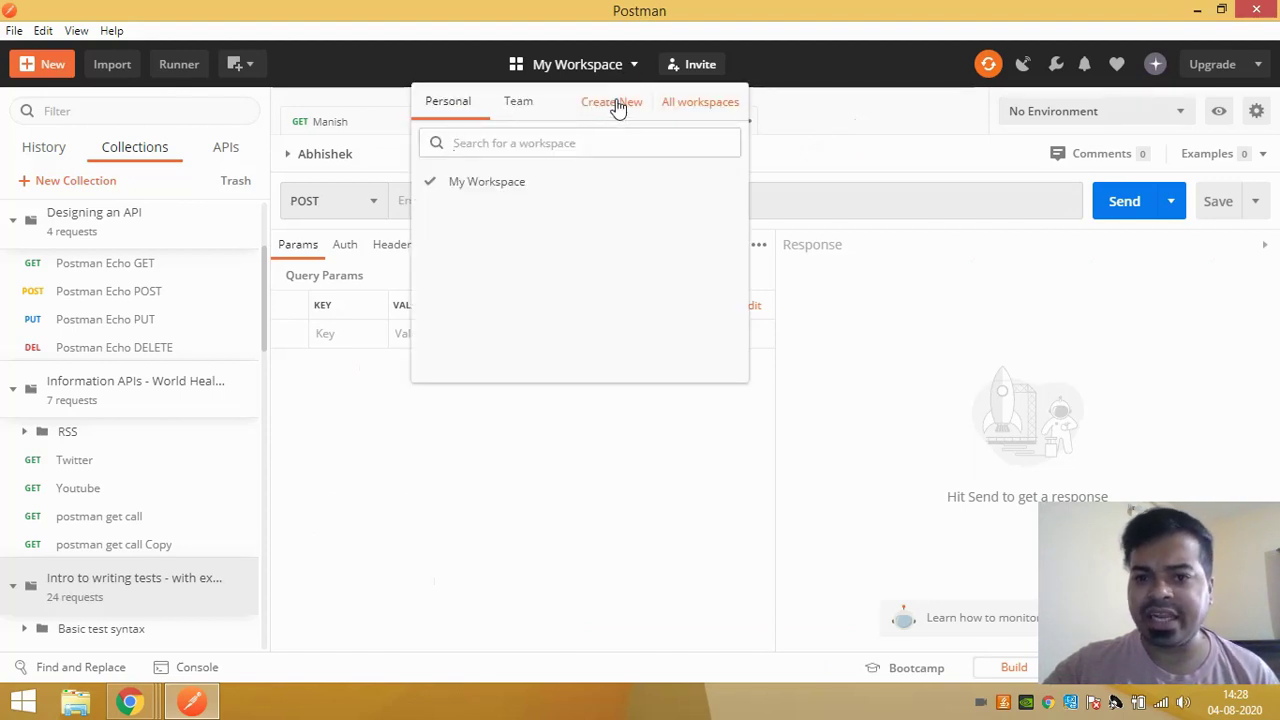
{"action": "left_click", "coordinate": [816, 372]}
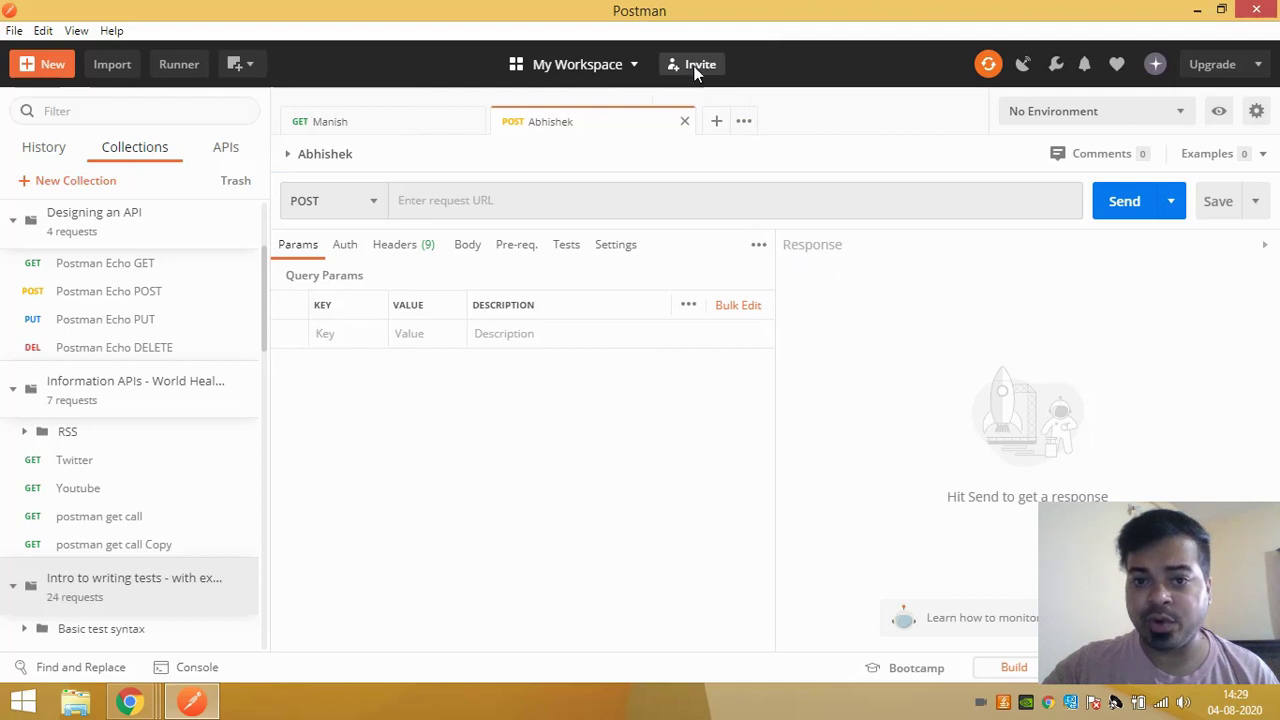
{"action": "left_click", "coordinate": [697, 68]}
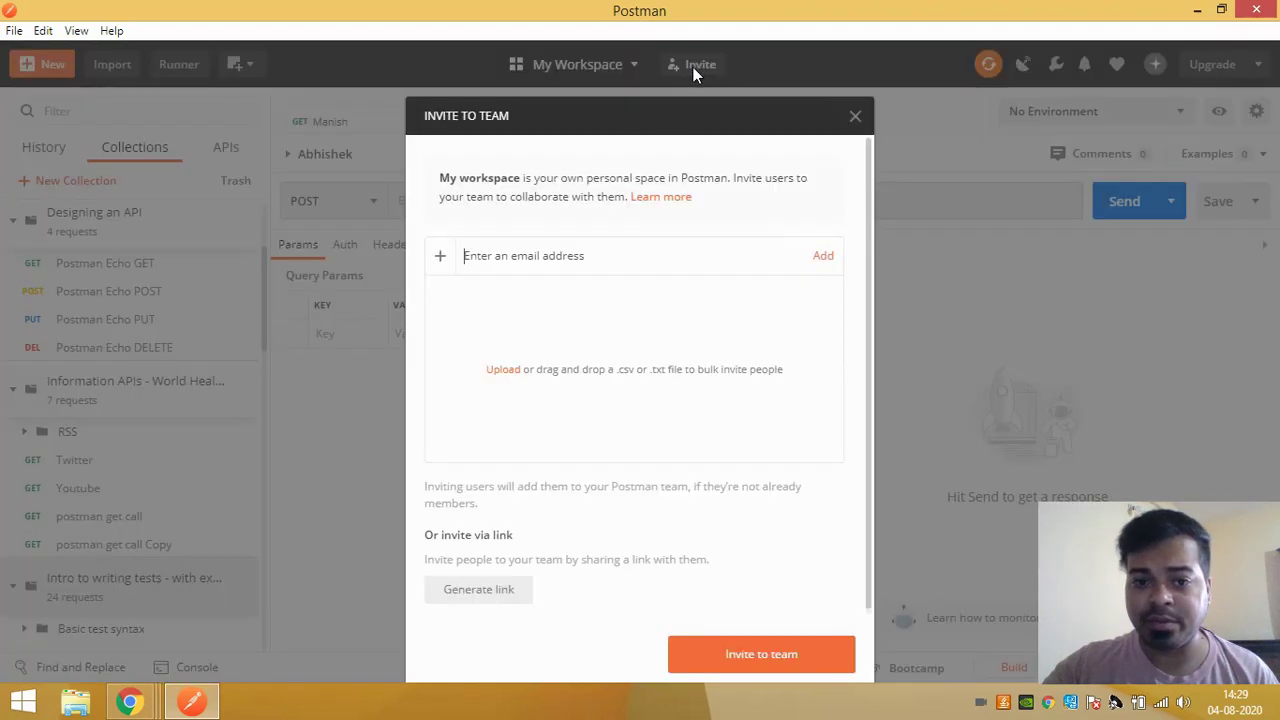
{"action": "left_click", "coordinate": [855, 117]}
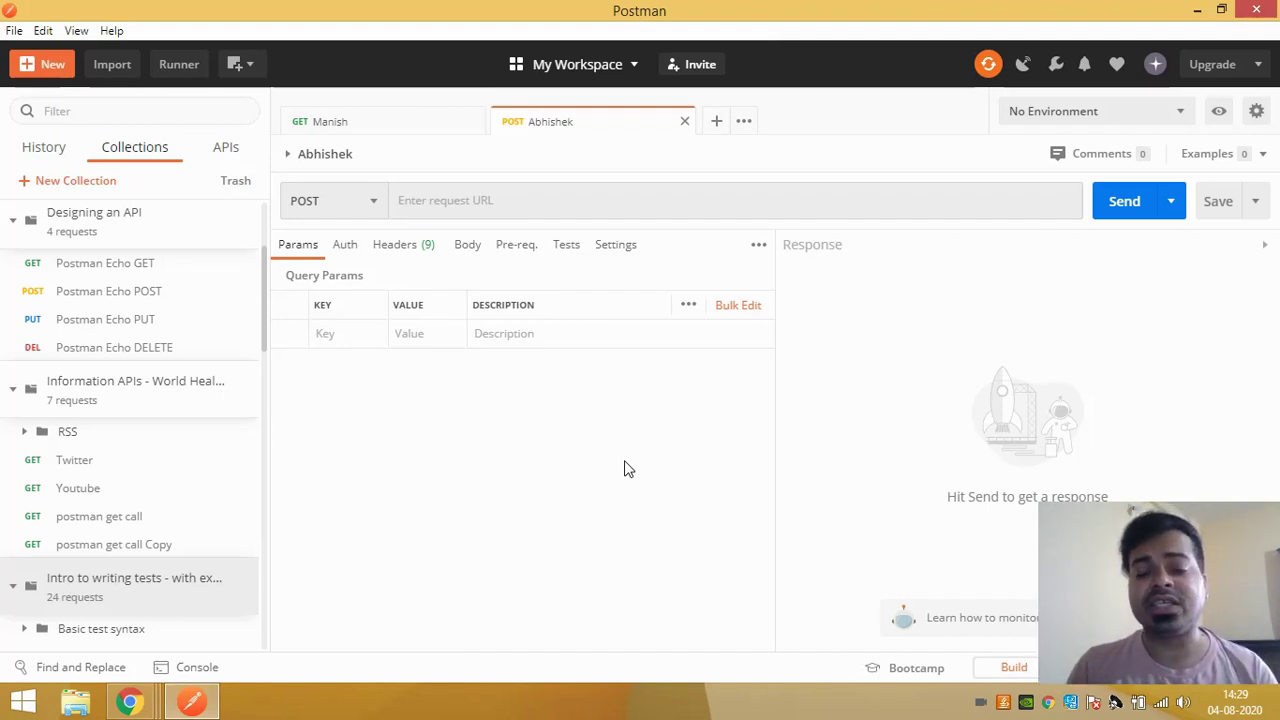
Check the sync control and view the proxy options for capturing requests and cookies
{"action": "left_click", "coordinate": [988, 66]}
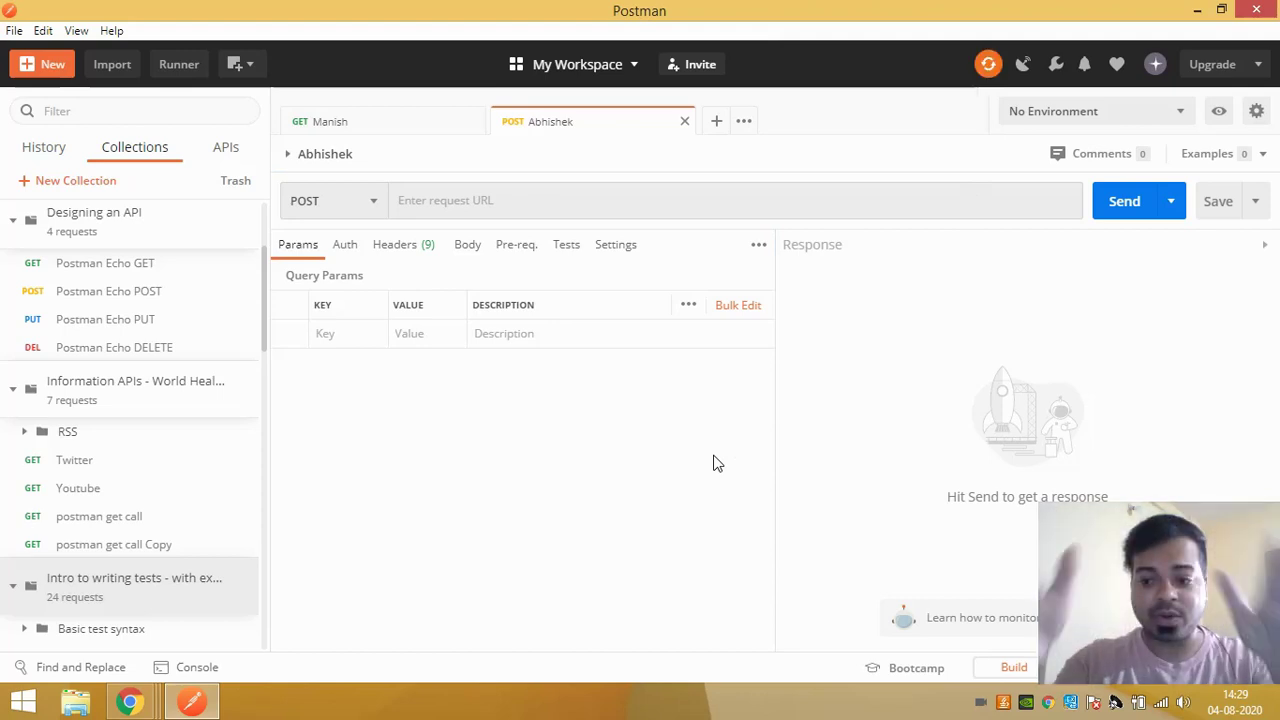
{"action": "left_click", "coordinate": [1025, 66]}
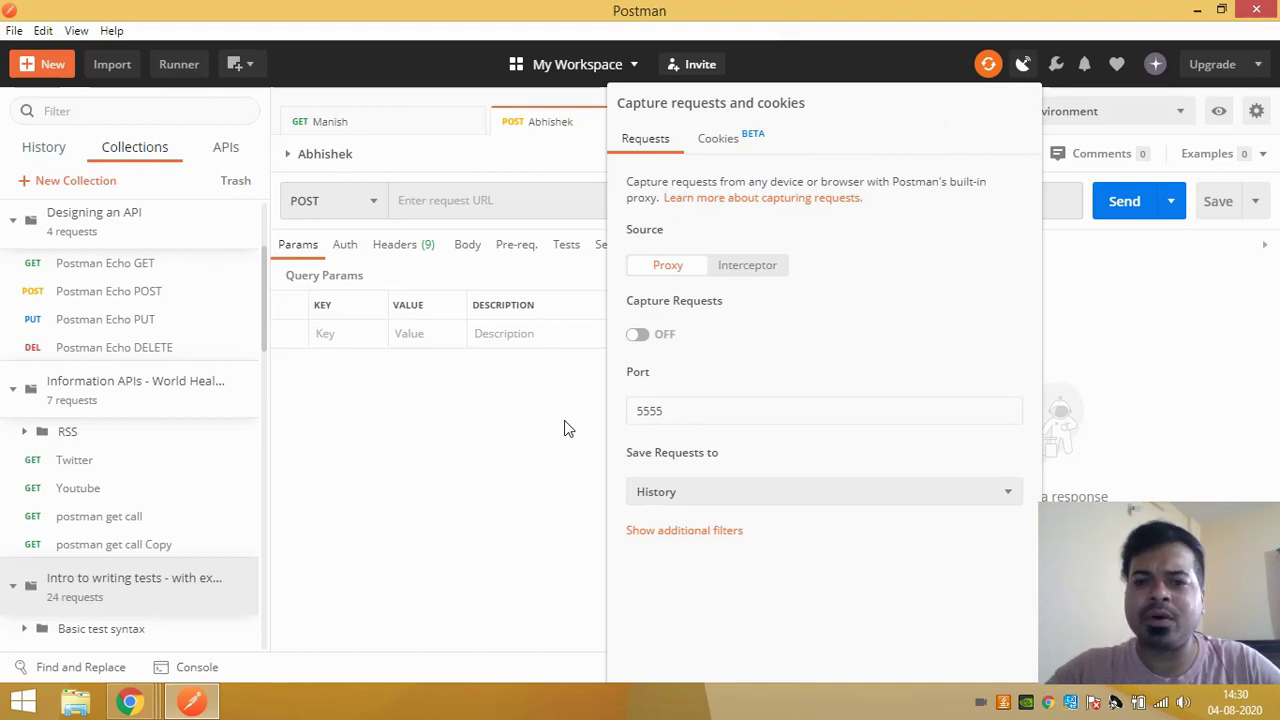
{"action": "left_click", "coordinate": [1056, 66]}
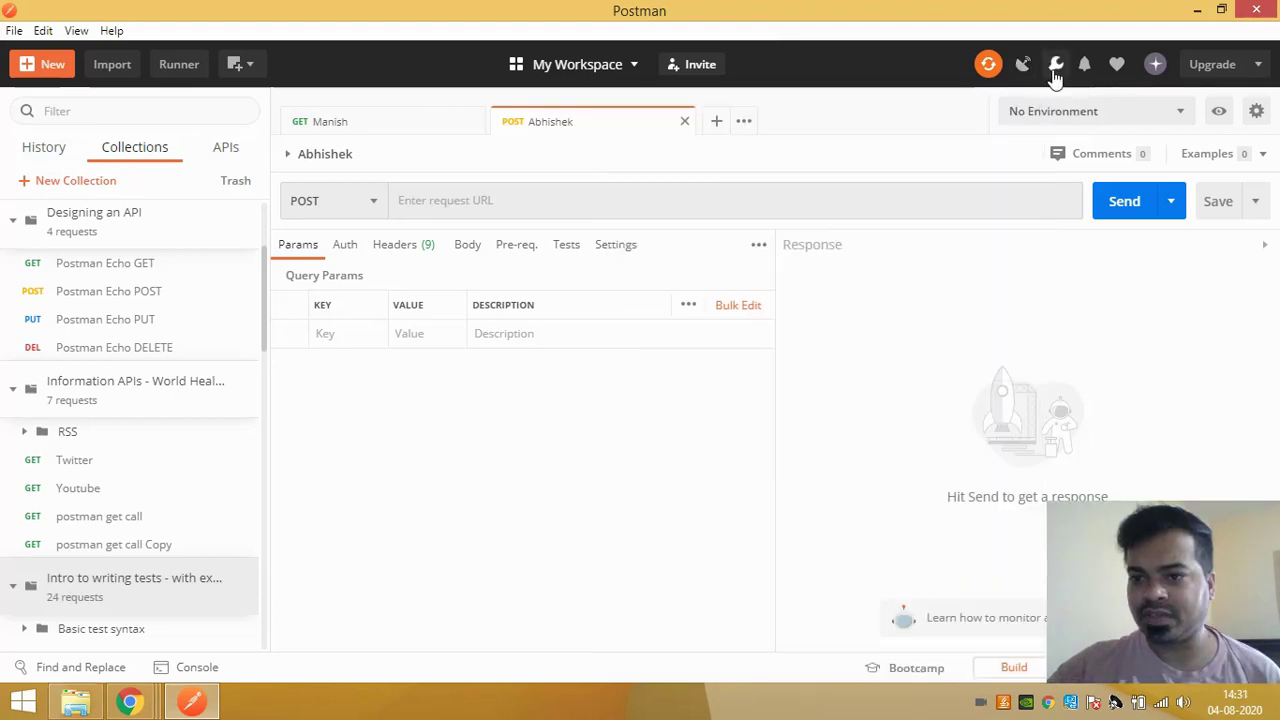
Look over the settings and help options and the application's file commands, leaving everything as is
{"action": "left_click", "coordinate": [1054, 70]}
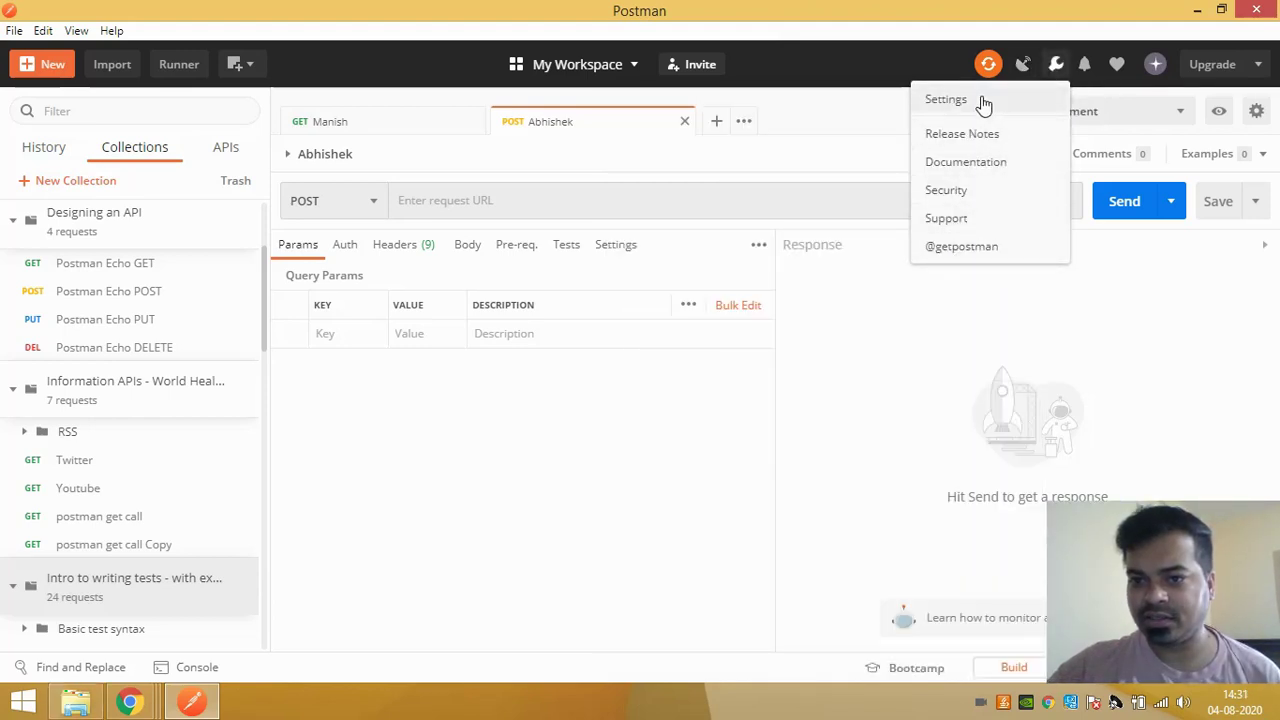
{"action": "left_click", "coordinate": [14, 31]}
{"action": "left_click", "coordinate": [537, 357]}
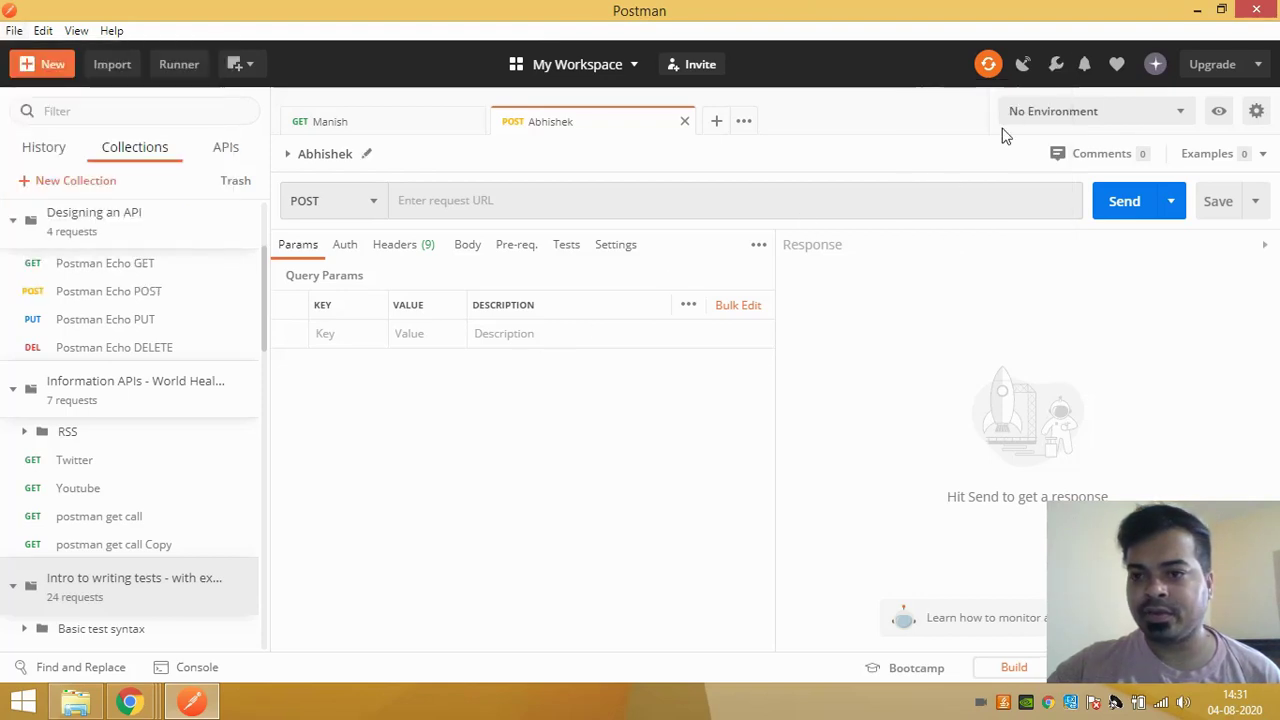
Check the notifications, the Twitter link and the signed-in account's options, closing the browser window and the account options
{"action": "left_click", "coordinate": [1083, 64]}
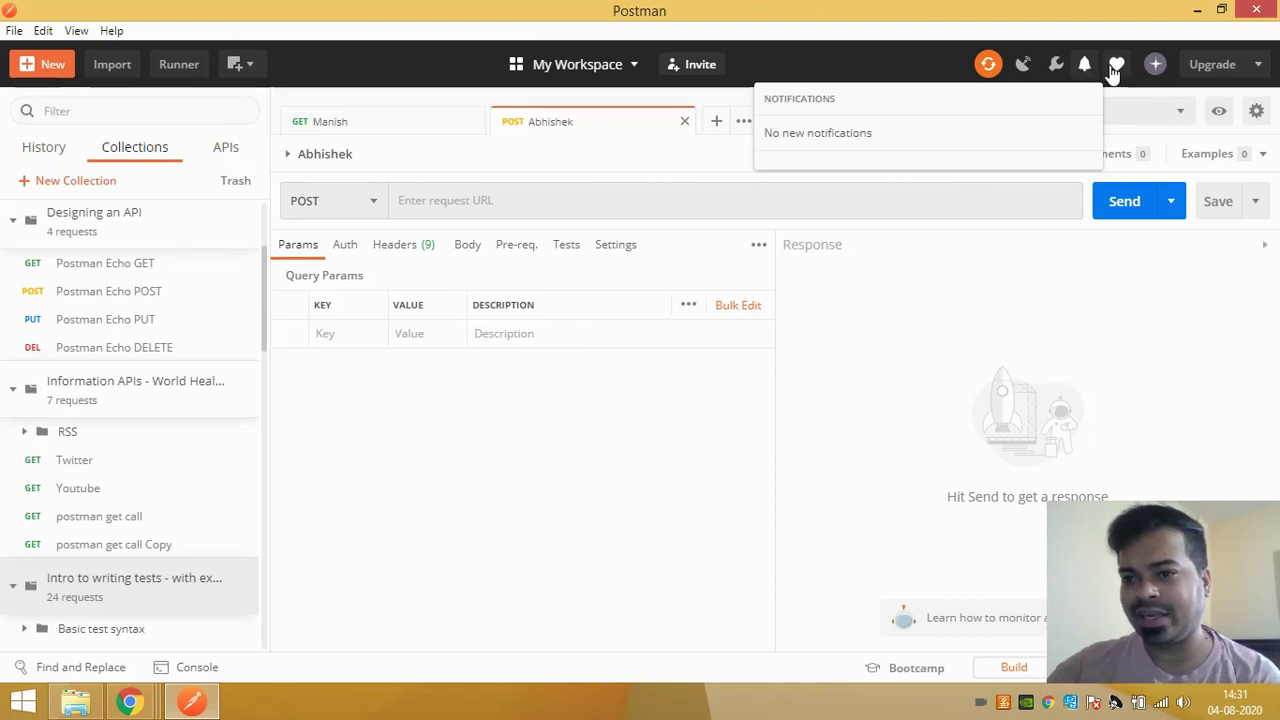
{"action": "left_click", "coordinate": [1117, 66]}
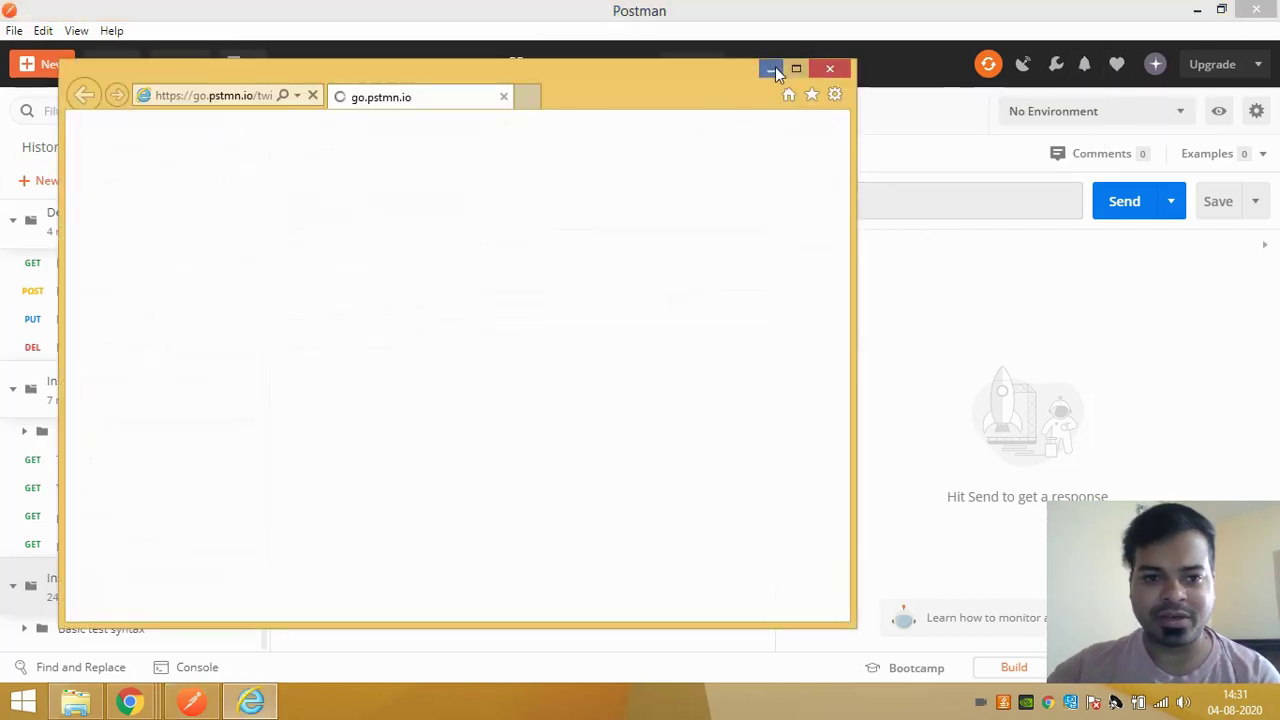
{"action": "left_click", "coordinate": [832, 70]}
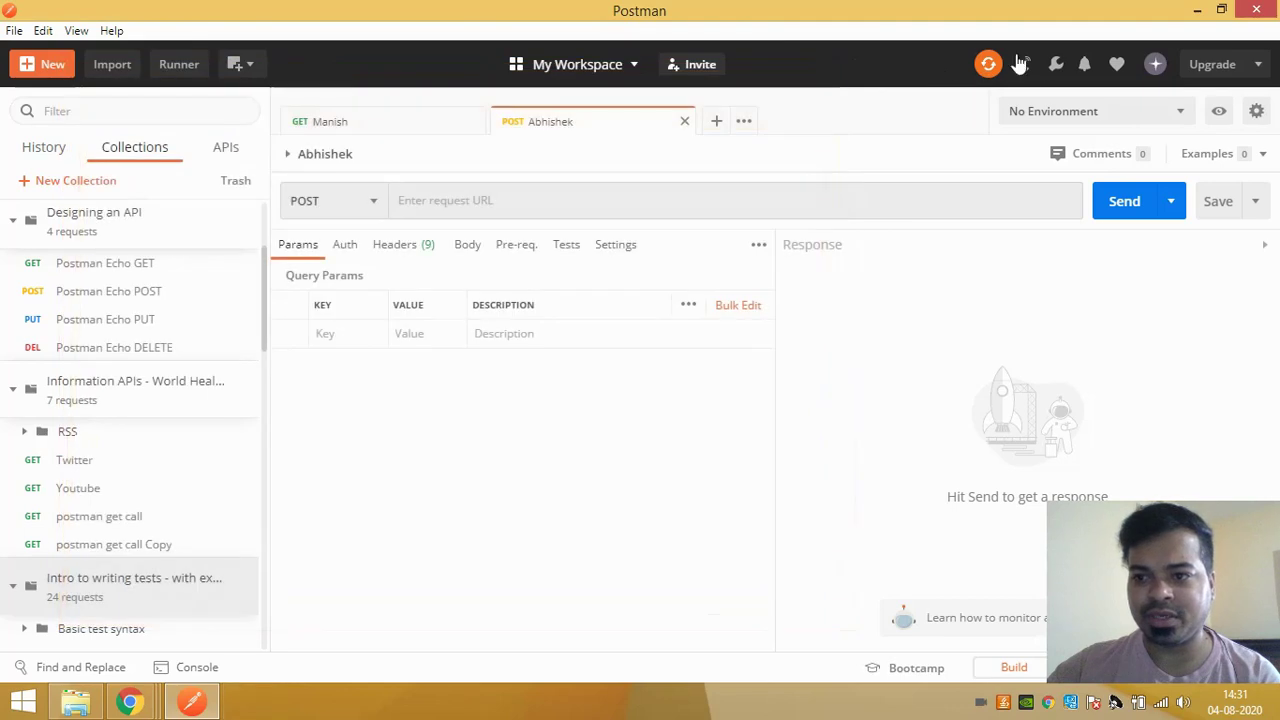
{"action": "left_click", "coordinate": [1157, 65]}
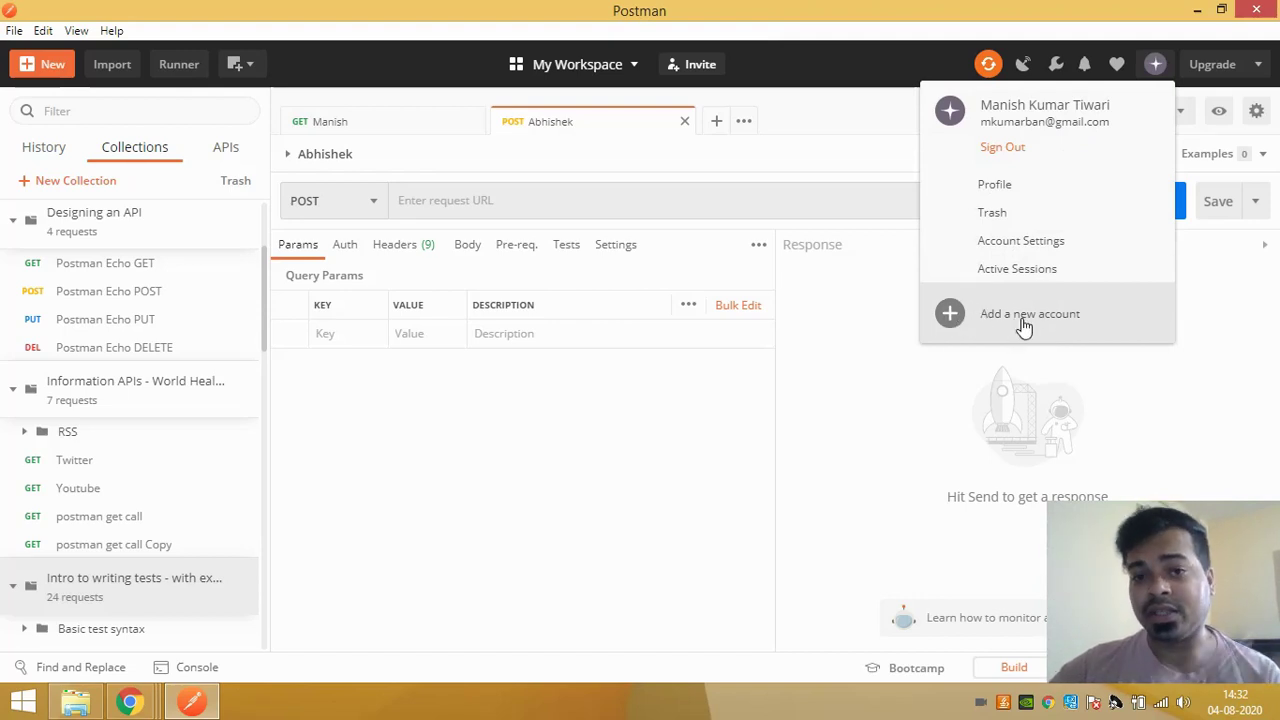
{"action": "left_click", "coordinate": [958, 378]}
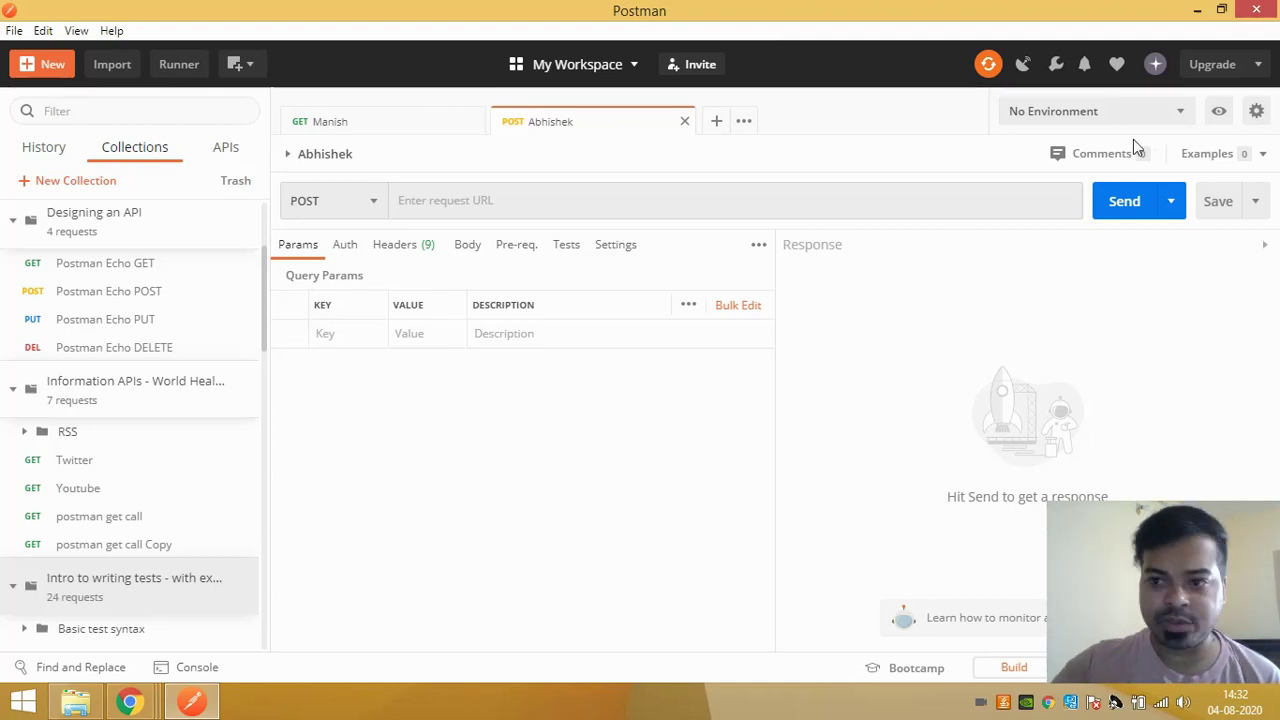
Review the import options for files, folders and links, and close the import dialog without importing anything
{"action": "left_click", "coordinate": [110, 66]}
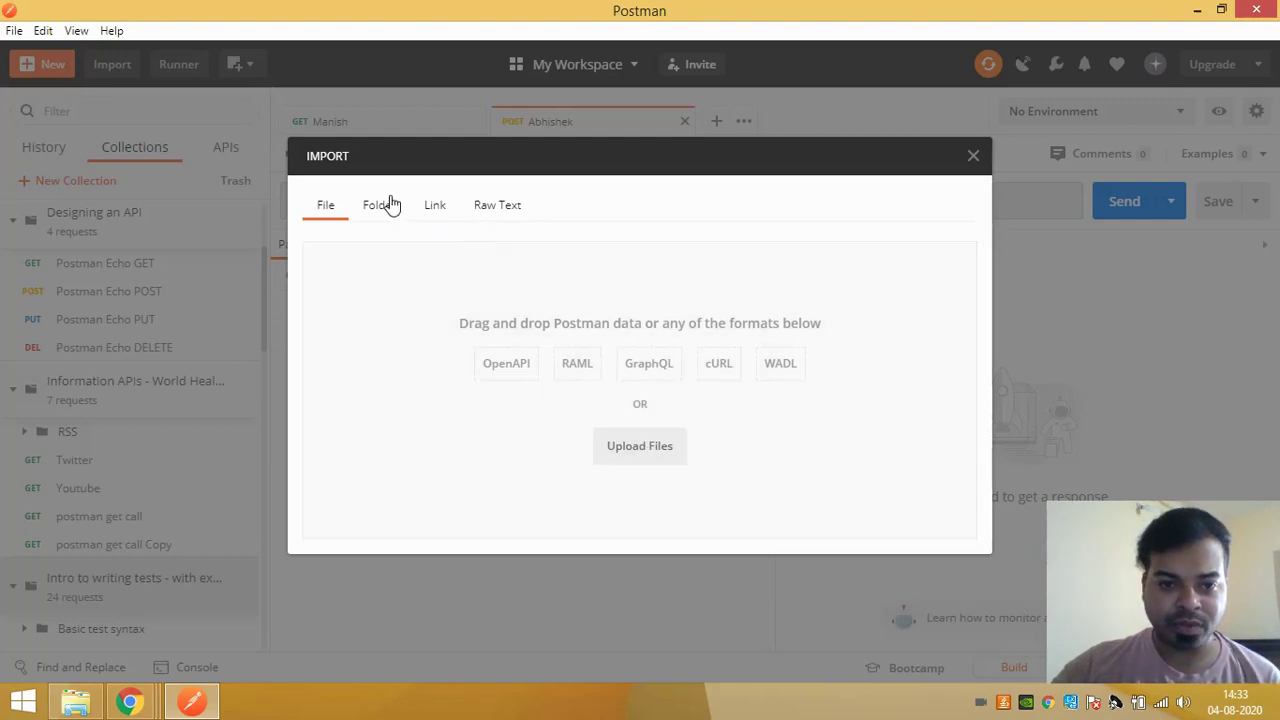
{"action": "left_click", "coordinate": [390, 208]}
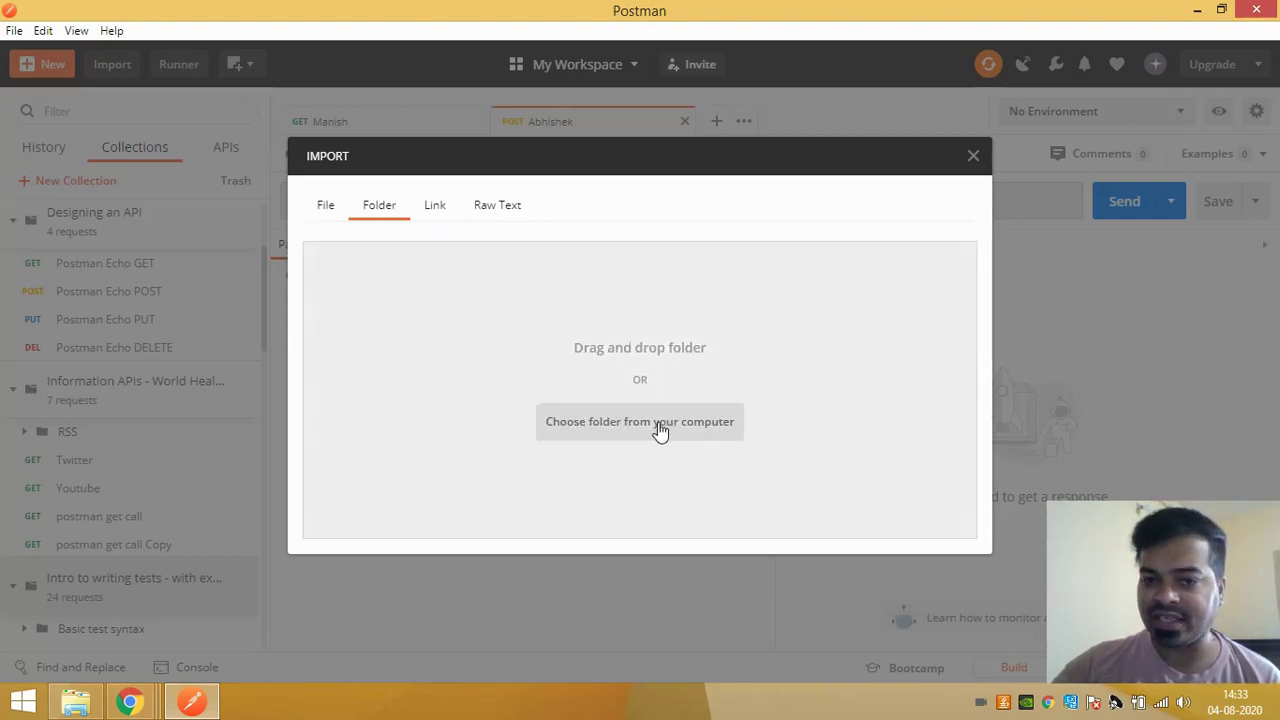
{"action": "left_click", "coordinate": [436, 204]}
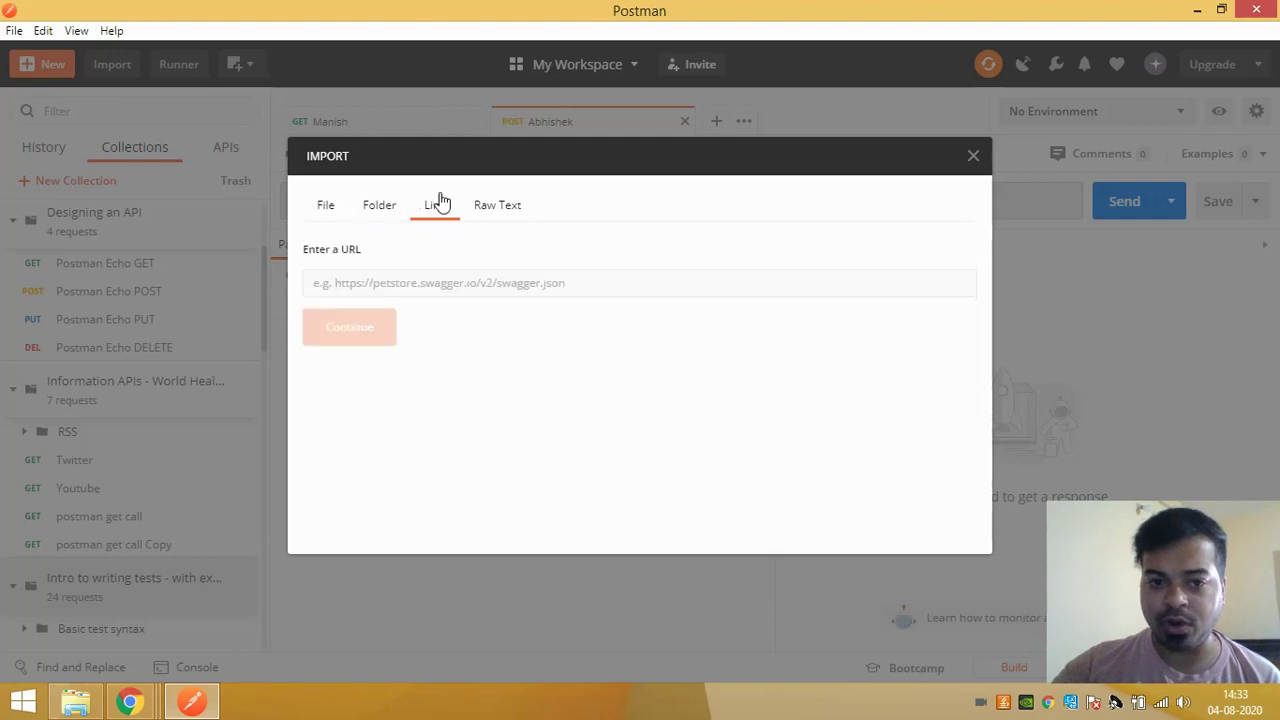
{"action": "left_click", "coordinate": [438, 285]}
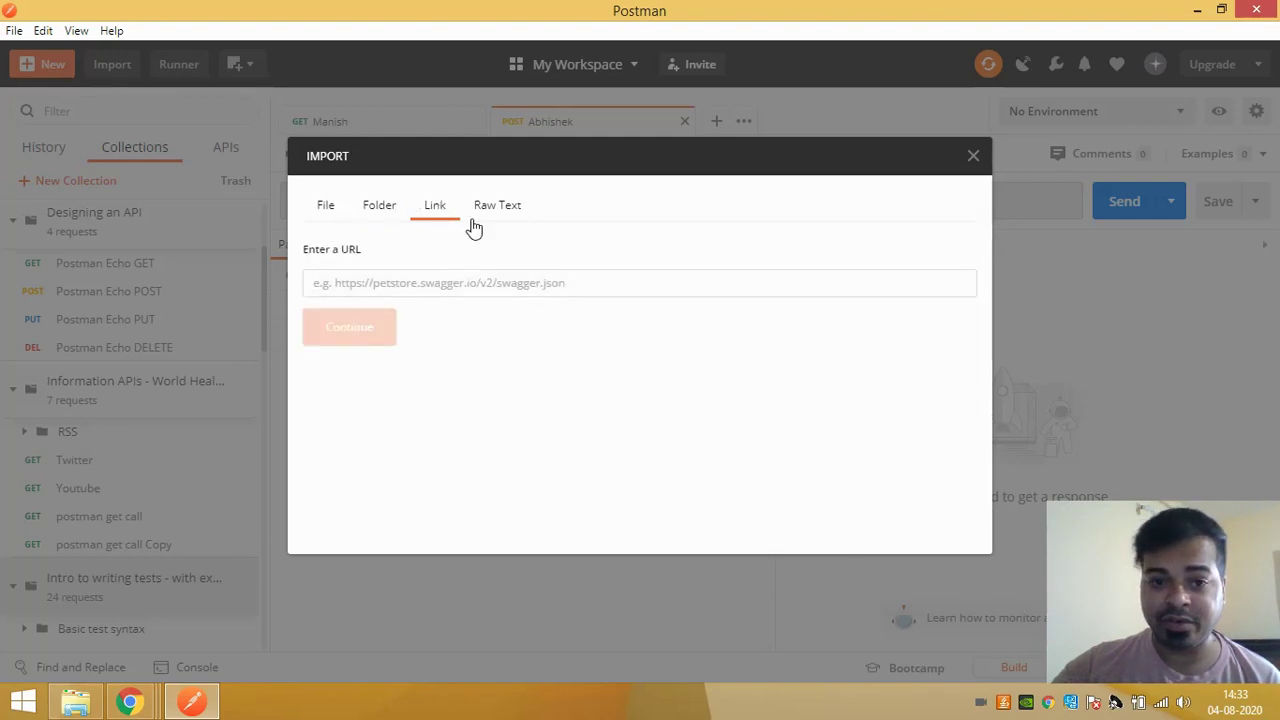
{"action": "left_click", "coordinate": [971, 158]}
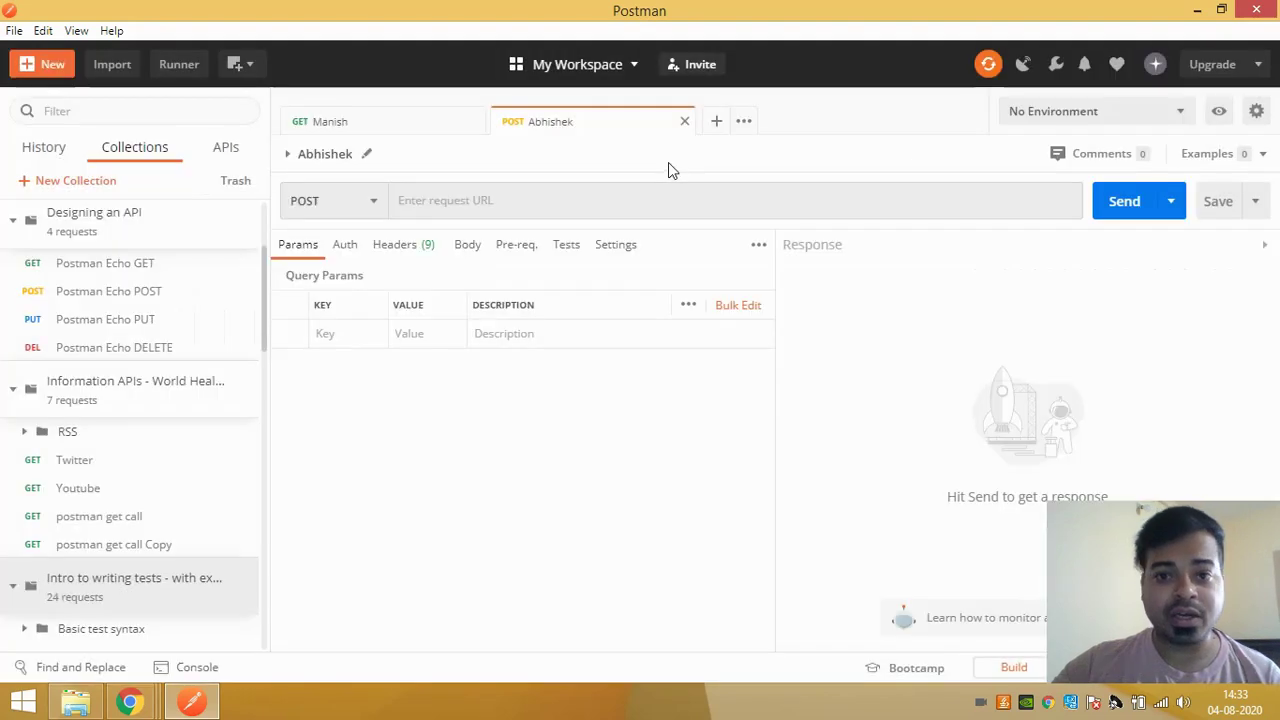
View the Collection Runner window and close it, and check the options for opening a new tab or window
{"action": "left_click", "coordinate": [180, 63]}
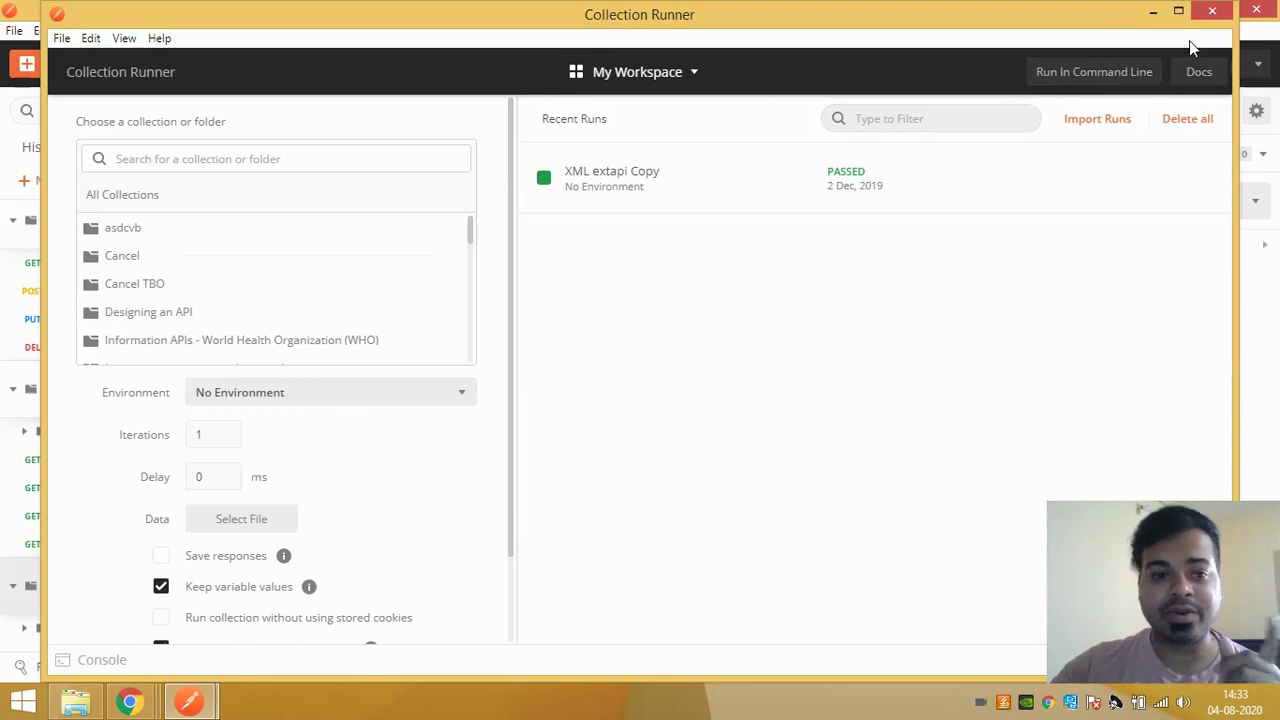
{"action": "left_click", "coordinate": [1211, 13]}
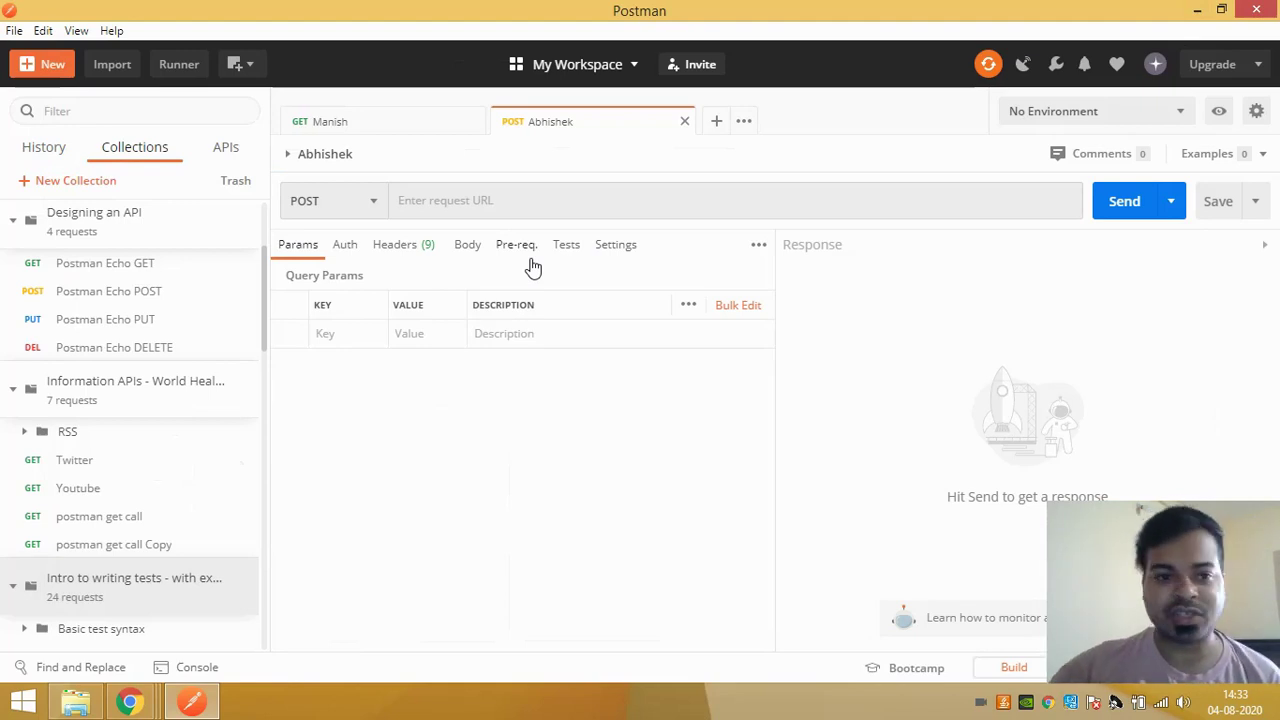
{"action": "left_click", "coordinate": [247, 70]}
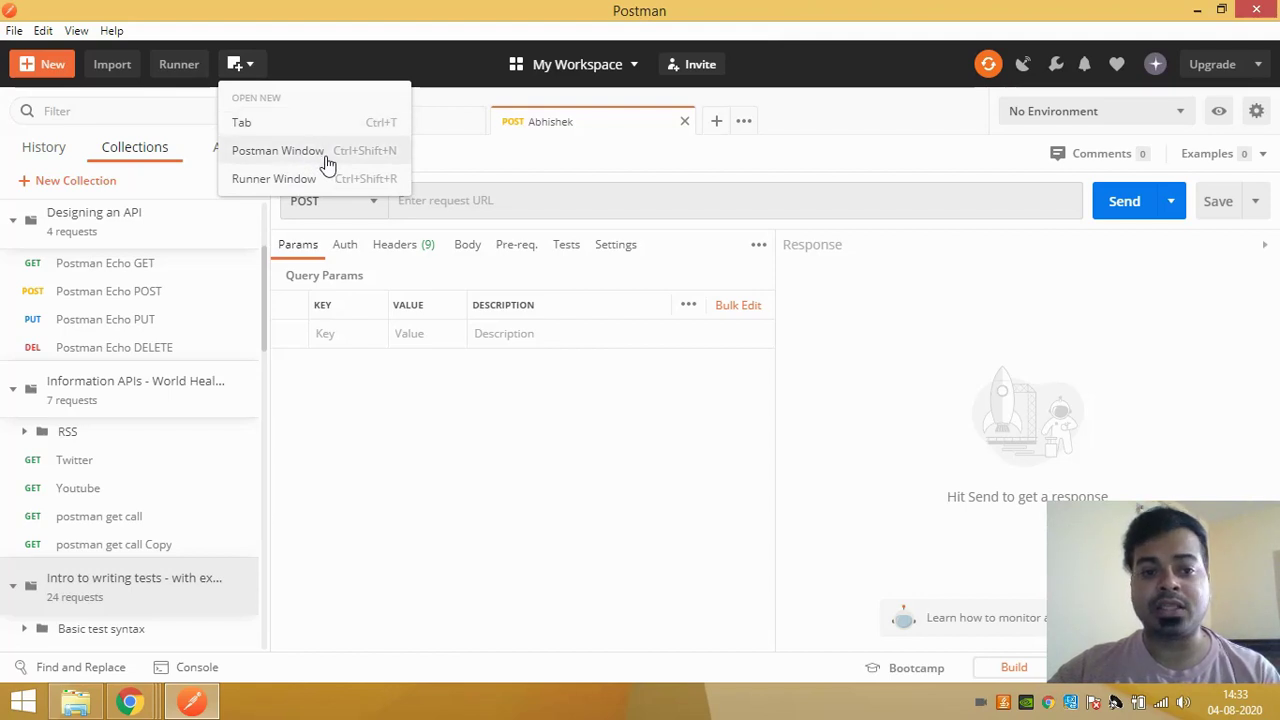
{"action": "left_click", "coordinate": [366, 405]}
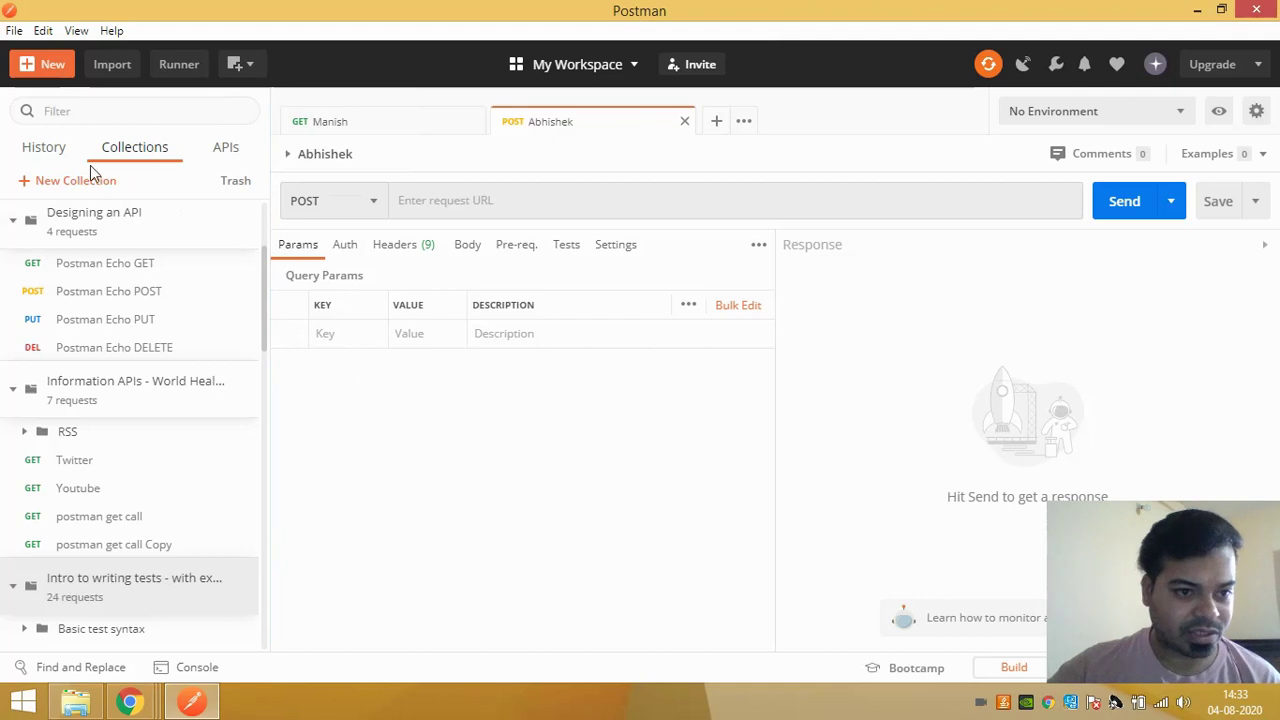
View the history of sent requests and return to the collections list
{"action": "left_click", "coordinate": [55, 149]}
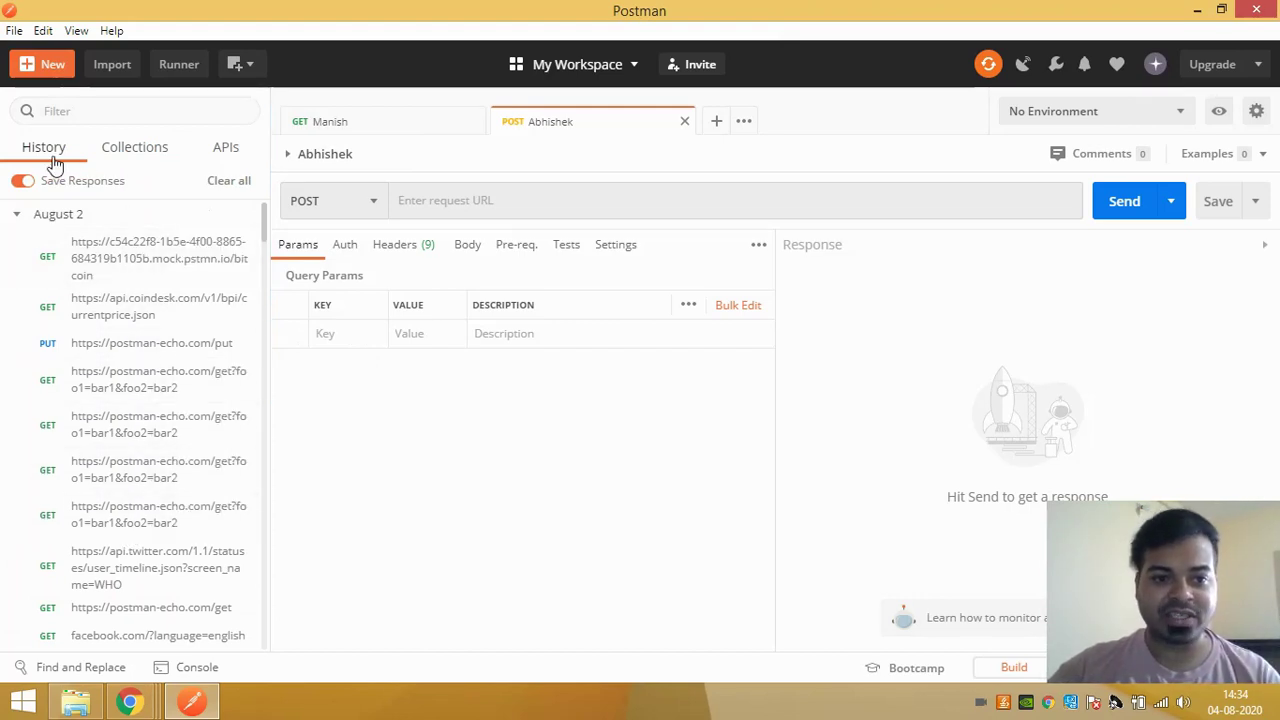
{"action": "left_click", "coordinate": [120, 155]}
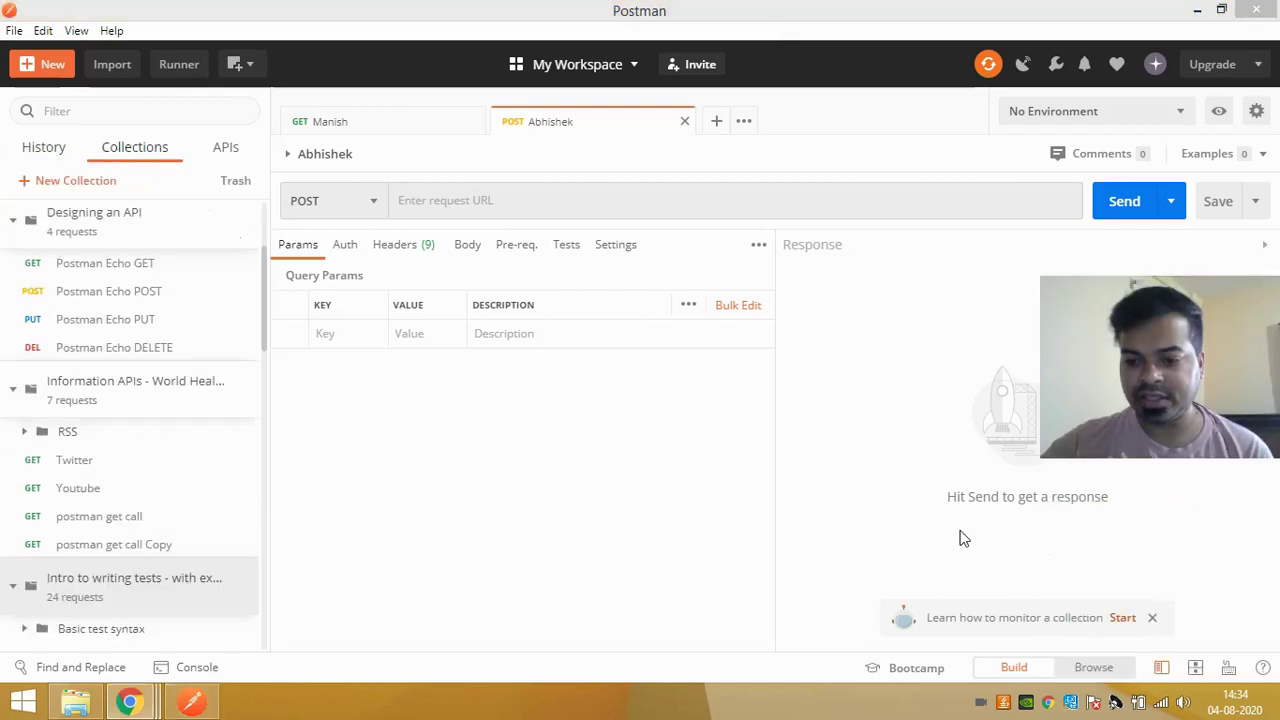
Open the Bootcamp, check the skills progress, and briefly resume the Design an API lesson before leaving its guidance
{"action": "left_click", "coordinate": [898, 675]}
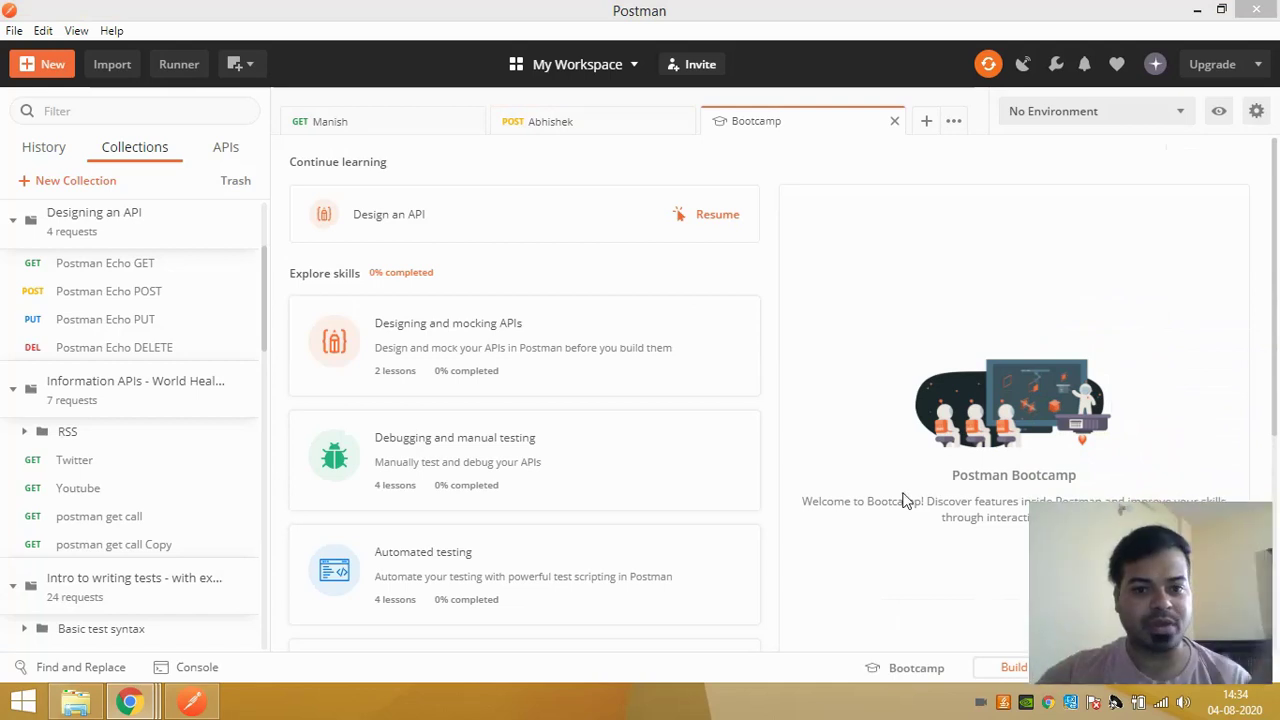
{"action": "triple_click", "coordinate": [435, 274]}
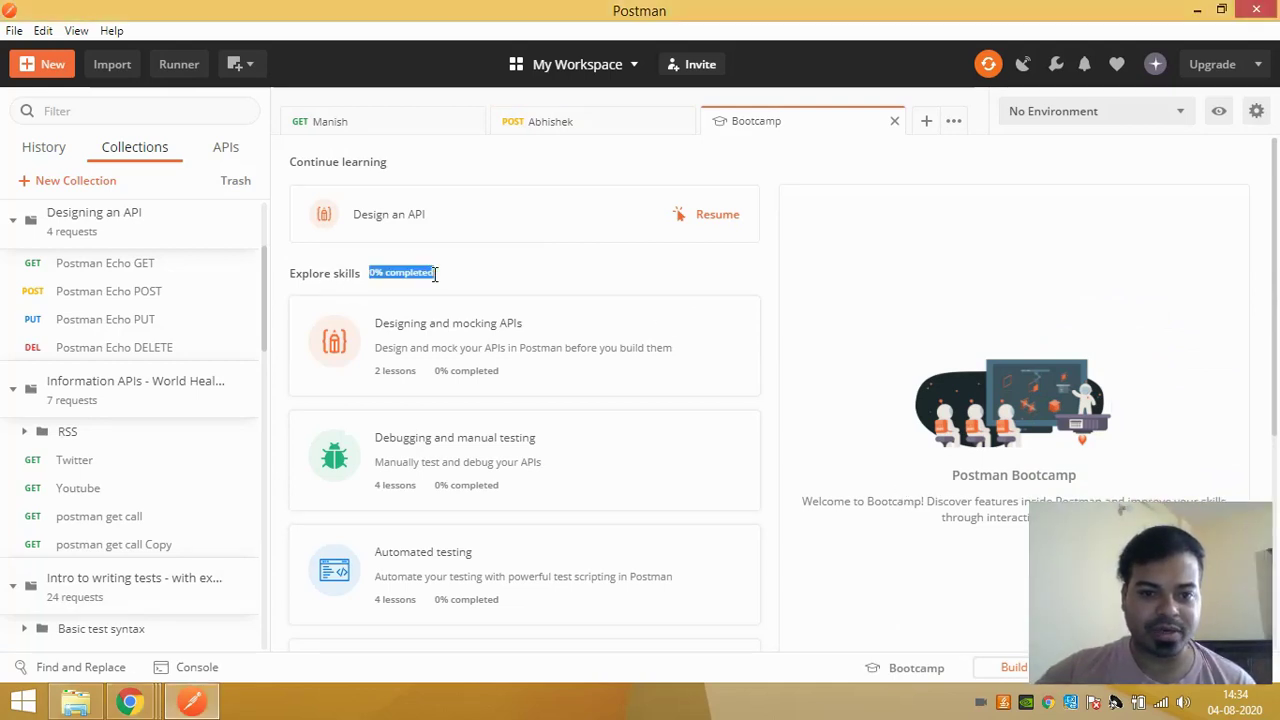
{"action": "left_click", "coordinate": [720, 217]}
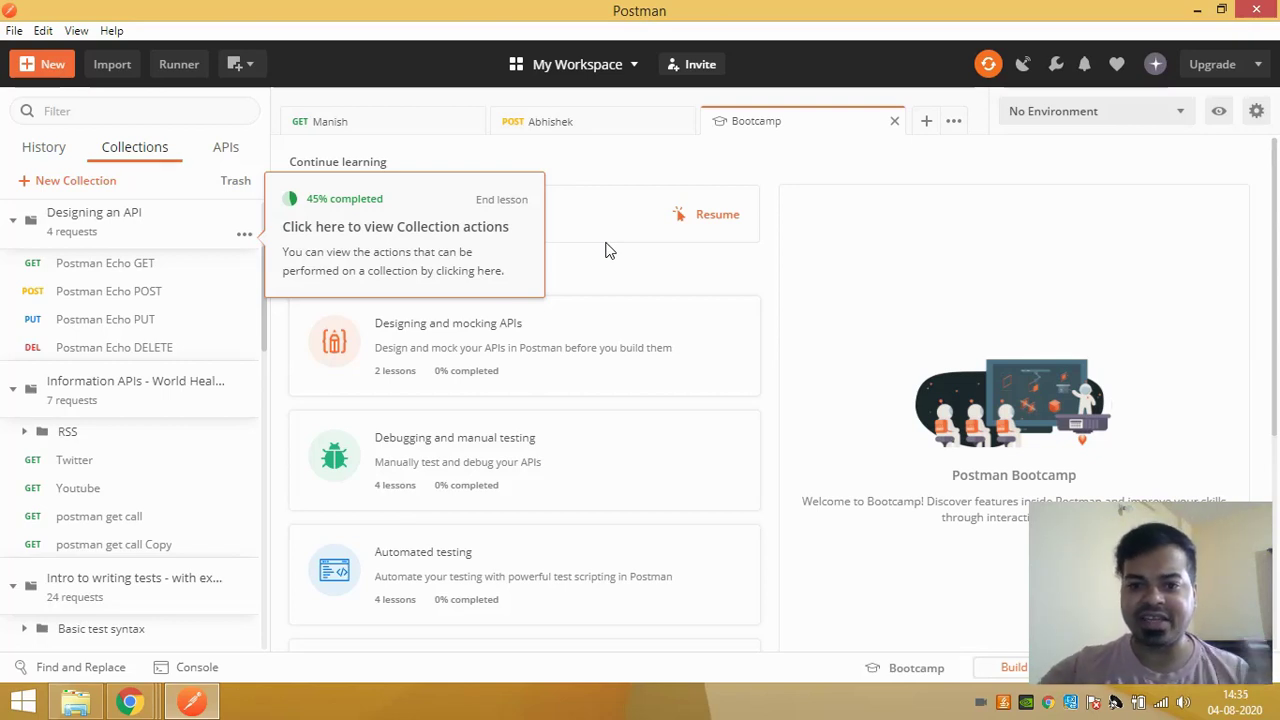
{"action": "left_click", "coordinate": [918, 677]}
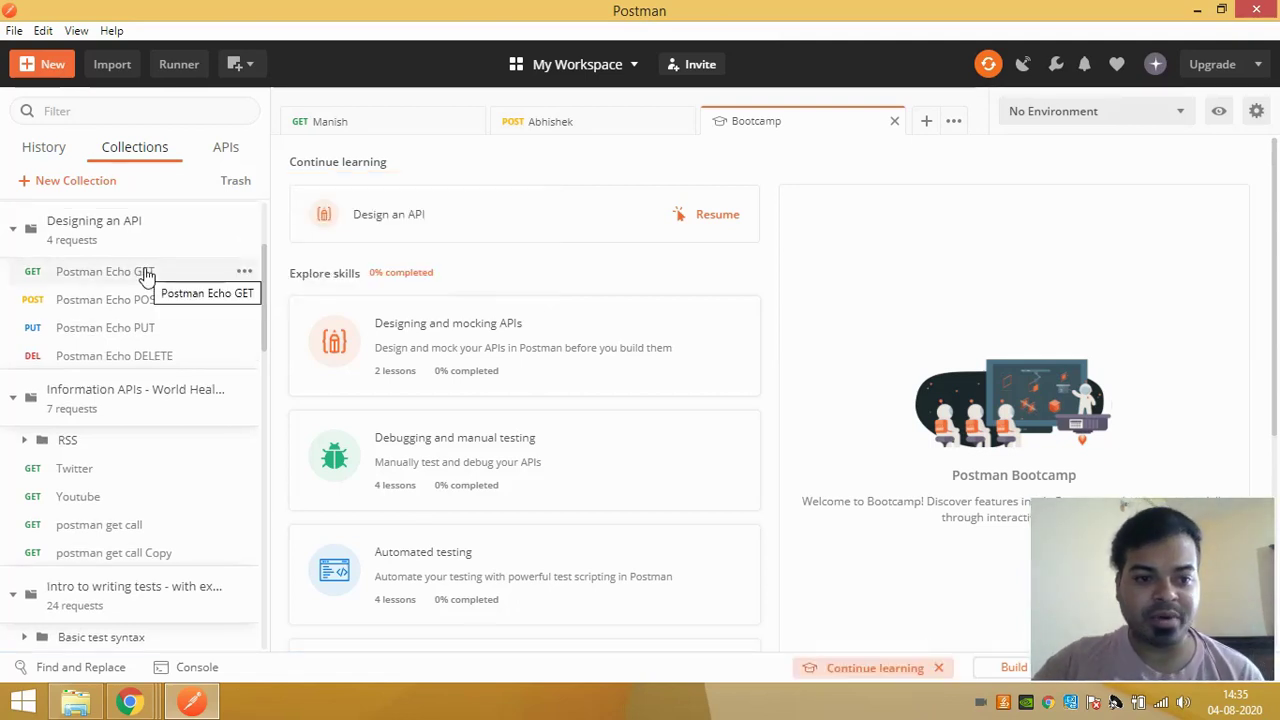
Open the Postman Echo GET request from the Designing an API collection and send it
{"action": "left_click", "coordinate": [145, 273]}
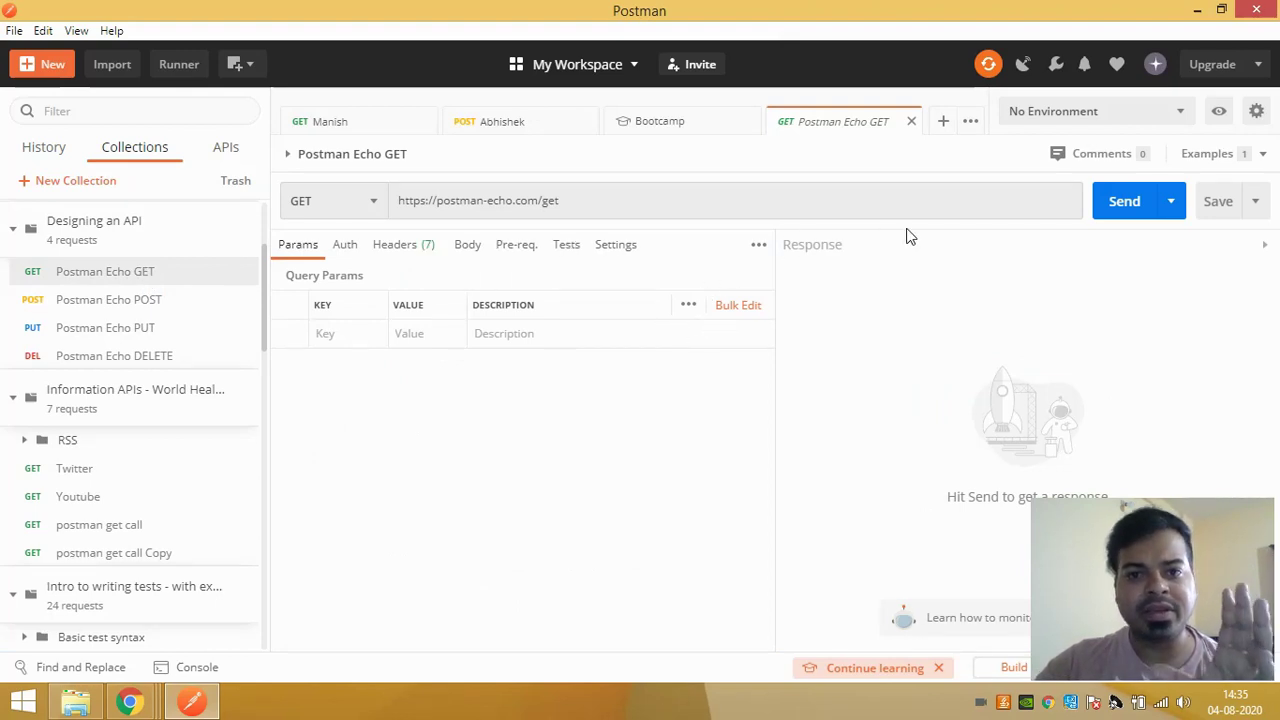
{"action": "left_click", "coordinate": [1105, 212]}
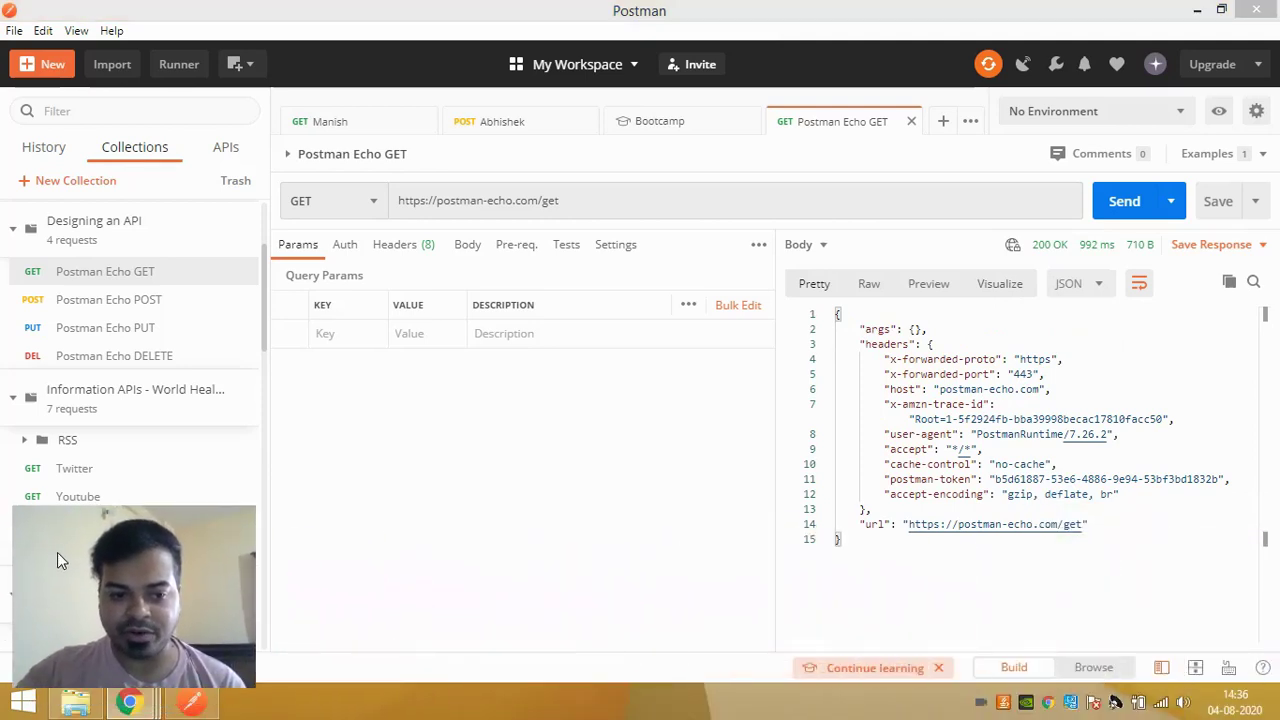
Review the GET request's URL and auto-generated headers, and highlight the JSON response body
{"action": "left_click", "coordinate": [600, 203]}
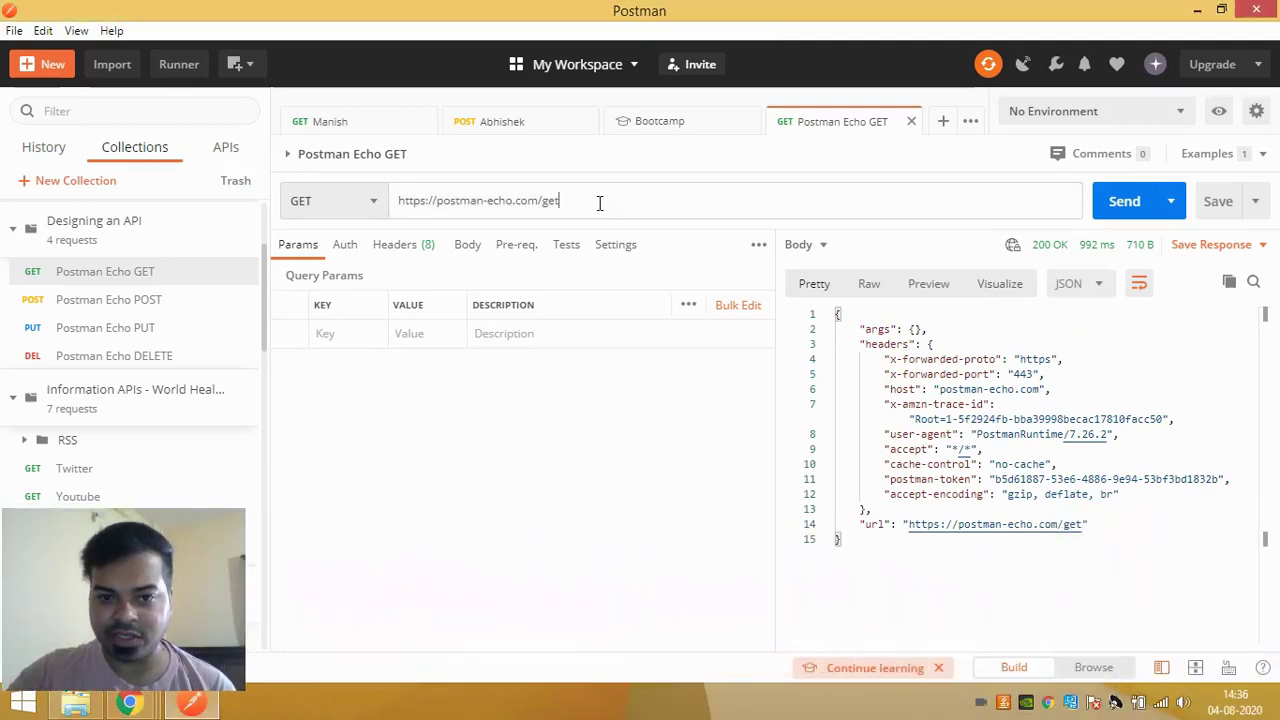
{"action": "left_click", "coordinate": [405, 244]}
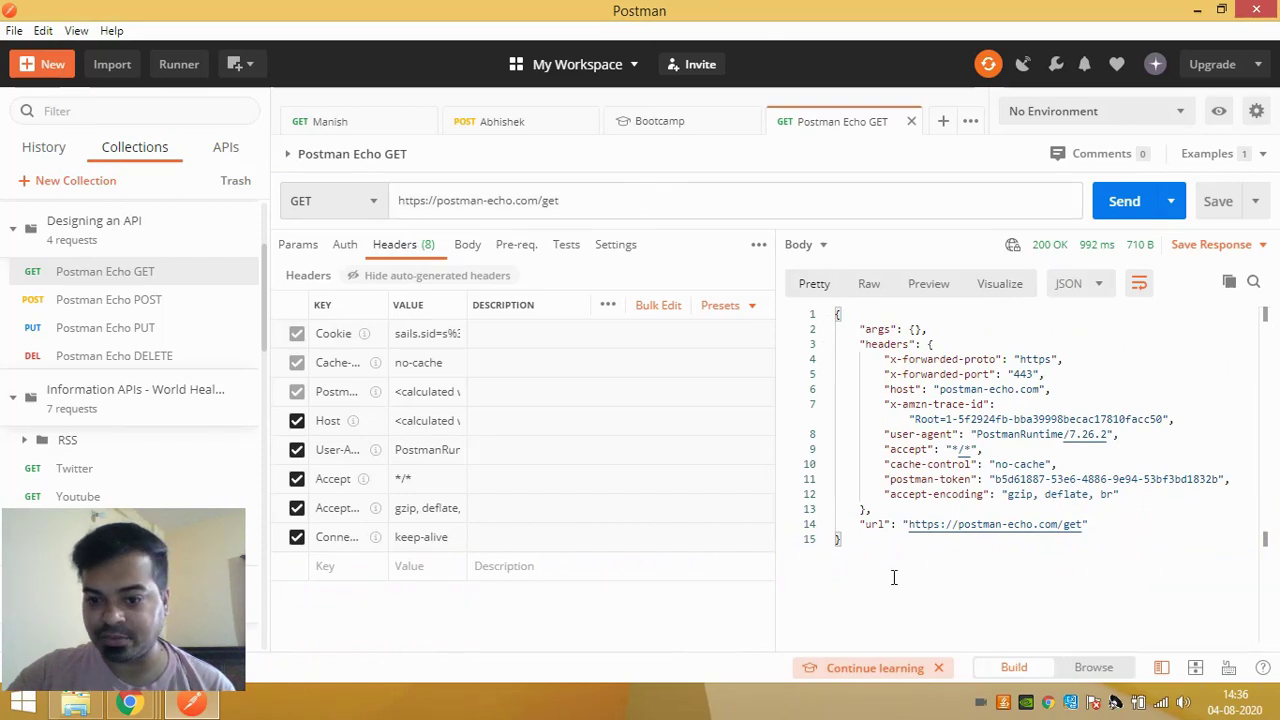
{"action": "left_click_drag", "start_coordinate": [894, 577], "coordinate": [883, 312]}
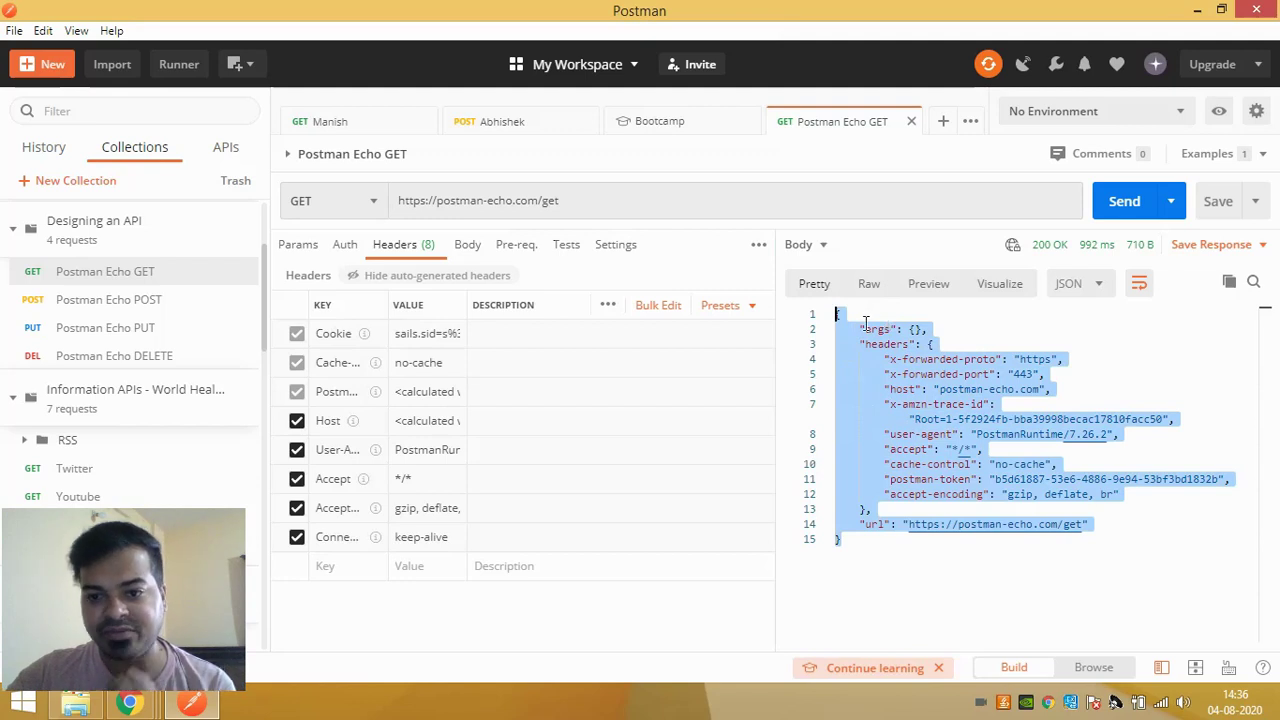
{"action": "left_click", "coordinate": [863, 568]}
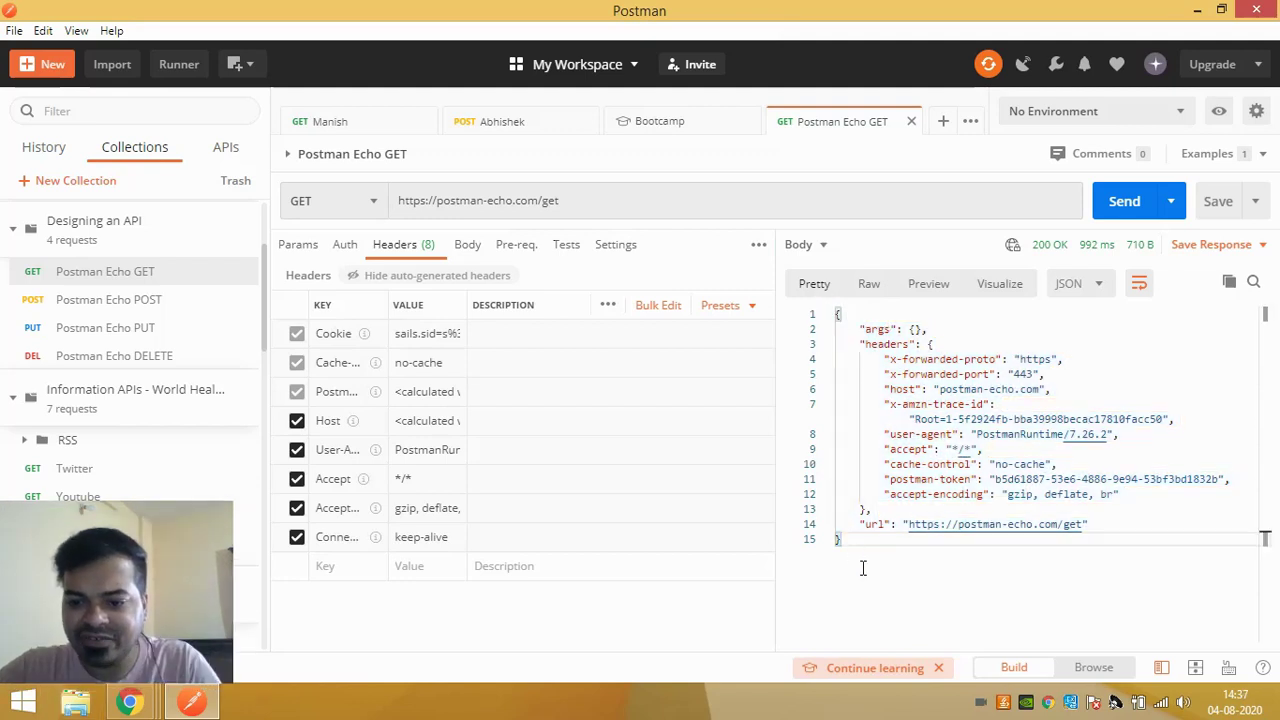
{"action": "left_click_drag", "start_coordinate": [863, 568], "coordinate": [842, 314]}
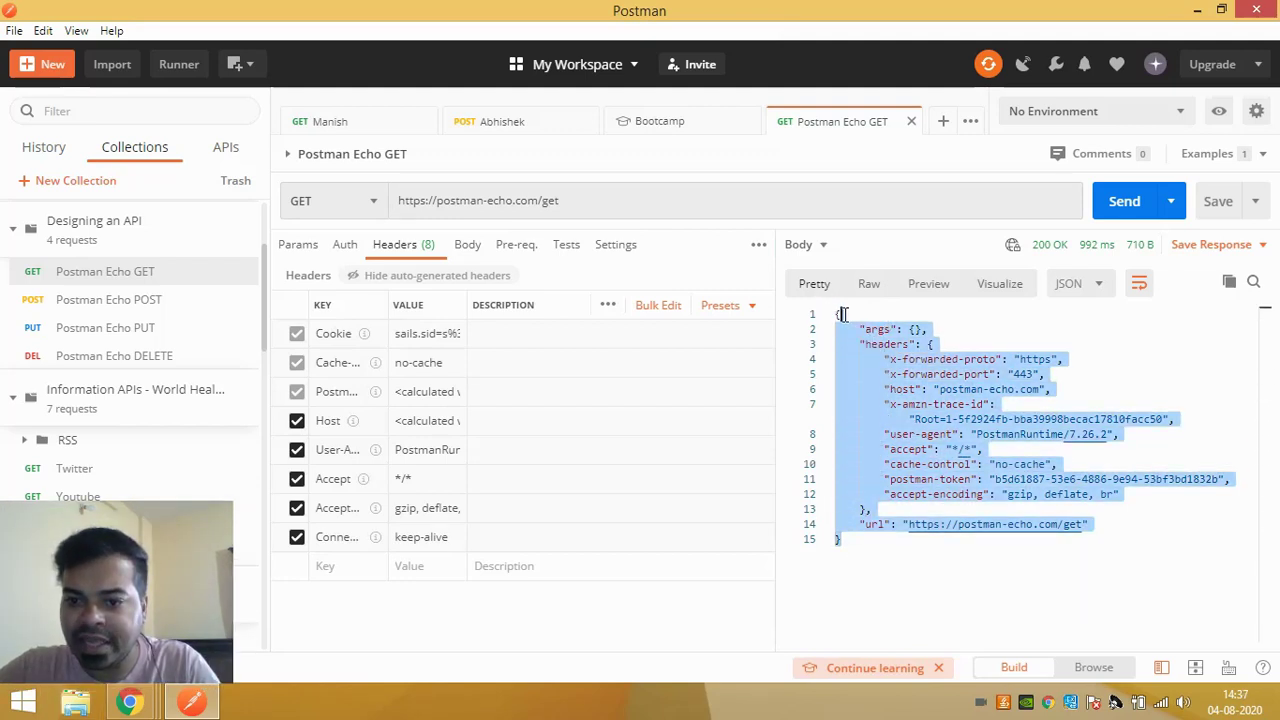
{"action": "left_click", "coordinate": [861, 560]}
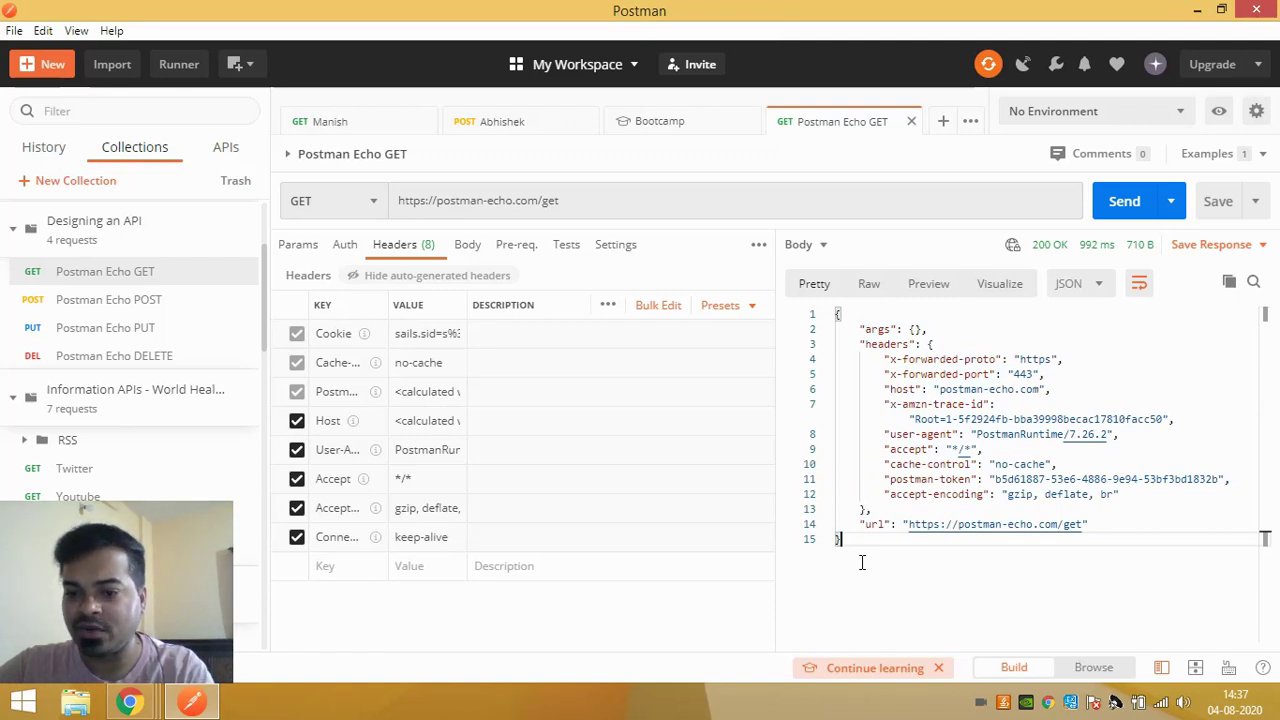
View the response body in Raw, Preview and Visualize formats, return to Pretty, and highlight the JSON
{"action": "left_click", "coordinate": [869, 285]}
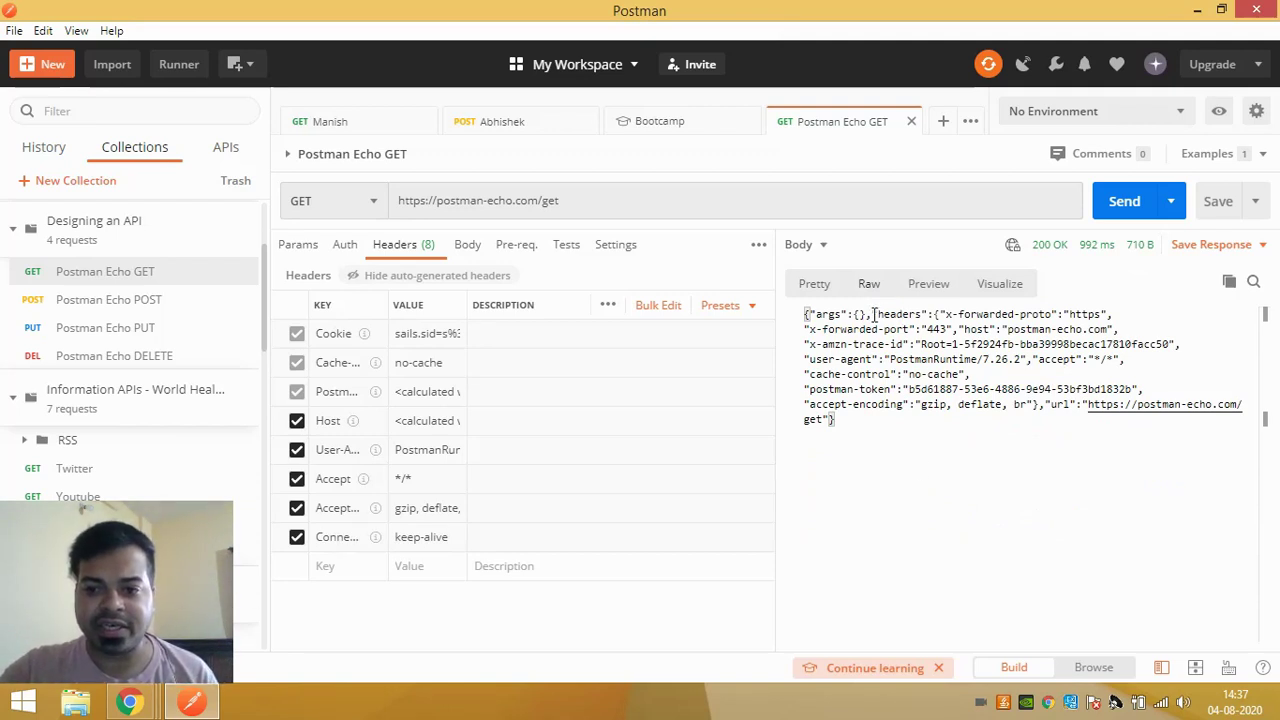
{"action": "left_click", "coordinate": [930, 286]}
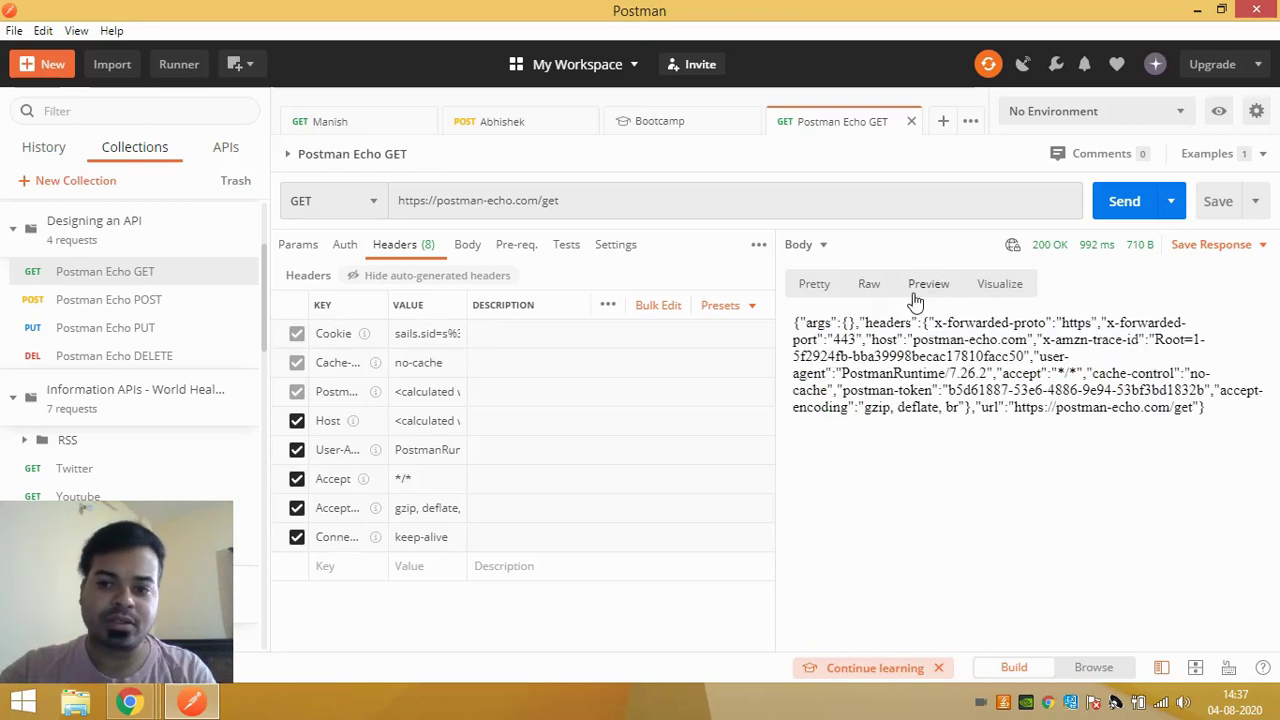
{"action": "left_click", "coordinate": [1003, 286]}
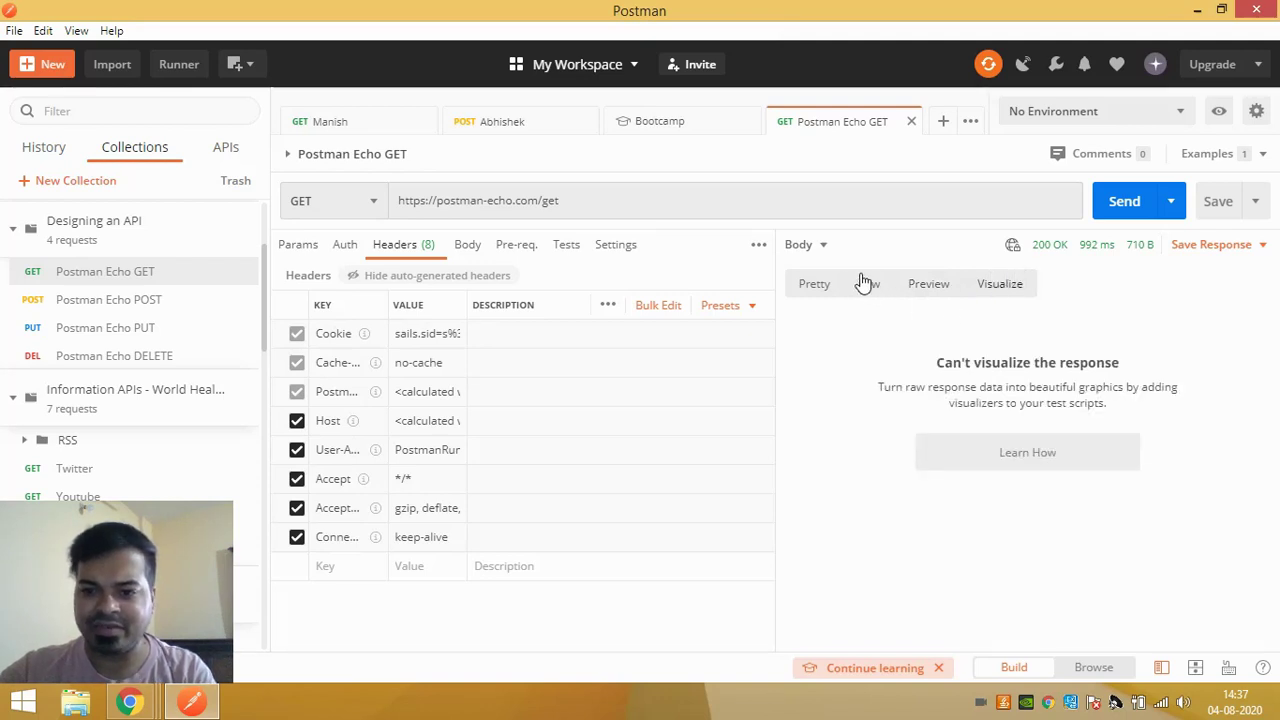
{"action": "left_click", "coordinate": [810, 290]}
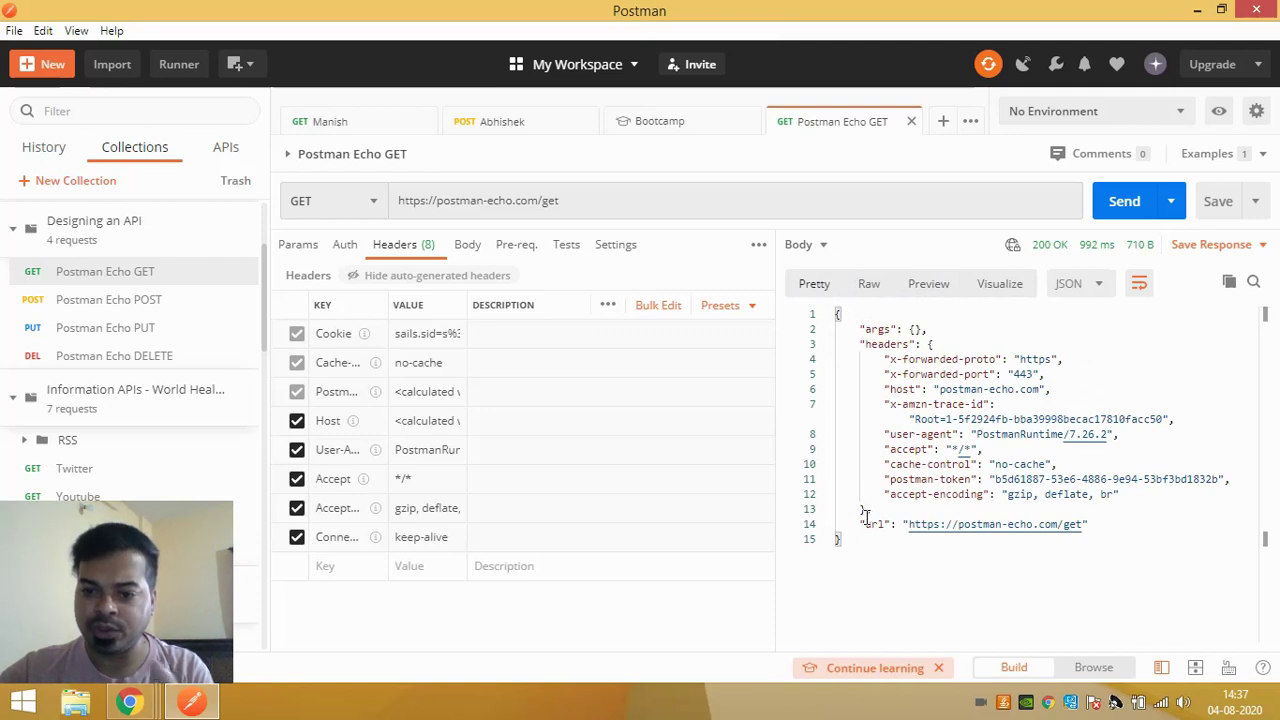
{"action": "left_click_drag", "start_coordinate": [858, 552], "coordinate": [838, 314]}
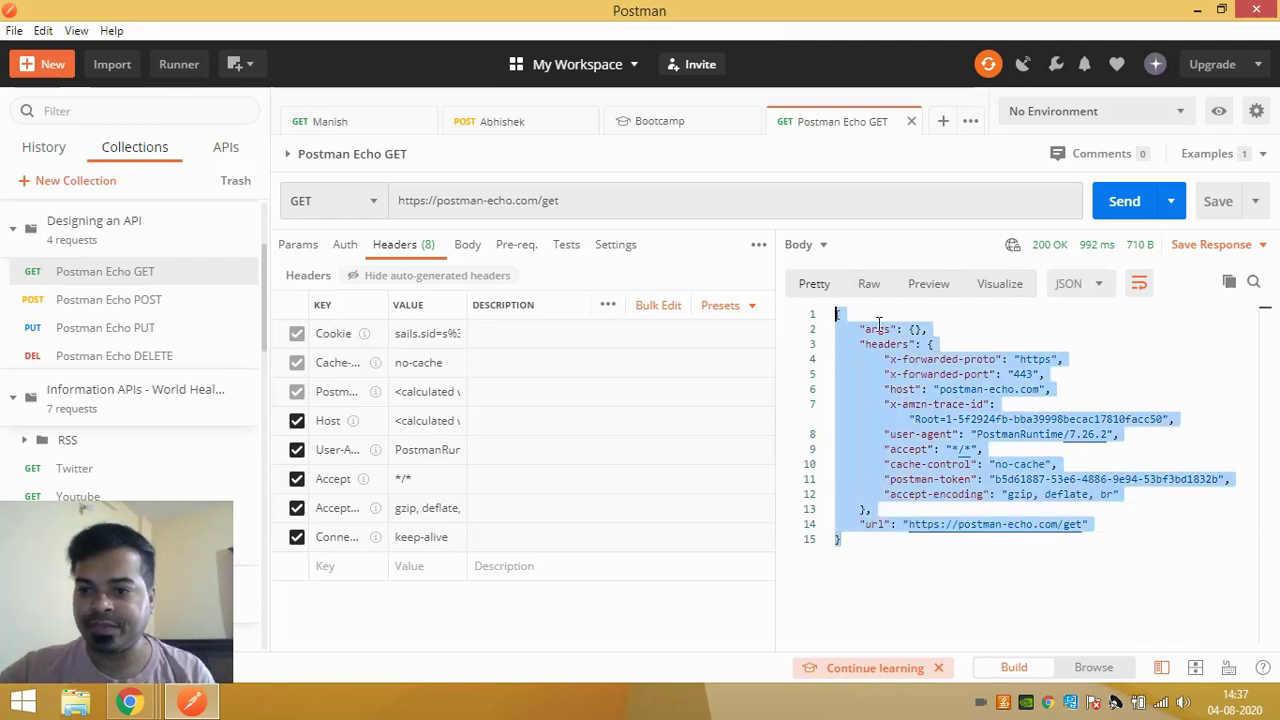
Arrange the response below the request and inspect the details of its status, time and size
{"action": "mouse_move", "coordinate": [1046, 249]}
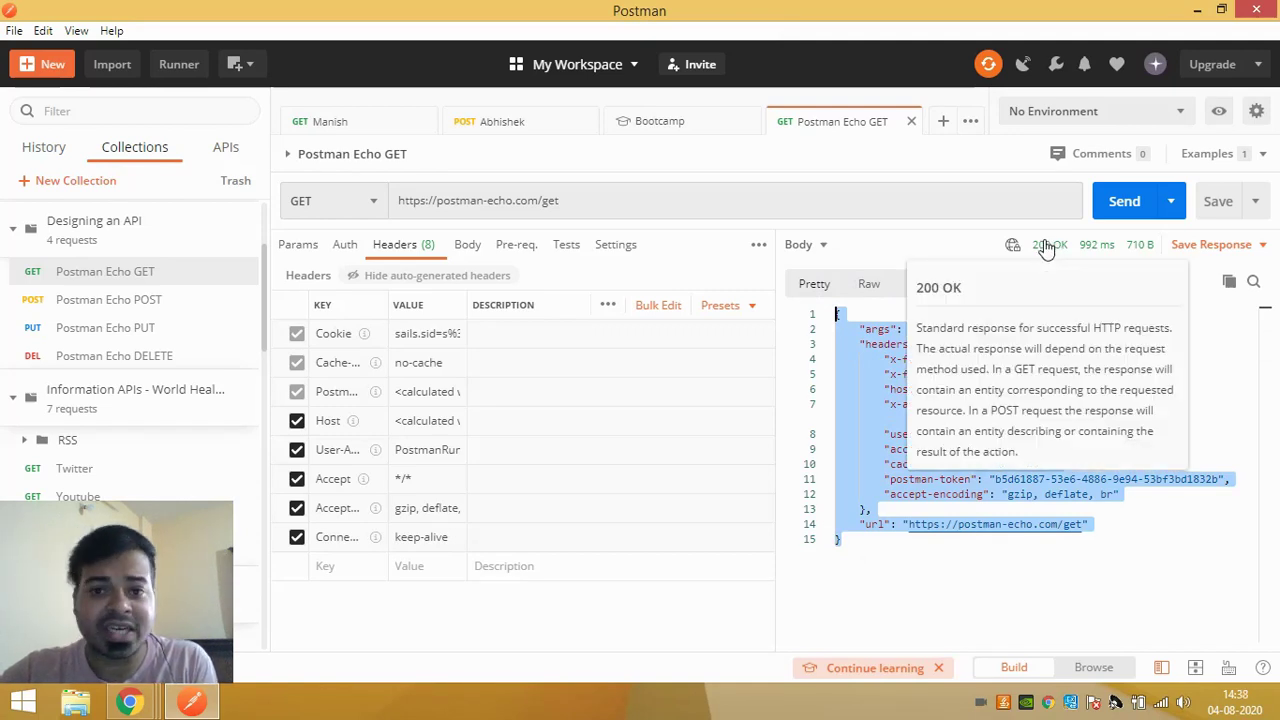
{"action": "left_click", "coordinate": [1195, 667]}
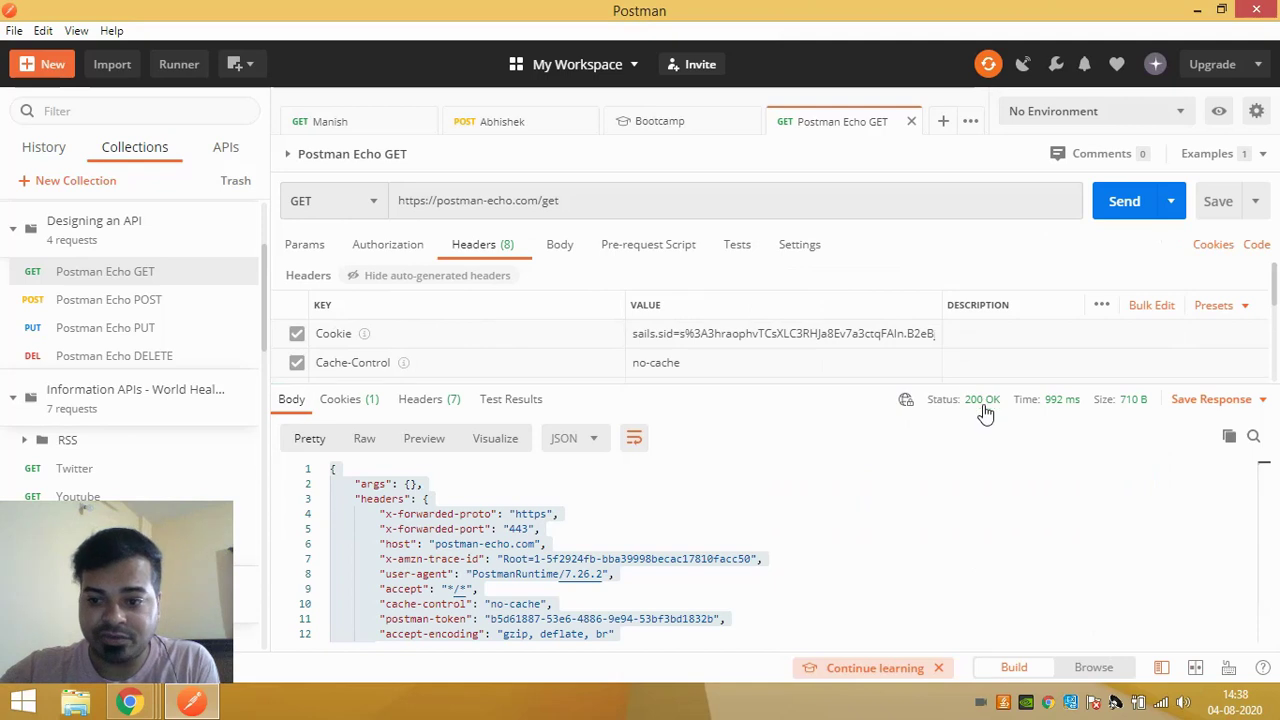
{"action": "mouse_move", "coordinate": [978, 403]}
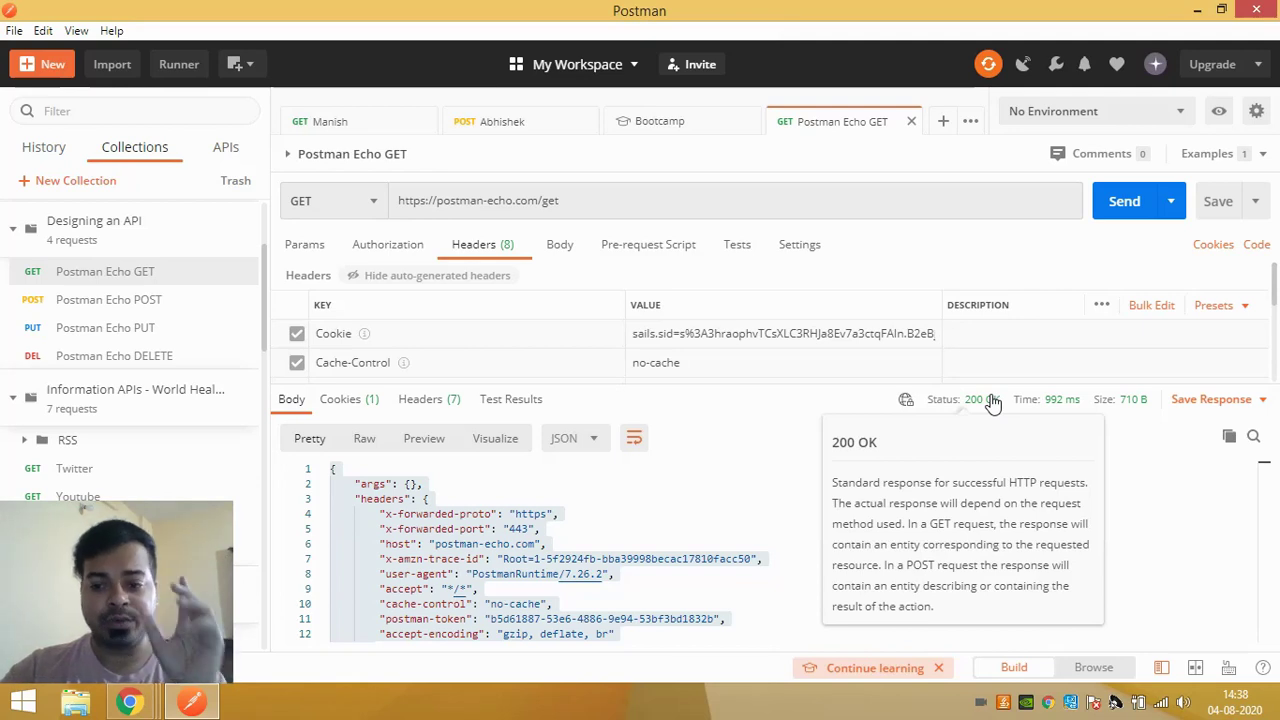
{"action": "mouse_move", "coordinate": [1054, 405]}
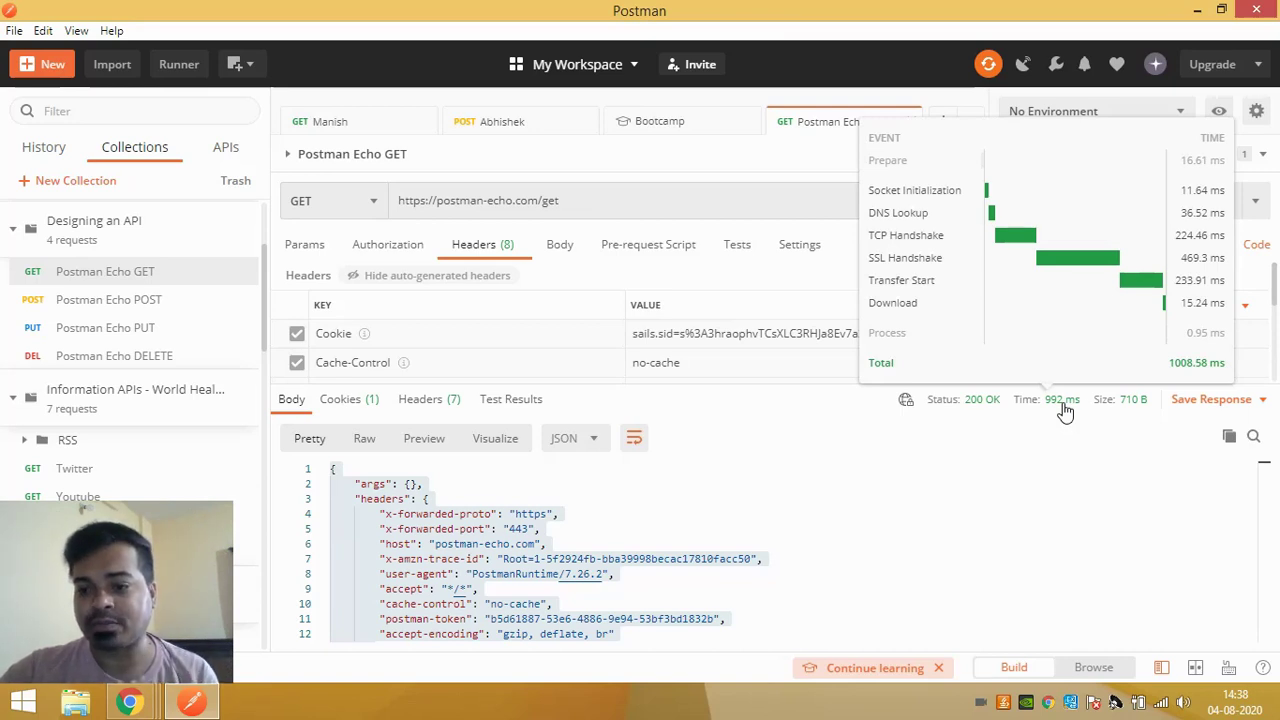
{"action": "mouse_move", "coordinate": [1136, 404]}
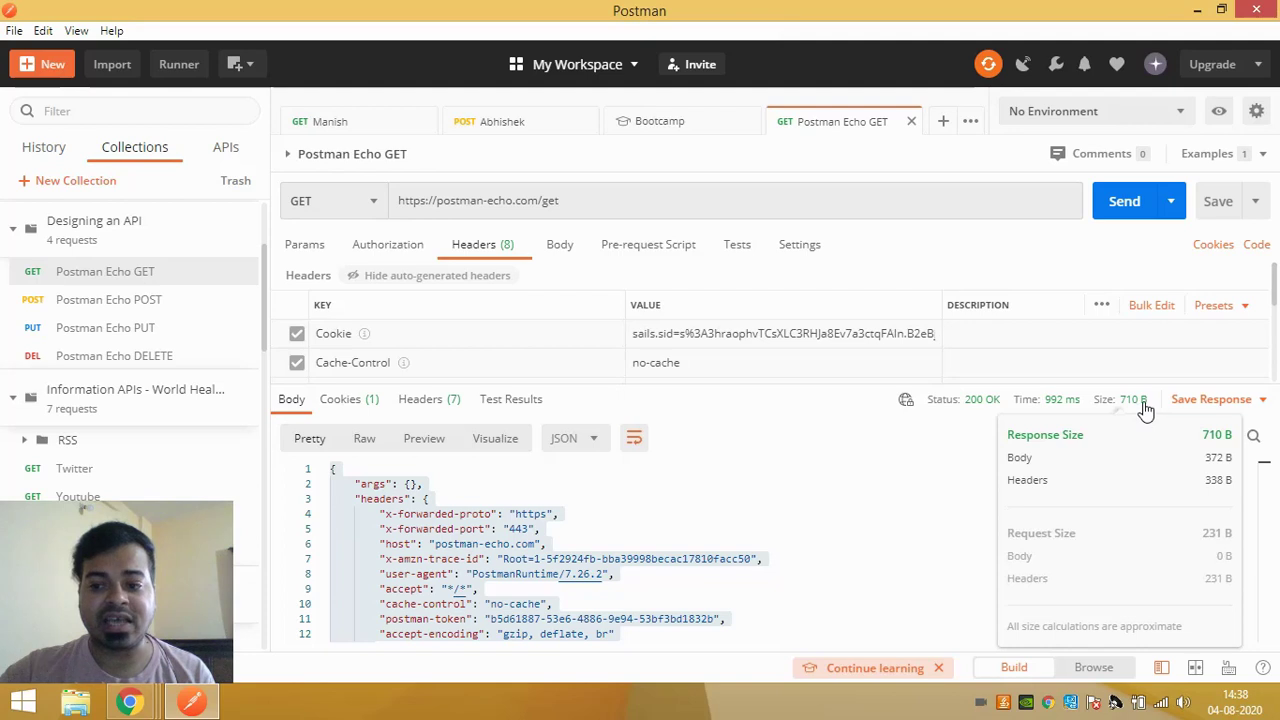
{"action": "left_click", "coordinate": [780, 485]}
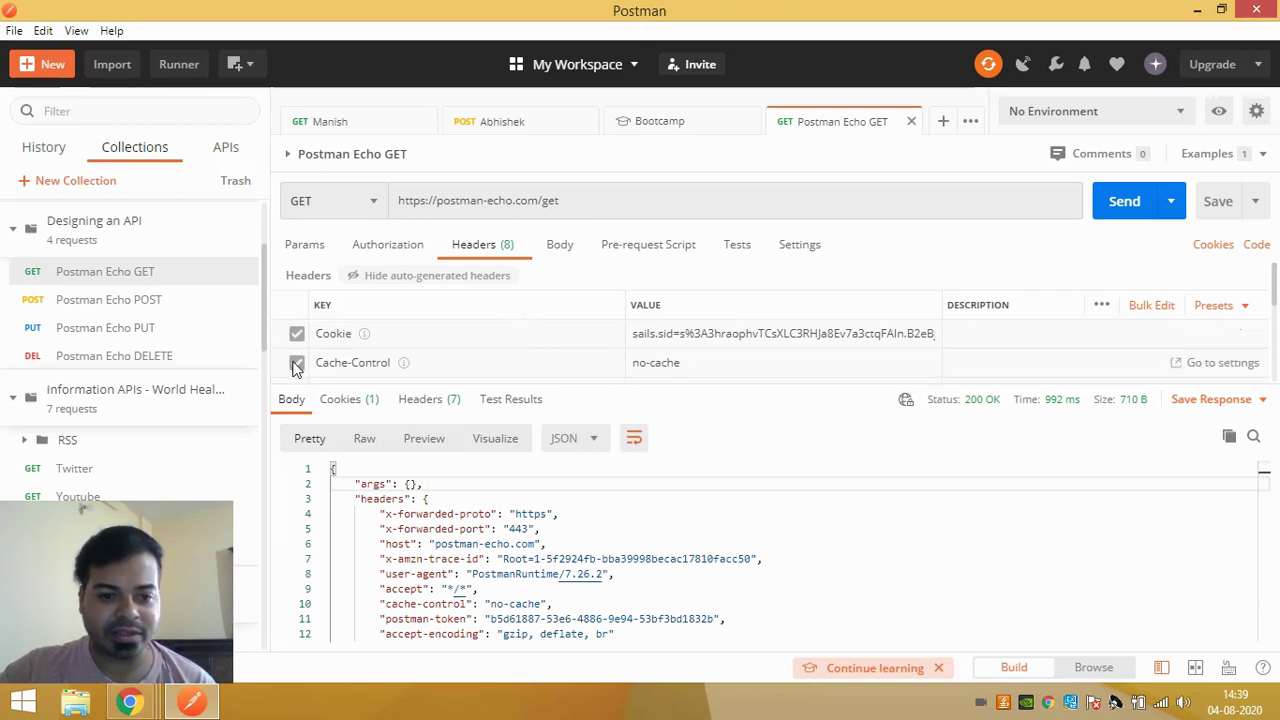
Add a request header with key dfvfdfvb and value 45678 below the auto-generated headers
{"action": "scroll", "coordinate": [300, 340], "scroll_direction": "down", "scroll_amount": 3}
{"action": "scroll", "coordinate": [320, 330], "scroll_direction": "up", "scroll_amount": 1}
{"action": "scroll", "coordinate": [325, 320], "scroll_direction": "up", "scroll_amount": 2}
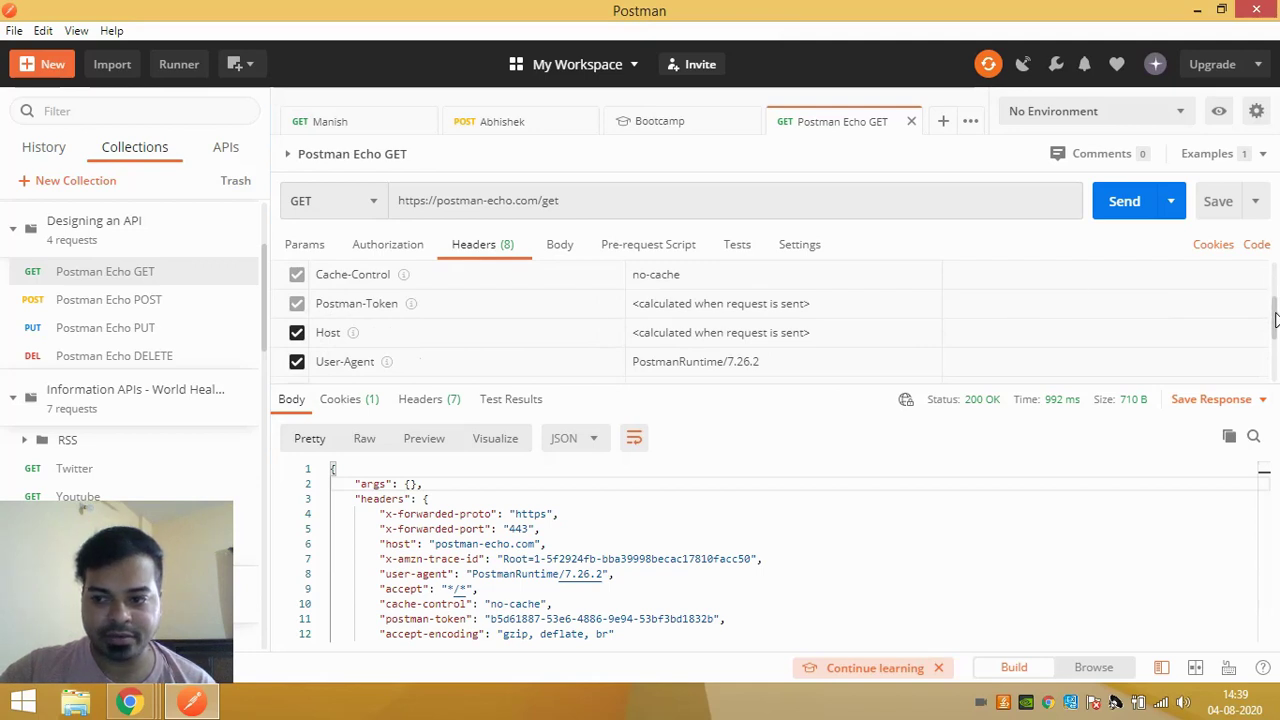
{"action": "scroll", "coordinate": [1123, 368], "scroll_direction": "down", "scroll_amount": 1}
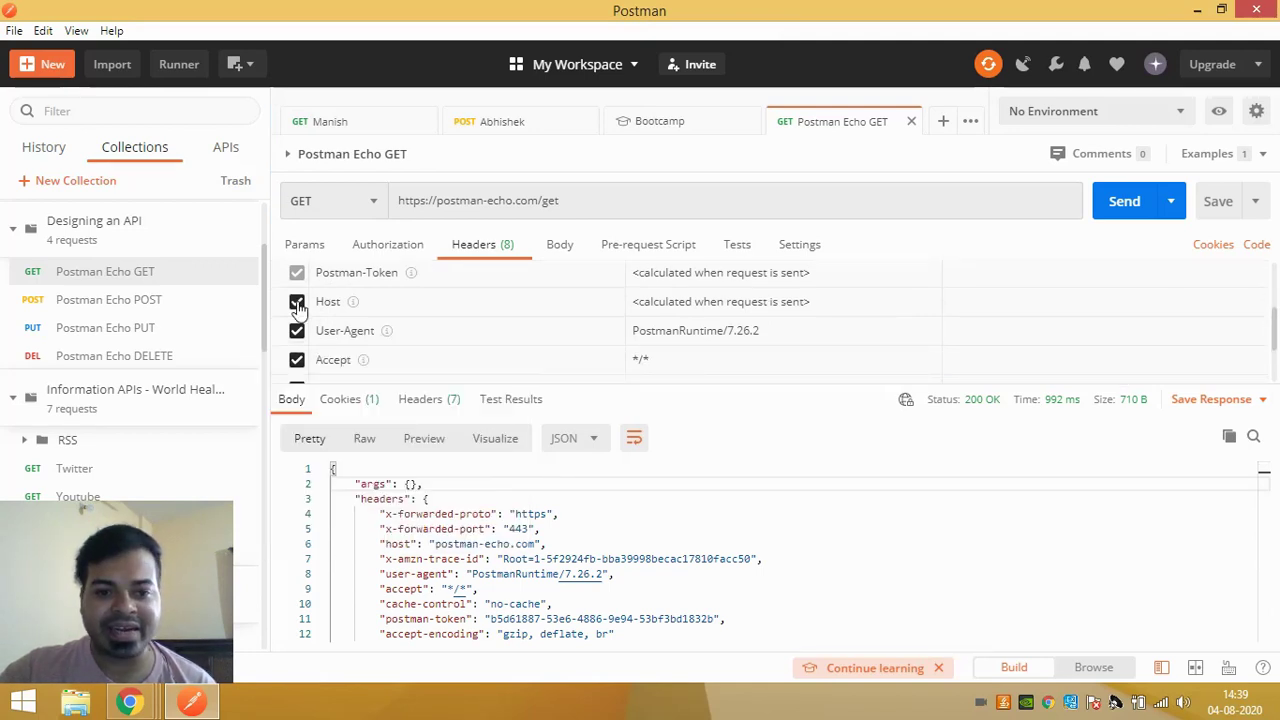
{"action": "scroll", "coordinate": [345, 300], "scroll_direction": "down", "scroll_amount": 2}
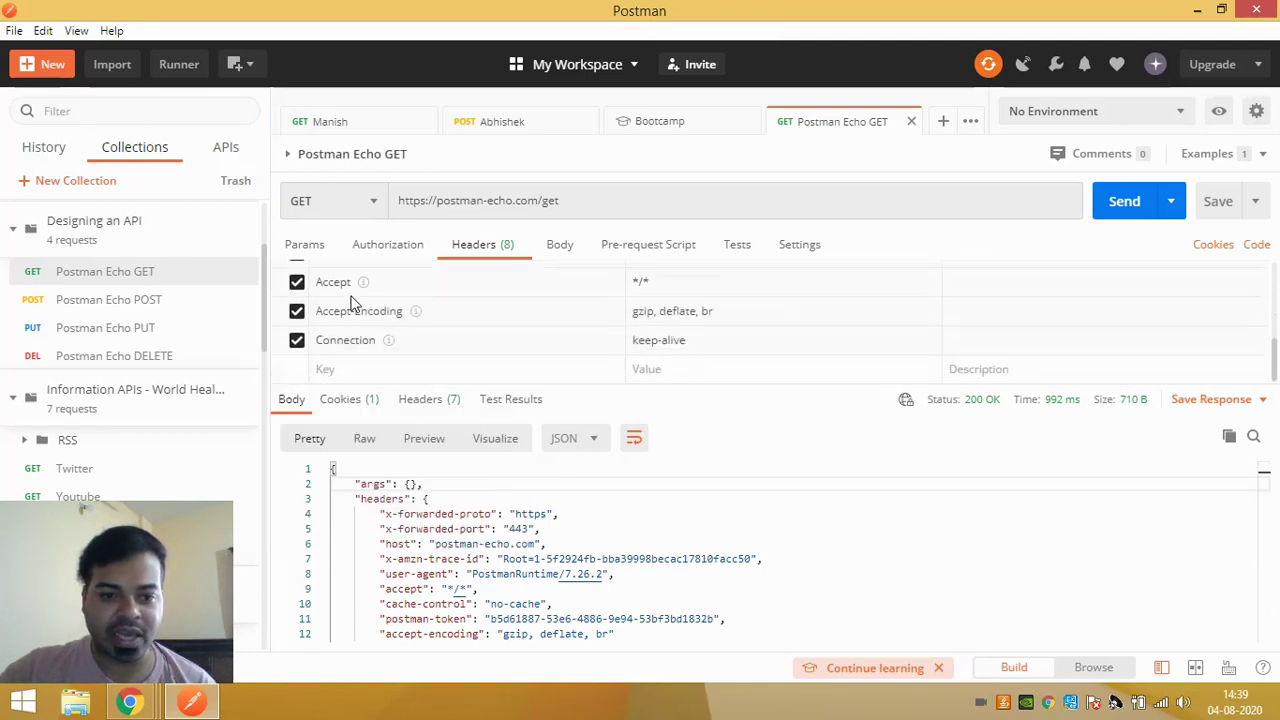
{"action": "left_click", "coordinate": [325, 369]}
{"action": "type", "text": "dfvfdfvb"}
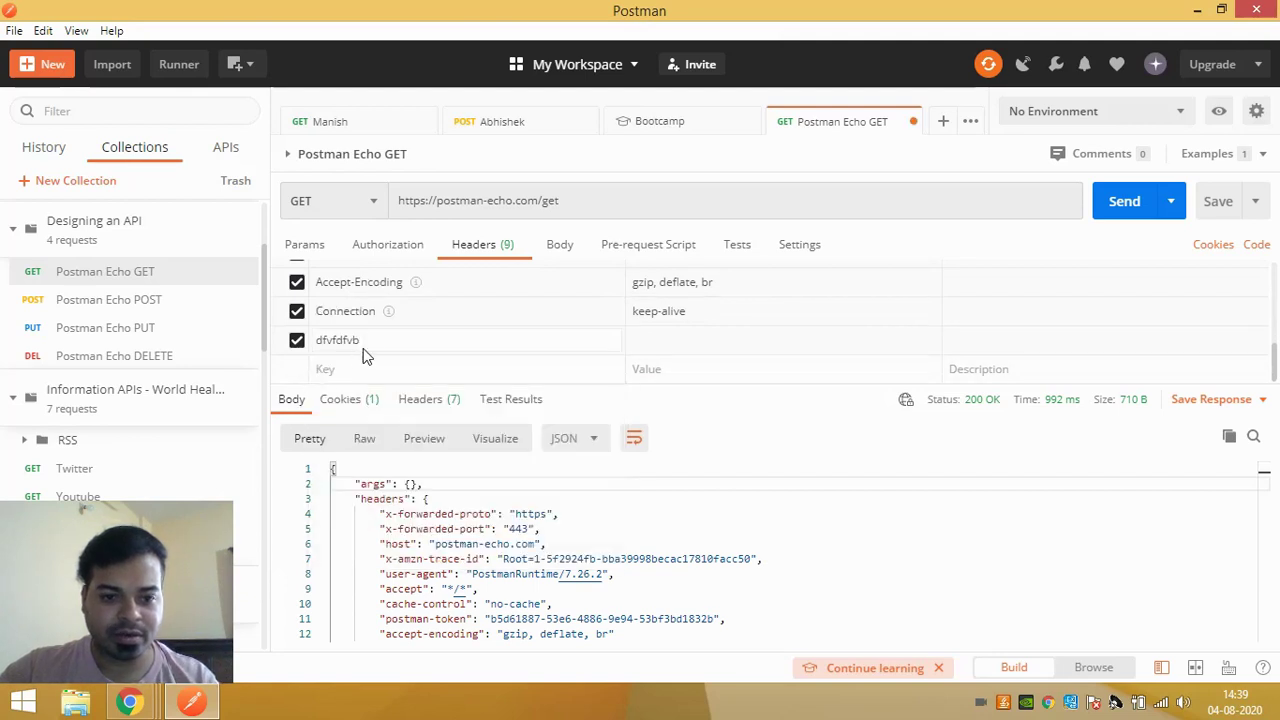
{"action": "left_click", "coordinate": [652, 341]}
{"action": "type", "text": "45678"}
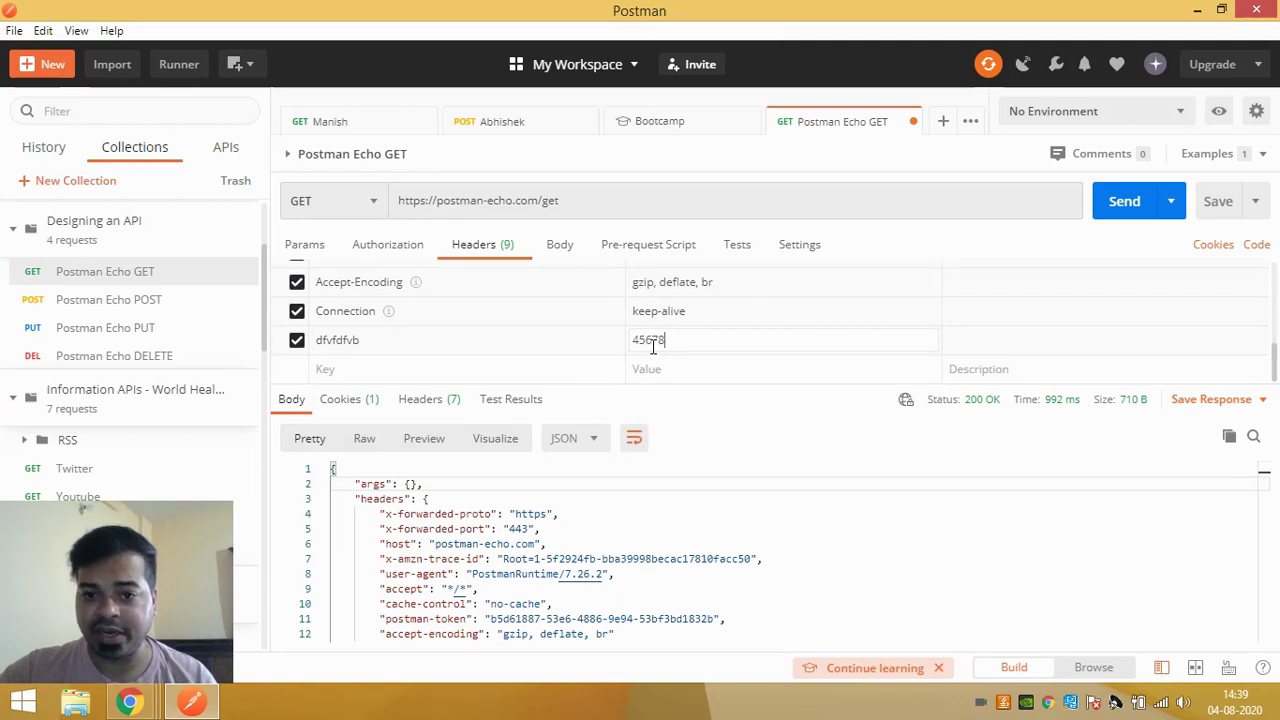
Bulk-edit the request headers in an enlarged request area, adding the line "hetdrfcg:: 8765432", and return to key-value editing
{"action": "scroll", "coordinate": [1049, 290], "scroll_direction": "up", "scroll_amount": 5}
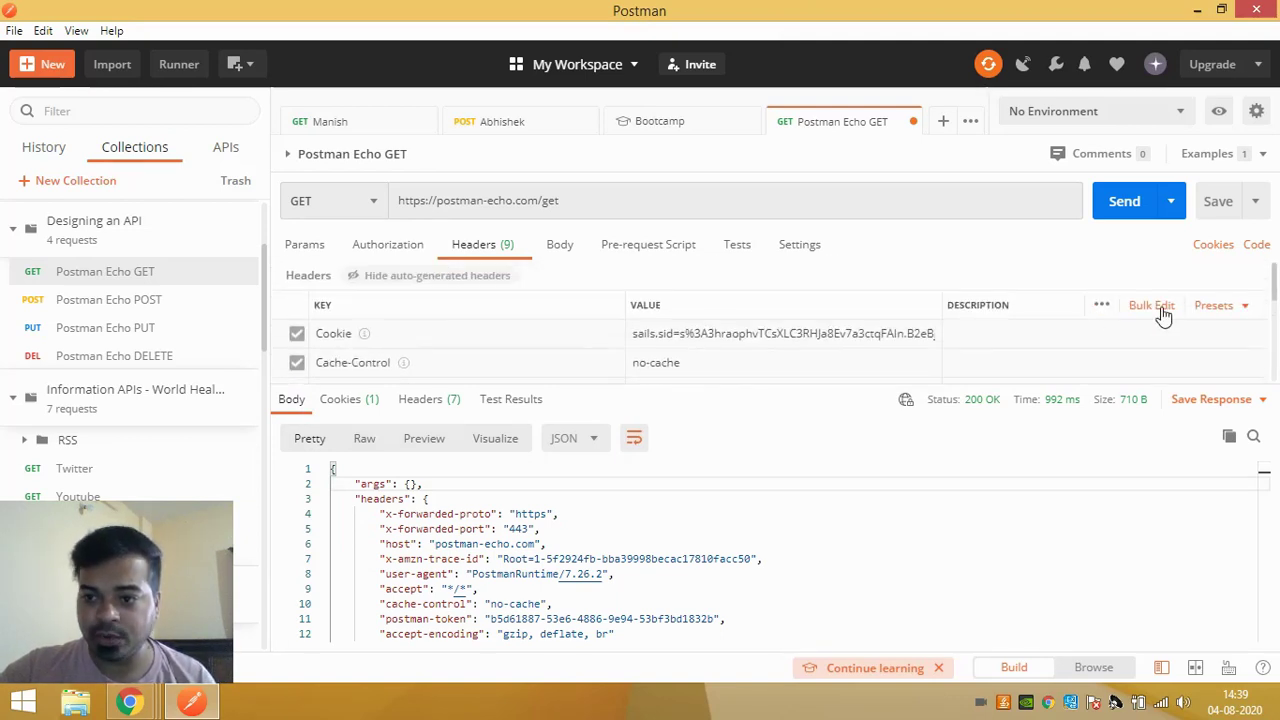
{"action": "left_click", "coordinate": [1160, 308]}
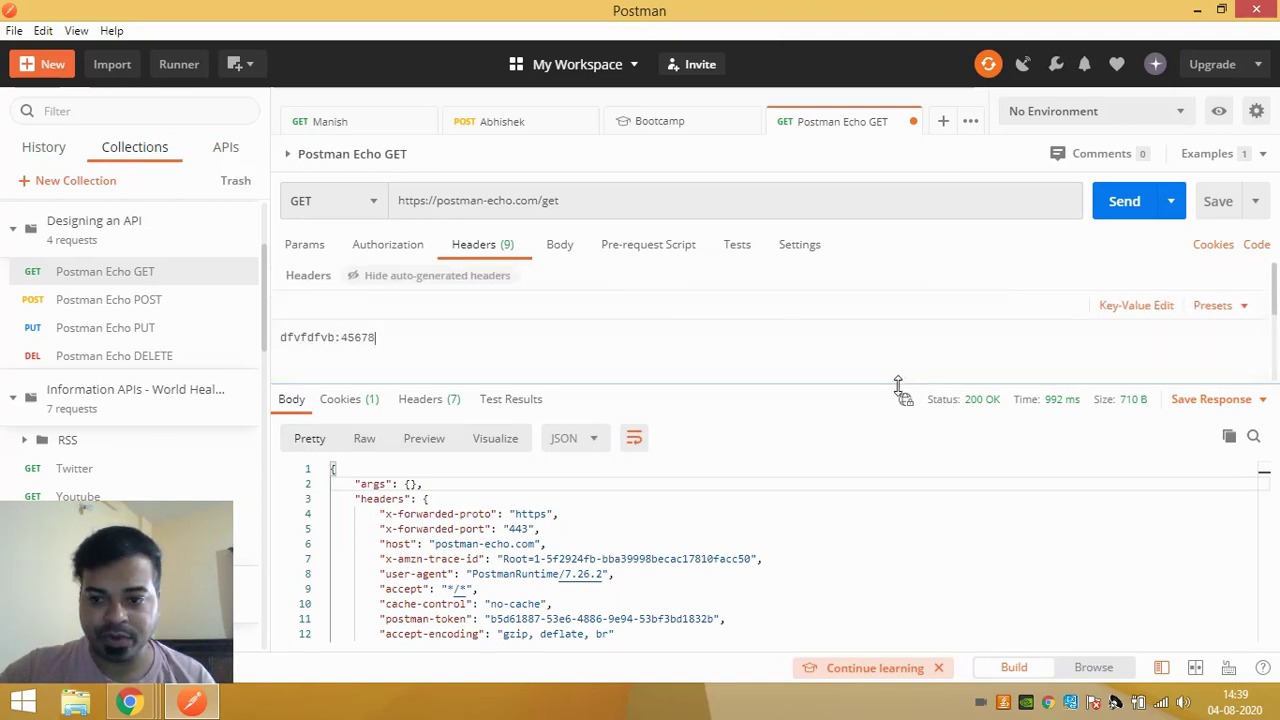
{"action": "left_click_drag", "start_coordinate": [896, 386], "coordinate": [890, 557]}
{"action": "left_click", "coordinate": [420, 346]}
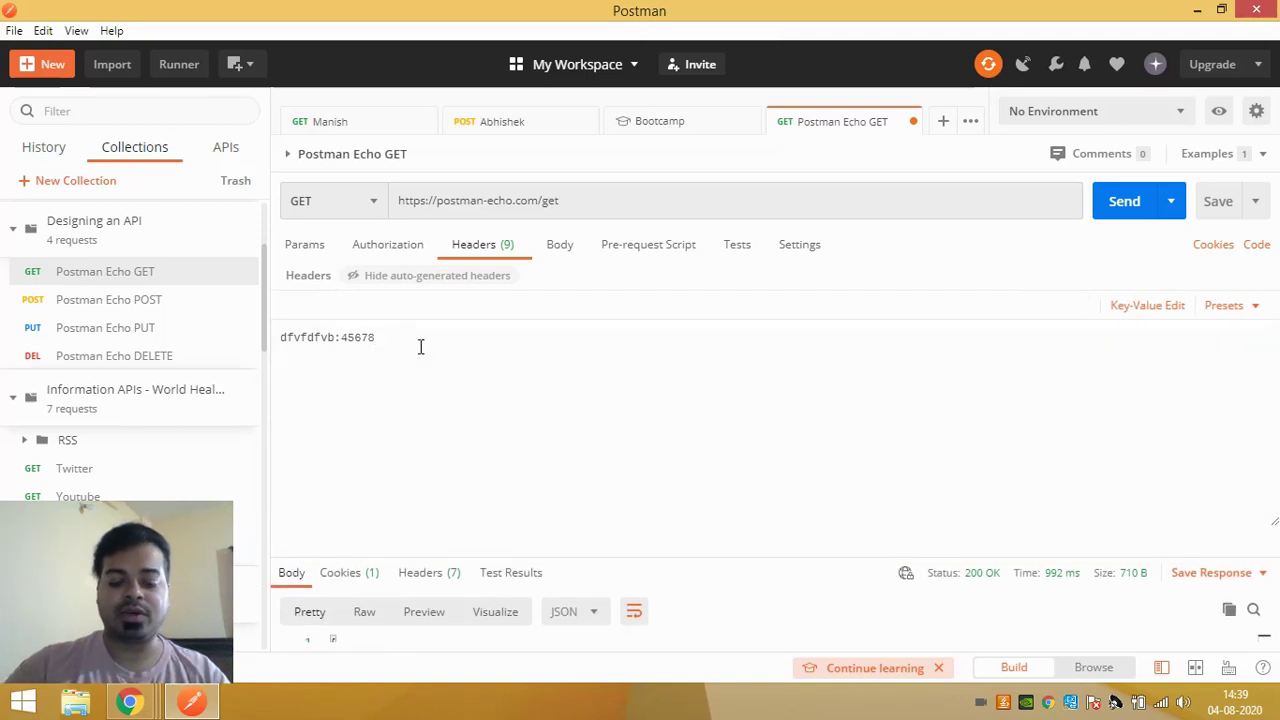
{"action": "key", "text": "Return"}
{"action": "type", "text": "hetdrfcg"}
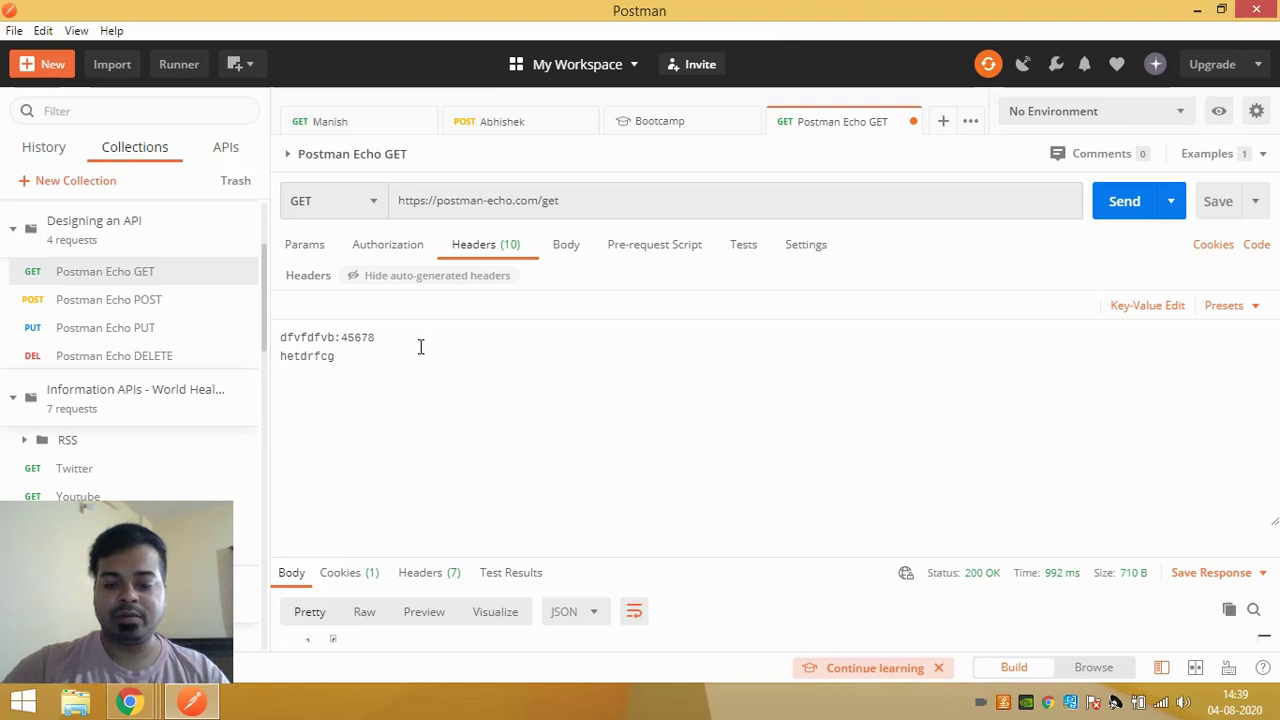
{"action": "type", "text": ":: 8765432"}
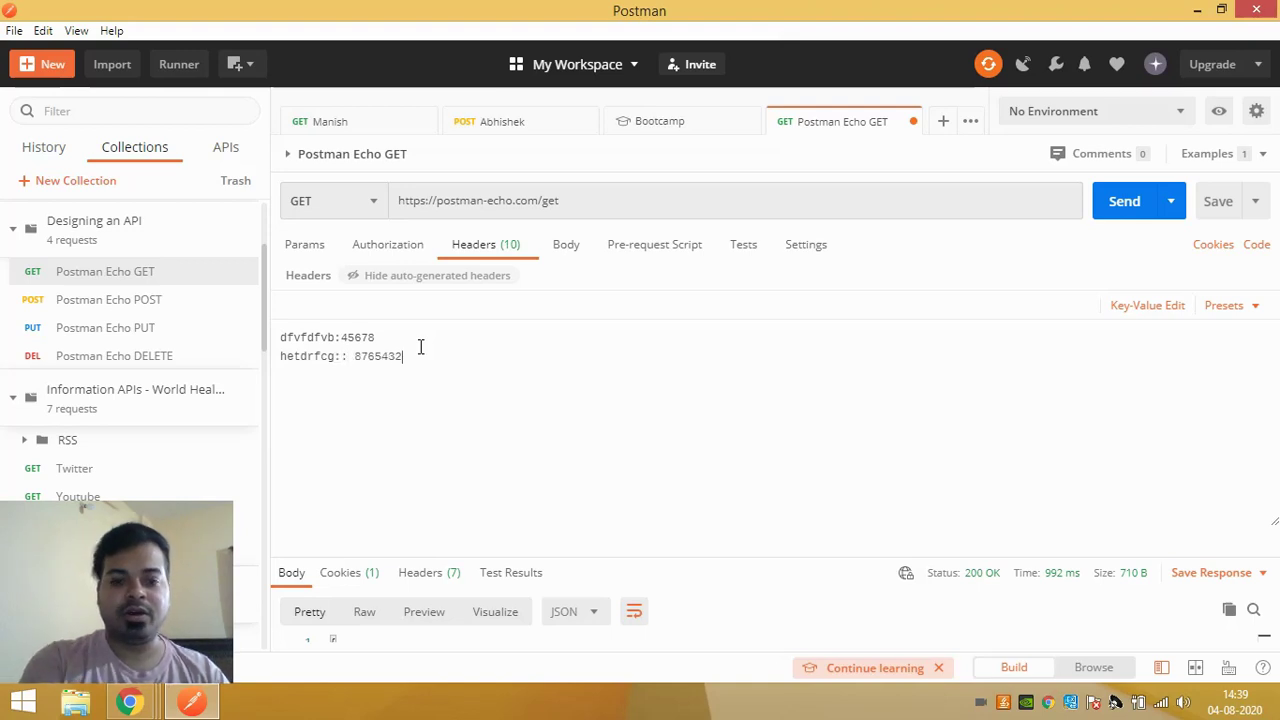
{"action": "left_click", "coordinate": [1140, 307]}
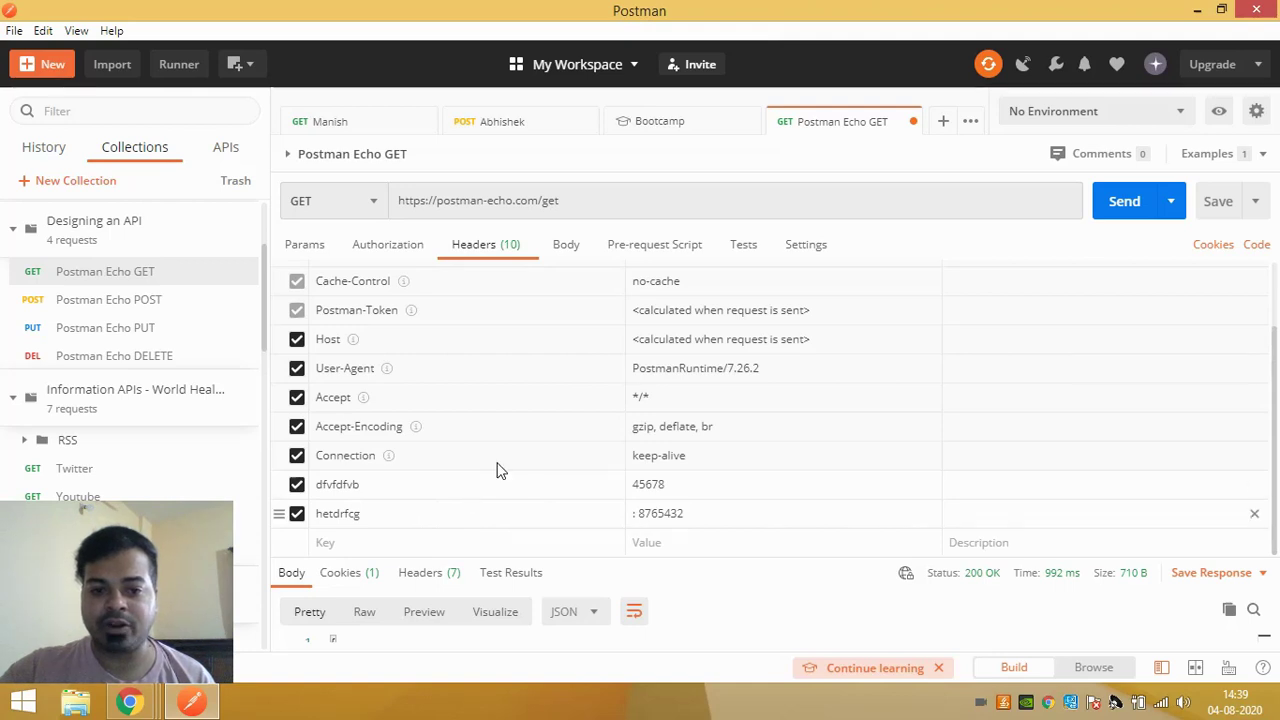
{"action": "scroll", "coordinate": [551, 420], "scroll_direction": "up", "scroll_amount": 3}
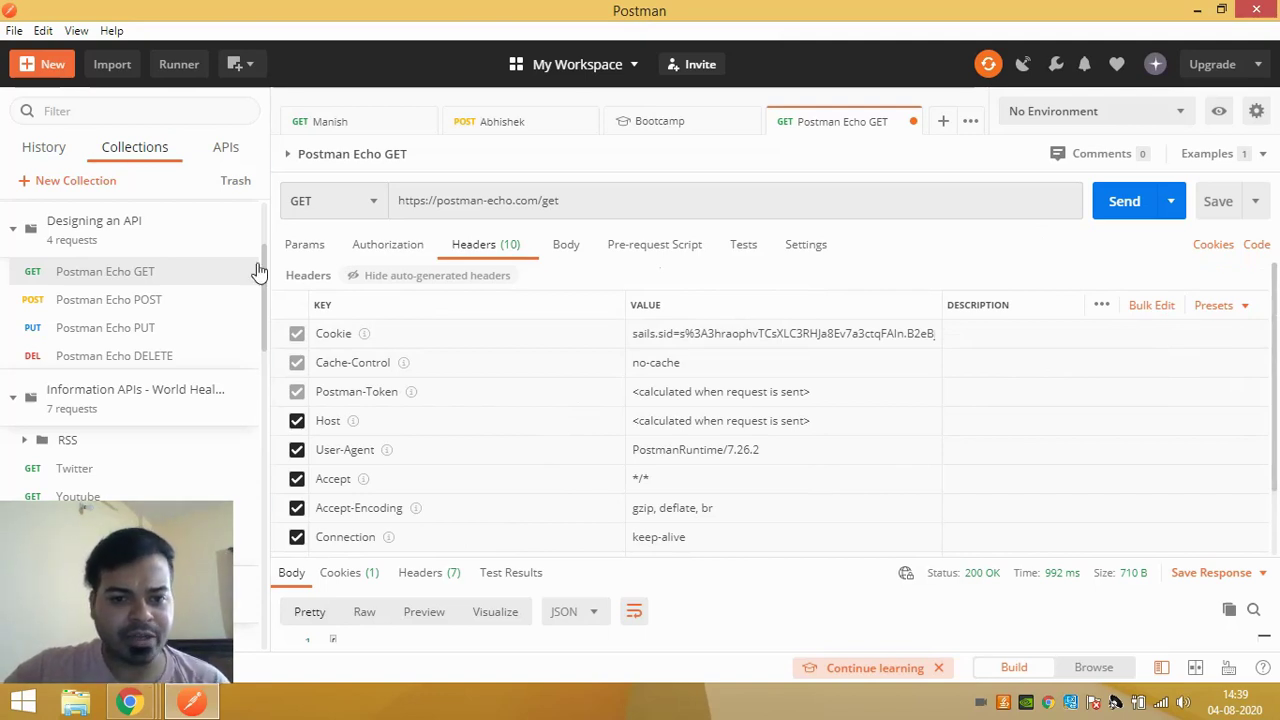
Add a query parameter with key name and value MKT, and highlight the base part of the request URL
{"action": "left_click", "coordinate": [302, 250]}
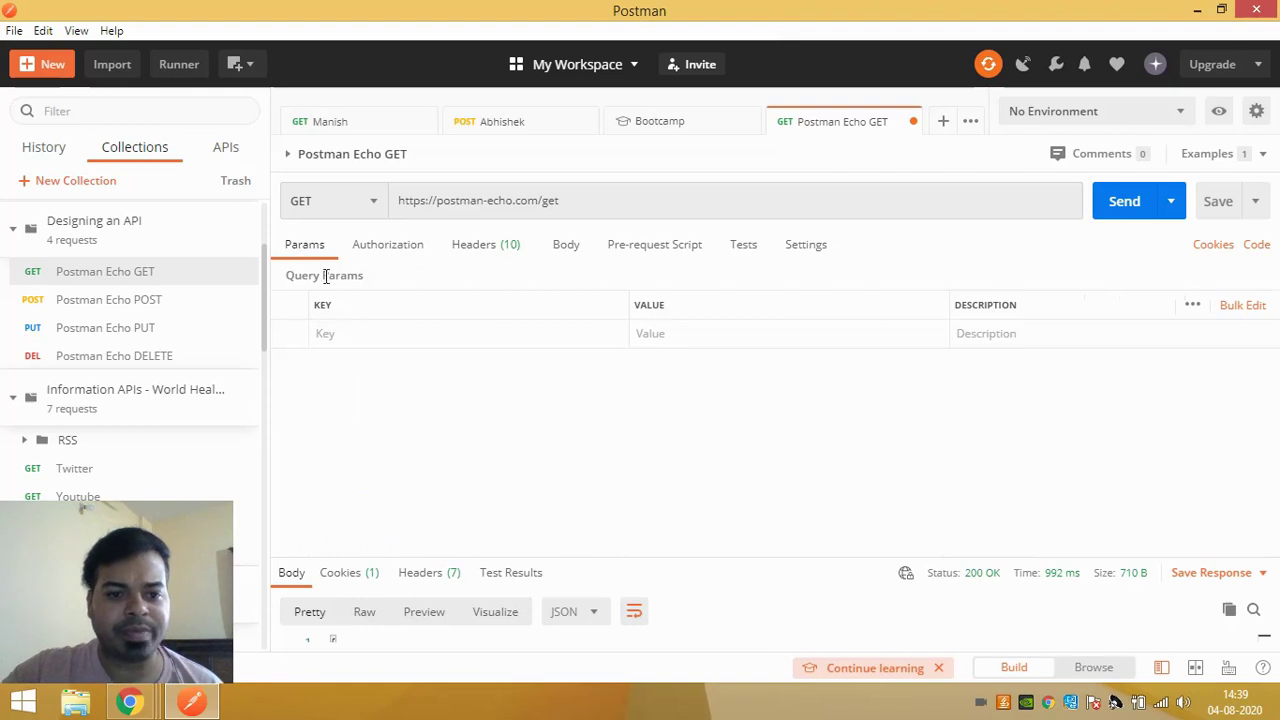
{"action": "left_click", "coordinate": [353, 333]}
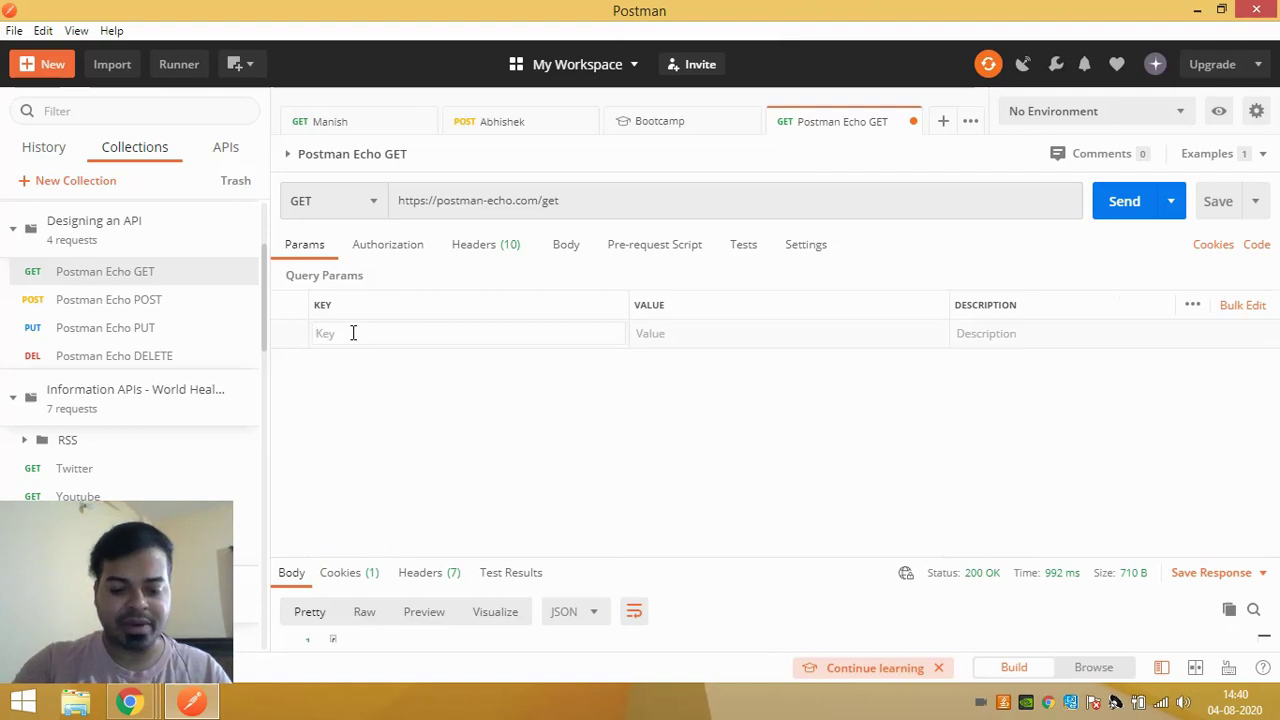
{"action": "type", "text": "manish"}
{"action": "key", "text": "BackSpace"}
{"action": "key", "text": "BackSpace"}
{"action": "key", "text": "BackSpace"}
{"action": "key", "text": "BackSpace"}
{"action": "key", "text": "BackSpace"}
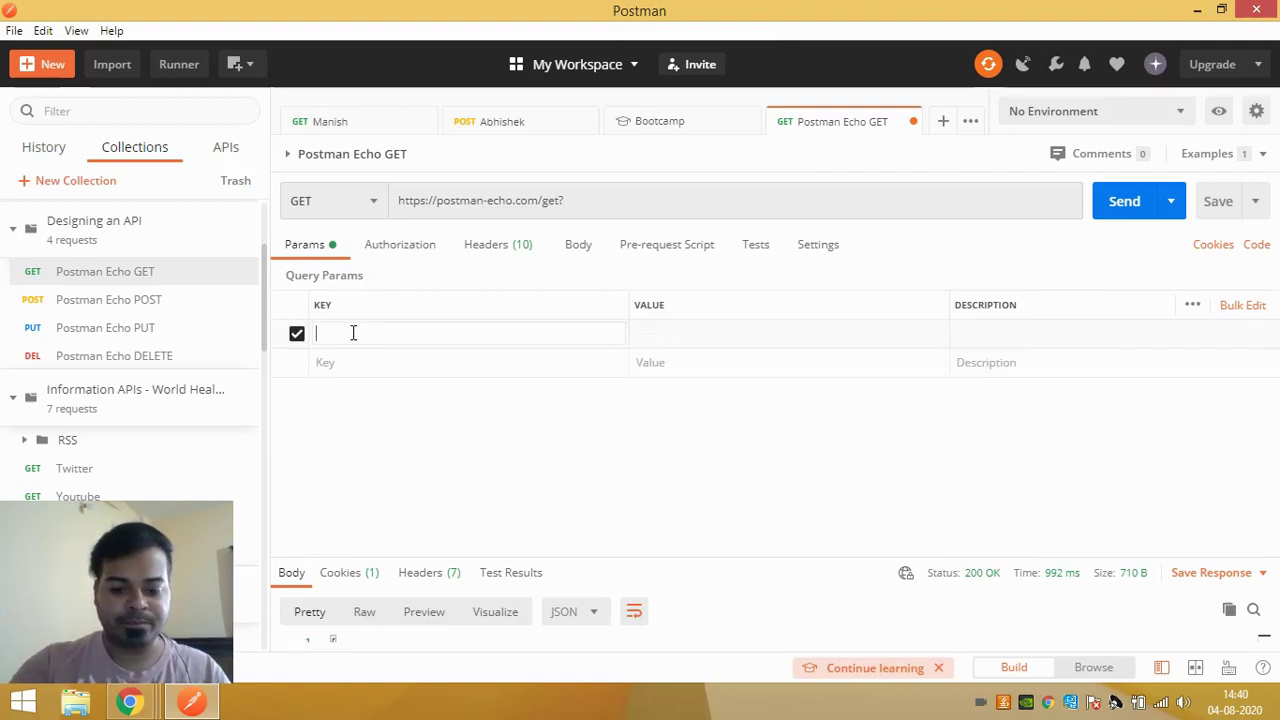
{"action": "type", "text": "name"}
{"action": "key", "text": "Tab"}
{"action": "type", "text": "MK"}
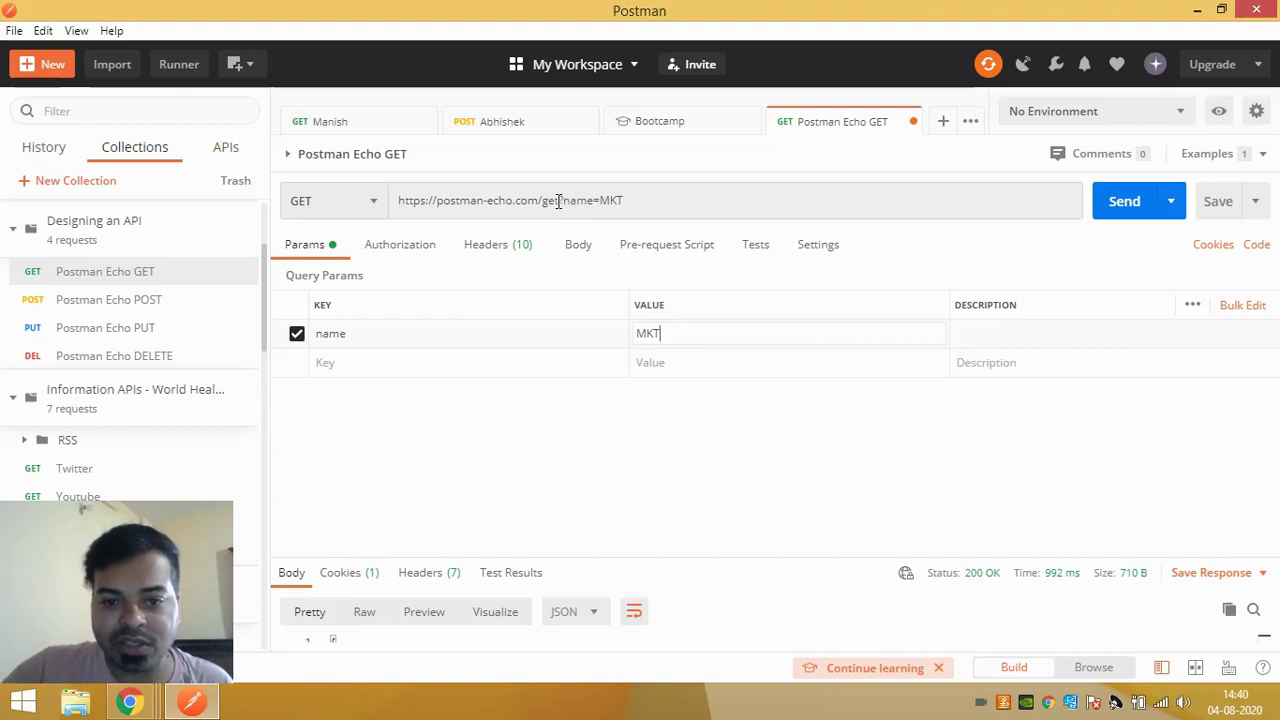
{"action": "left_click_drag", "start_coordinate": [558, 201], "coordinate": [386, 223]}
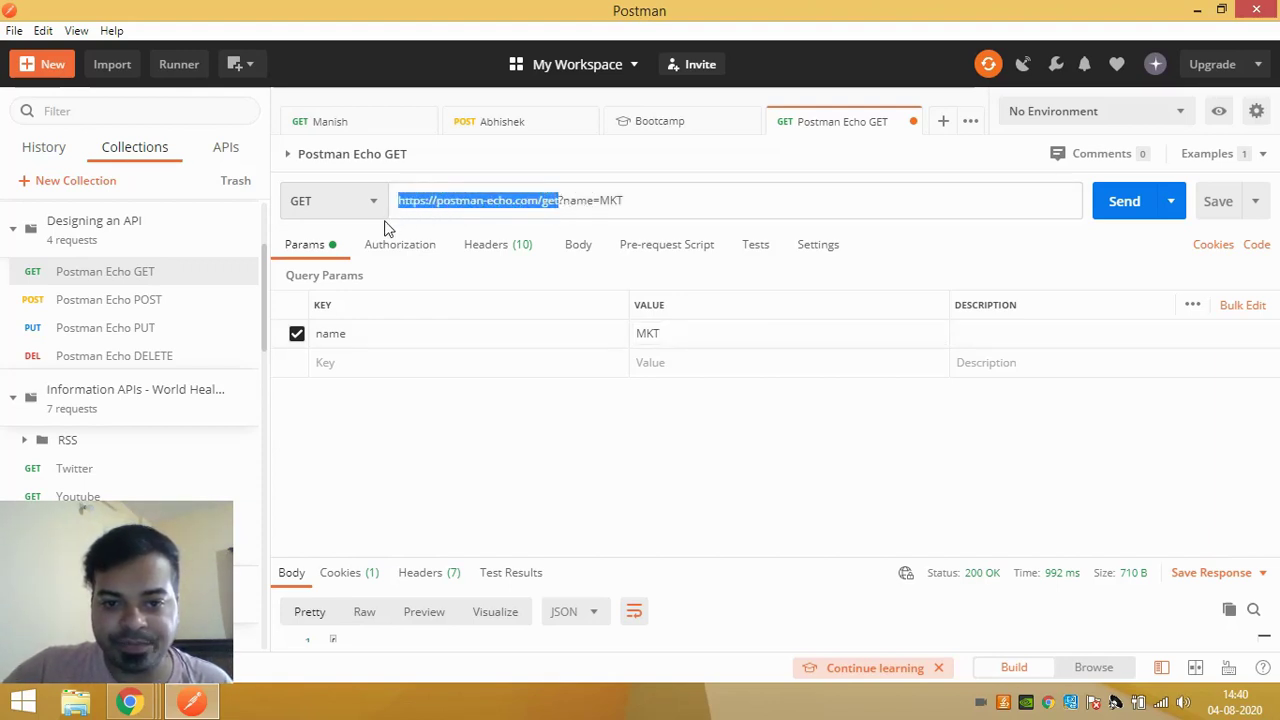
{"action": "left_click", "coordinate": [560, 200]}
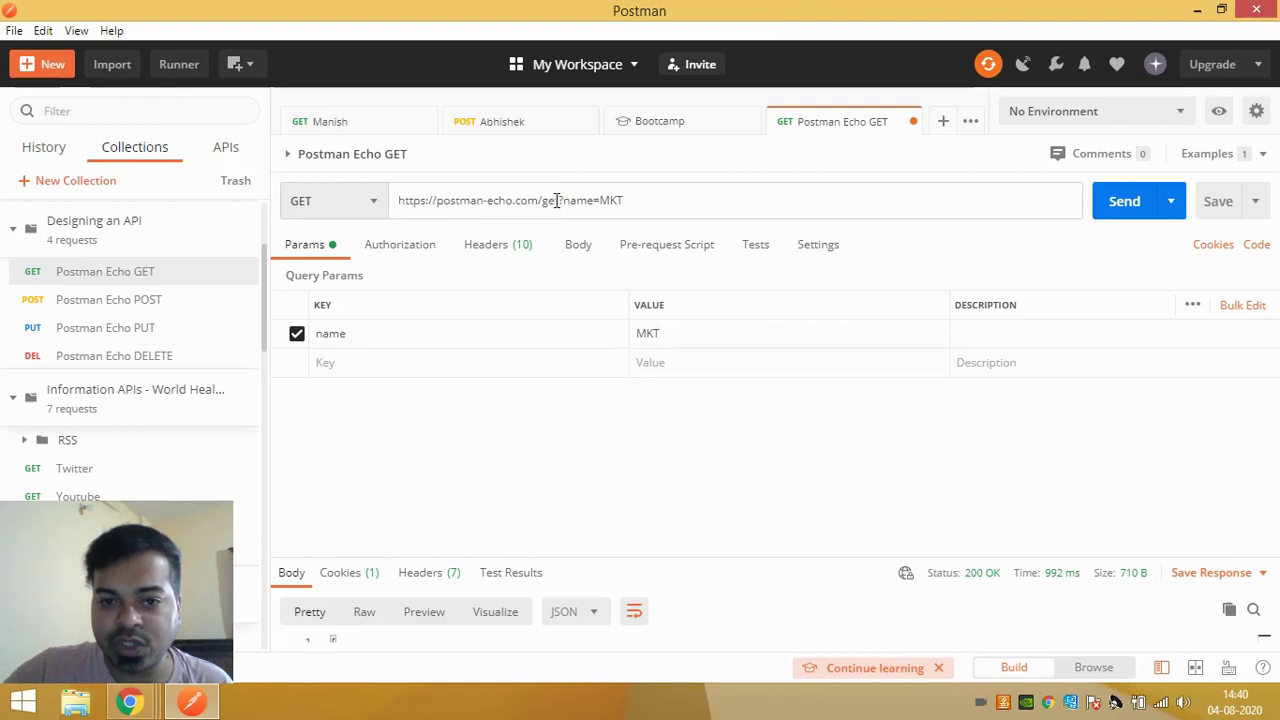
Highlight the query string in the request URL and add a second query parameter with key age and no value
{"action": "left_click_drag", "start_coordinate": [560, 200], "coordinate": [645, 207]}
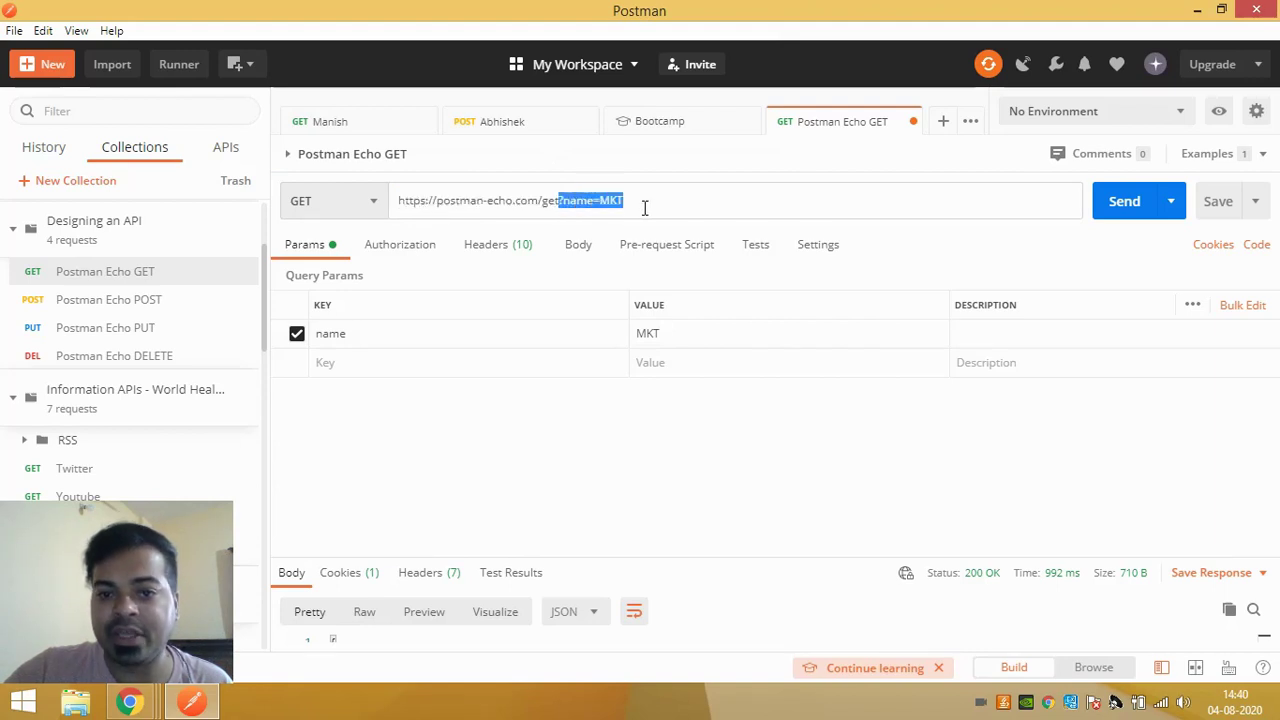
{"action": "left_click", "coordinate": [637, 207]}
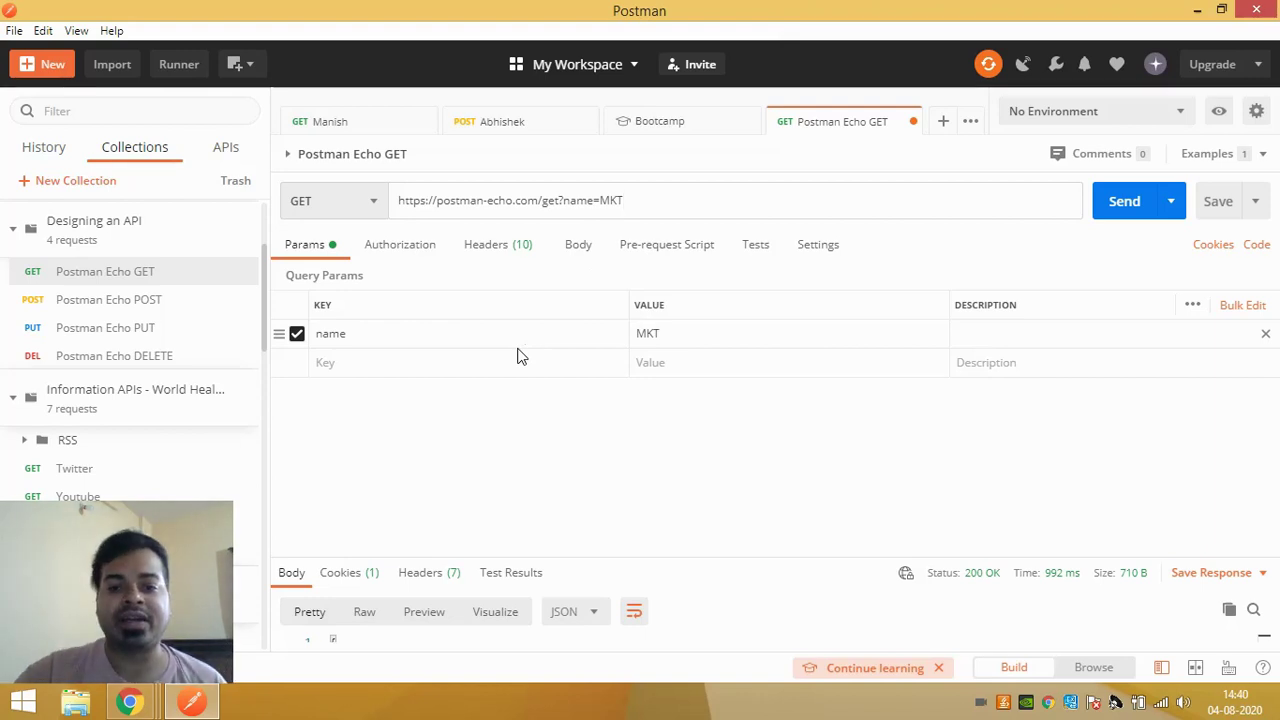
{"action": "left_click", "coordinate": [354, 363]}
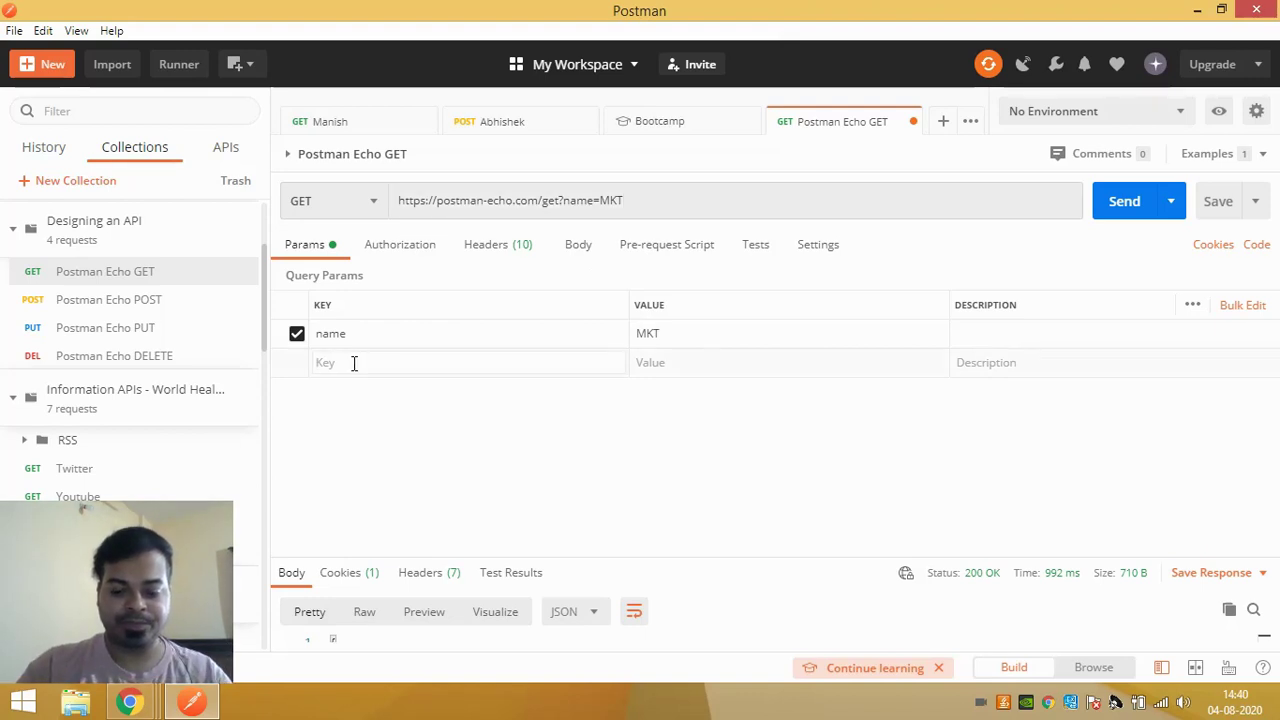
{"action": "type", "text": "age"}
{"action": "key", "text": "Tab"}
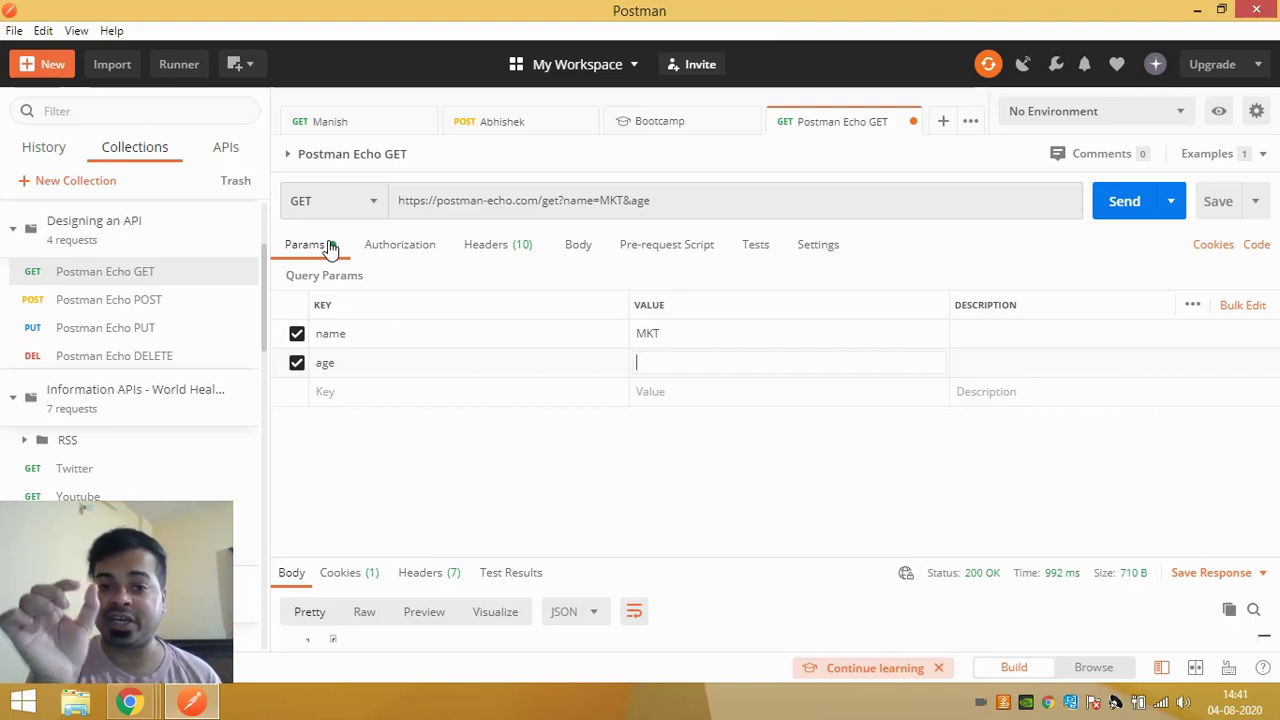
Highlight the name key and its MKT value in the request URL to relate them to the parameter table
{"action": "double_click", "coordinate": [578, 200]}
{"action": "double_click", "coordinate": [606, 200]}
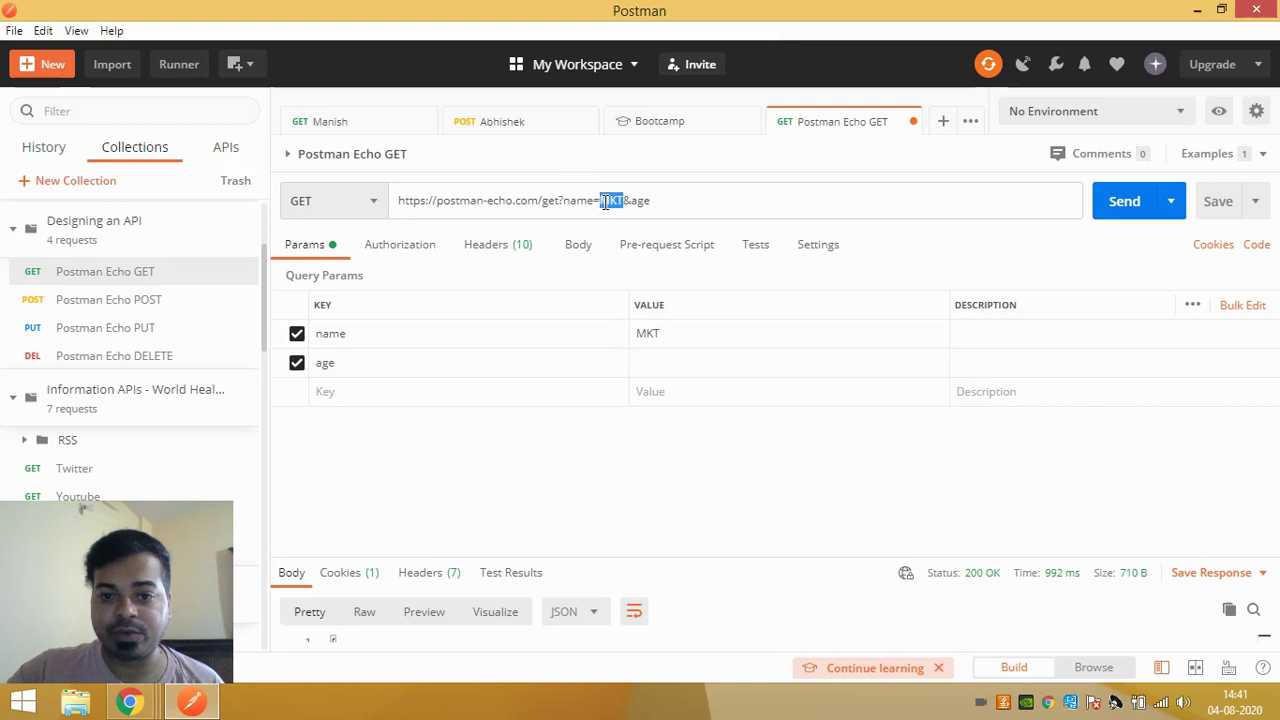
{"action": "double_click", "coordinate": [574, 202]}
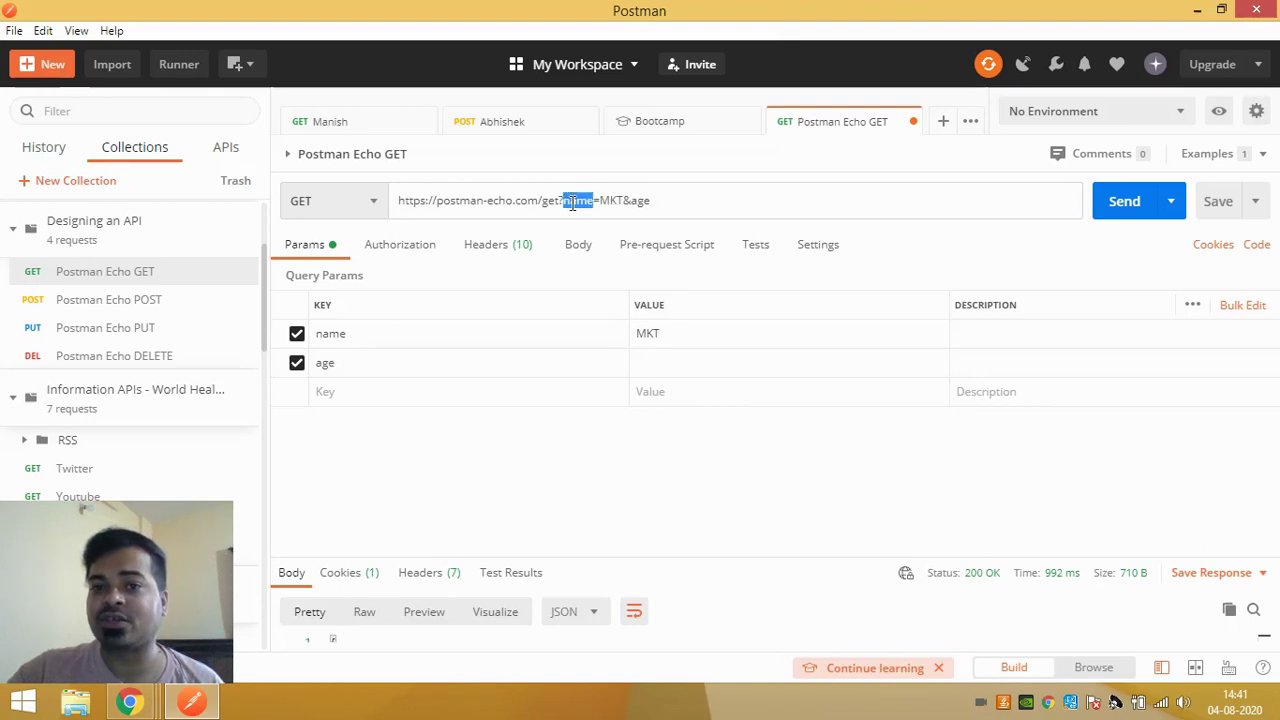
{"action": "left_click", "coordinate": [320, 315]}
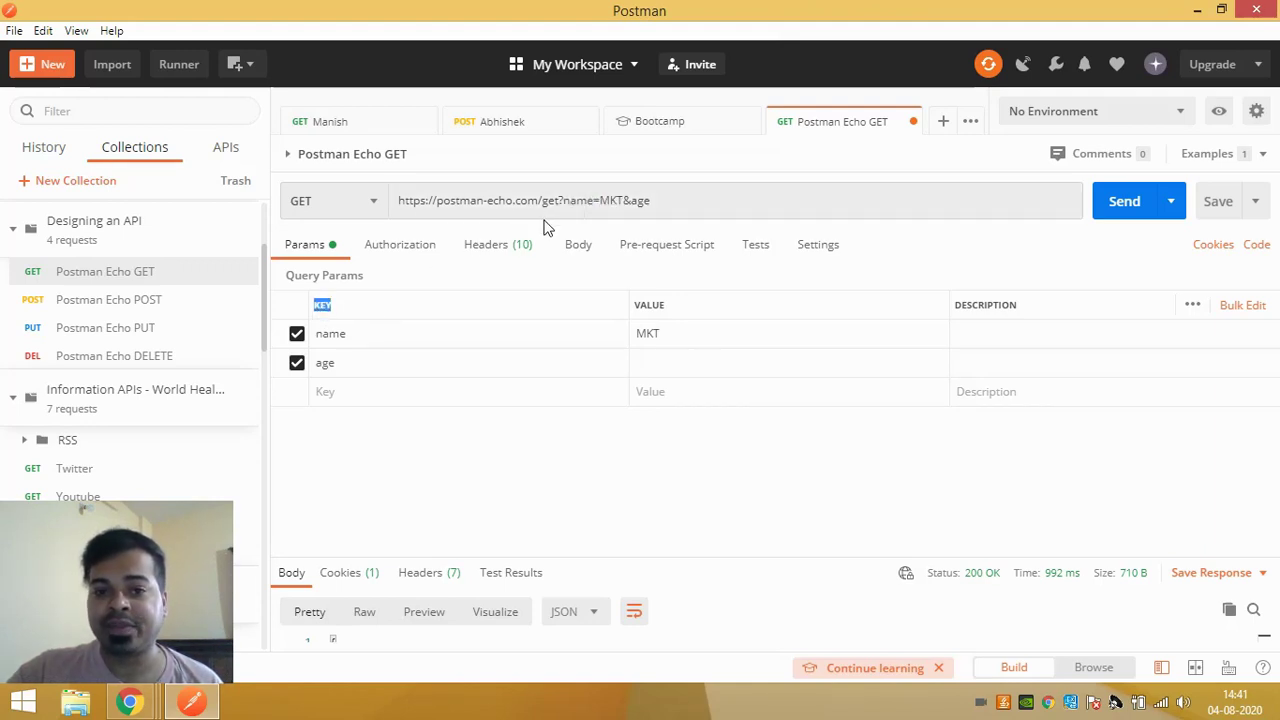
{"action": "double_click", "coordinate": [606, 200]}
{"action": "double_click", "coordinate": [614, 200]}
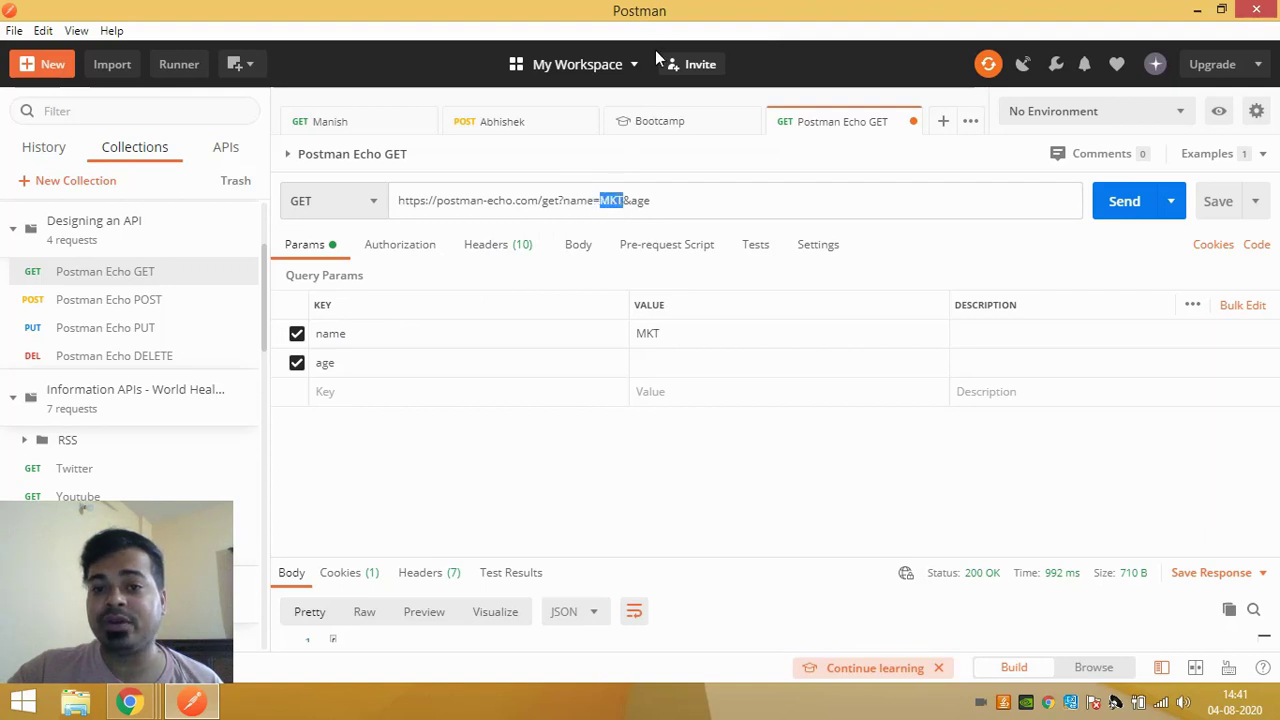
Disable the name and age query parameters and enlarge the response area
{"action": "left_click", "coordinate": [296, 338]}
{"action": "left_click", "coordinate": [296, 336]}
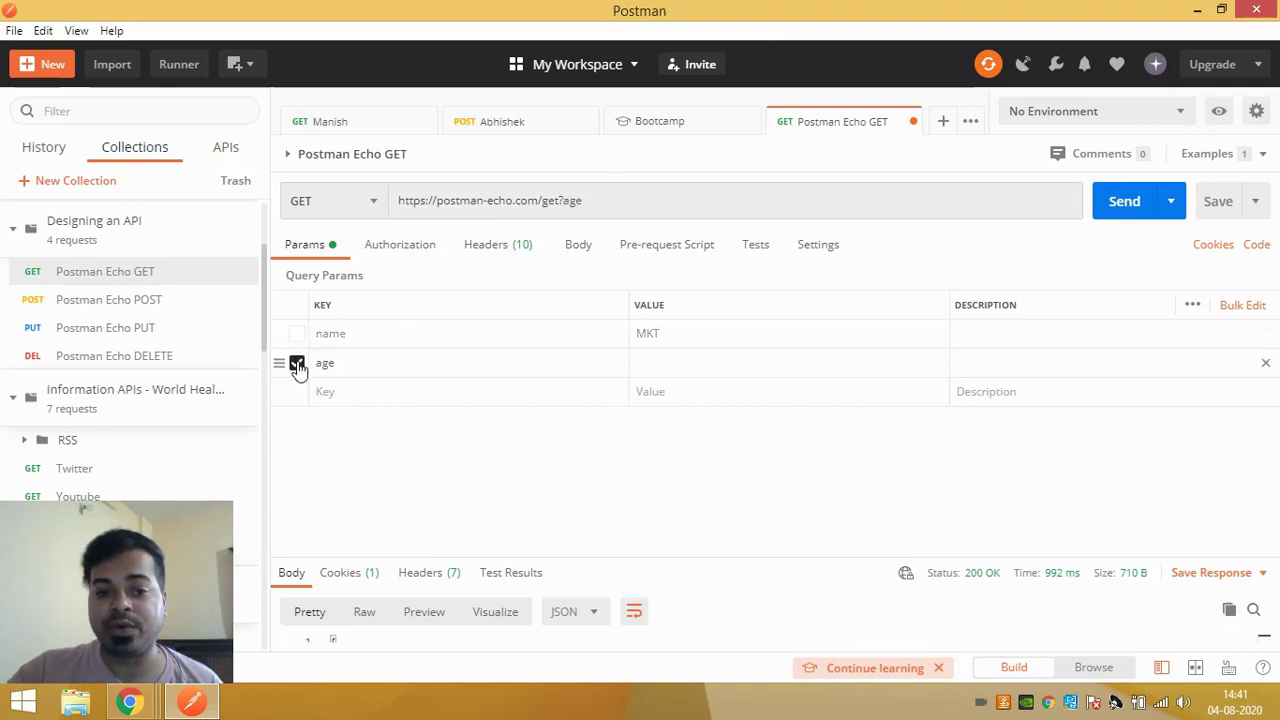
{"action": "left_click", "coordinate": [296, 363]}
{"action": "left_click_drag", "start_coordinate": [745, 558], "coordinate": [766, 326]}
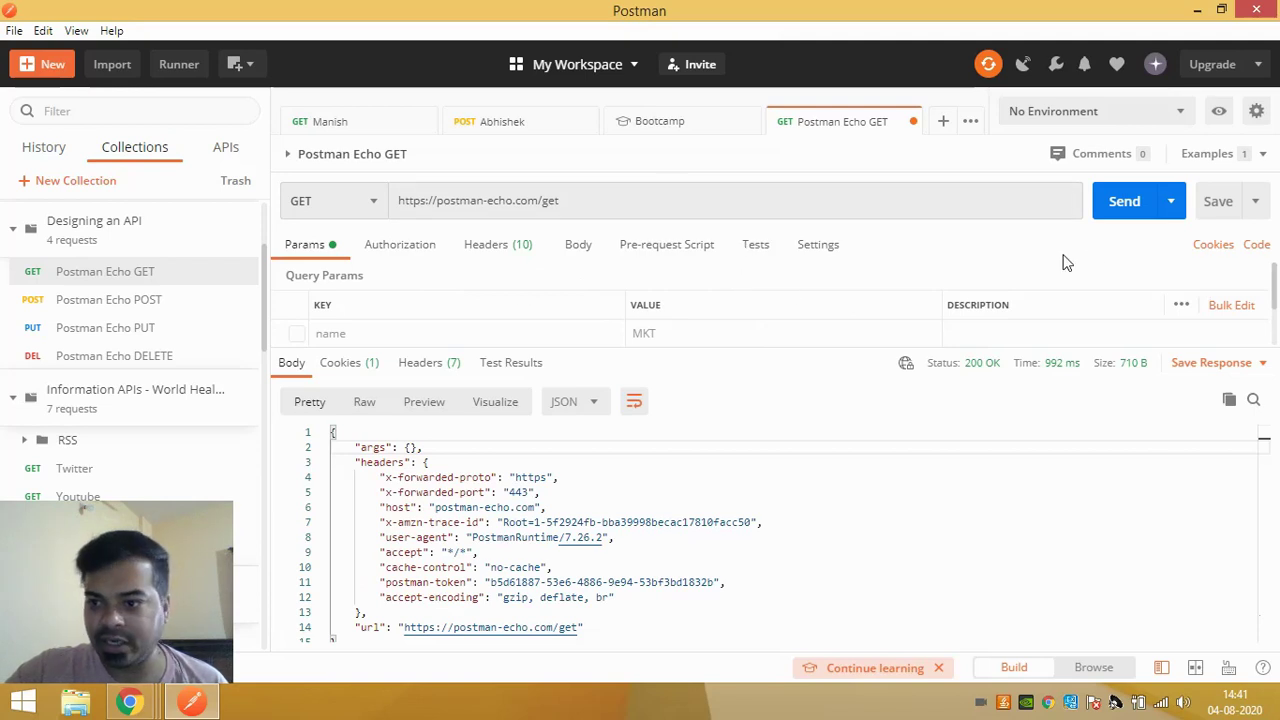
Generate the cURL code snippet for the request, copy it and close the snippet window
{"action": "left_click", "coordinate": [1258, 246]}
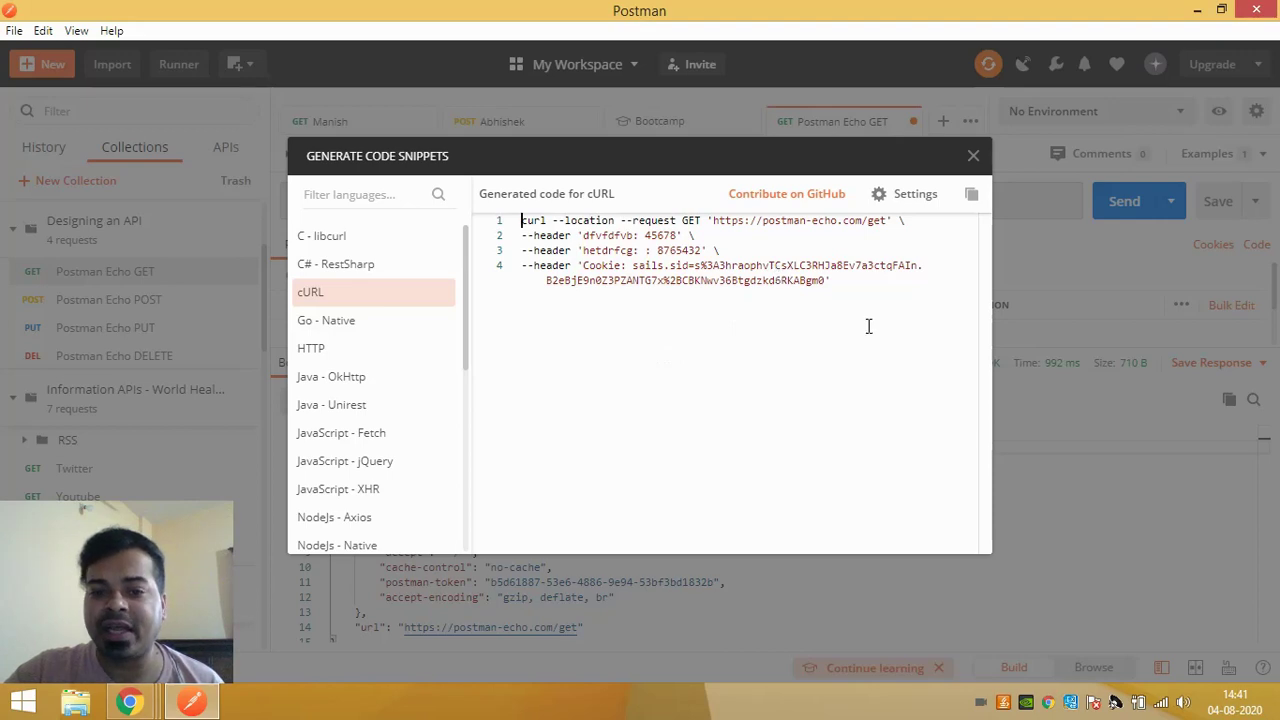
{"action": "left_click_drag", "start_coordinate": [866, 326], "coordinate": [512, 212]}
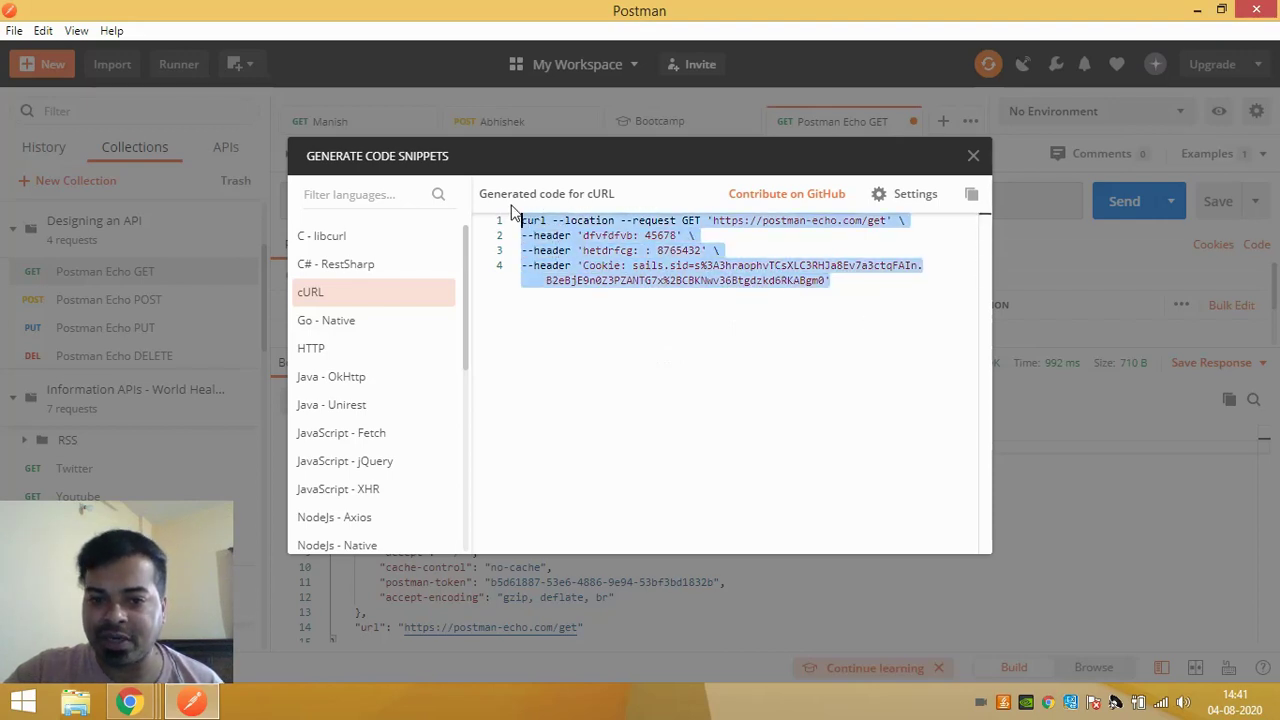
{"action": "left_click", "coordinate": [972, 196]}
{"action": "left_click", "coordinate": [973, 155]}
Browse the available code snippet languages, preview the HTTP version, and copy the cURL snippet again
{"action": "left_click", "coordinate": [1257, 244]}
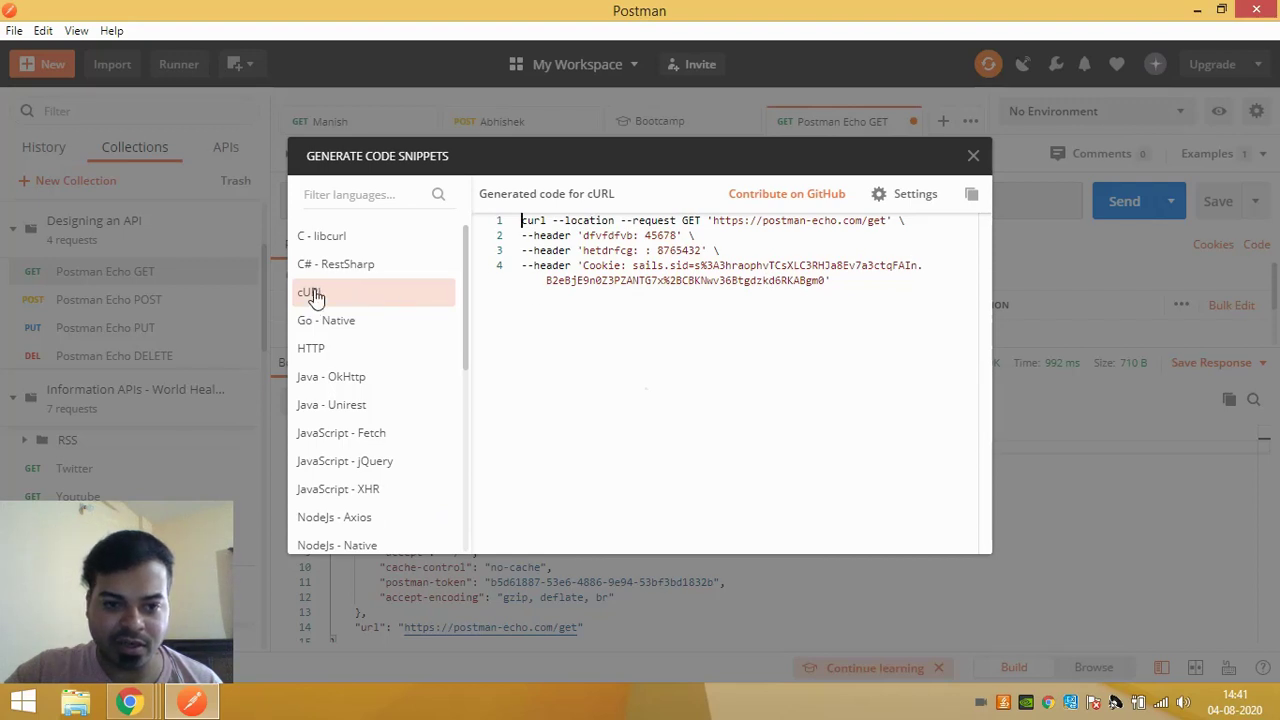
{"action": "left_click_drag", "start_coordinate": [463, 259], "coordinate": [446, 463]}
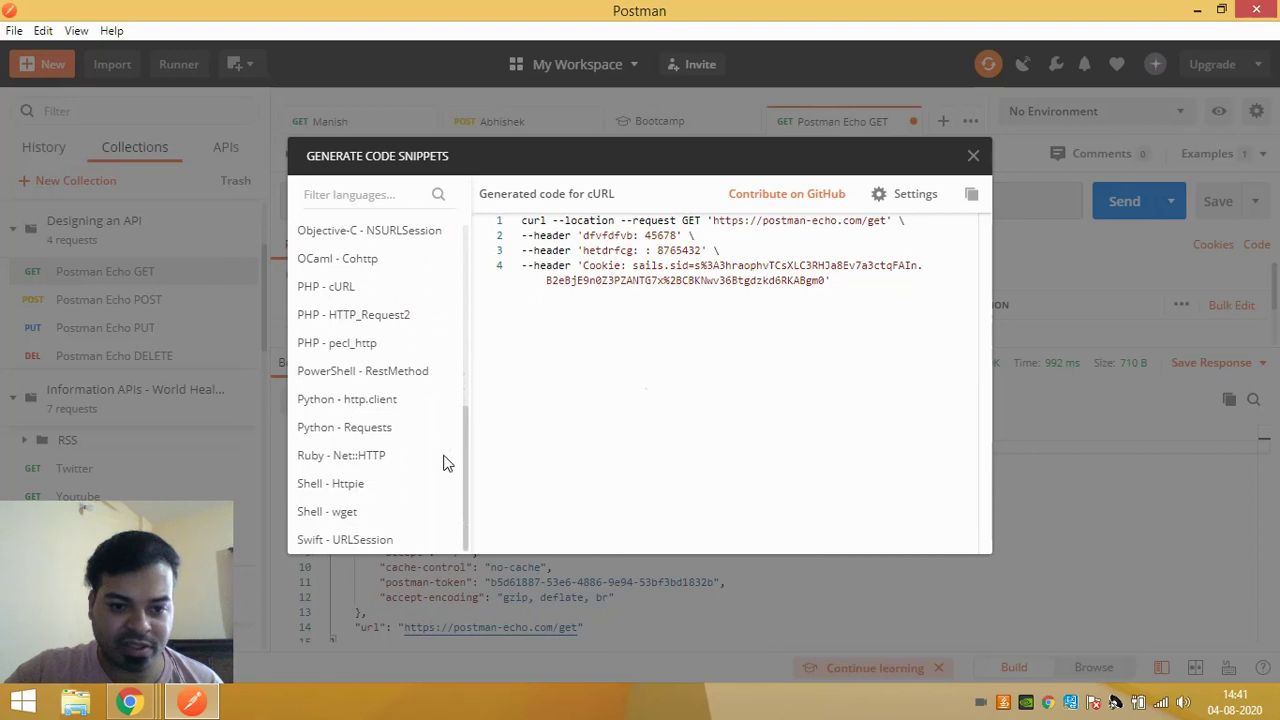
{"action": "left_click_drag", "start_coordinate": [473, 408], "coordinate": [473, 232]}
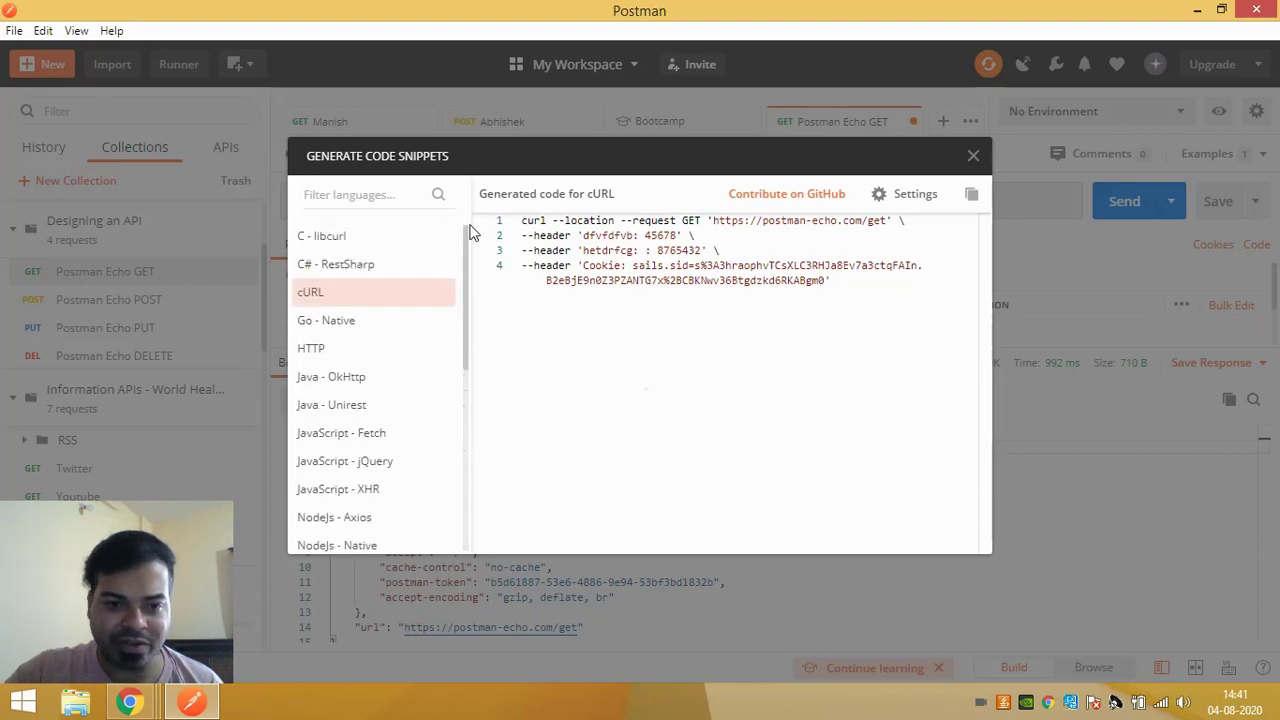
{"action": "left_click", "coordinate": [345, 350]}
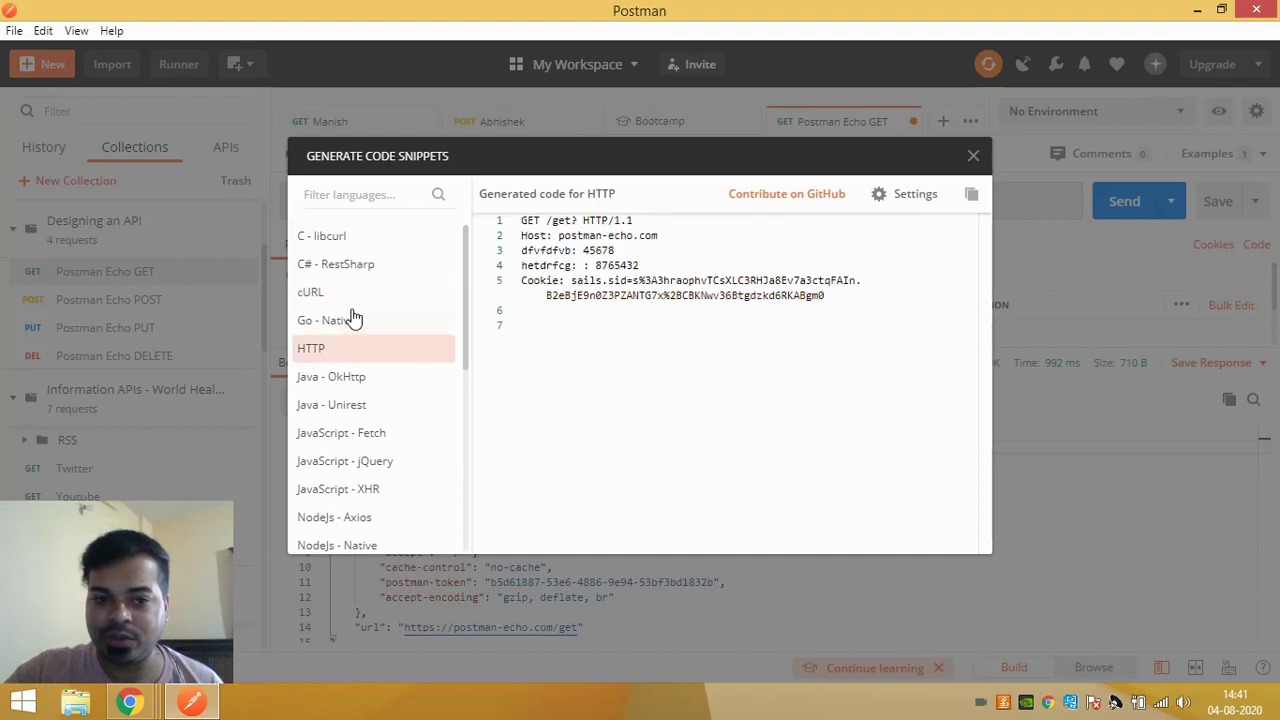
{"action": "left_click", "coordinate": [350, 294]}
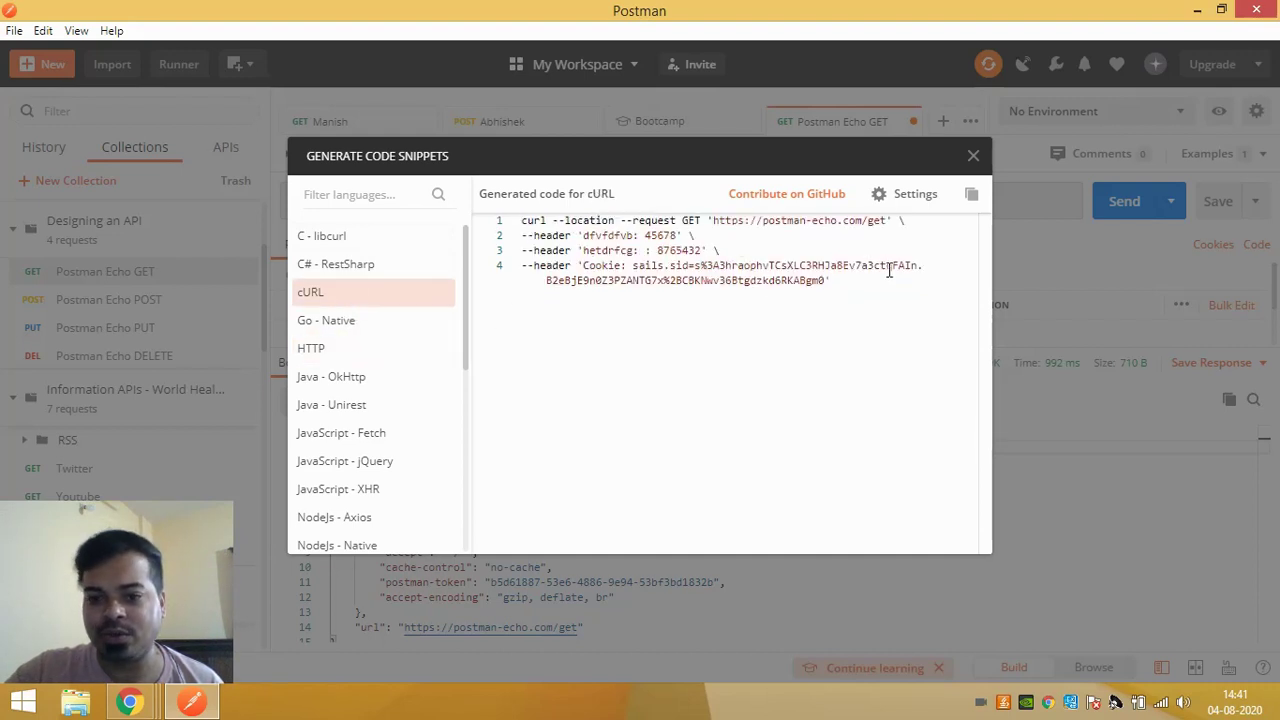
{"action": "left_click_drag", "start_coordinate": [930, 281], "coordinate": [518, 232]}
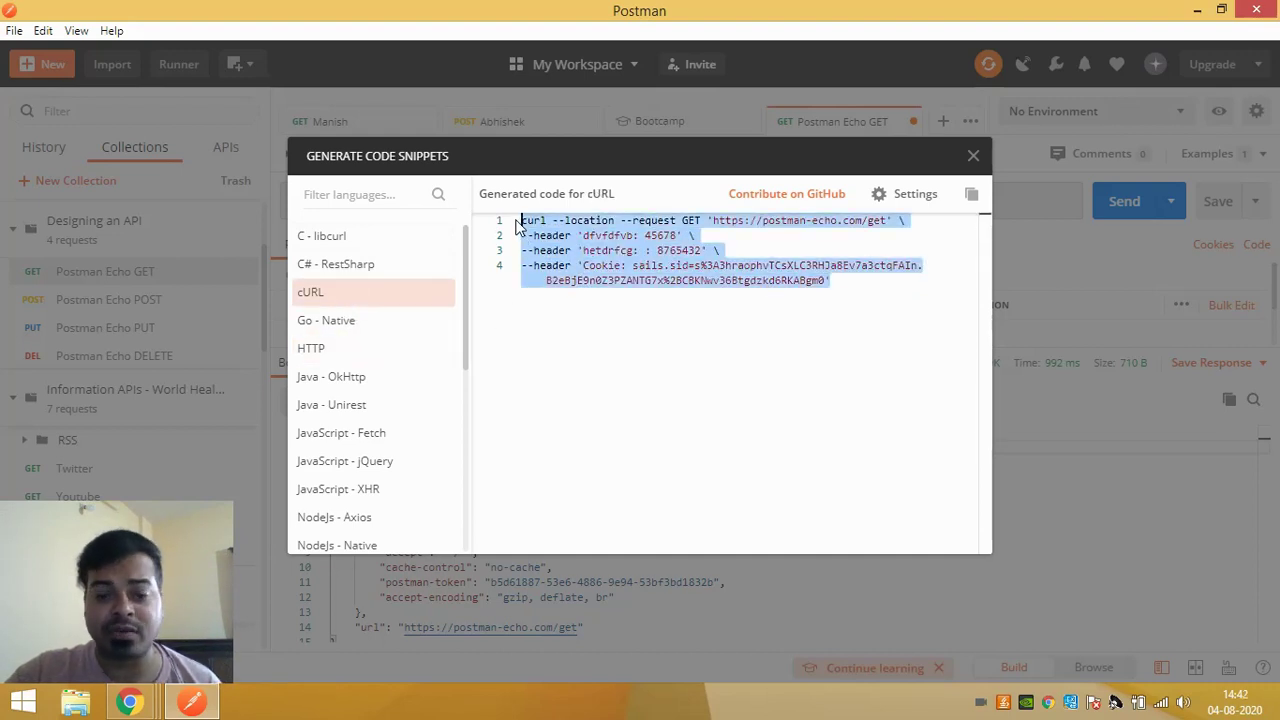
{"action": "left_click", "coordinate": [969, 198]}
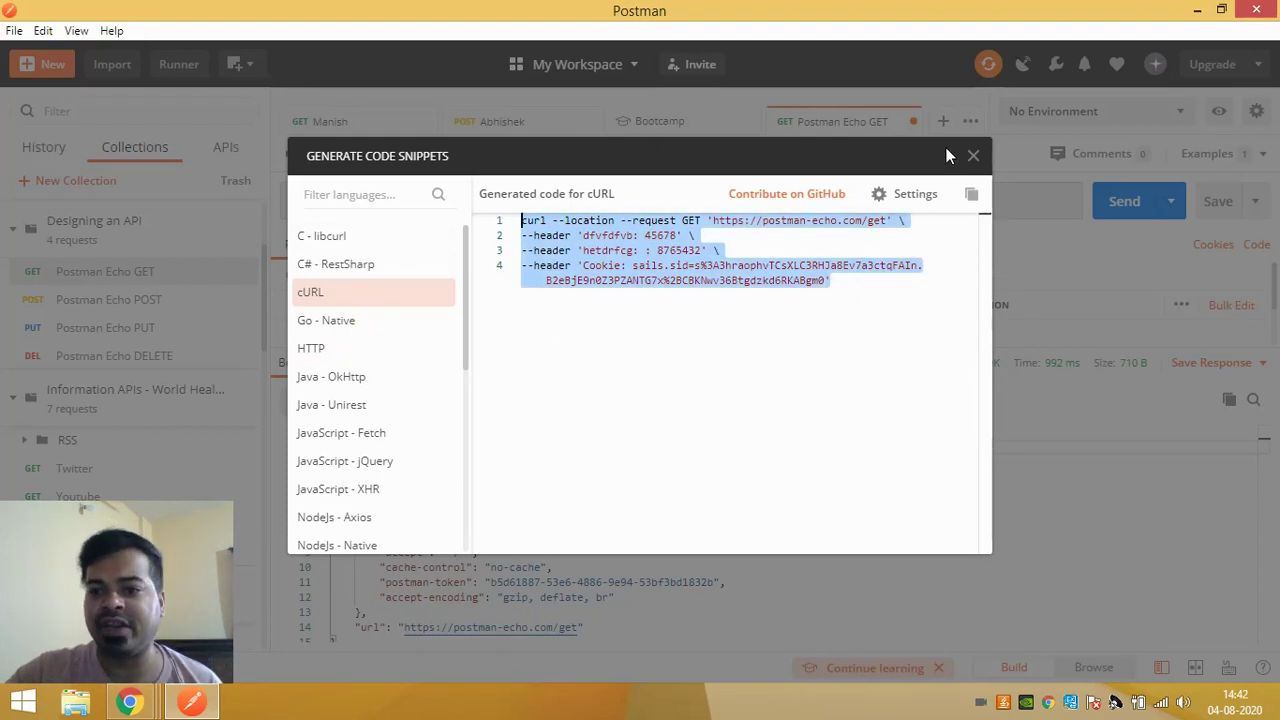
{"action": "left_click", "coordinate": [973, 155]}
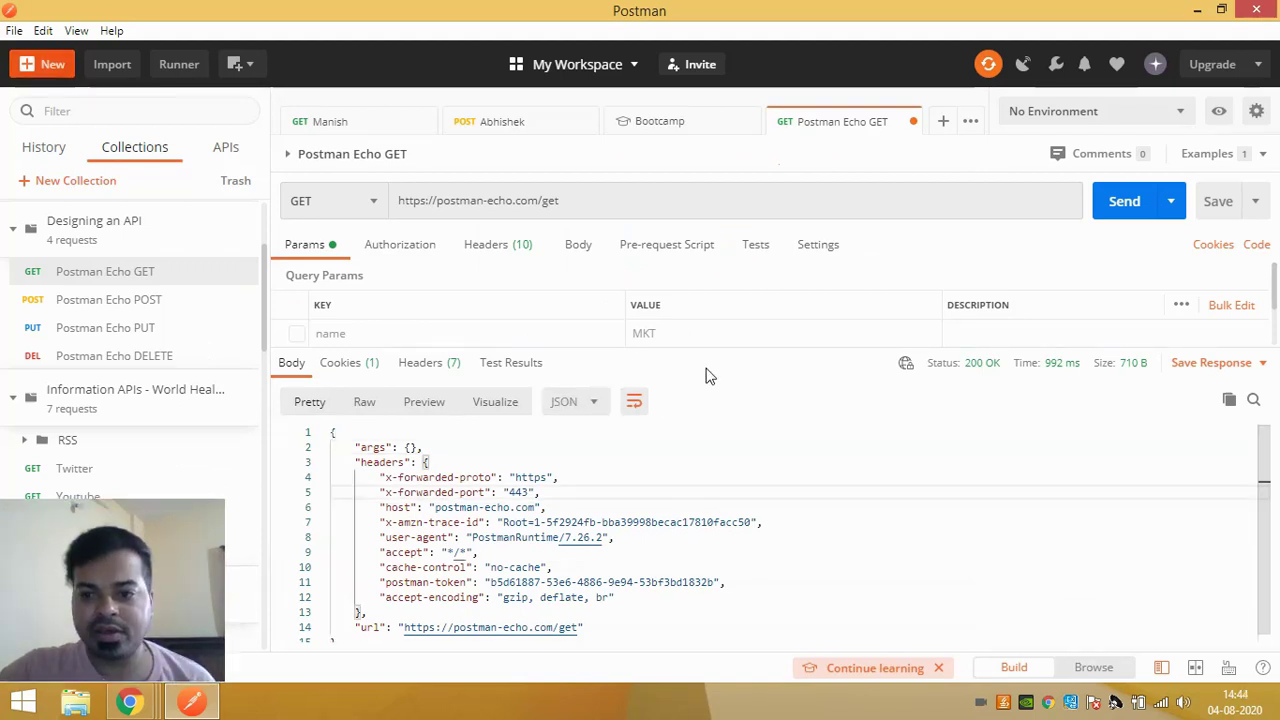
Review the building blocks and advanced items that can be created, and return to the template gallery
{"action": "left_click", "coordinate": [37, 72]}
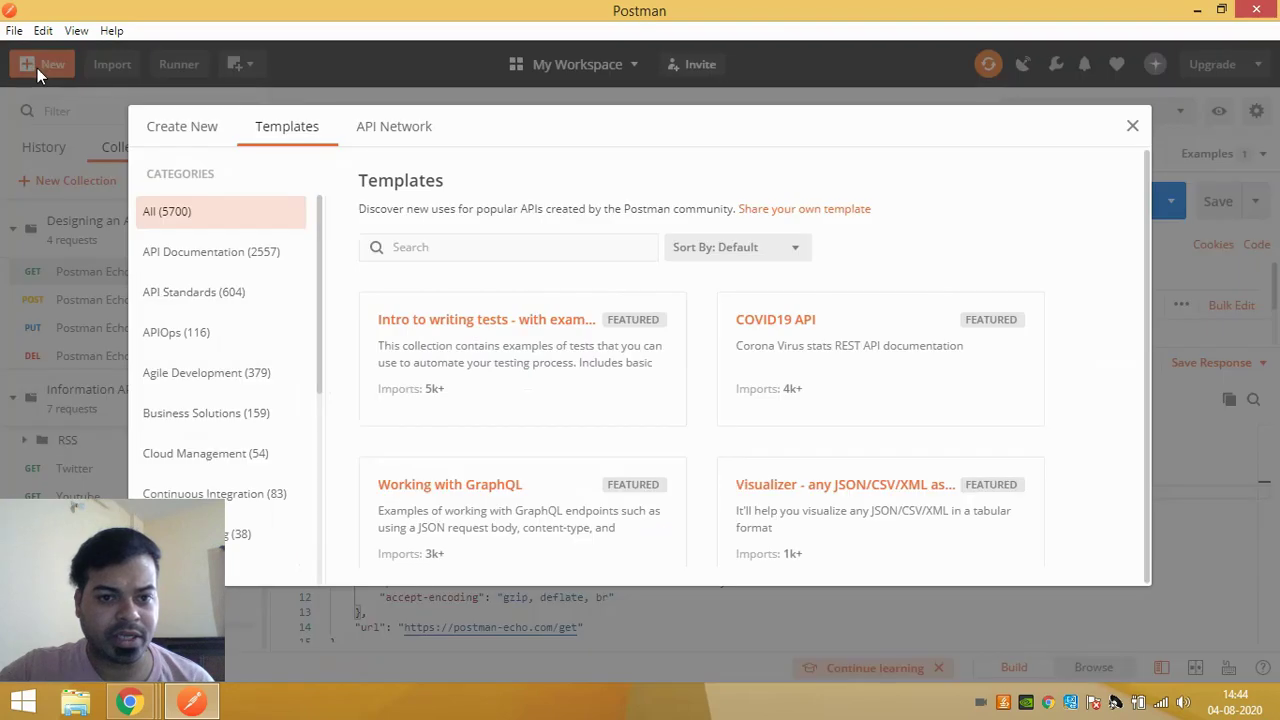
{"action": "left_click", "coordinate": [163, 130]}
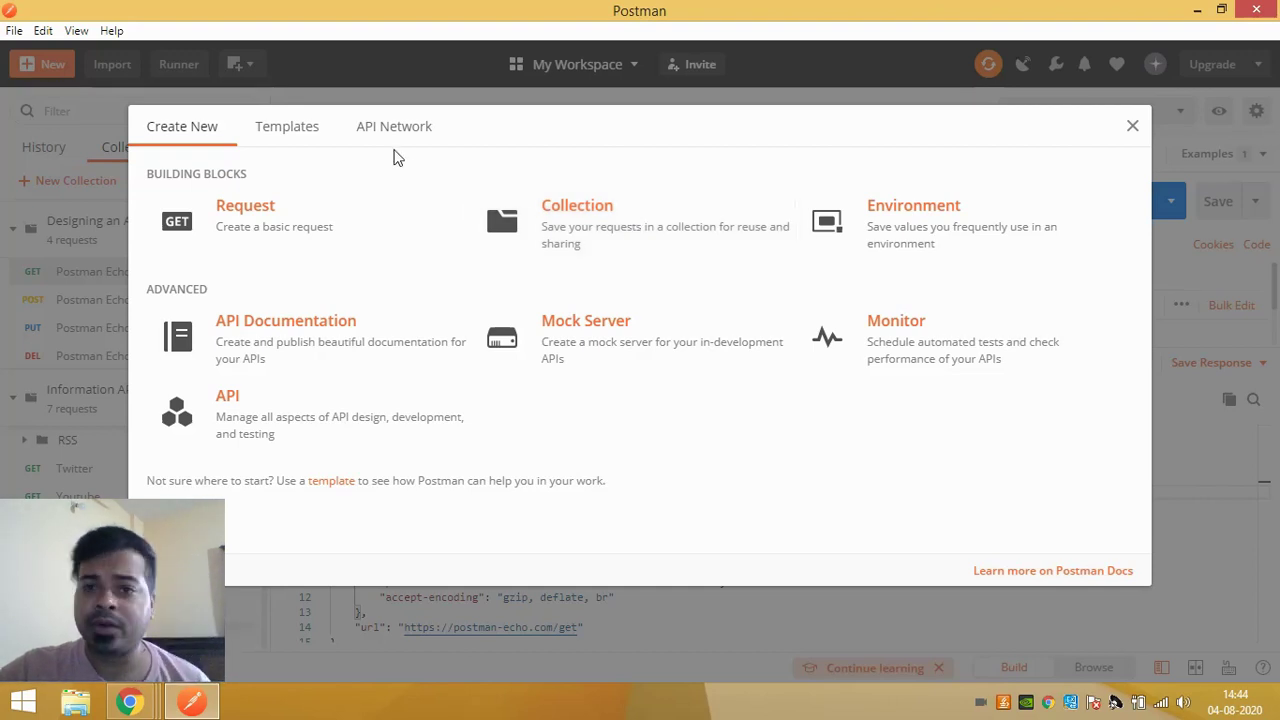
{"action": "left_click", "coordinate": [294, 136]}
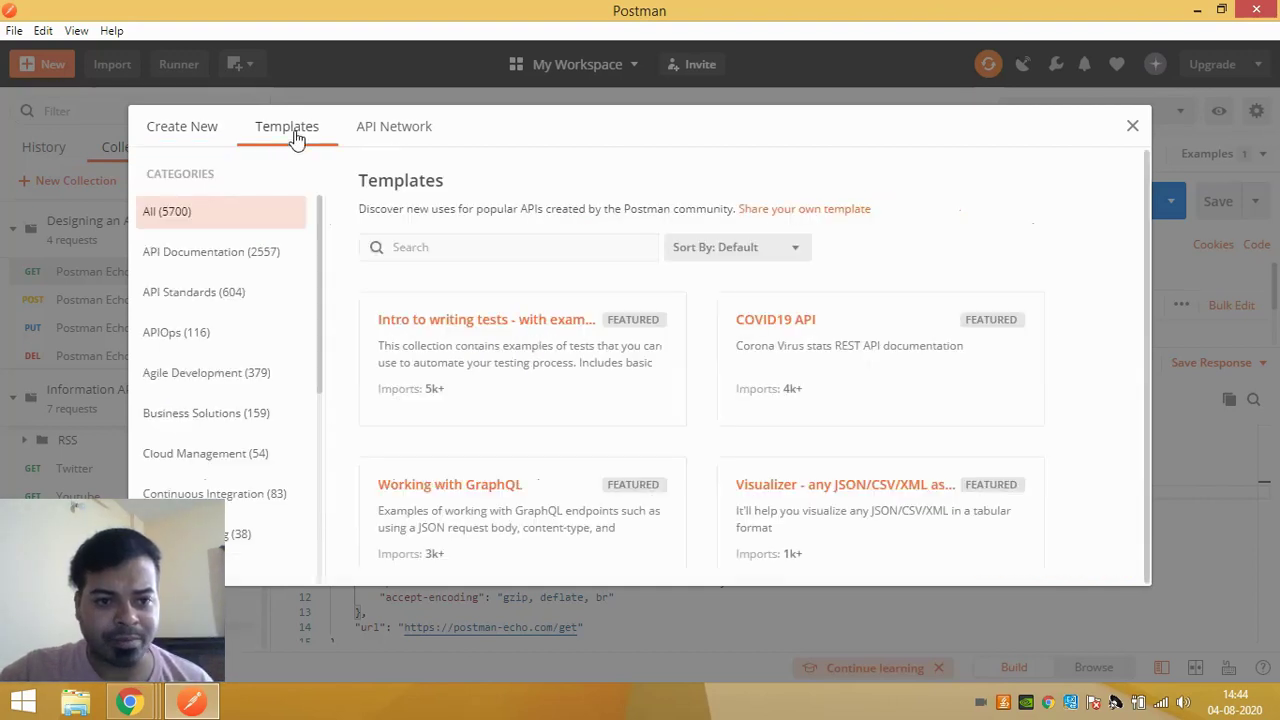
{"action": "left_click_drag", "start_coordinate": [140, 565], "coordinate": [1194, 567]}
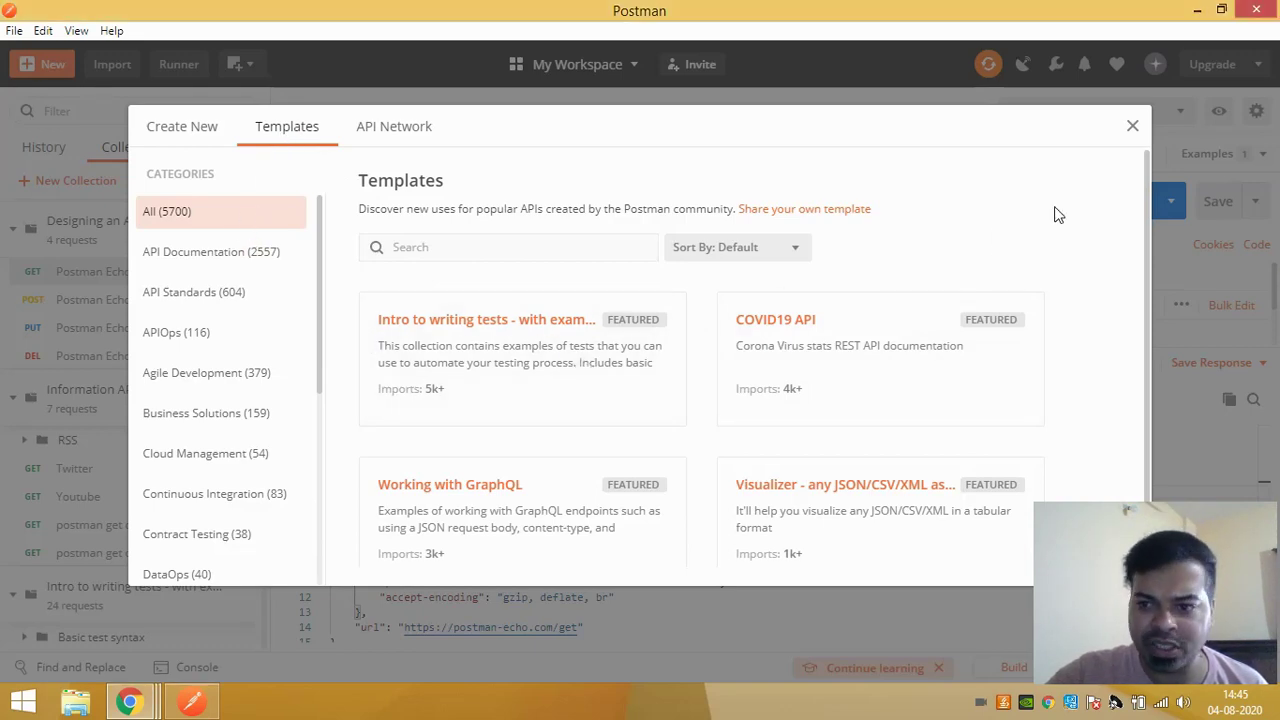
Browse the templates and their categories, and show only the Test Automation ones
{"action": "scroll", "coordinate": [546, 377], "scroll_direction": "down", "scroll_amount": 8}
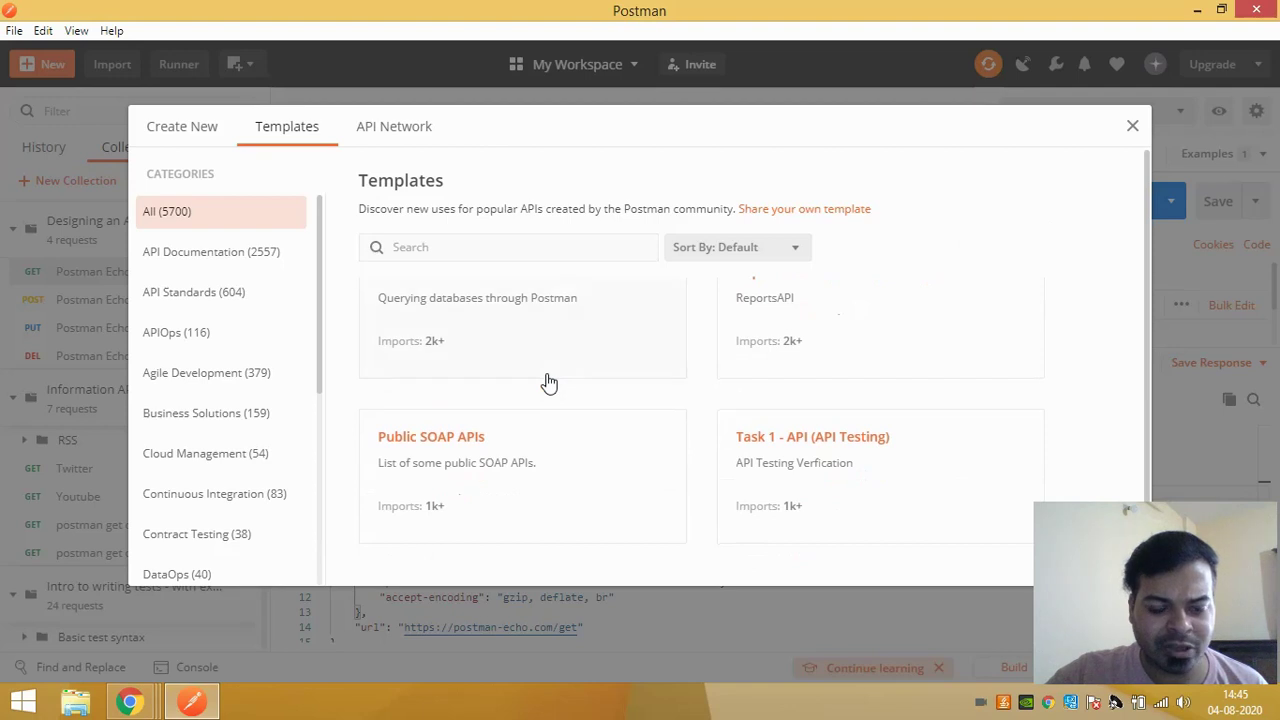
{"action": "scroll", "coordinate": [548, 382], "scroll_direction": "up", "scroll_amount": 8}
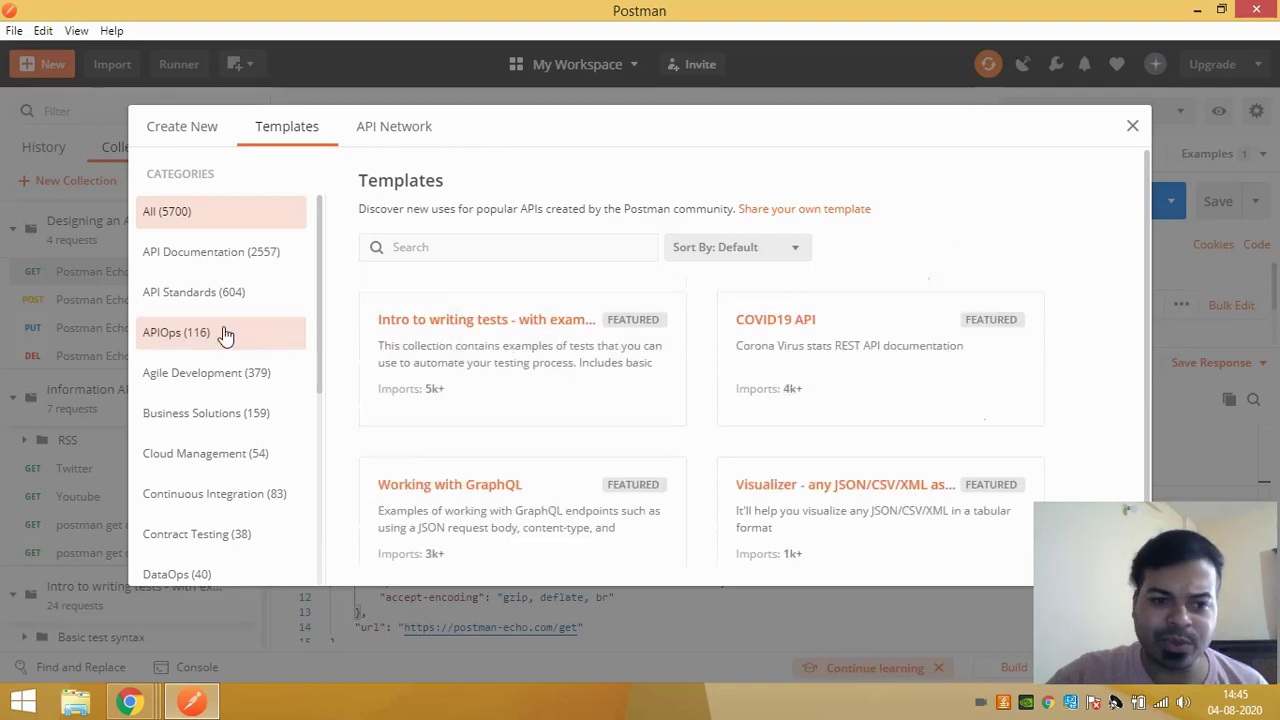
{"action": "scroll", "coordinate": [222, 345], "scroll_direction": "down", "scroll_amount": 5}
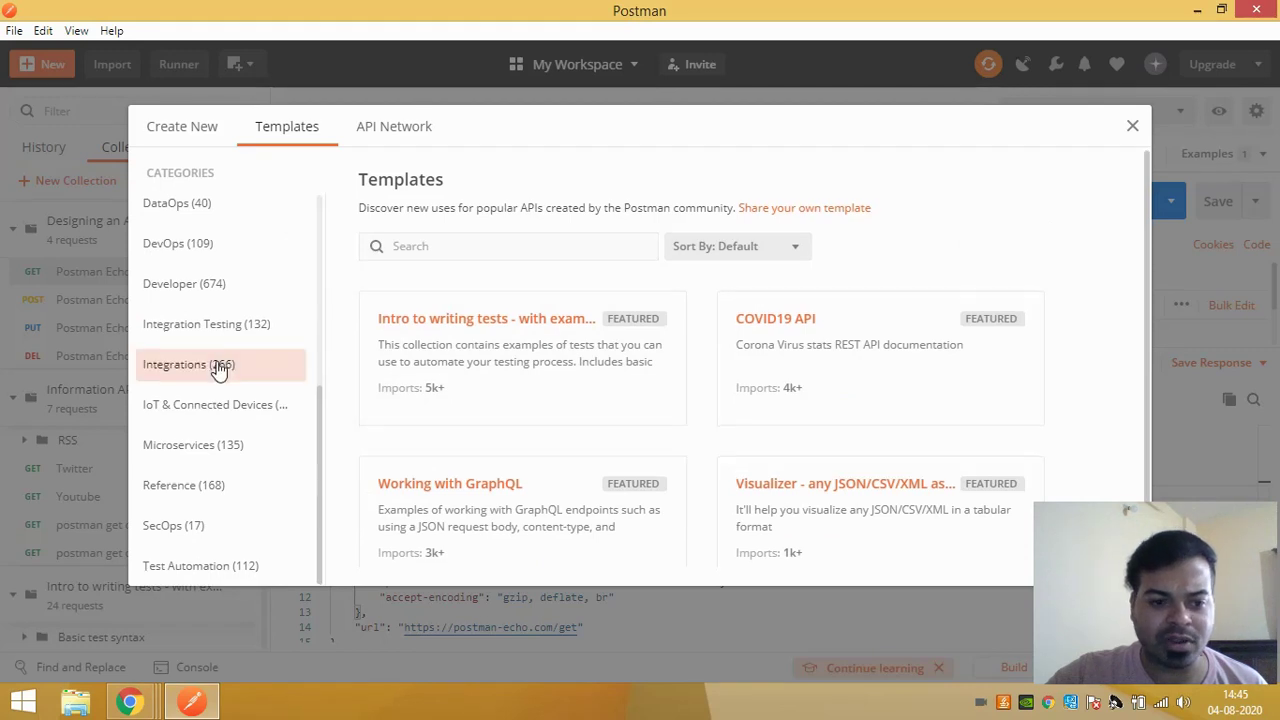
{"action": "left_click", "coordinate": [193, 568]}
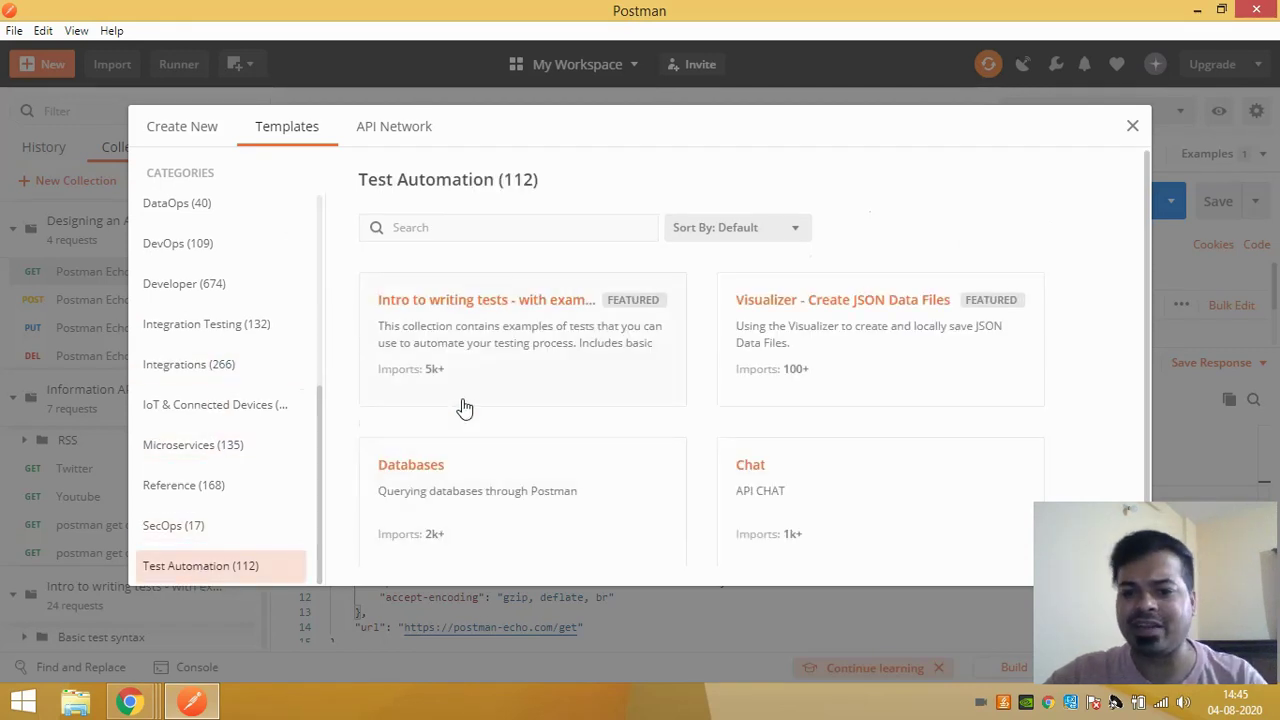
Search the Test Automation templates for maps and replace the search term with basic
{"action": "left_click", "coordinate": [428, 238]}
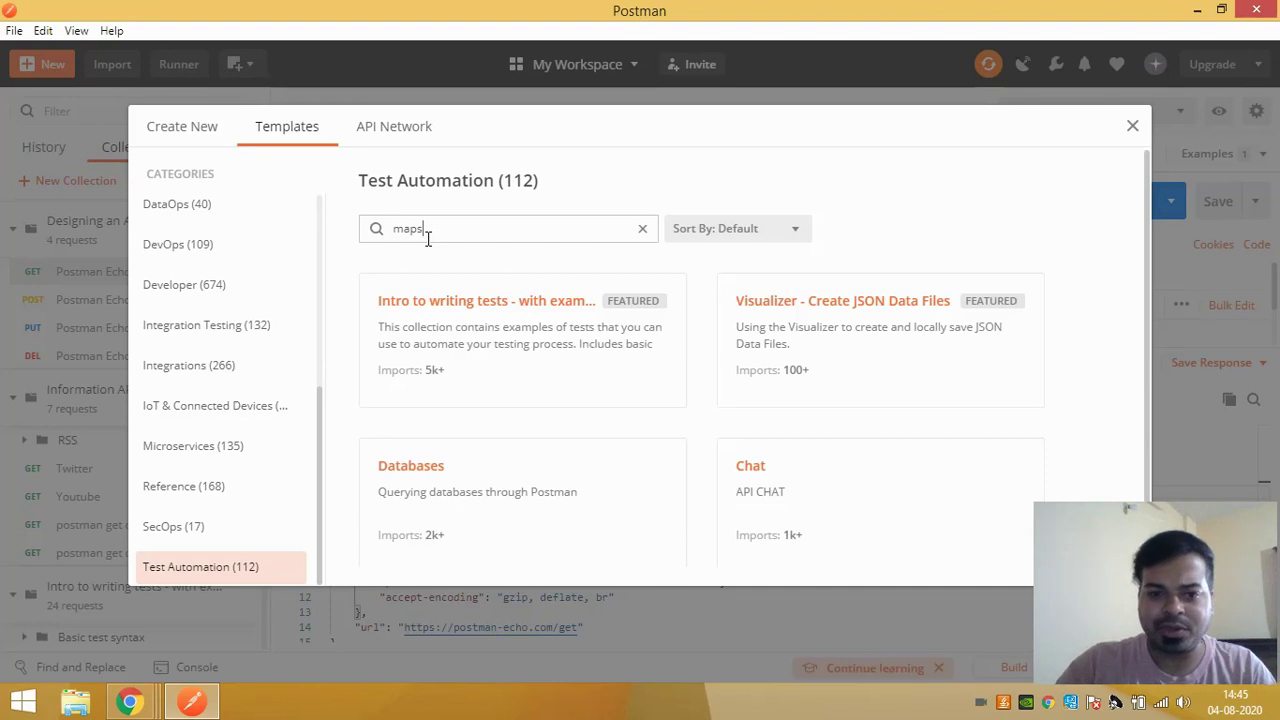
{"action": "key", "text": "Return"}
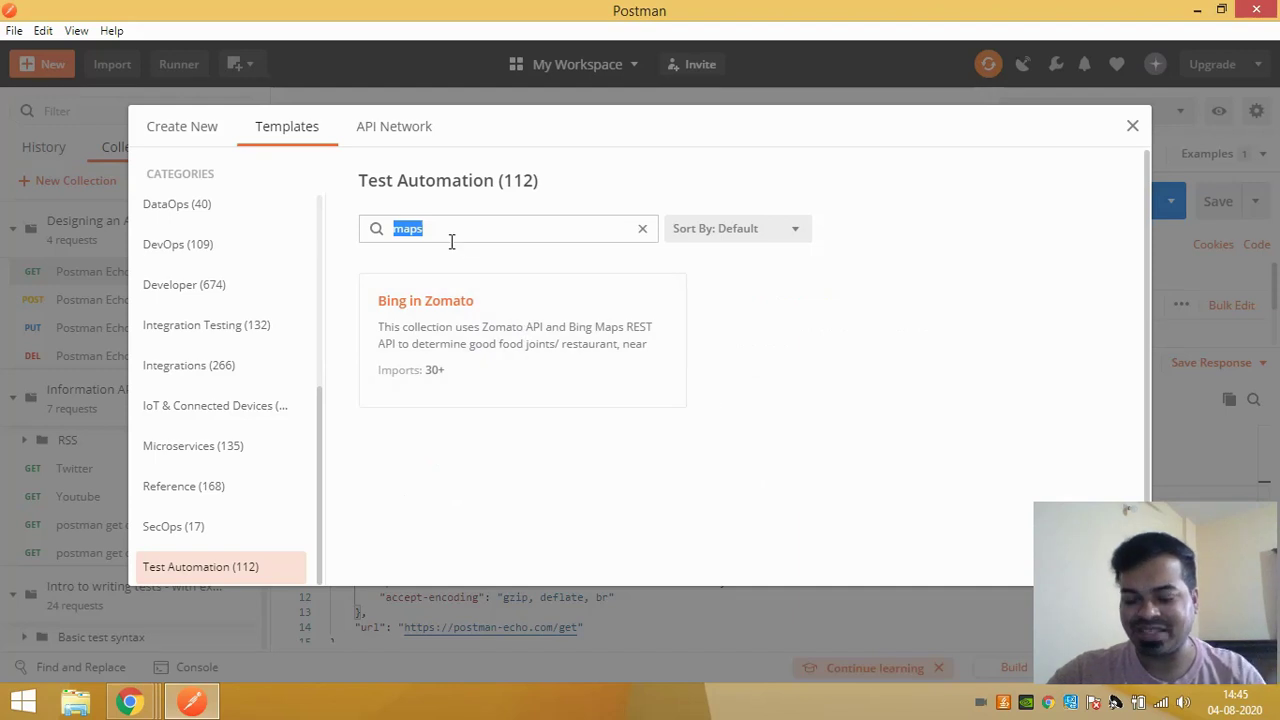
{"action": "key", "text": "BackSpace"}
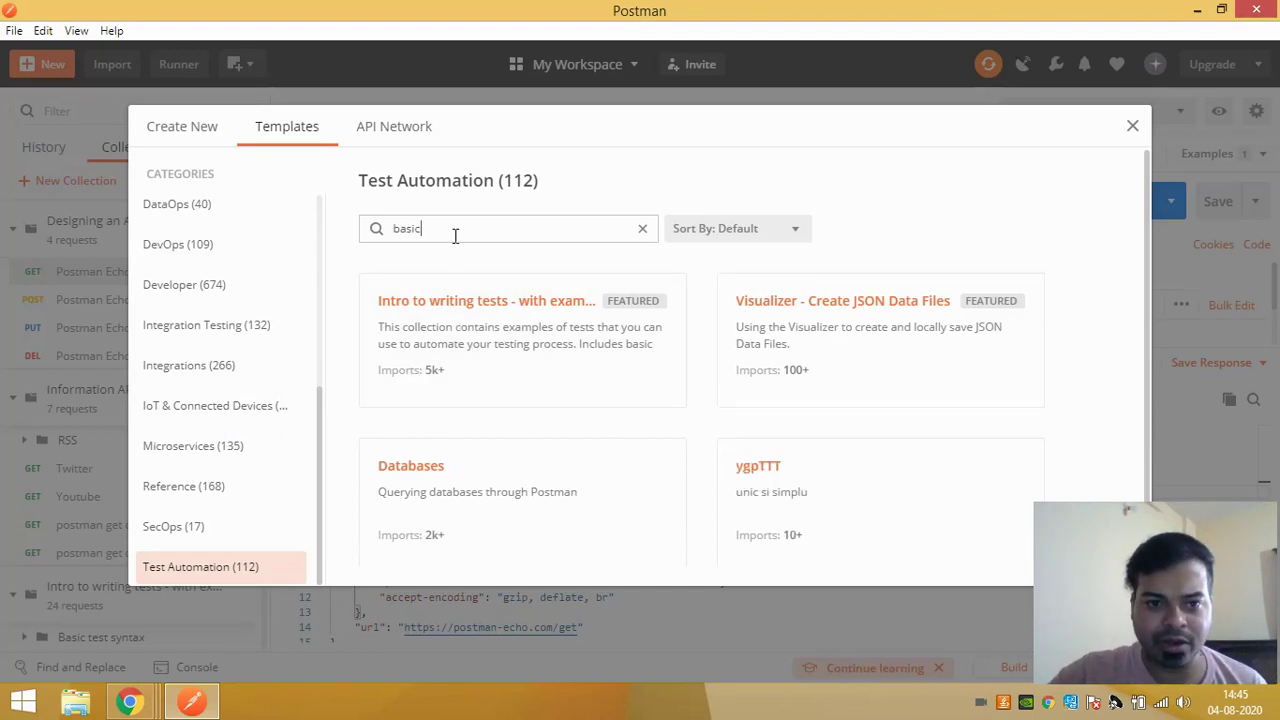
Search all templates for basic and import the Intro to writing tests - with examples template into the workspace
{"action": "scroll", "coordinate": [234, 323], "scroll_direction": "up", "scroll_amount": 5}
{"action": "left_click", "coordinate": [206, 211]}
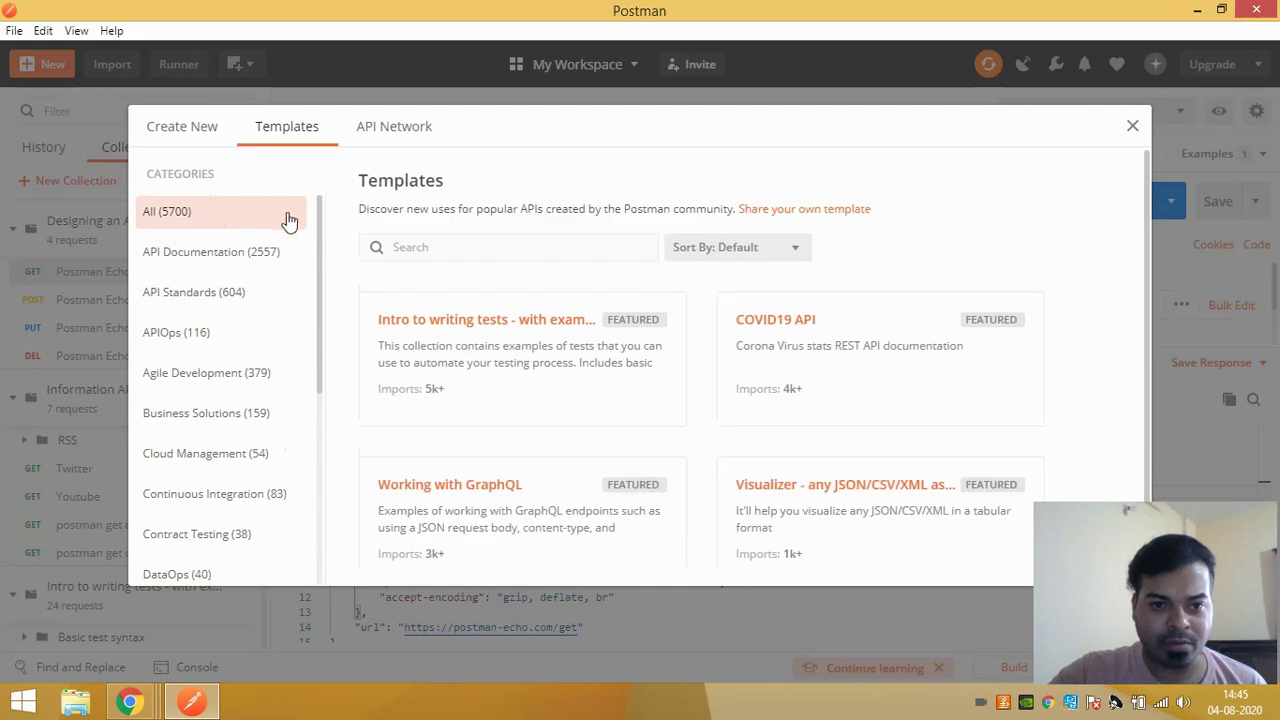
{"action": "left_click", "coordinate": [409, 249]}
{"action": "type", "text": "basic"}
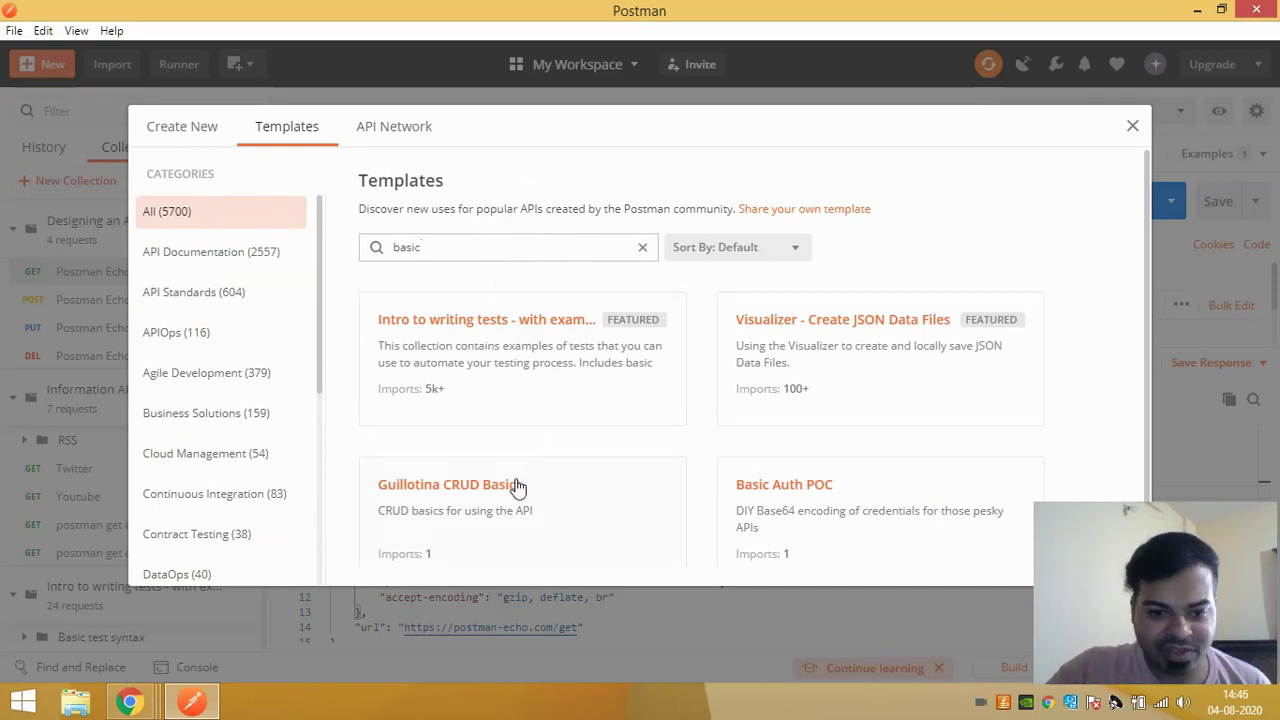
{"action": "left_click", "coordinate": [507, 362]}
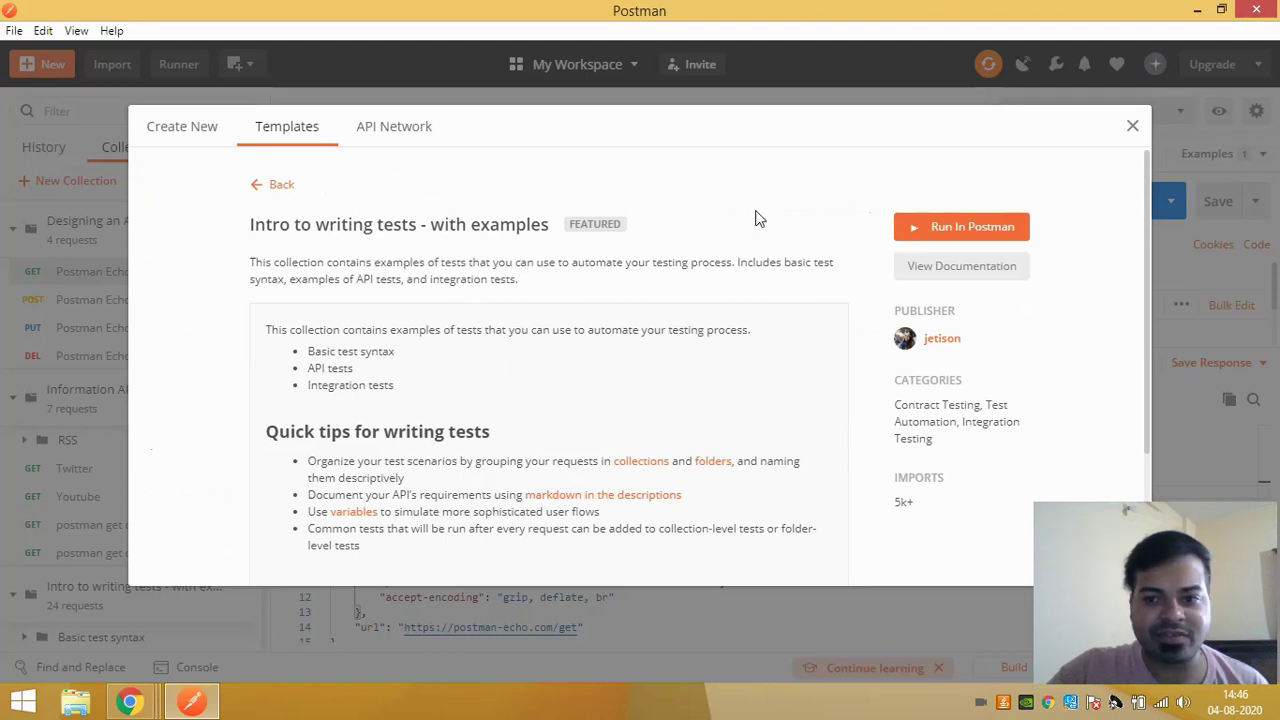
{"action": "left_click", "coordinate": [962, 229]}
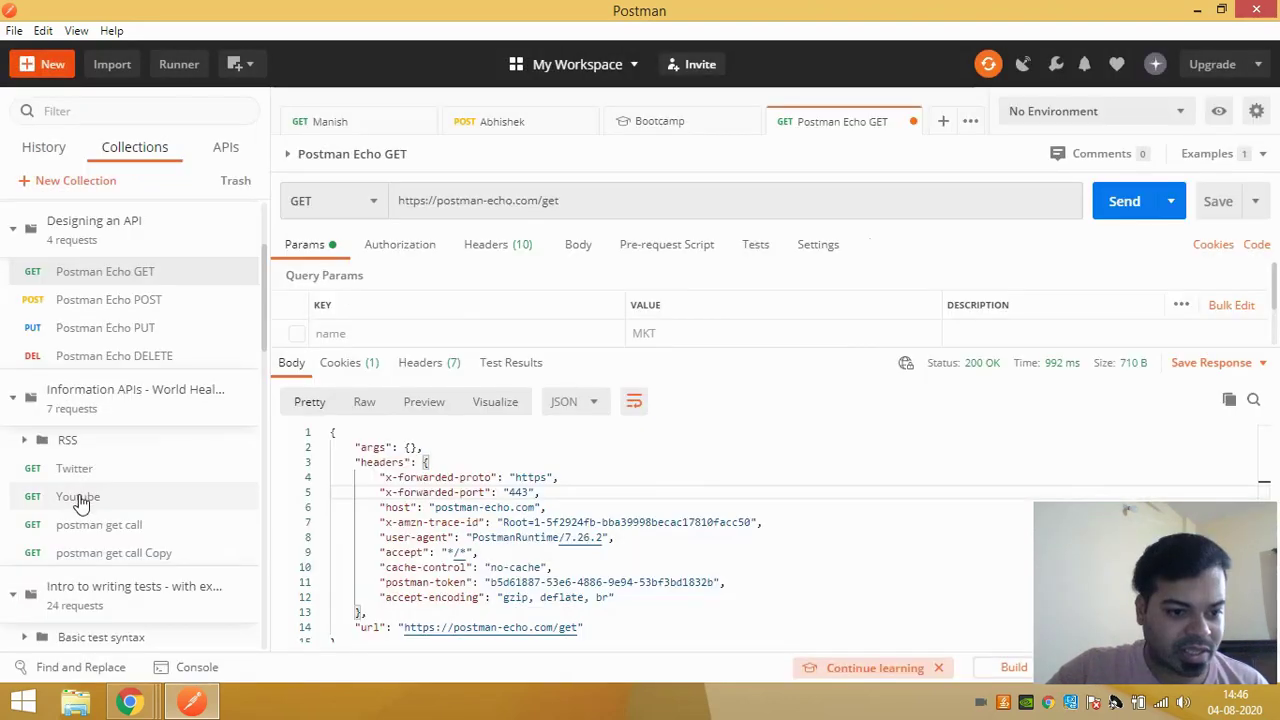
Open the pm.test request from the Basic test syntax folder of the Intro to writing tests collection and send it
{"action": "left_click", "coordinate": [93, 578]}
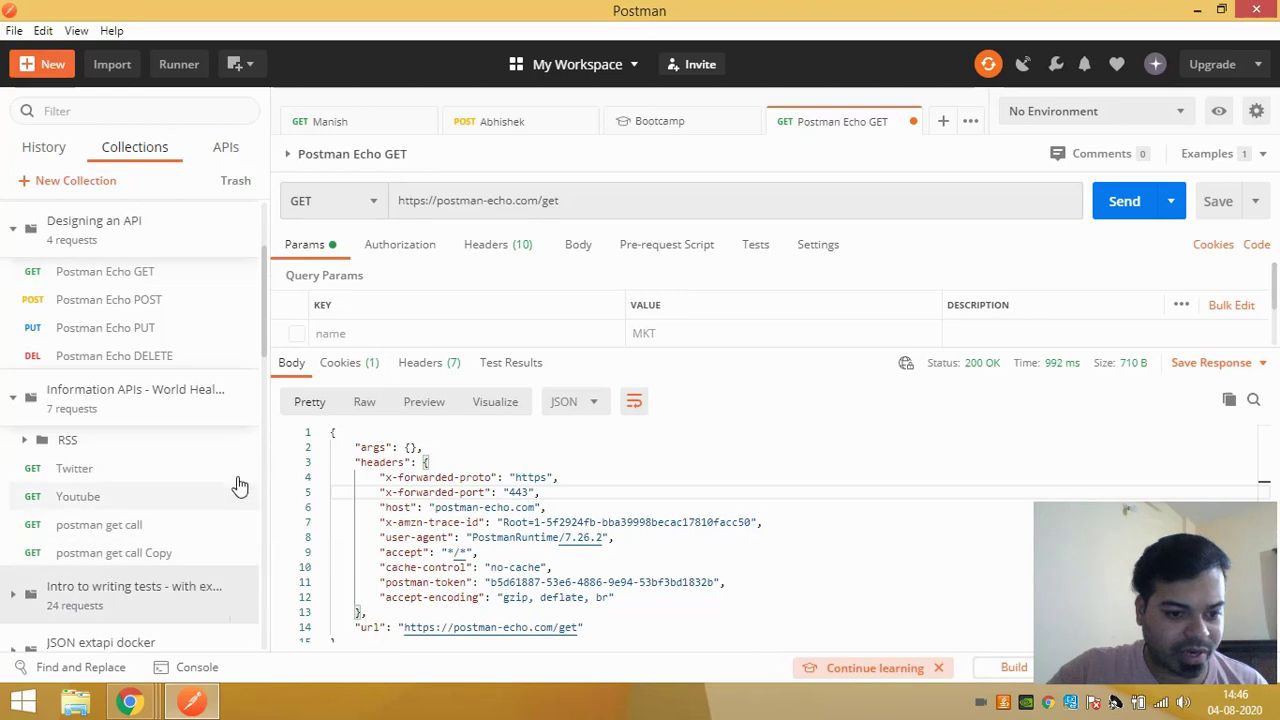
{"action": "left_click_drag", "start_coordinate": [263, 337], "coordinate": [266, 415]}
{"action": "left_click", "coordinate": [75, 321]}
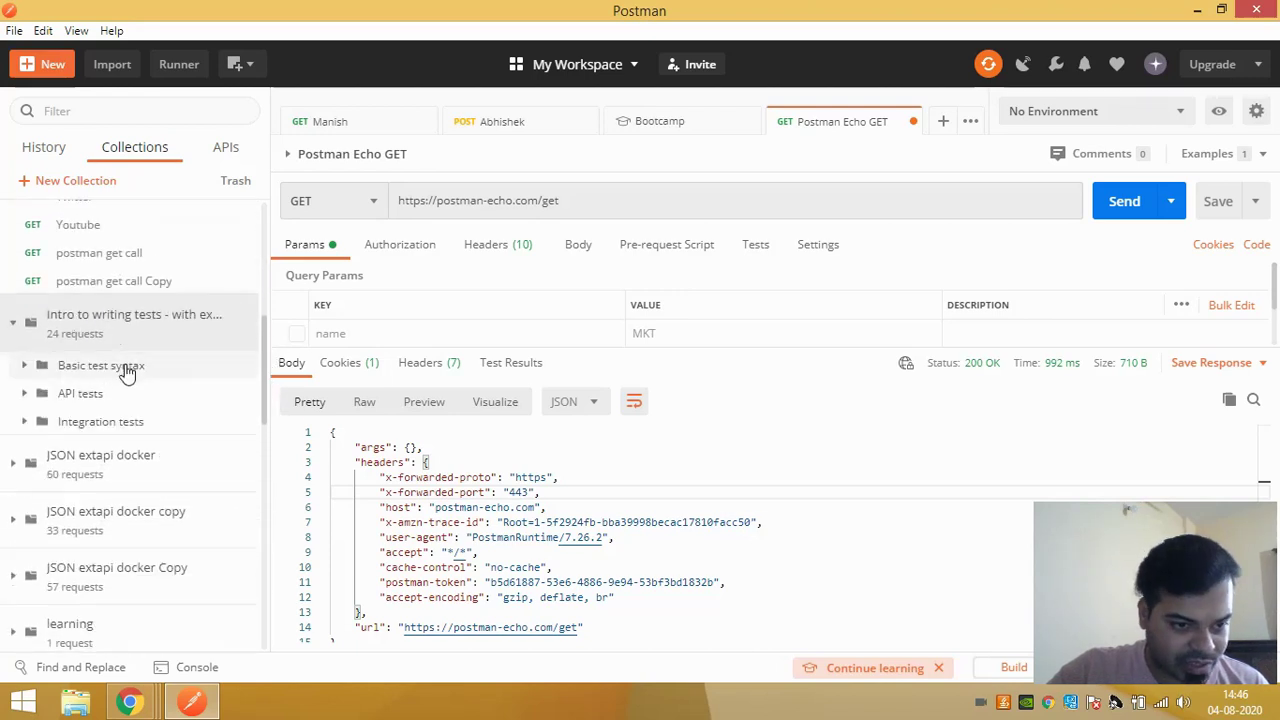
{"action": "scroll", "coordinate": [190, 367], "scroll_direction": "up", "scroll_amount": 4}
{"action": "left_click", "coordinate": [112, 566]}
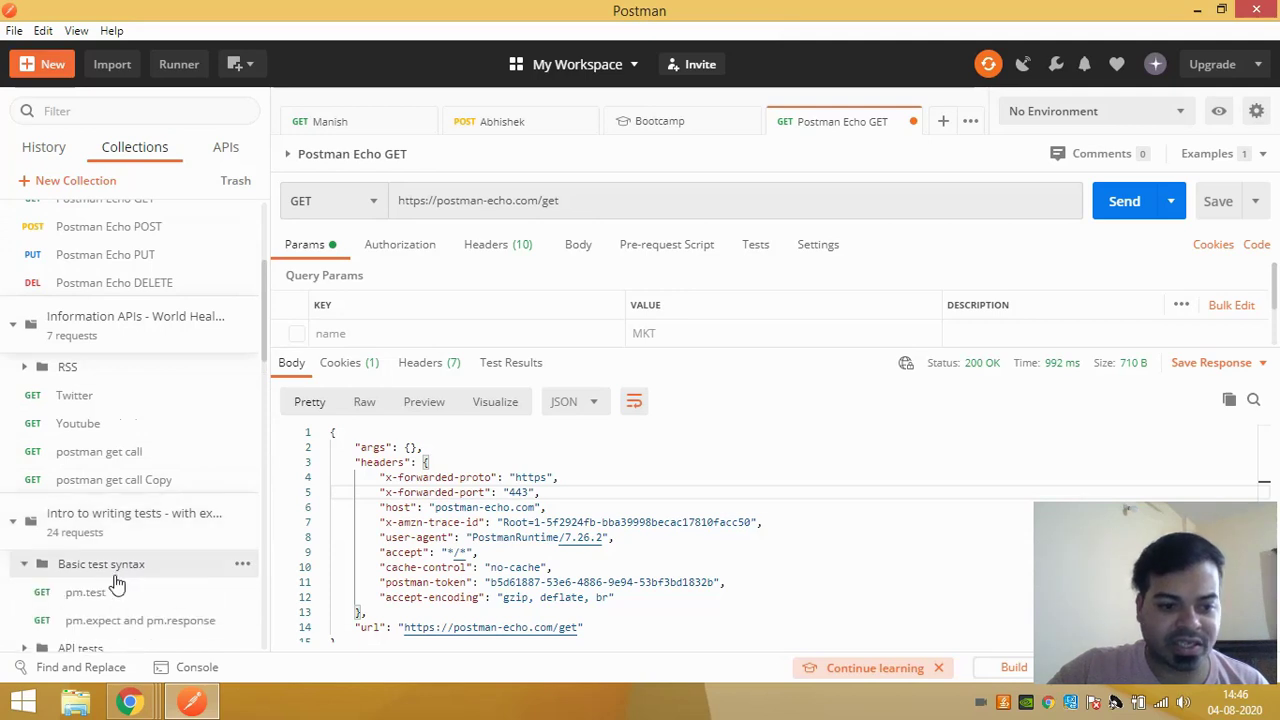
{"action": "left_click", "coordinate": [120, 597]}
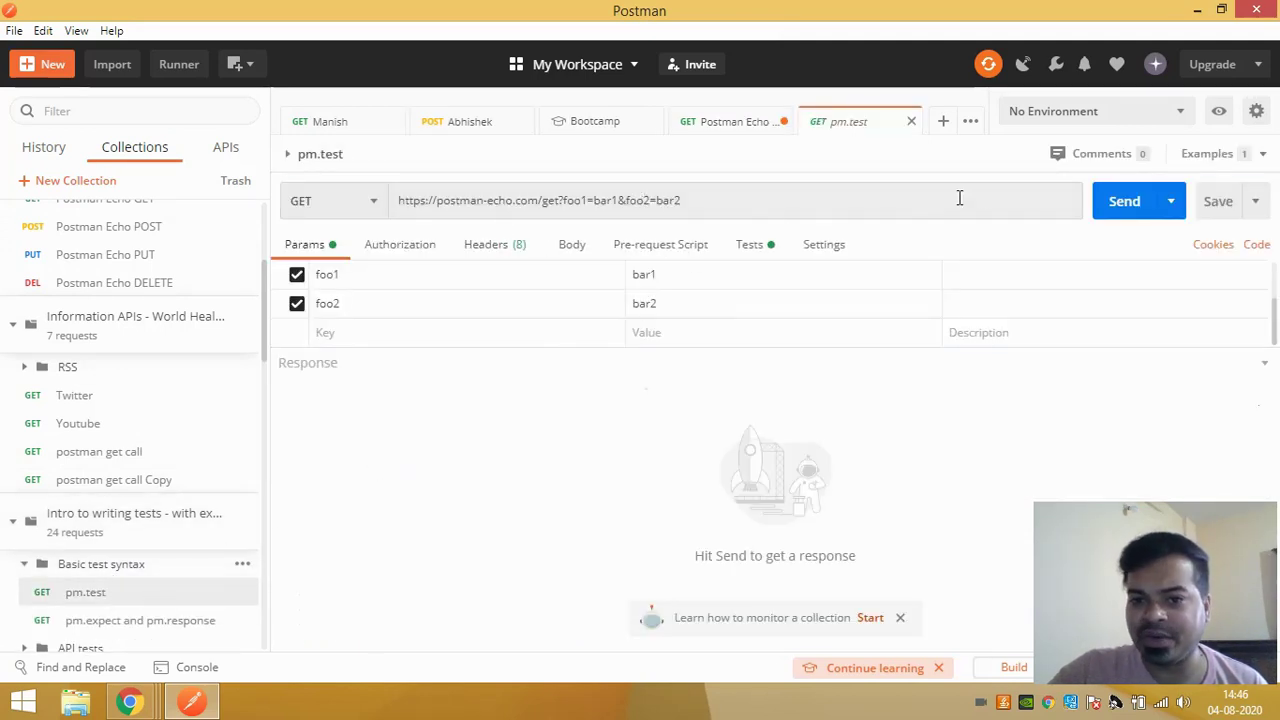
{"action": "left_click", "coordinate": [1110, 201]}
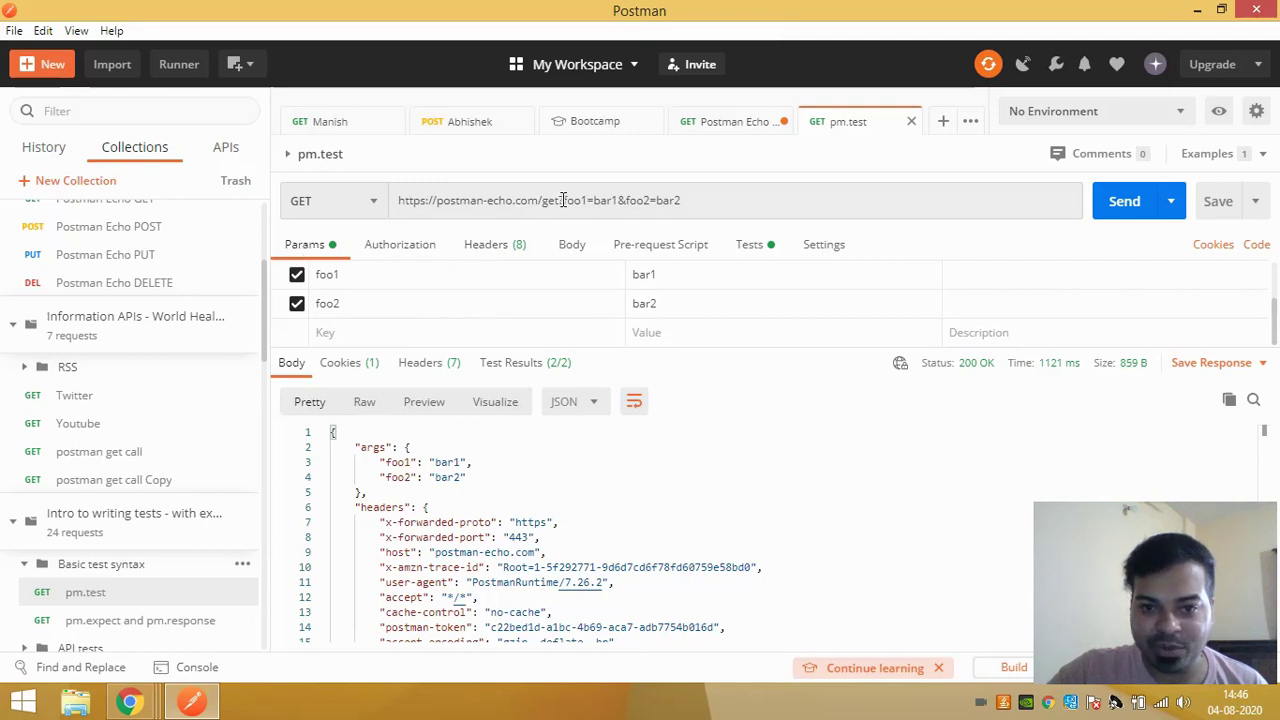
Review the pm.test request's query string, headers and test script, and enlarge the response area
{"action": "left_click_drag", "start_coordinate": [558, 201], "coordinate": [566, 202]}
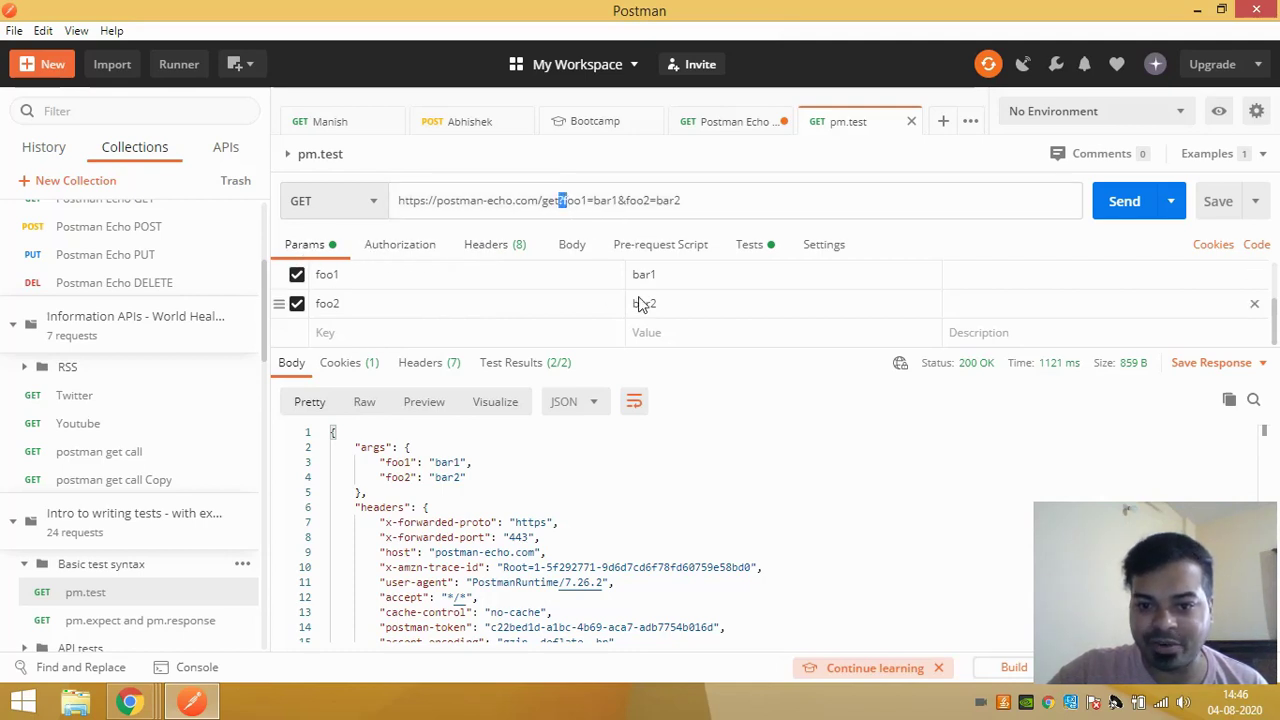
{"action": "left_click", "coordinate": [498, 250]}
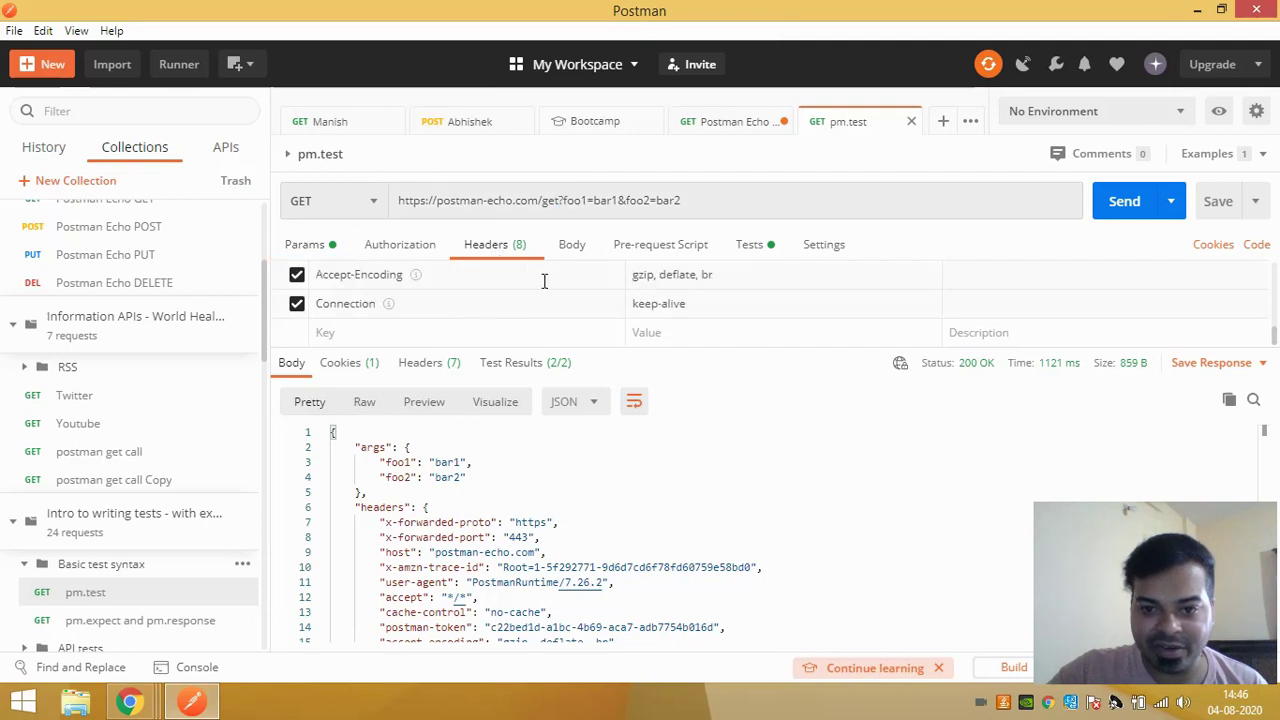
{"action": "scroll", "coordinate": [544, 281], "scroll_direction": "up", "scroll_amount": 3}
{"action": "left_click", "coordinate": [746, 248]}
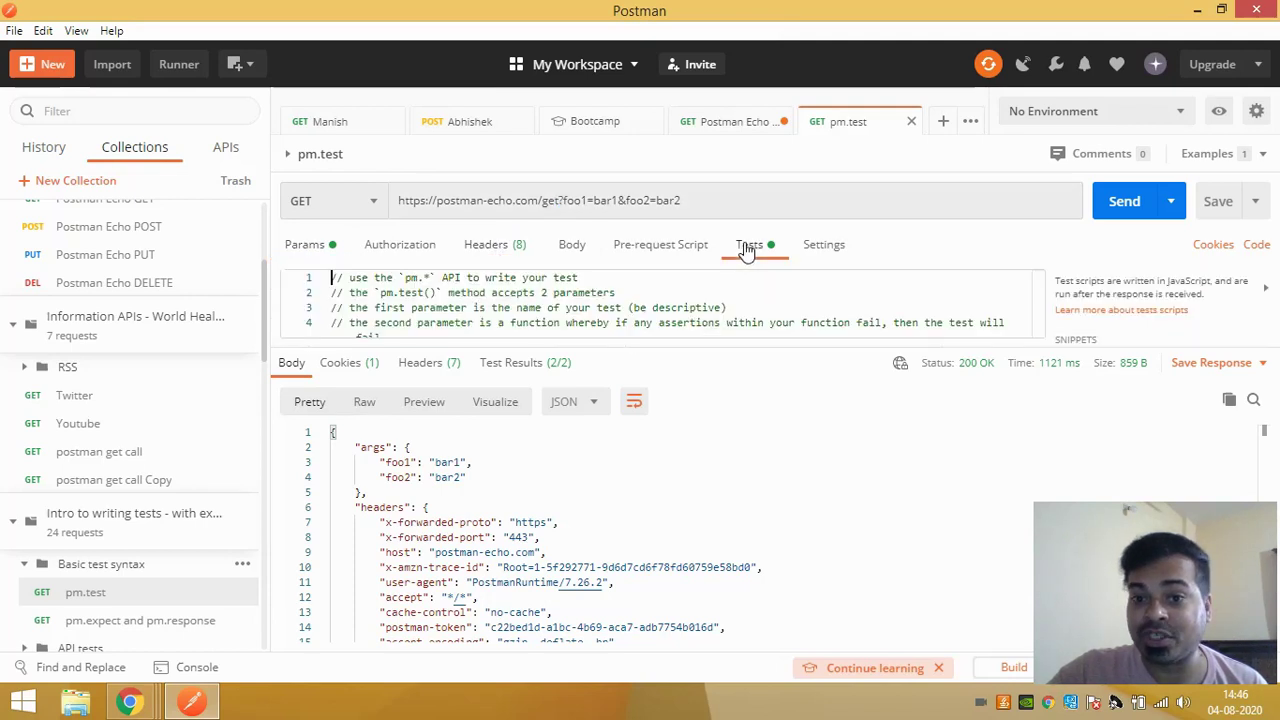
{"action": "left_click_drag", "start_coordinate": [717, 362], "coordinate": [738, 300]}
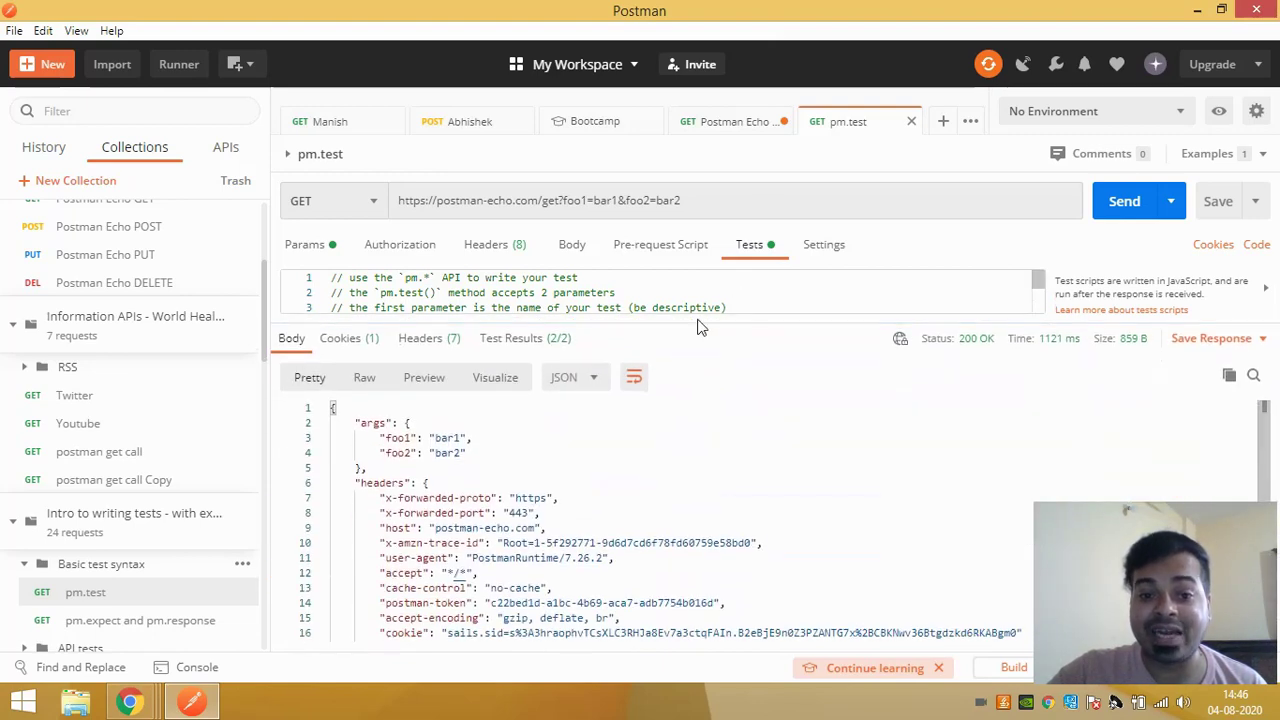
Examine the test results of the pm.test response, checking the outcome of the first and second tests
{"action": "left_click", "coordinate": [540, 339]}
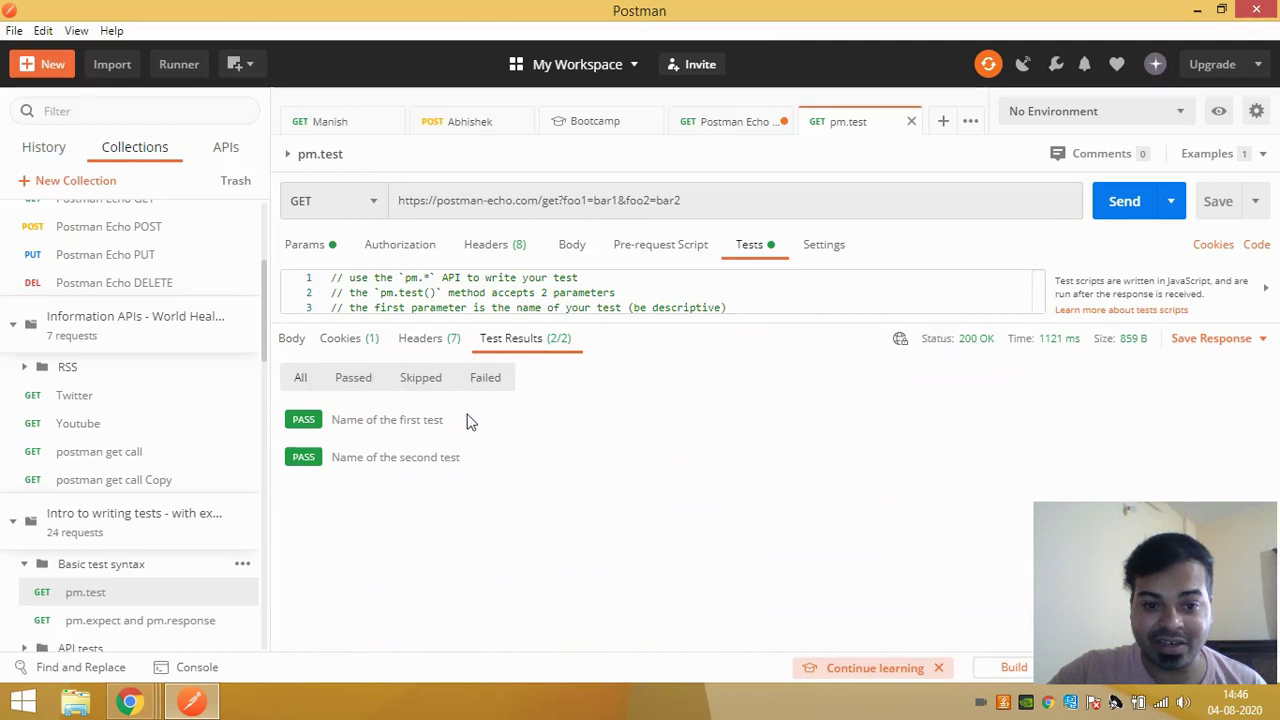
{"action": "triple_click", "coordinate": [411, 431]}
{"action": "triple_click", "coordinate": [405, 460]}
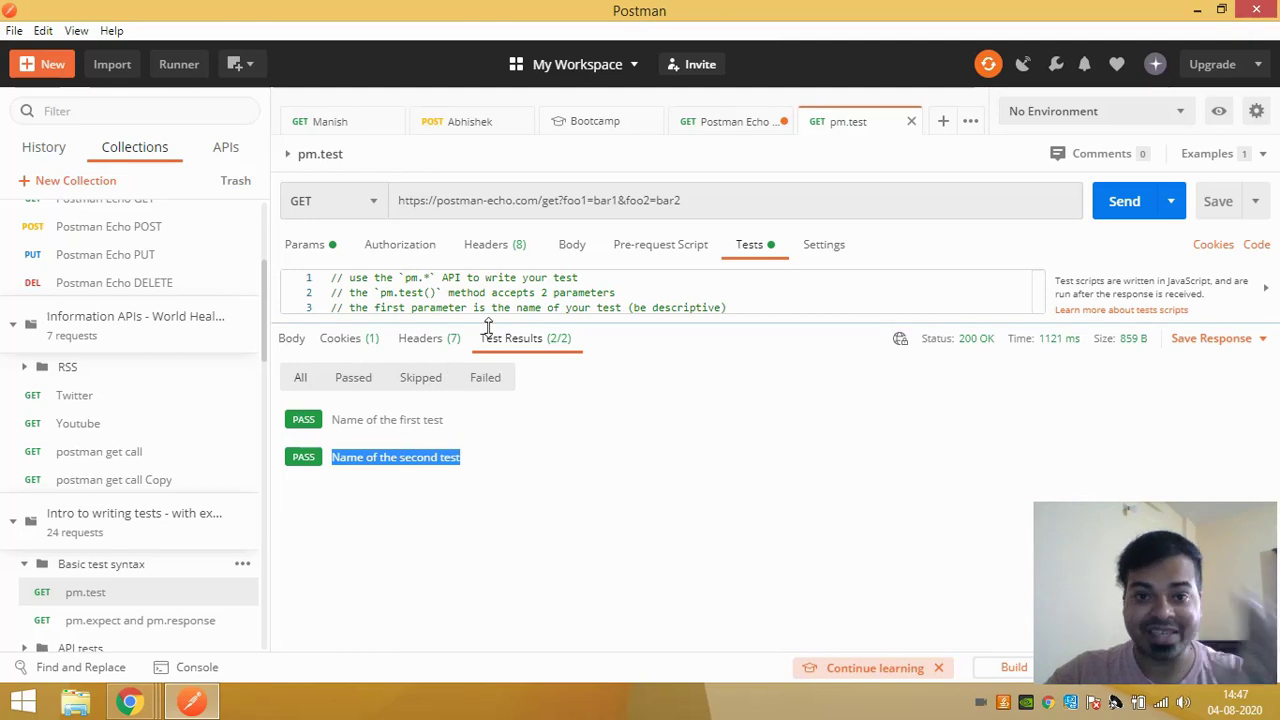
Return to the response body and review its JSON content, status code and response time
{"action": "left_click", "coordinate": [289, 342]}
{"action": "scroll", "coordinate": [494, 406], "scroll_direction": "down", "scroll_amount": 1}
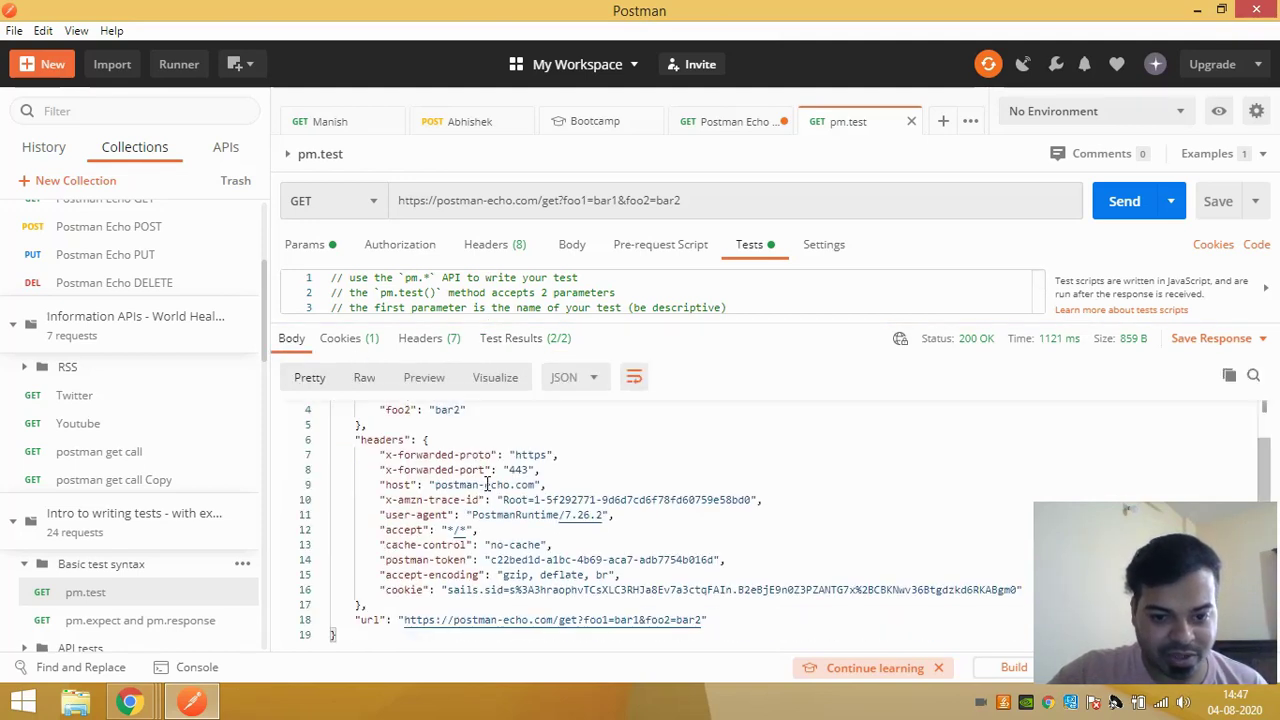
{"action": "scroll", "coordinate": [500, 410], "scroll_direction": "up", "scroll_amount": 1}
{"action": "mouse_move", "coordinate": [985, 348]}
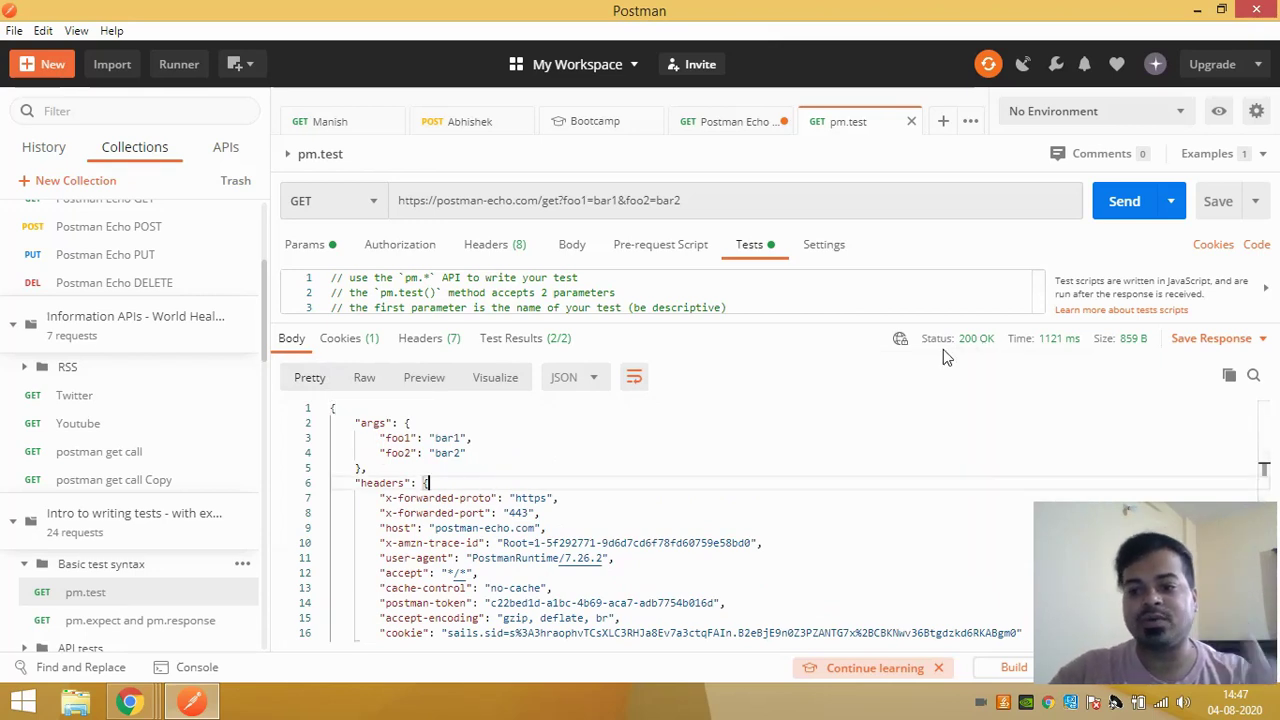
{"action": "mouse_move", "coordinate": [1064, 345]}
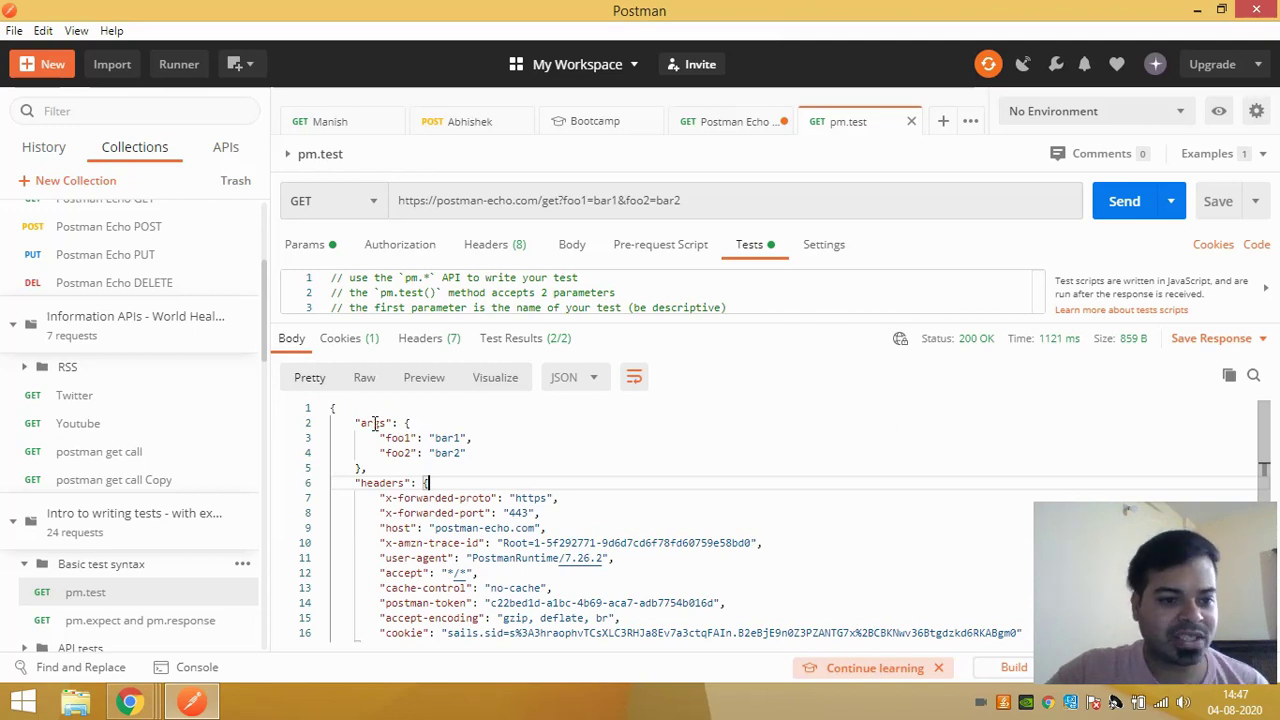
Open the dialog for creating new items and show the API Network directory of public APIs
{"action": "left_click", "coordinate": [15, 31]}
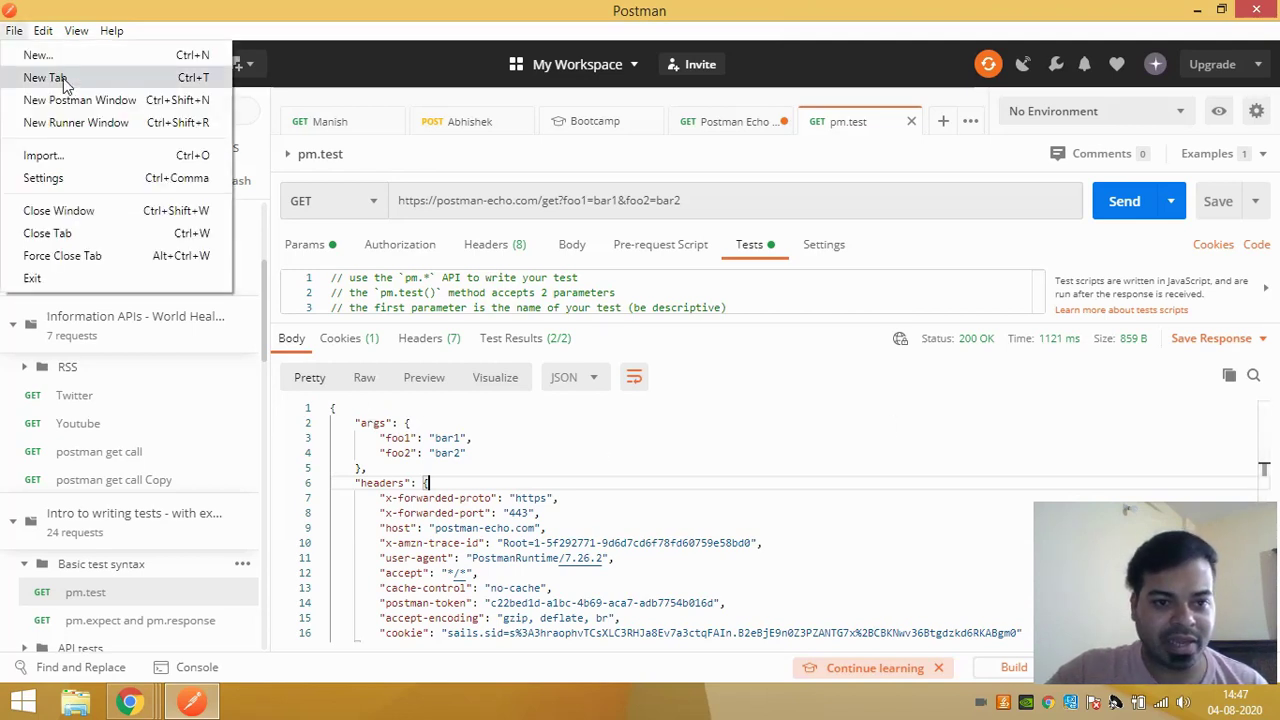
{"action": "left_click", "coordinate": [378, 70]}
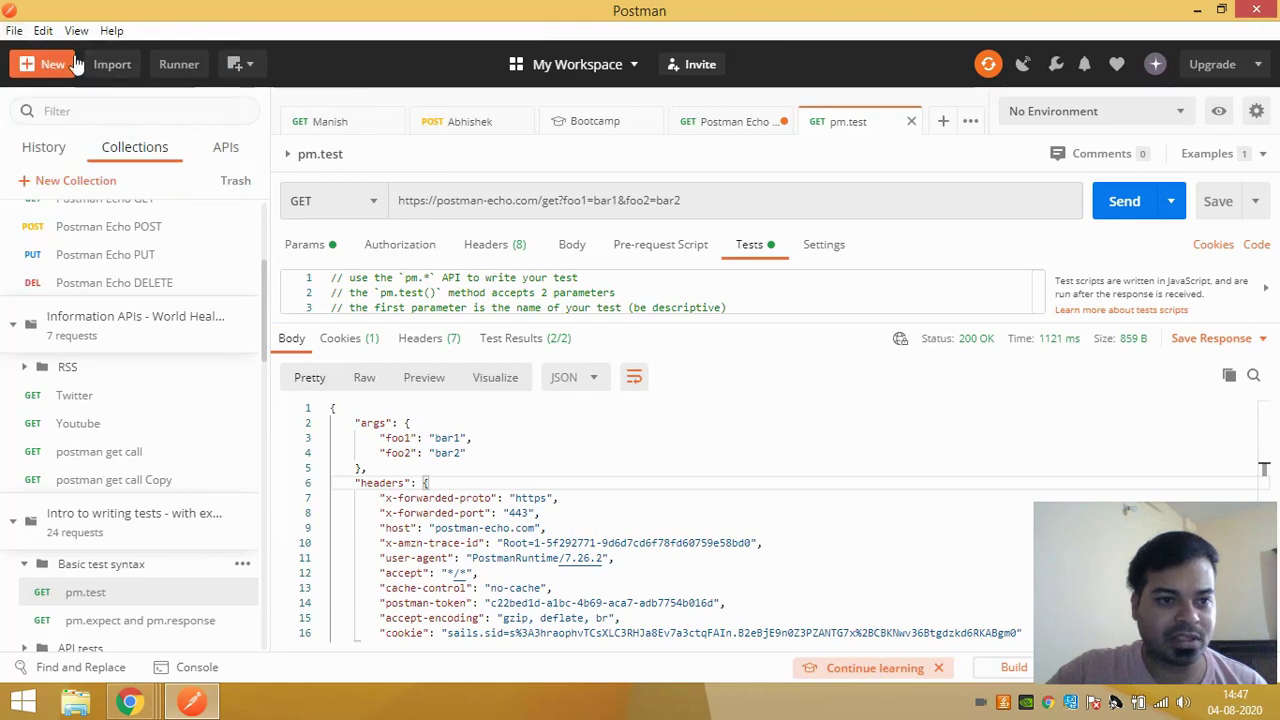
{"action": "left_click", "coordinate": [52, 64]}
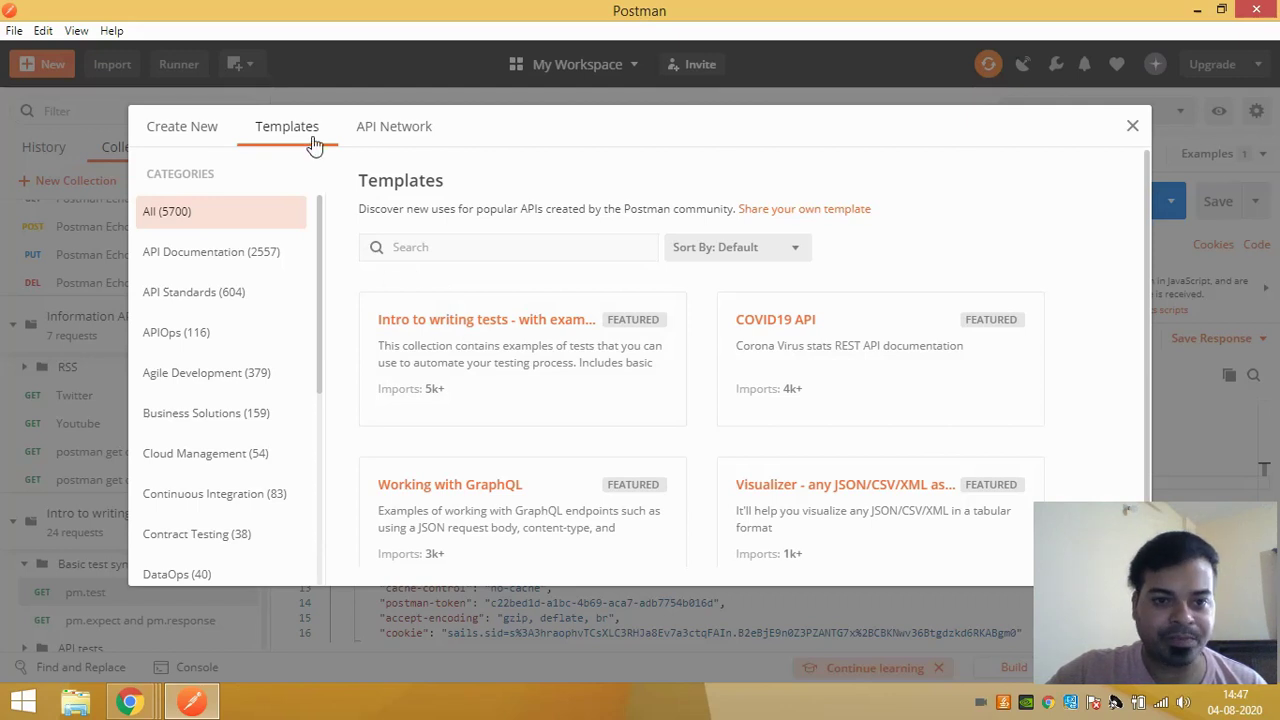
{"action": "left_click", "coordinate": [374, 136]}
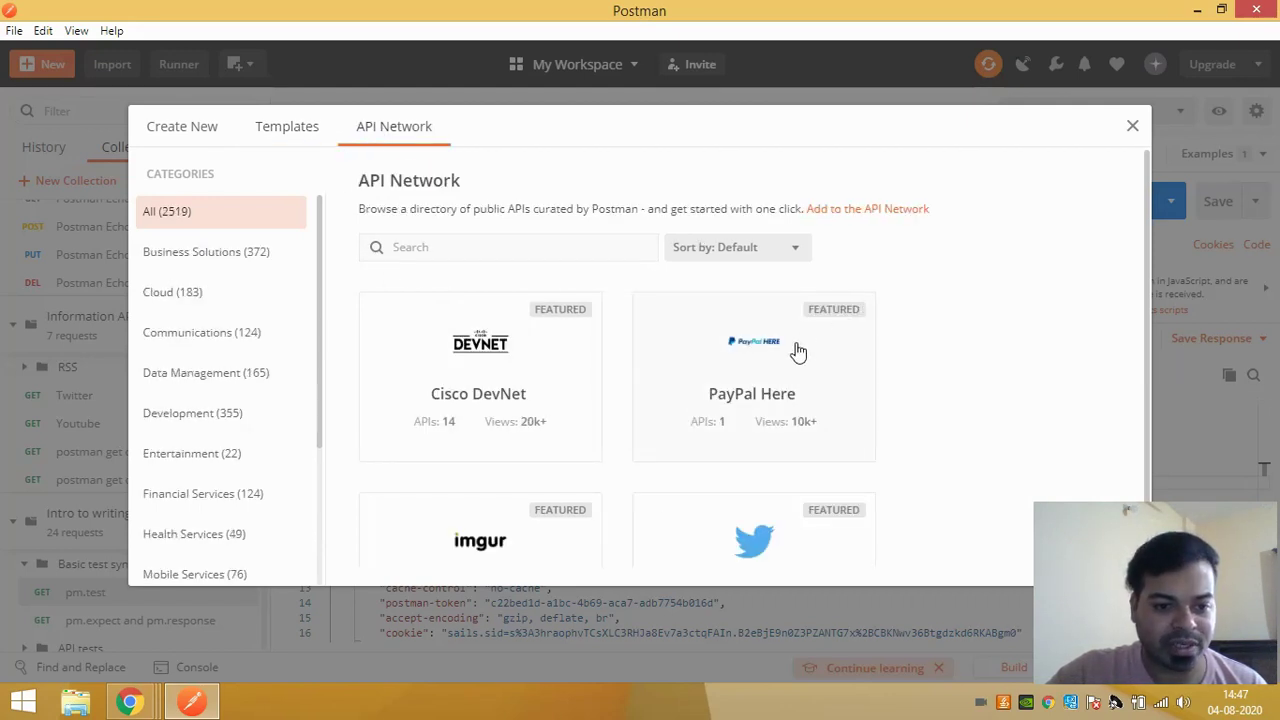
Browse the featured APIs in the API Network, return to the building blocks for new items, and close the dialog
{"action": "scroll", "coordinate": [800, 352], "scroll_direction": "down", "scroll_amount": 3}
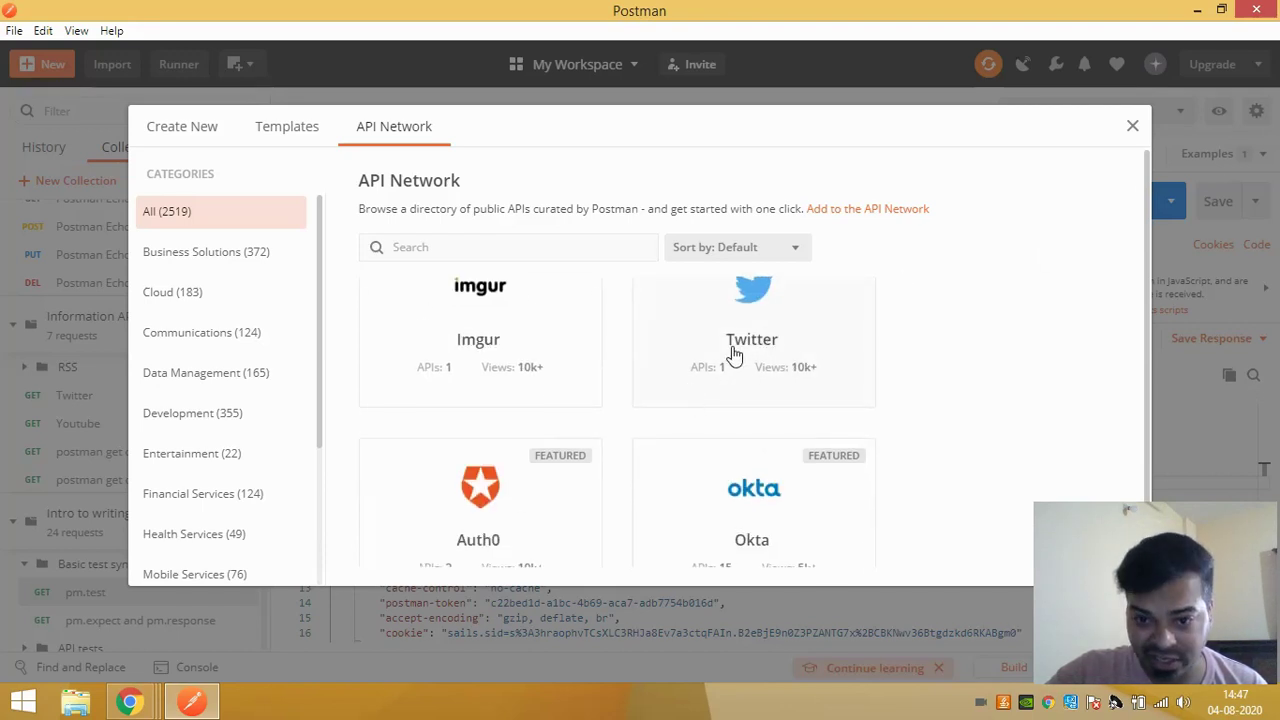
{"action": "scroll", "coordinate": [800, 365], "scroll_direction": "down", "scroll_amount": 3}
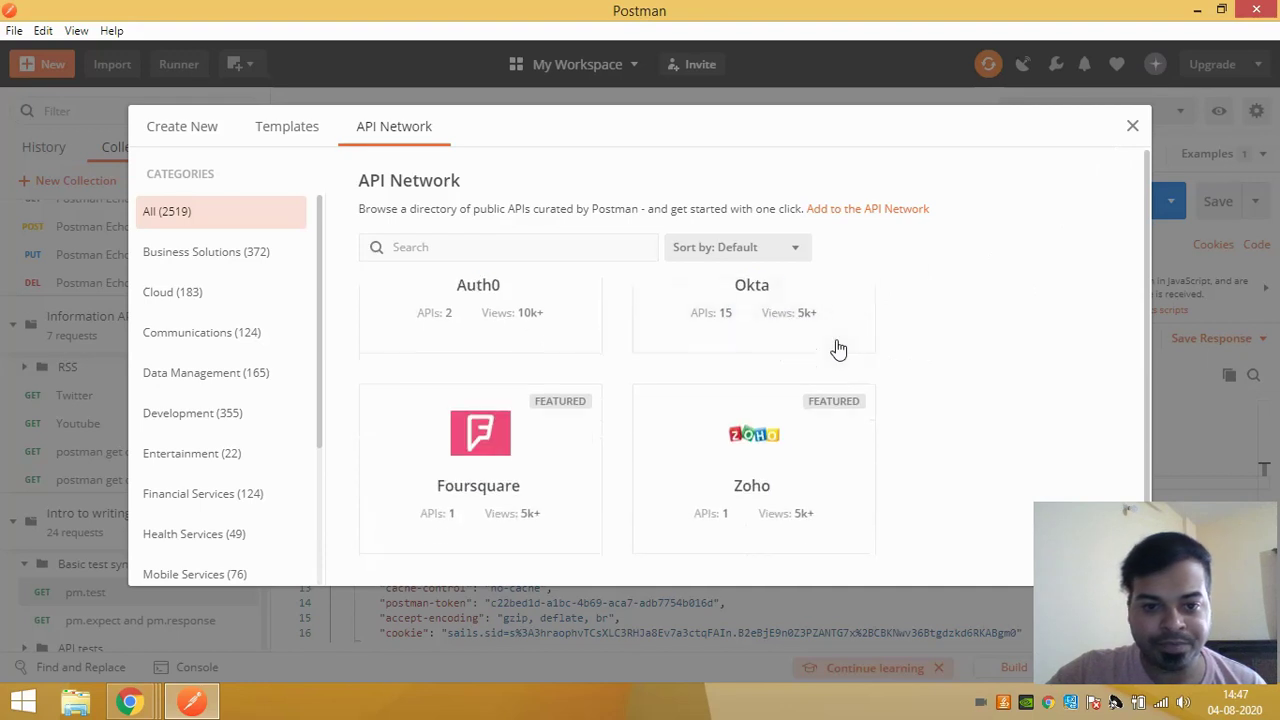
{"action": "scroll", "coordinate": [610, 466], "scroll_direction": "down", "scroll_amount": 6}
{"action": "scroll", "coordinate": [710, 447], "scroll_direction": "down", "scroll_amount": 7}
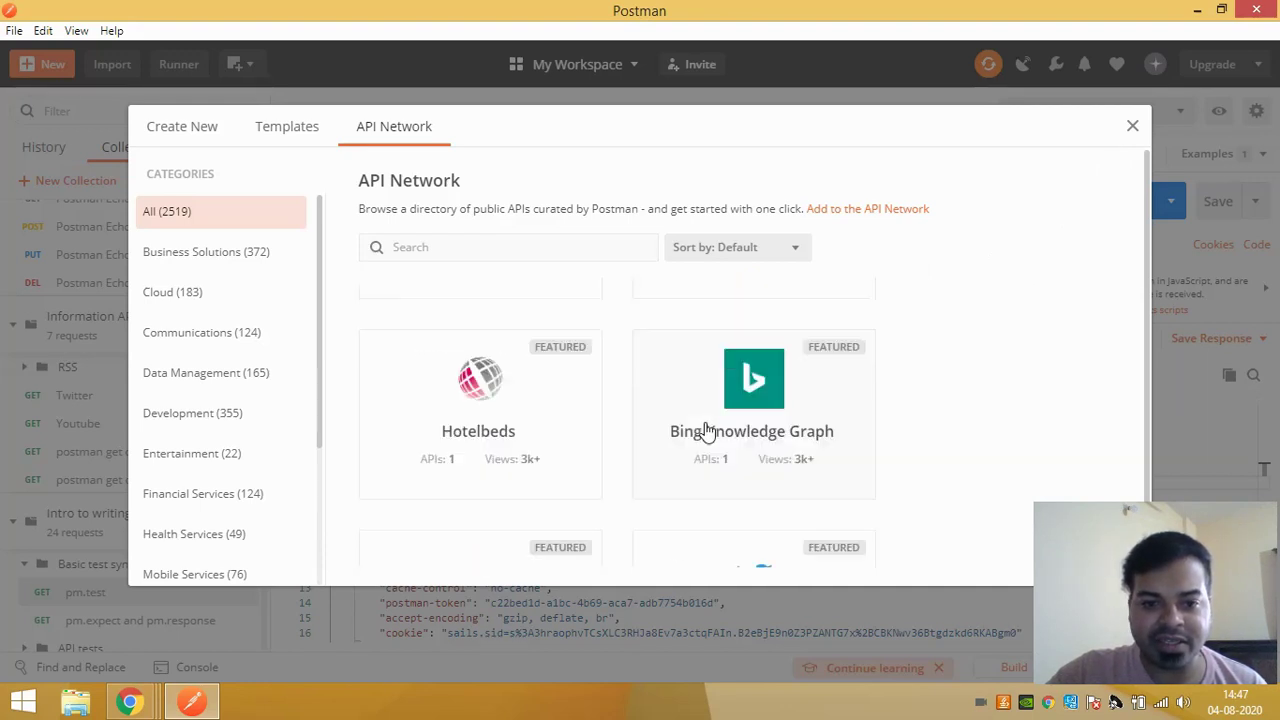
{"action": "scroll", "coordinate": [564, 459], "scroll_direction": "down", "scroll_amount": 8}
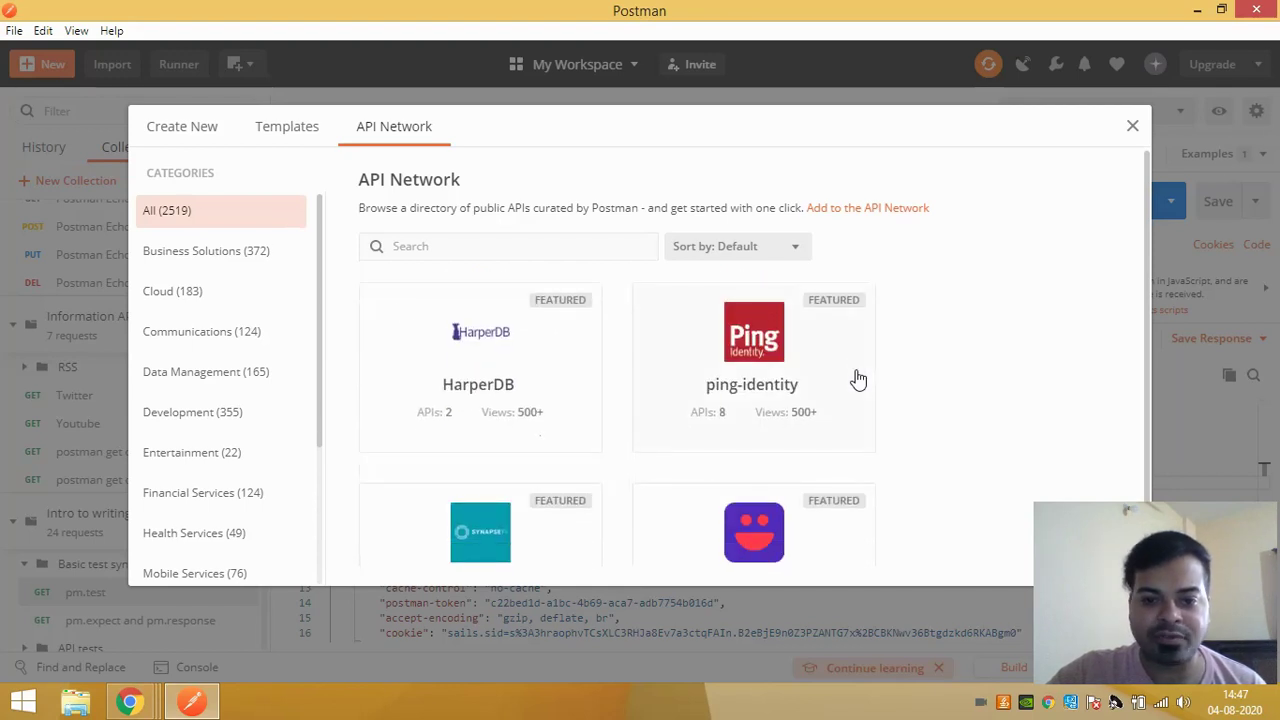
{"action": "scroll", "coordinate": [858, 379], "scroll_direction": "down", "scroll_amount": 8}
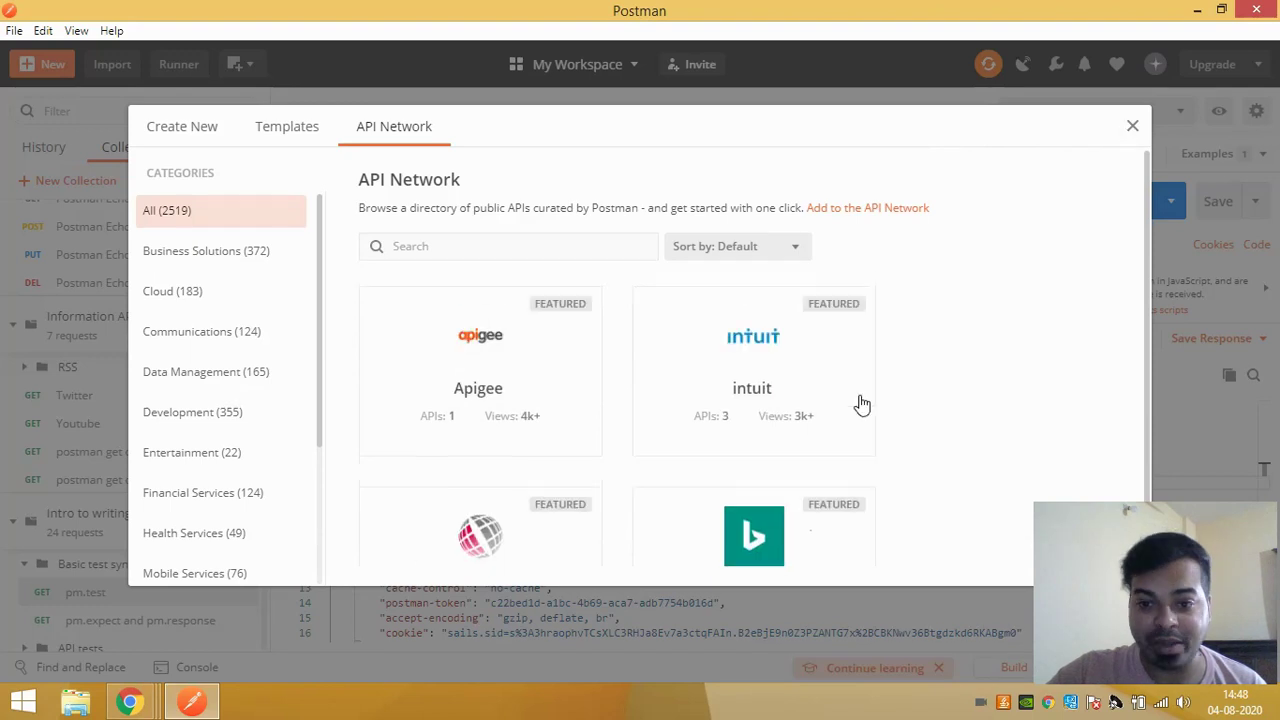
{"action": "scroll", "coordinate": [862, 404], "scroll_direction": "up", "scroll_amount": 1}
{"action": "scroll", "coordinate": [862, 404], "scroll_direction": "down", "scroll_amount": 5}
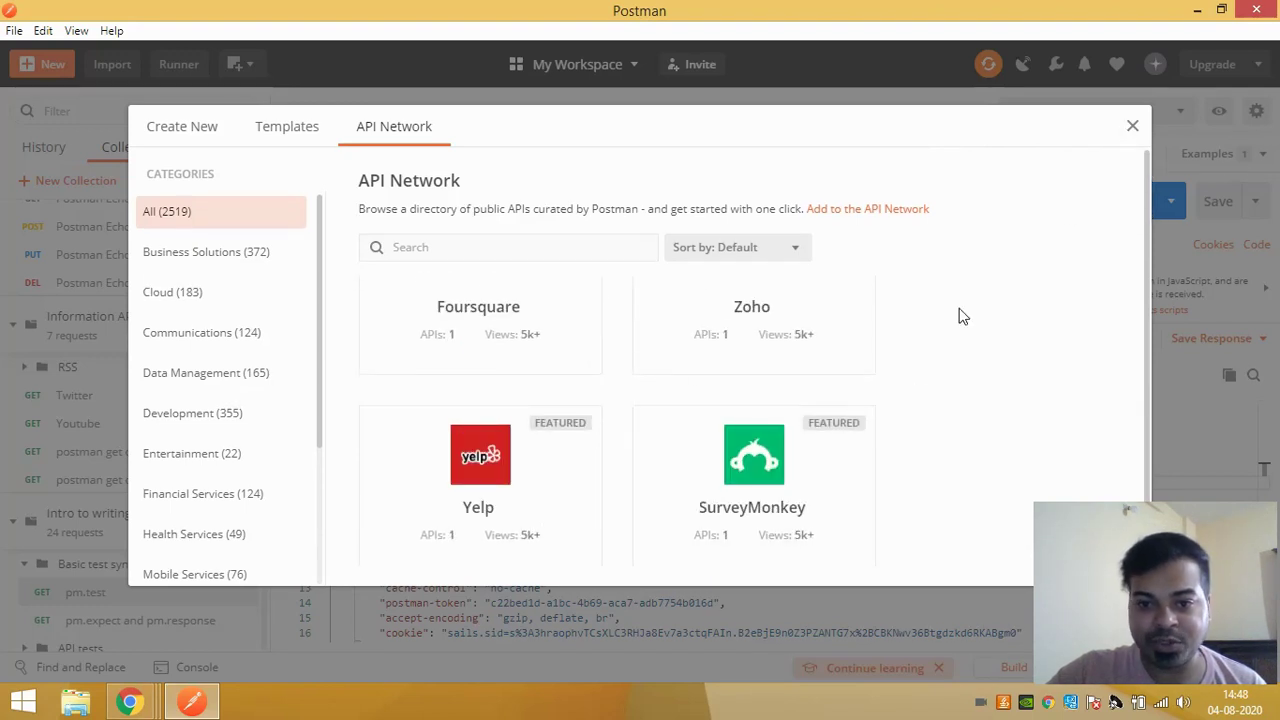
{"action": "scroll", "coordinate": [914, 394], "scroll_direction": "down", "scroll_amount": 3}
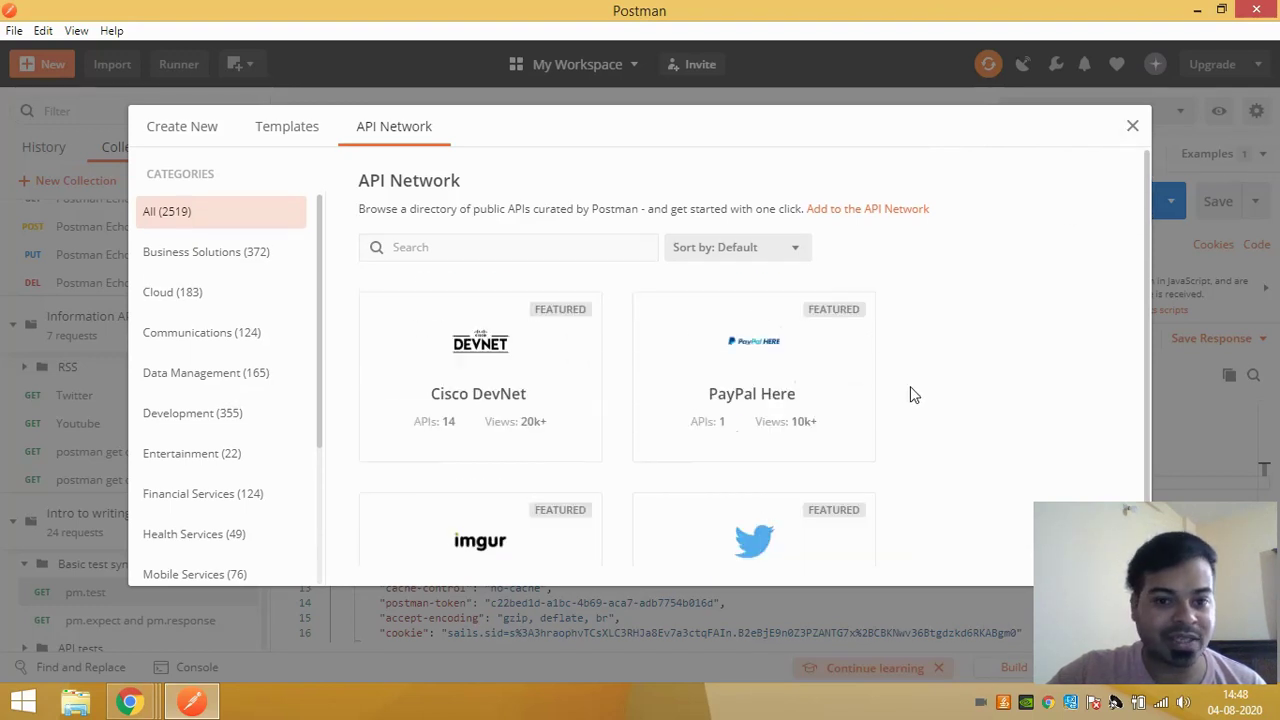
{"action": "left_click", "coordinate": [192, 127]}
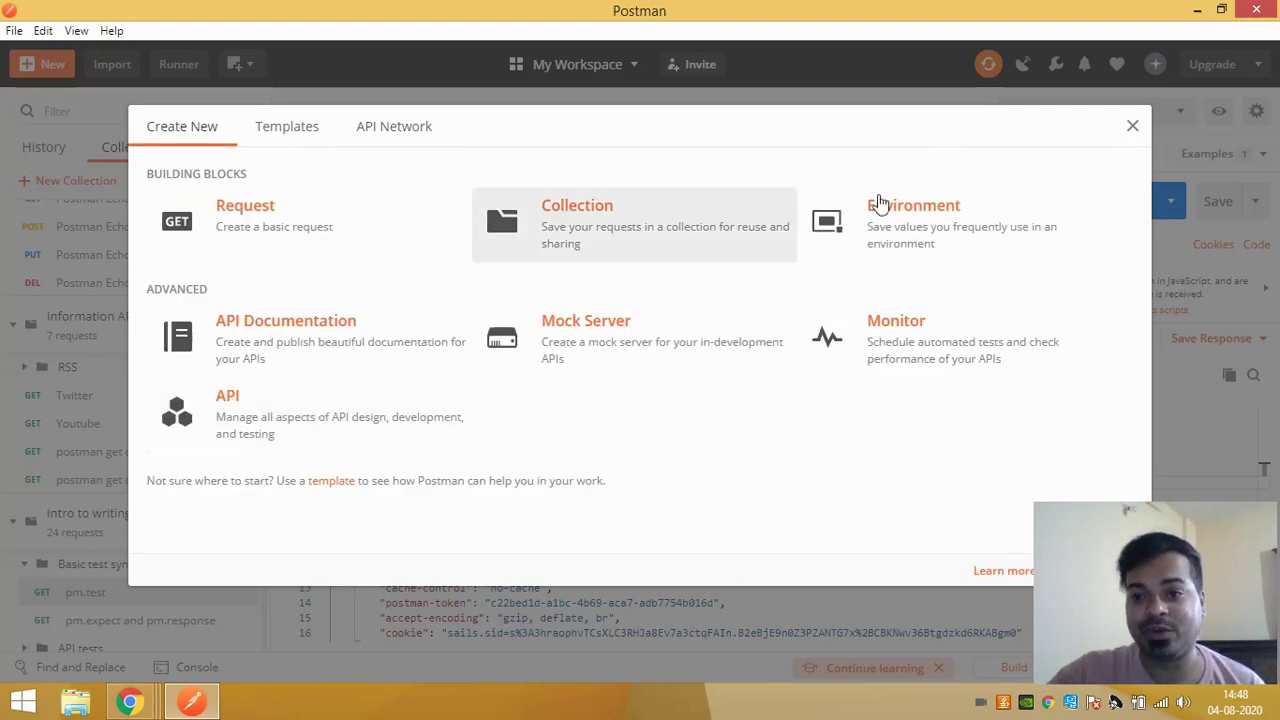
{"action": "left_click", "coordinate": [1132, 126]}
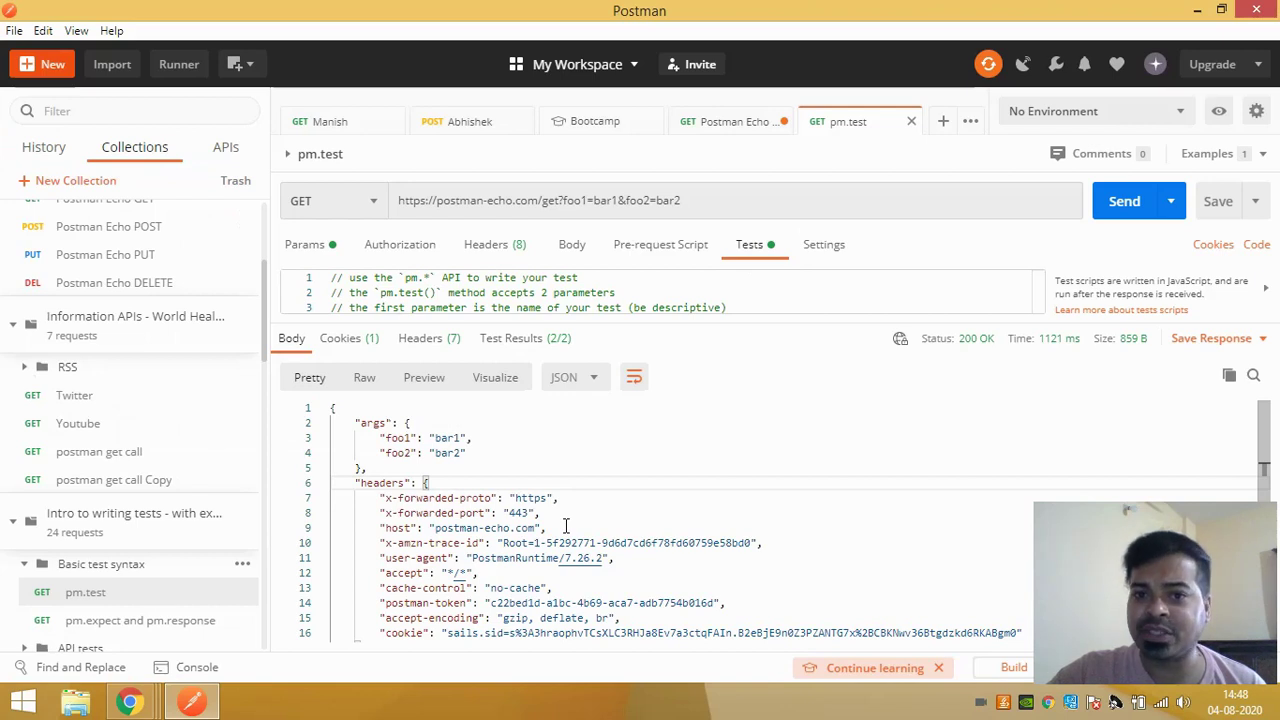